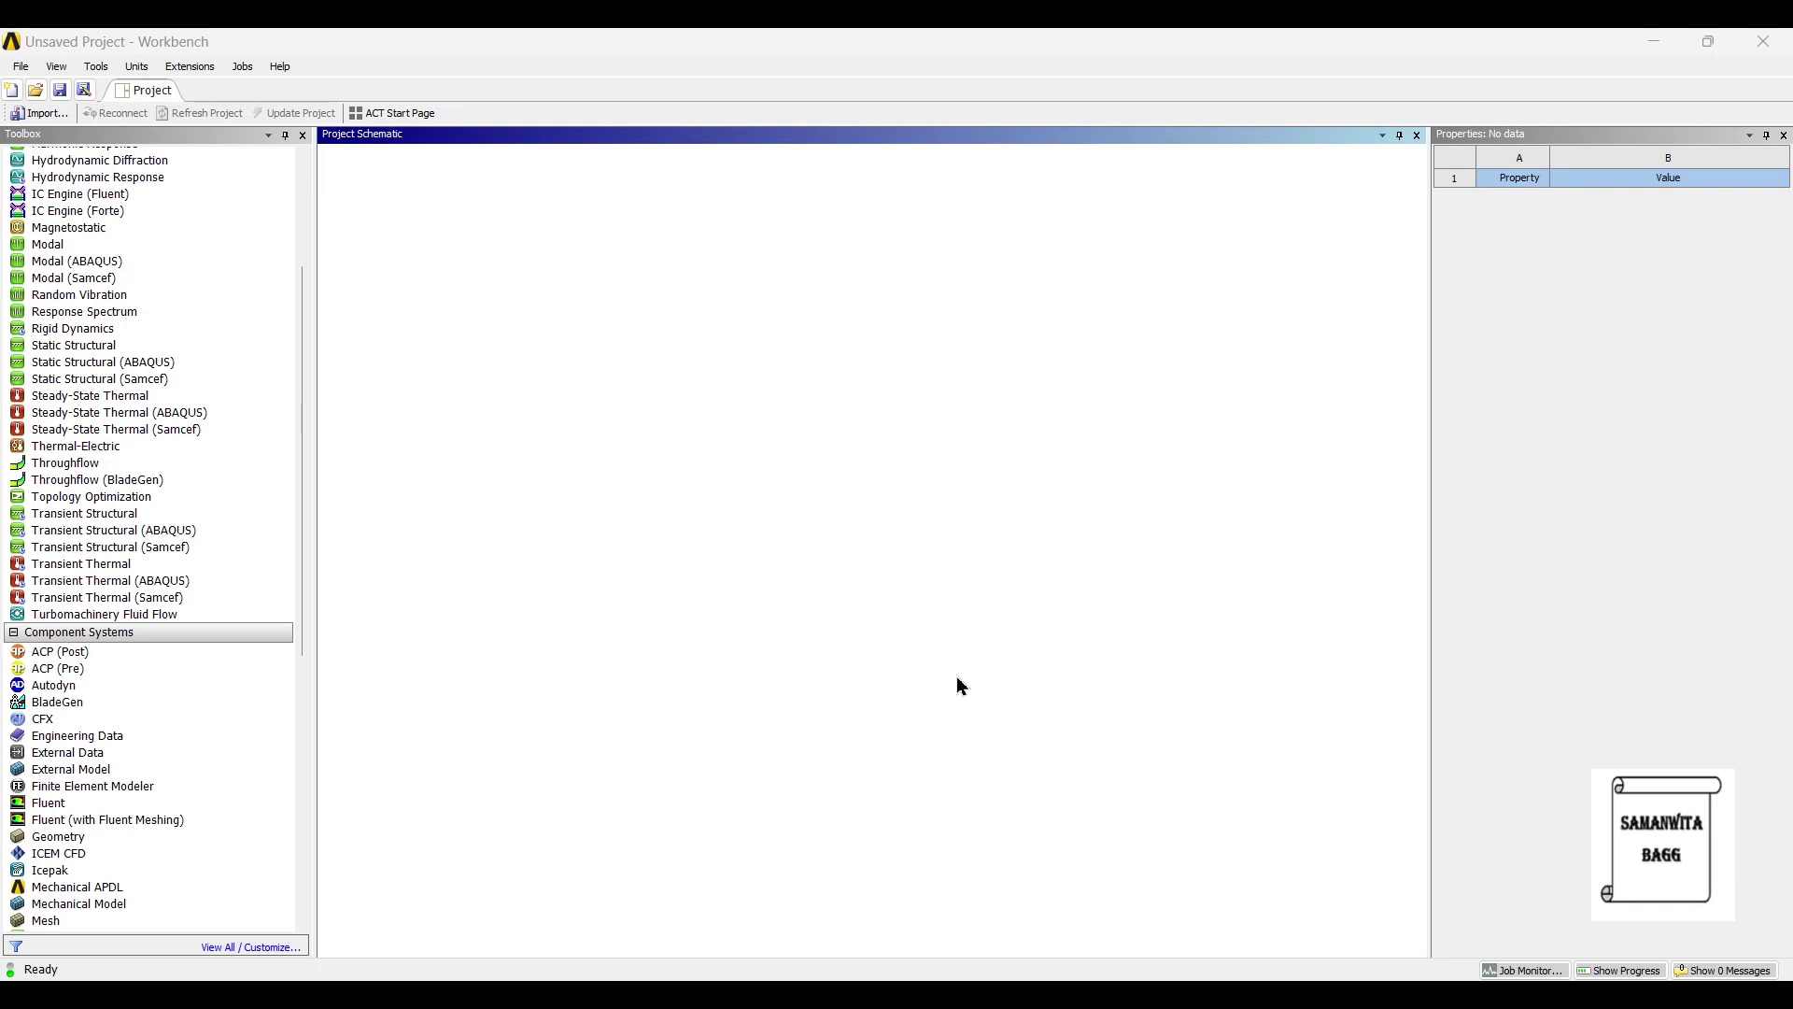
Add a Static Structural system and add Aluminum Alloy from General Materials to its Engineering Data.
{"action": "scroll", "coordinate": [184, 476], "scroll_direction": "up", "scroll_amount": 2}
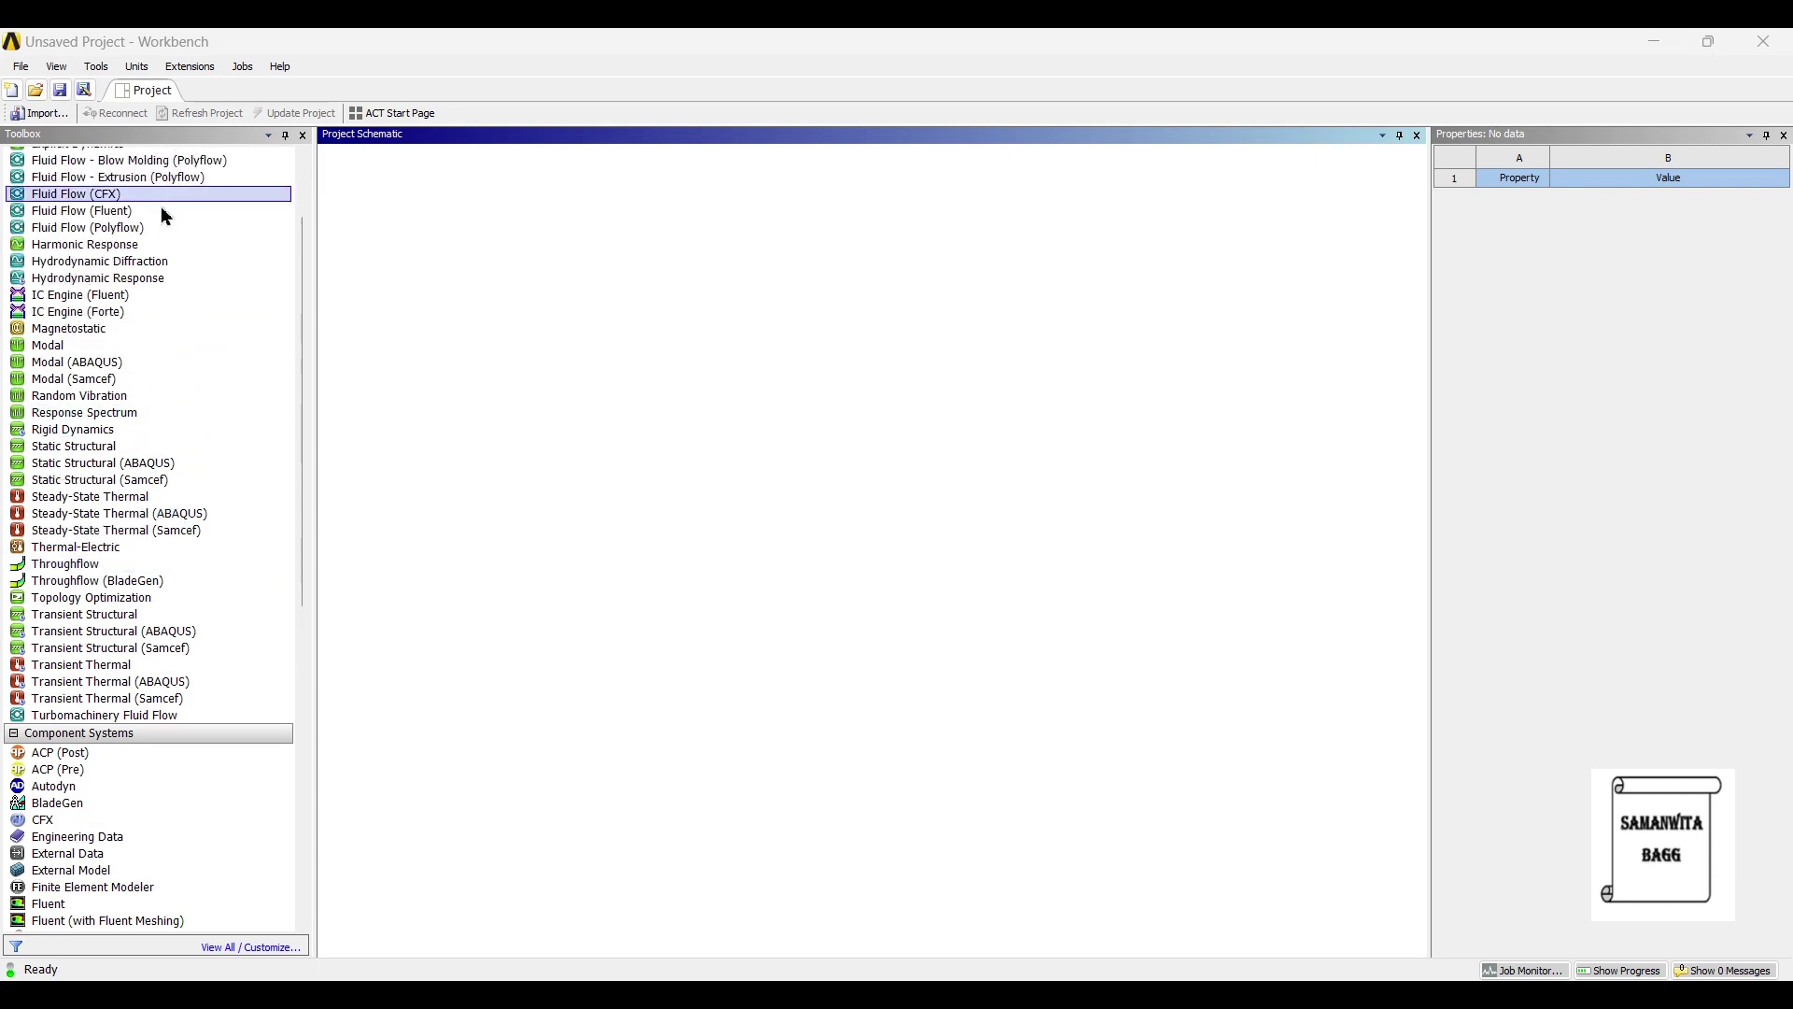
{"action": "double_click", "coordinate": [112, 447]}
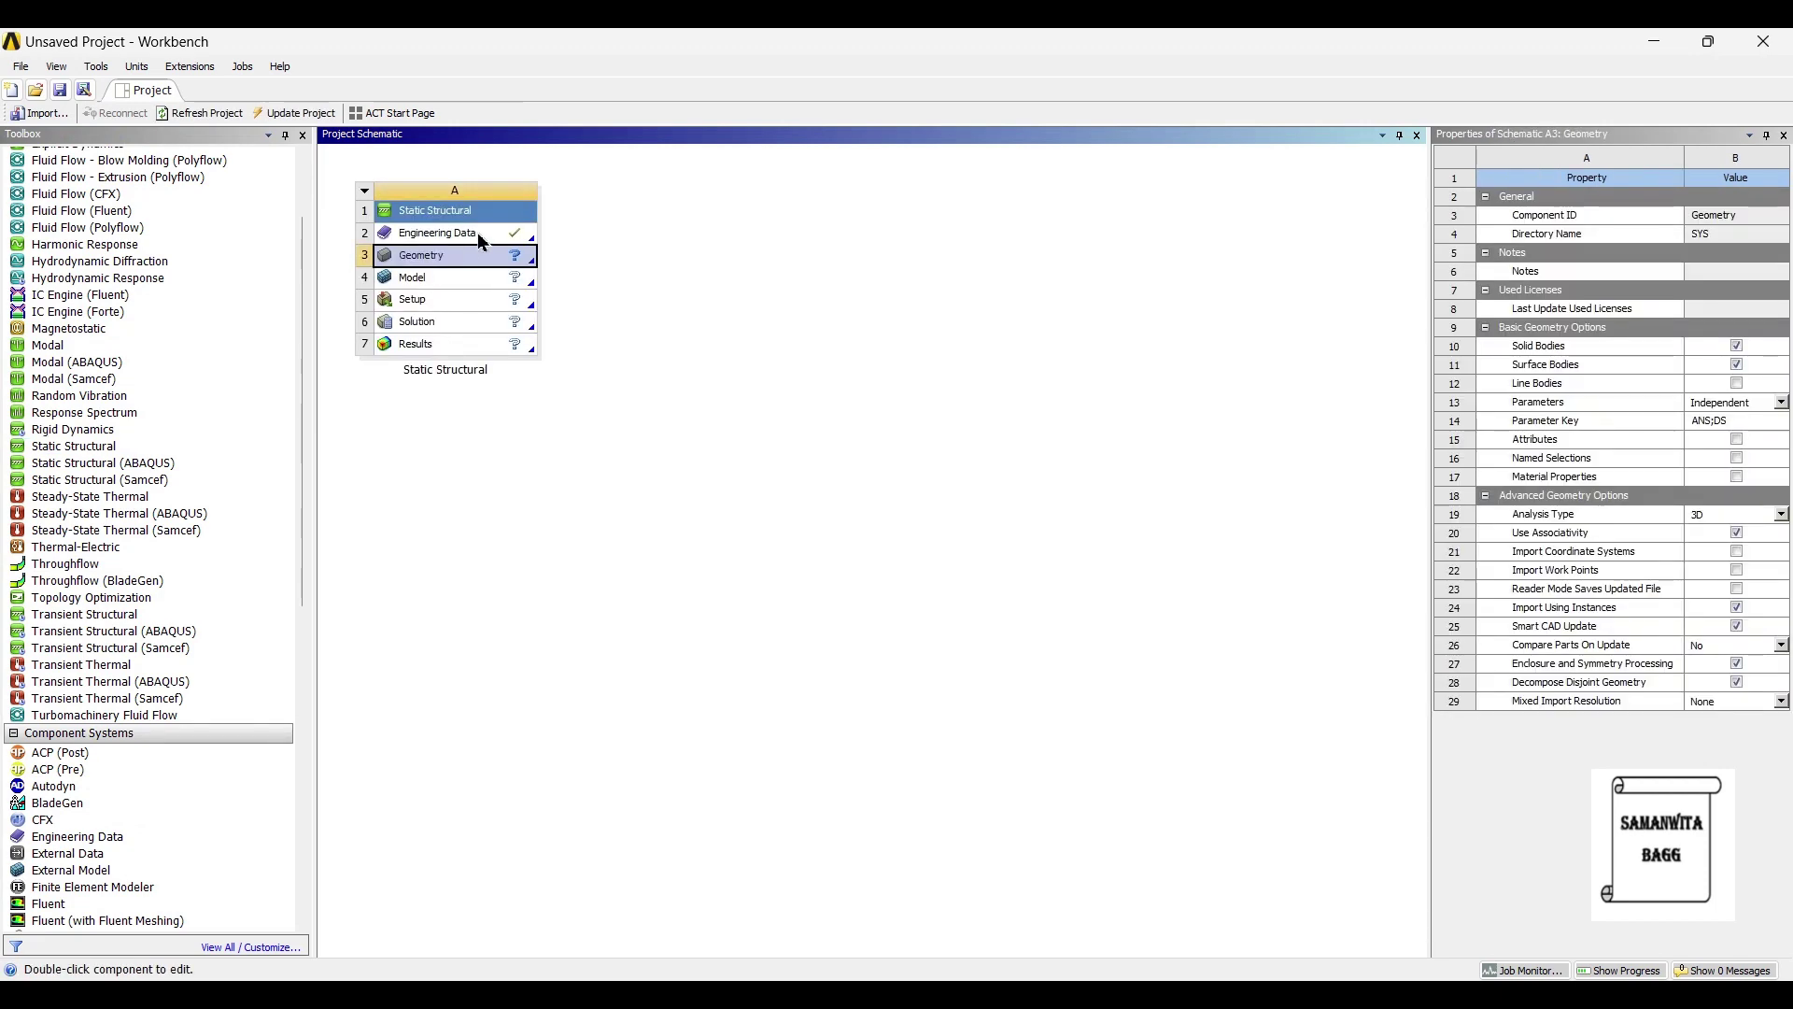
{"action": "double_click", "coordinate": [480, 241]}
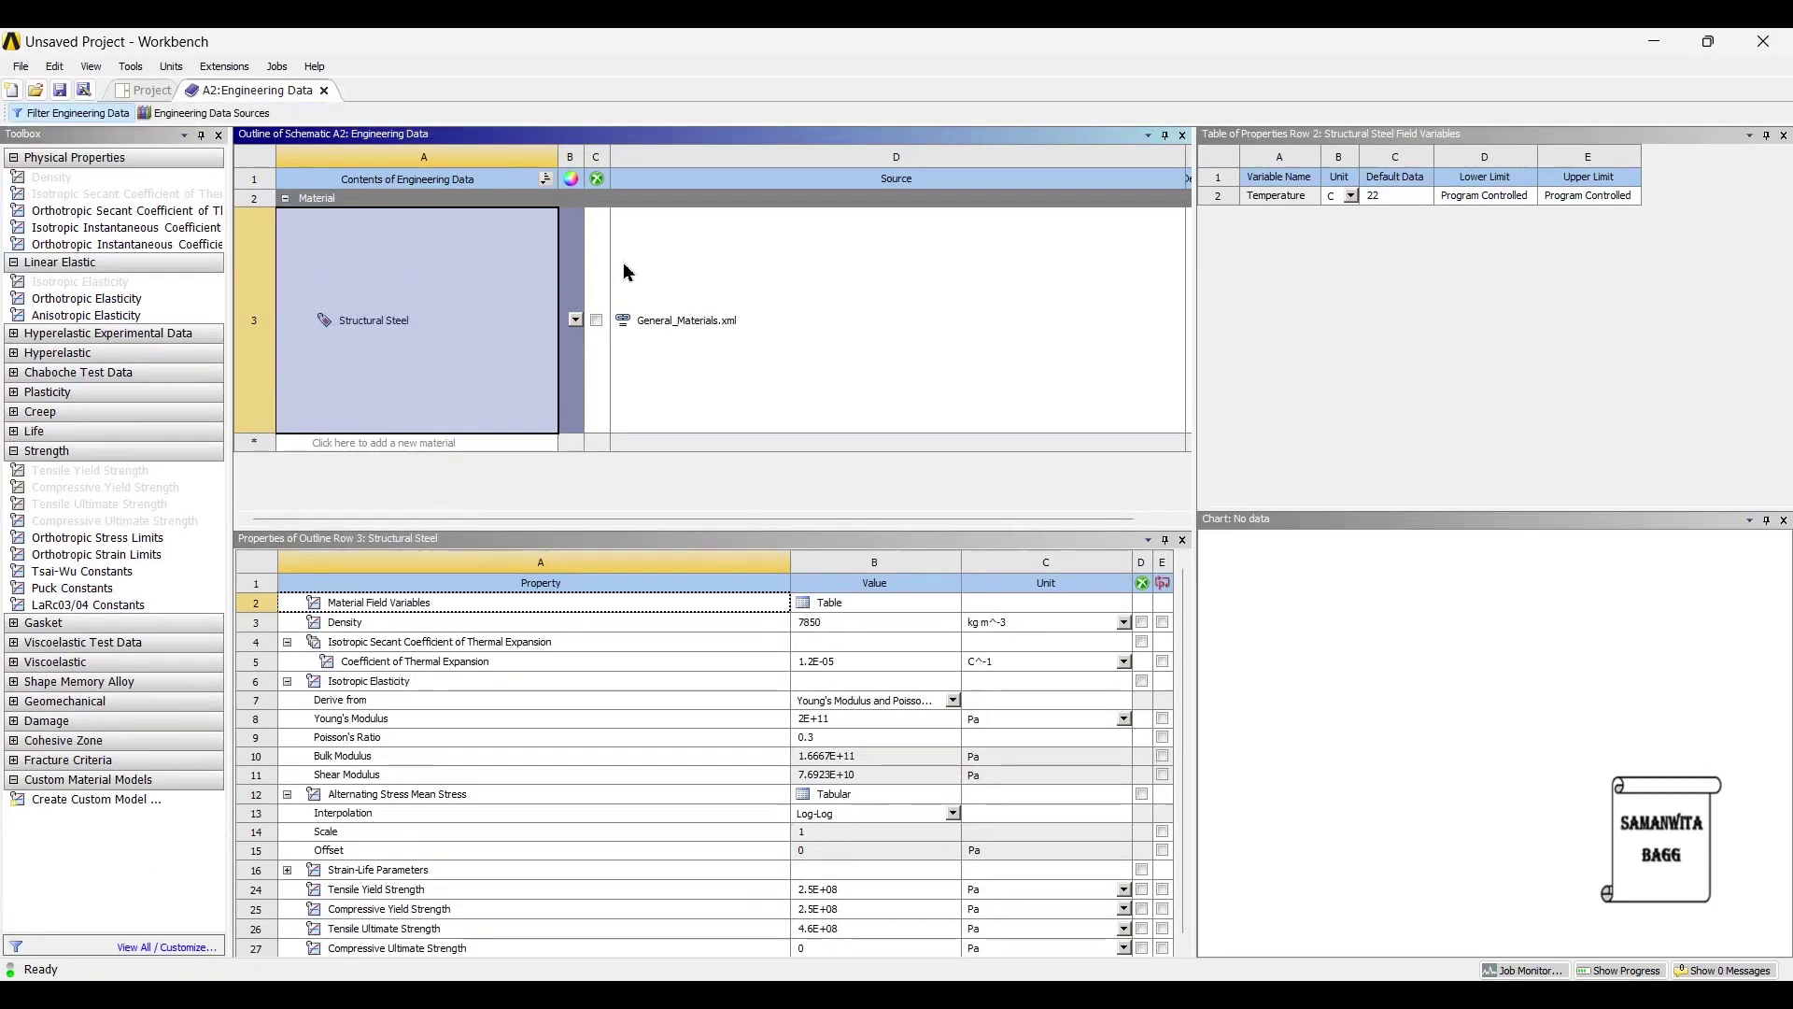
{"action": "left_click", "coordinate": [173, 113]}
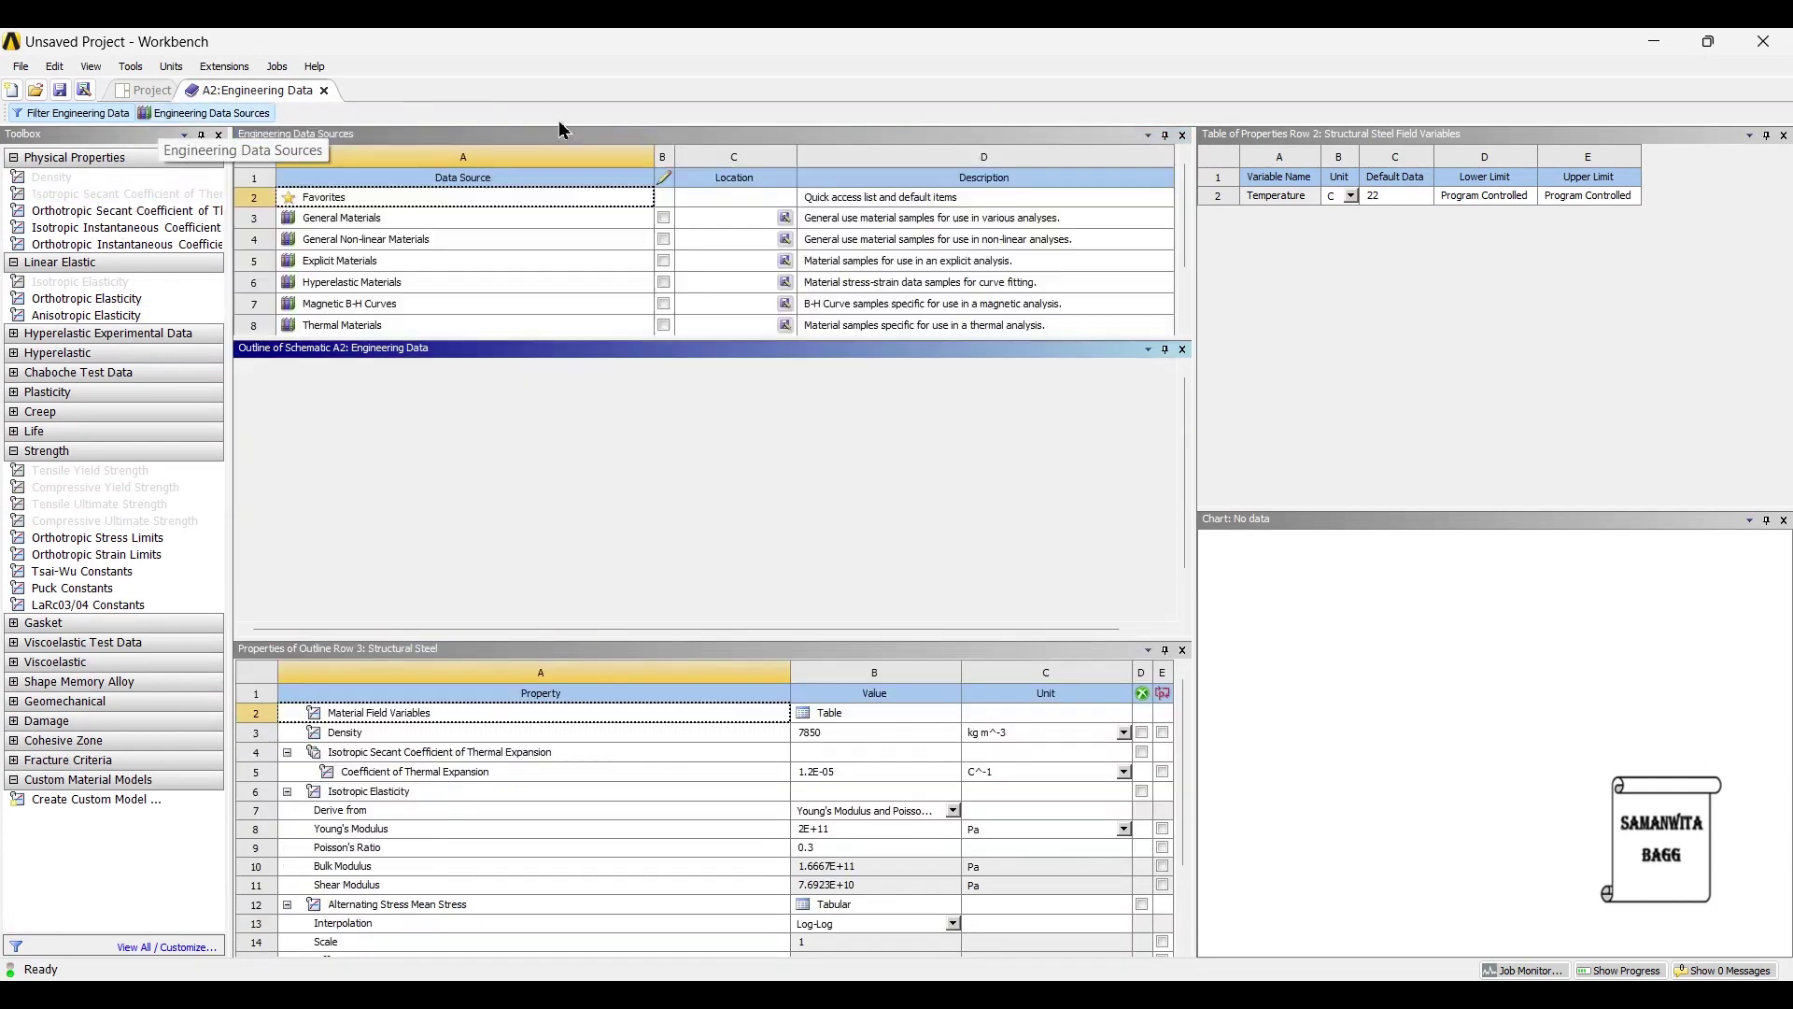
{"action": "left_click", "coordinate": [363, 221]}
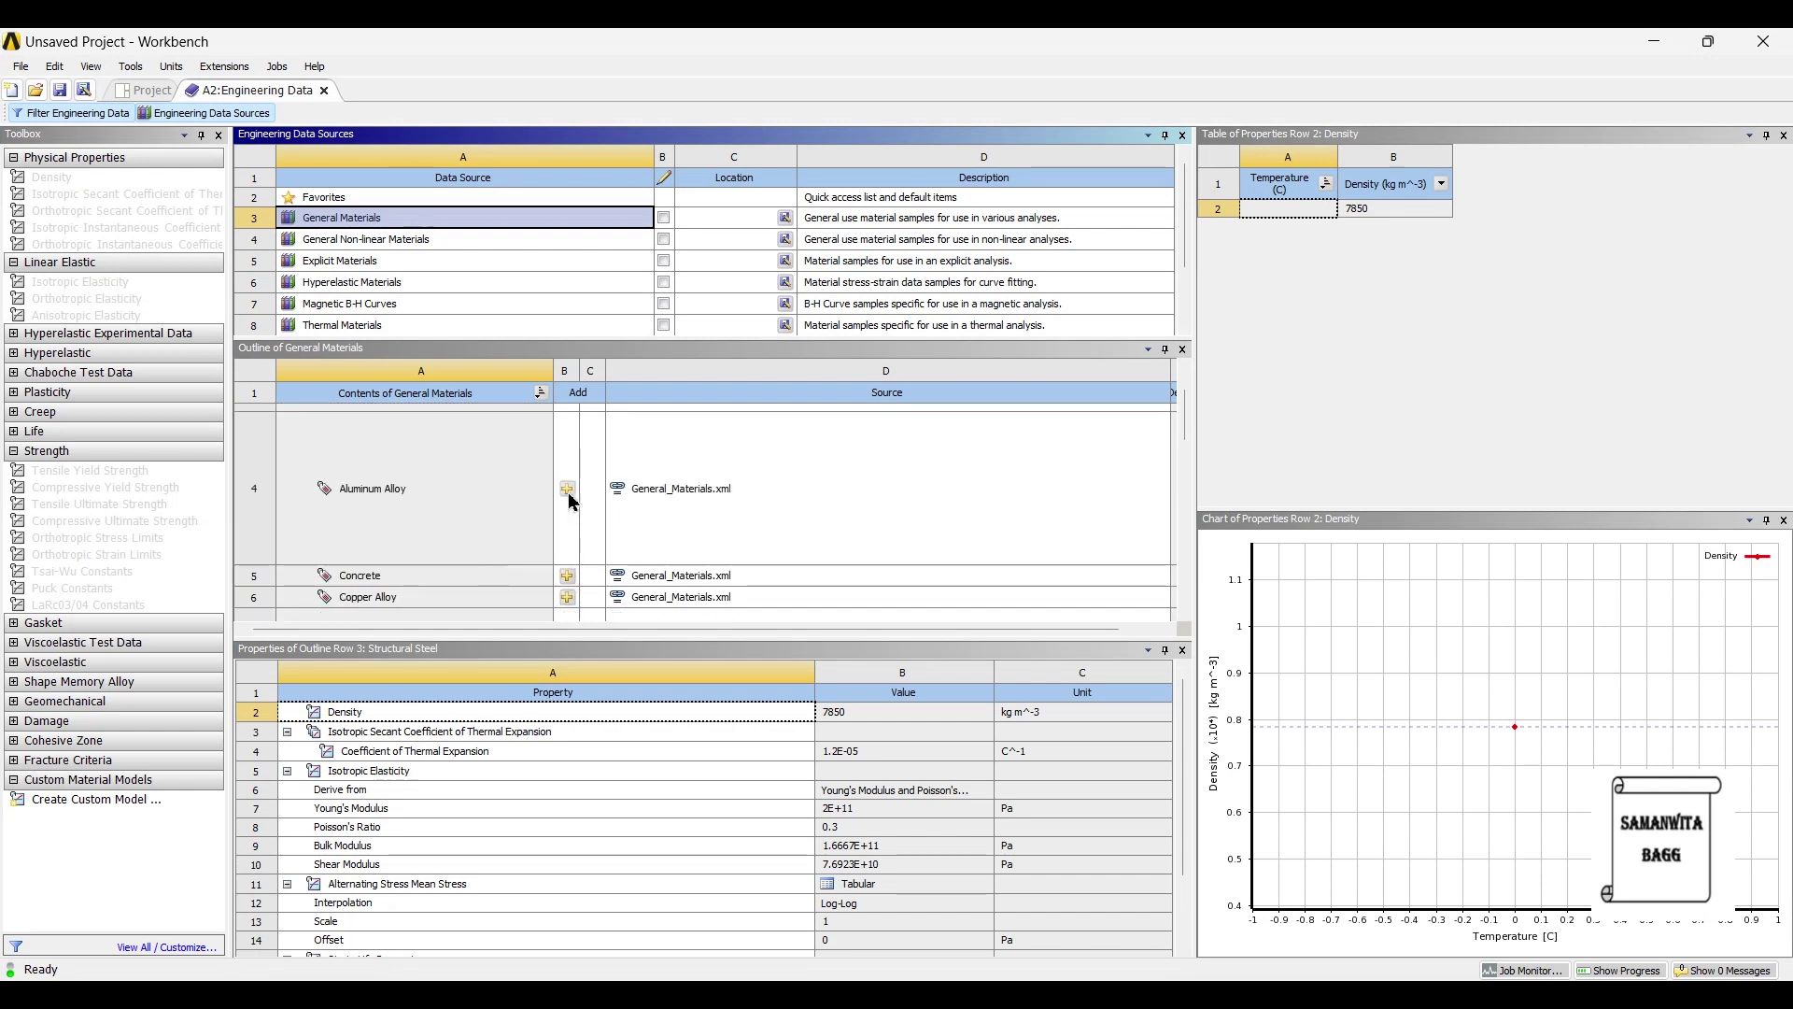
{"action": "left_click", "coordinate": [568, 490]}
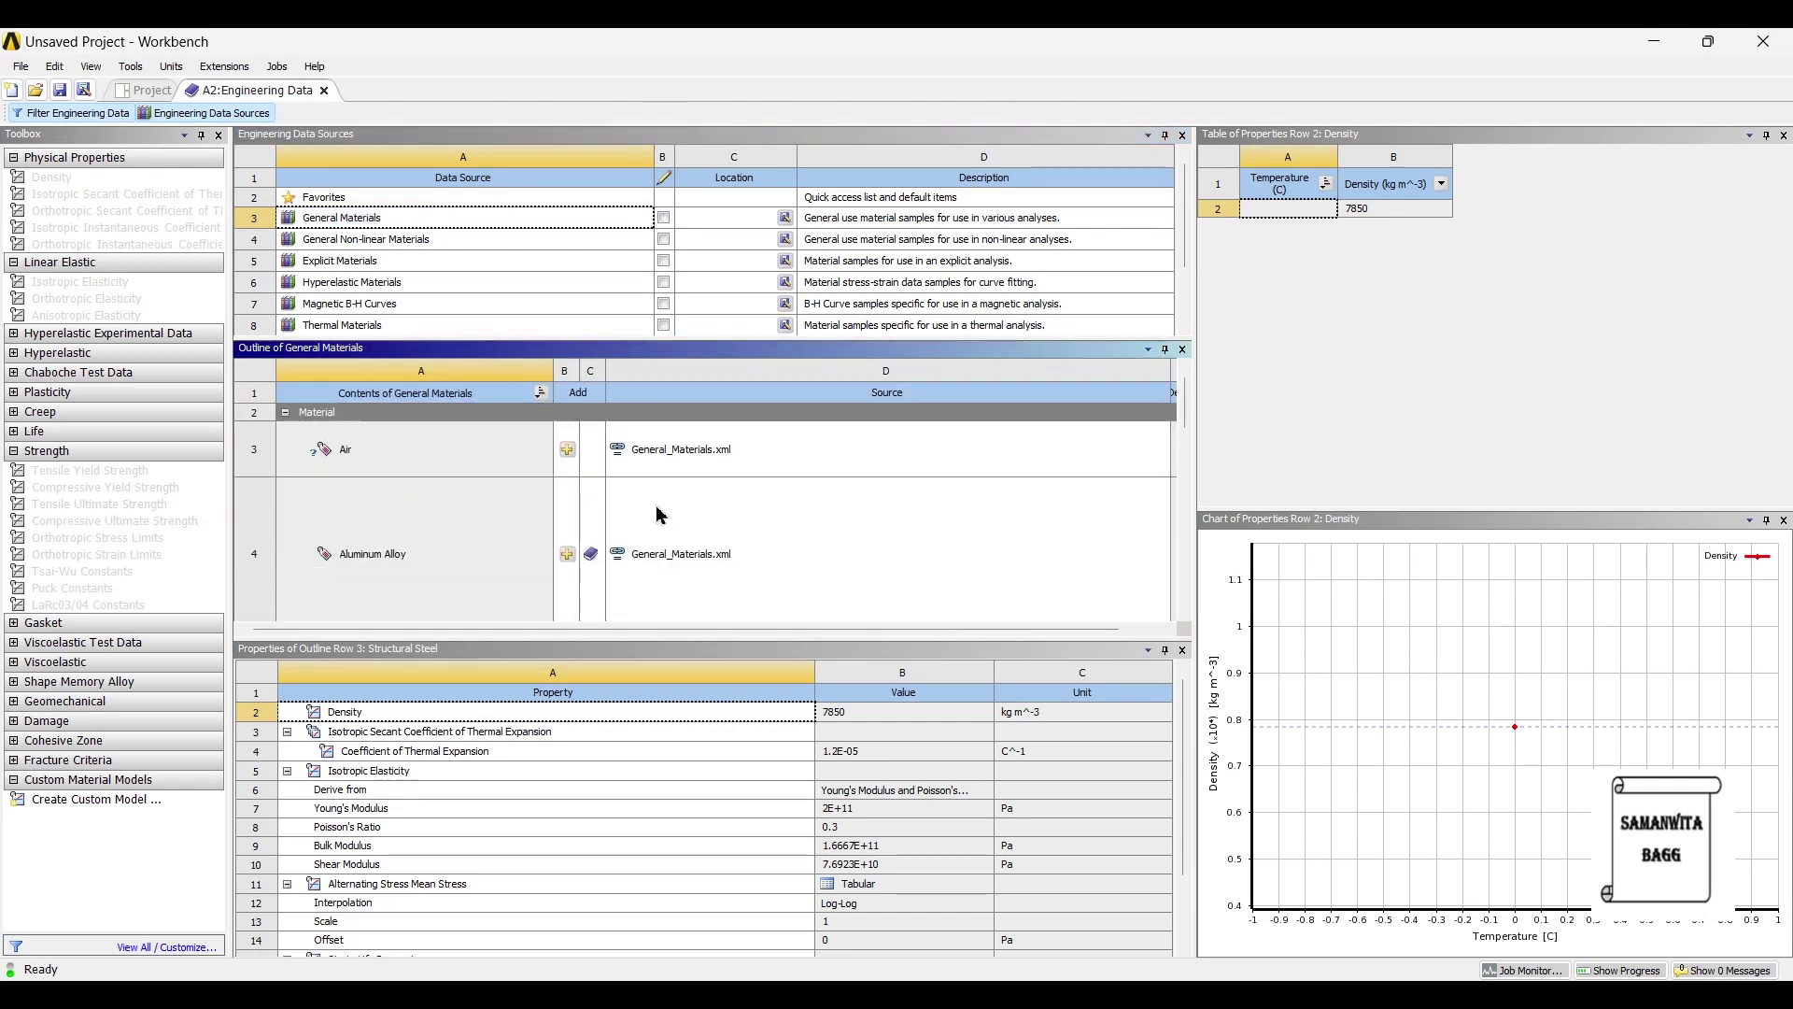
{"action": "left_click", "coordinate": [145, 91]}
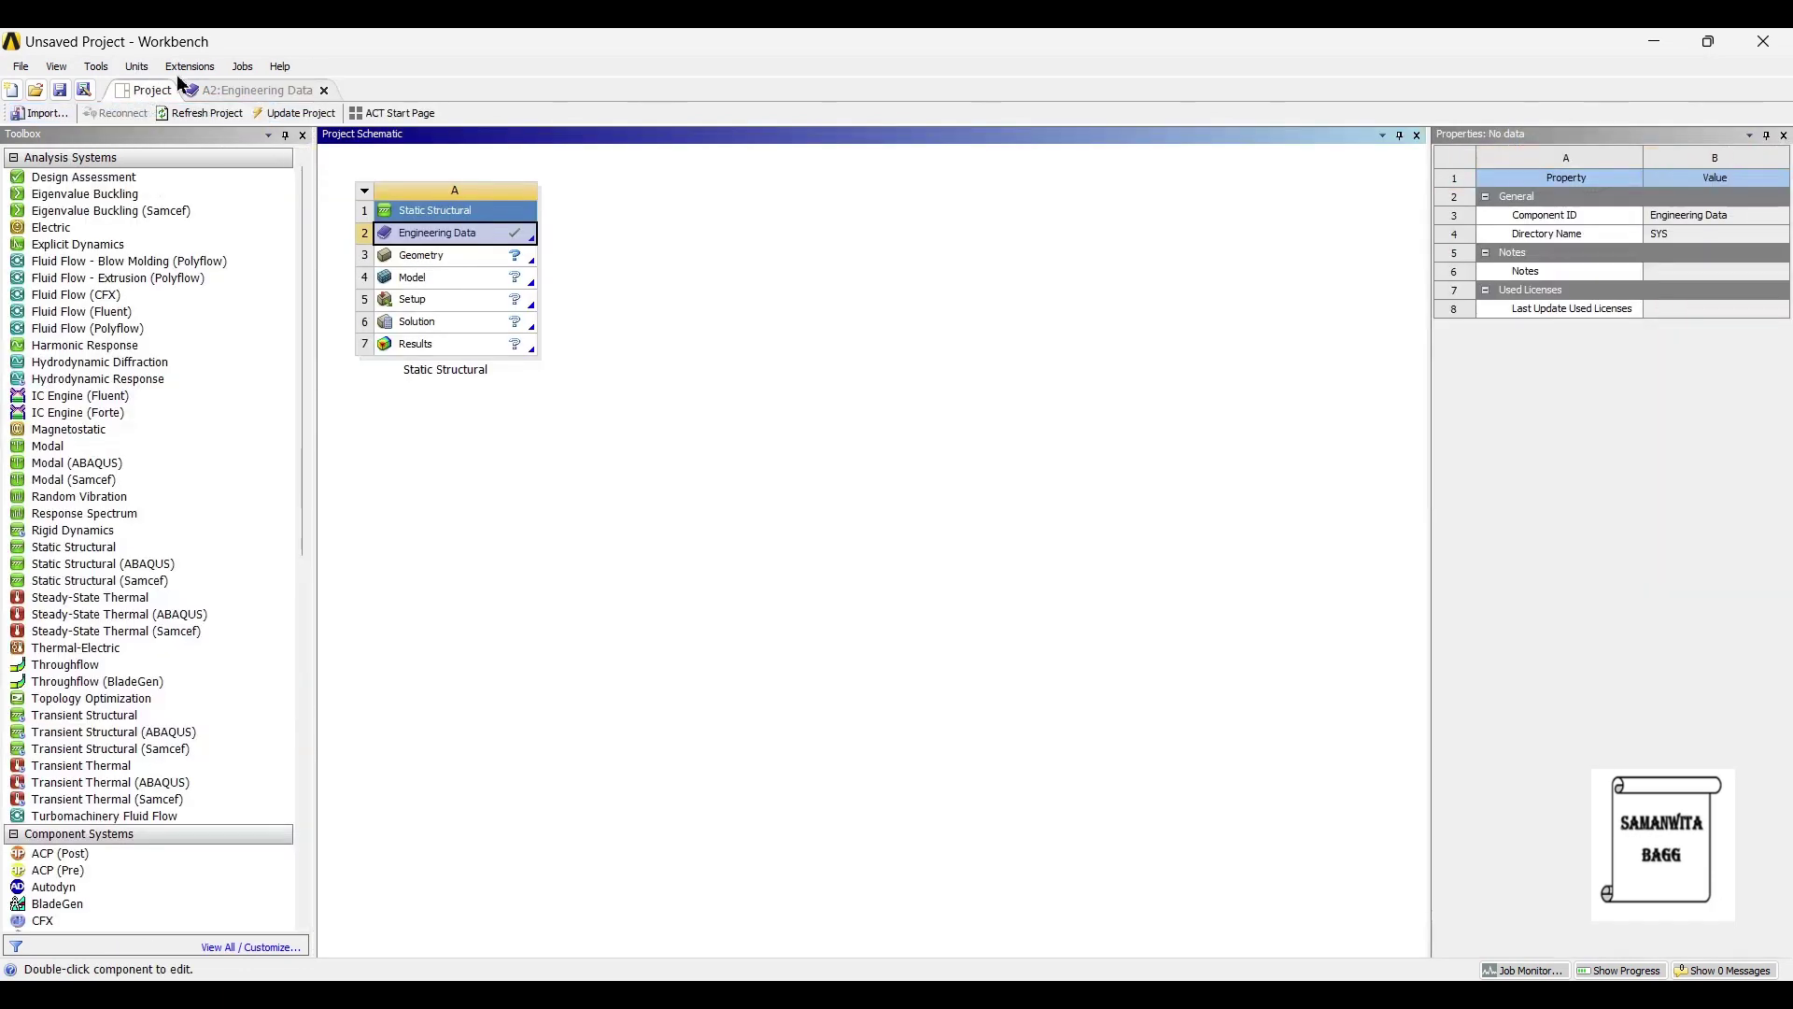
Update the project so the Static Structural Engineering Data includes Aluminum Alloy.
{"action": "left_click", "coordinate": [308, 114]}
Import Piston.step as the analysis geometry and open the Model in Mechanical.
{"action": "left_click", "coordinate": [479, 269]}
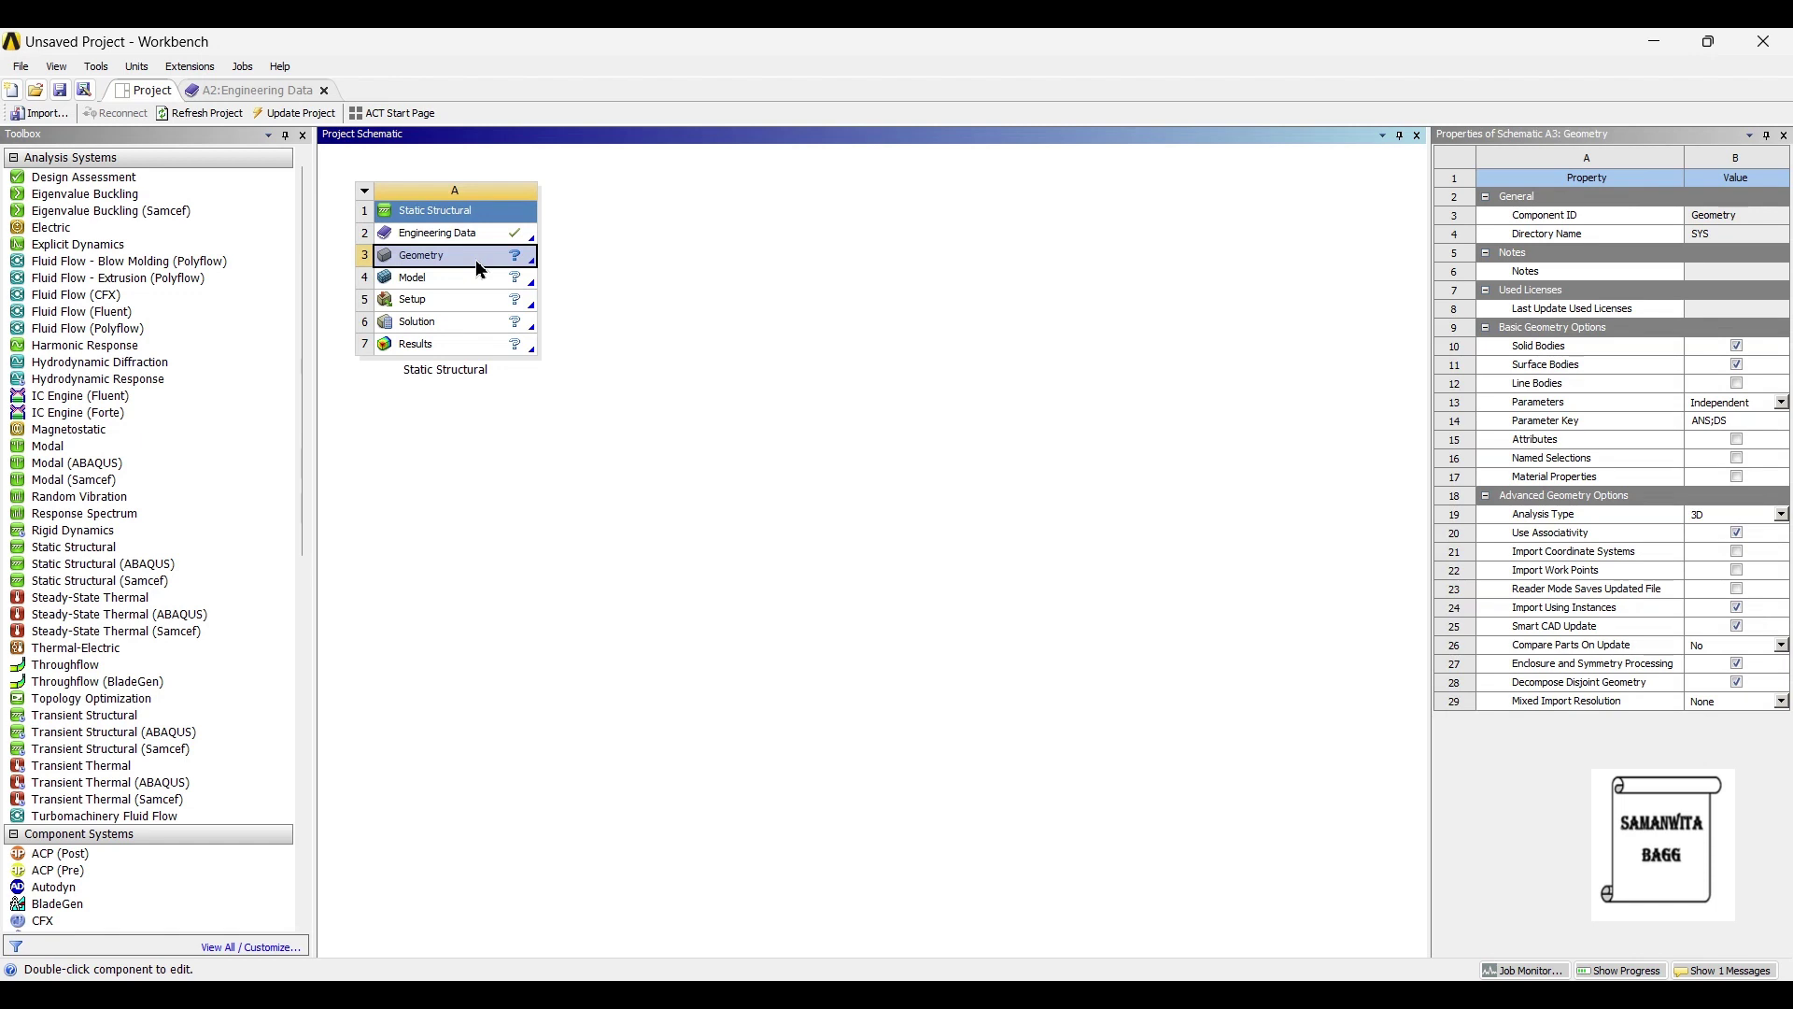
{"action": "right_click", "coordinate": [475, 261]}
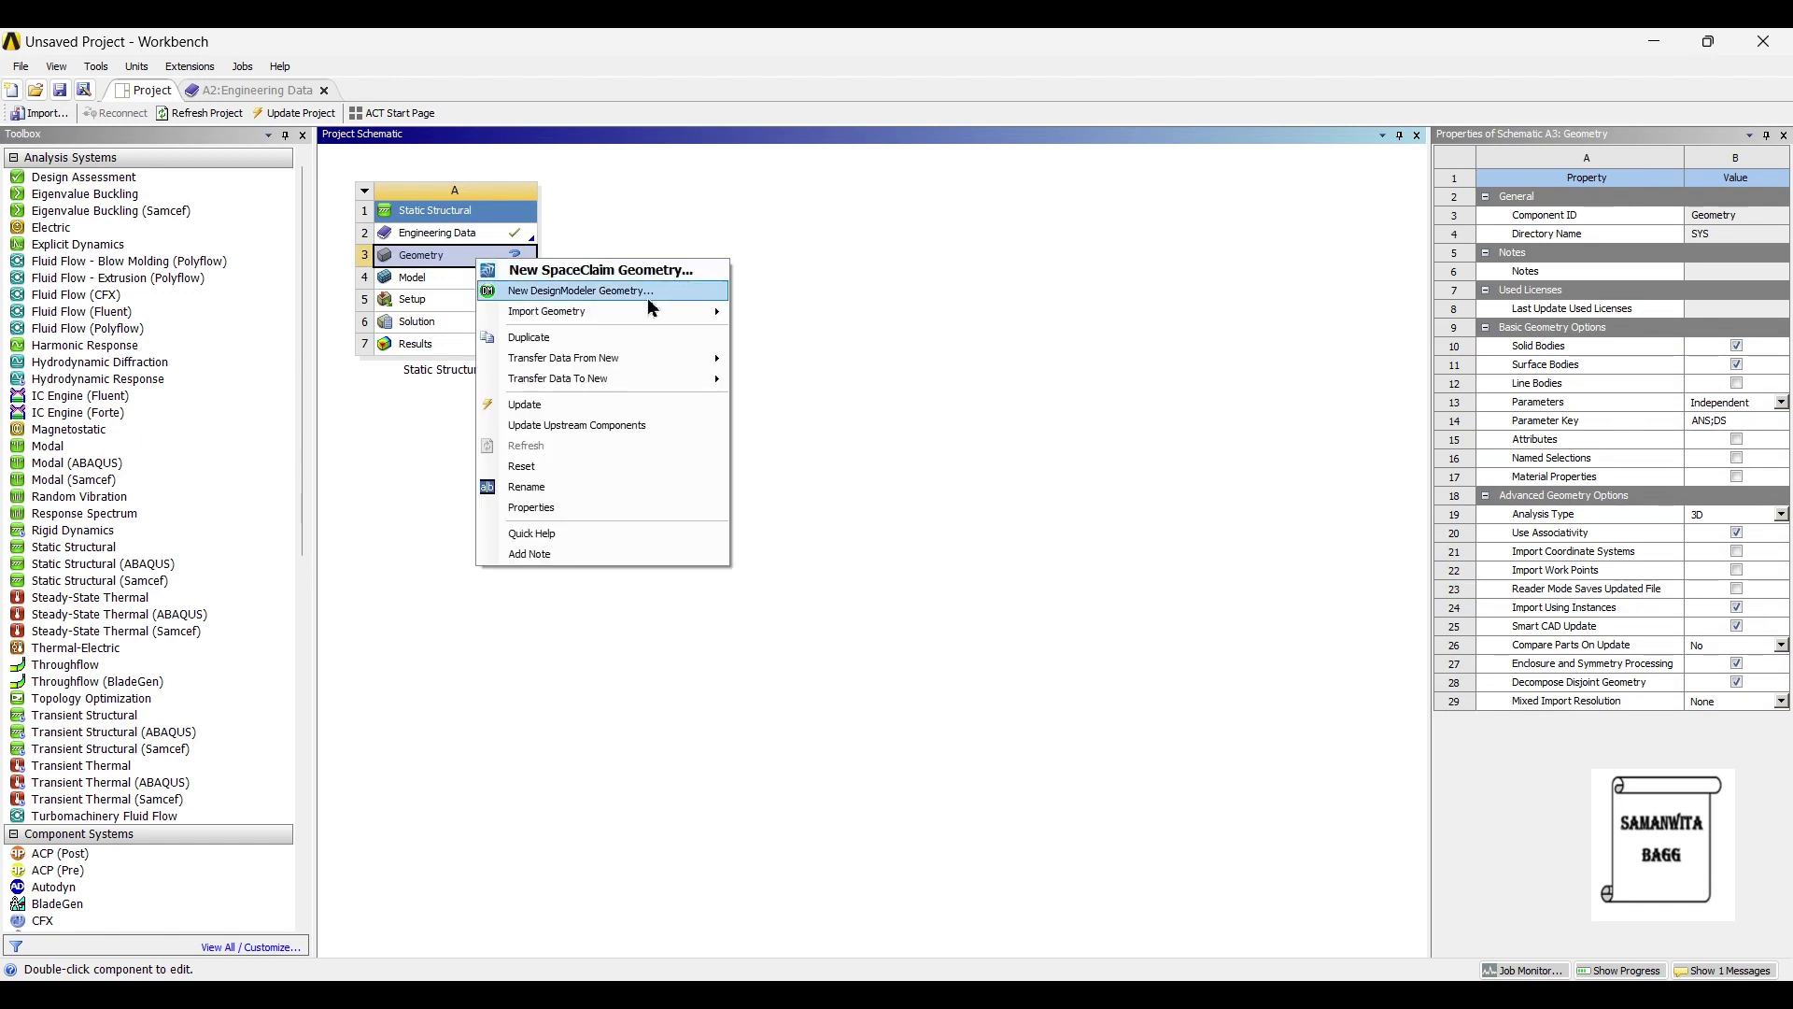
{"action": "mouse_move", "coordinate": [644, 314]}
{"action": "left_click", "coordinate": [860, 339]}
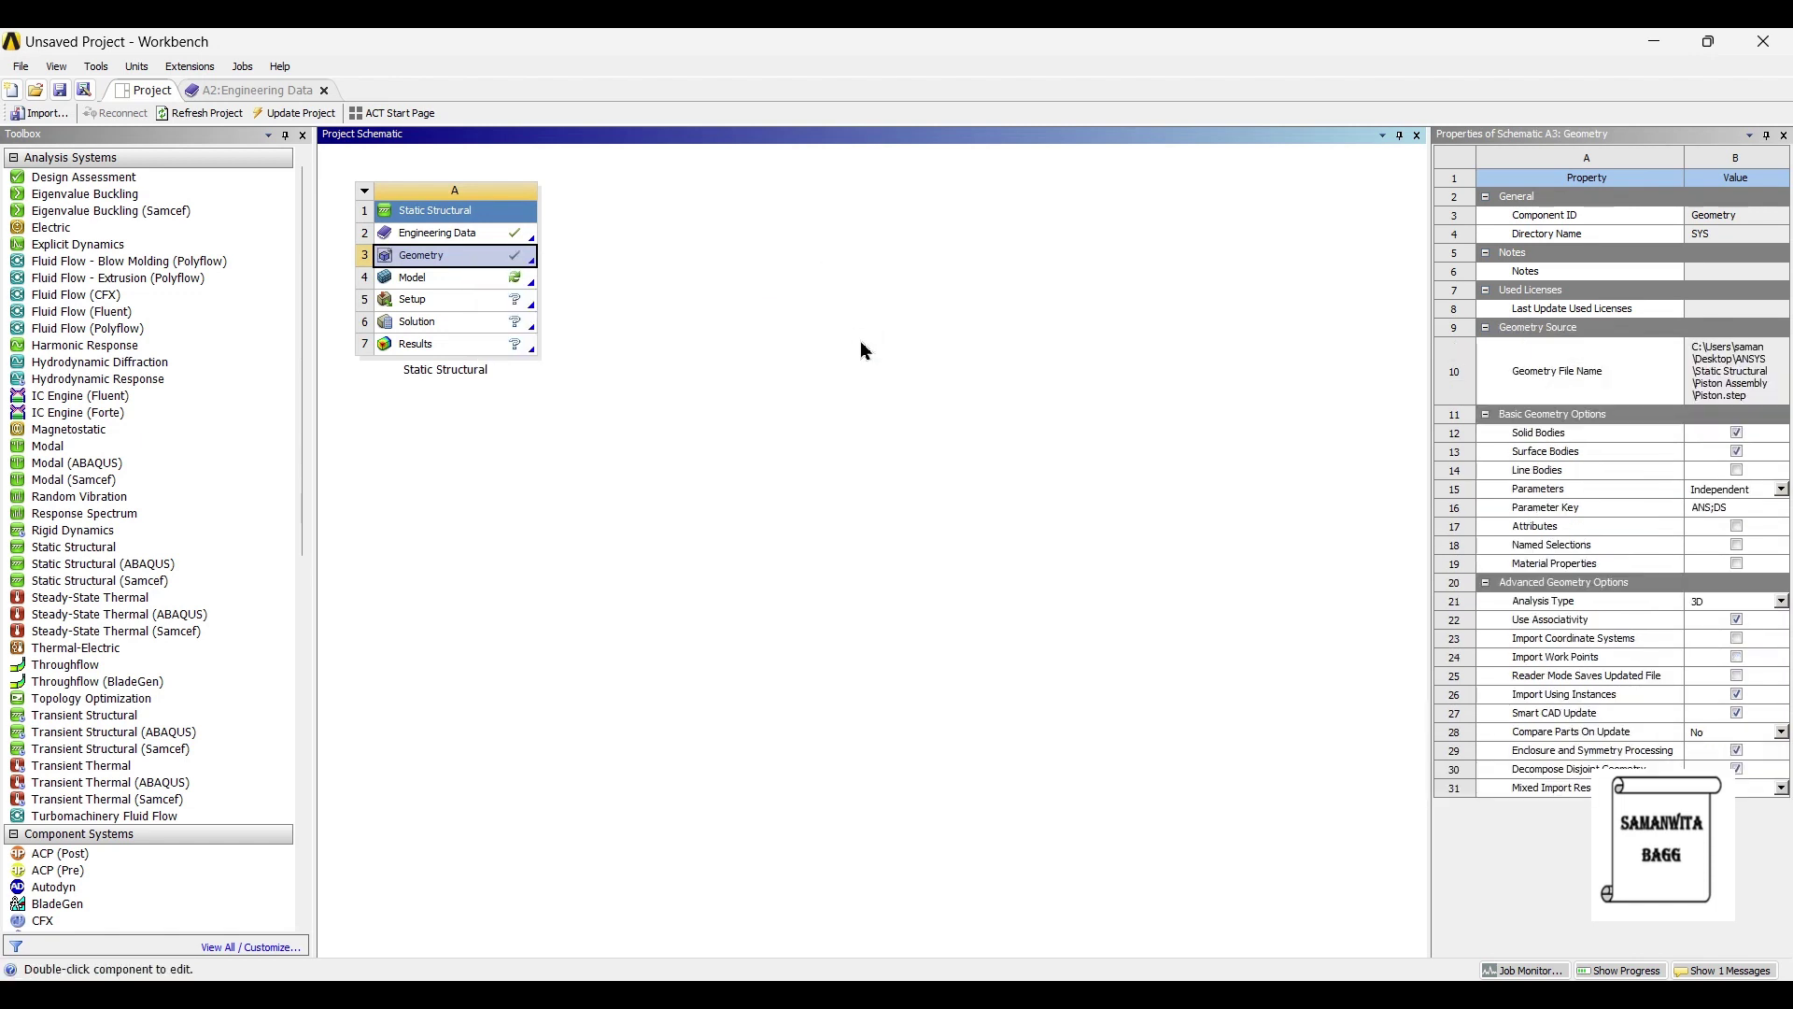
{"action": "double_click", "coordinate": [458, 285]}
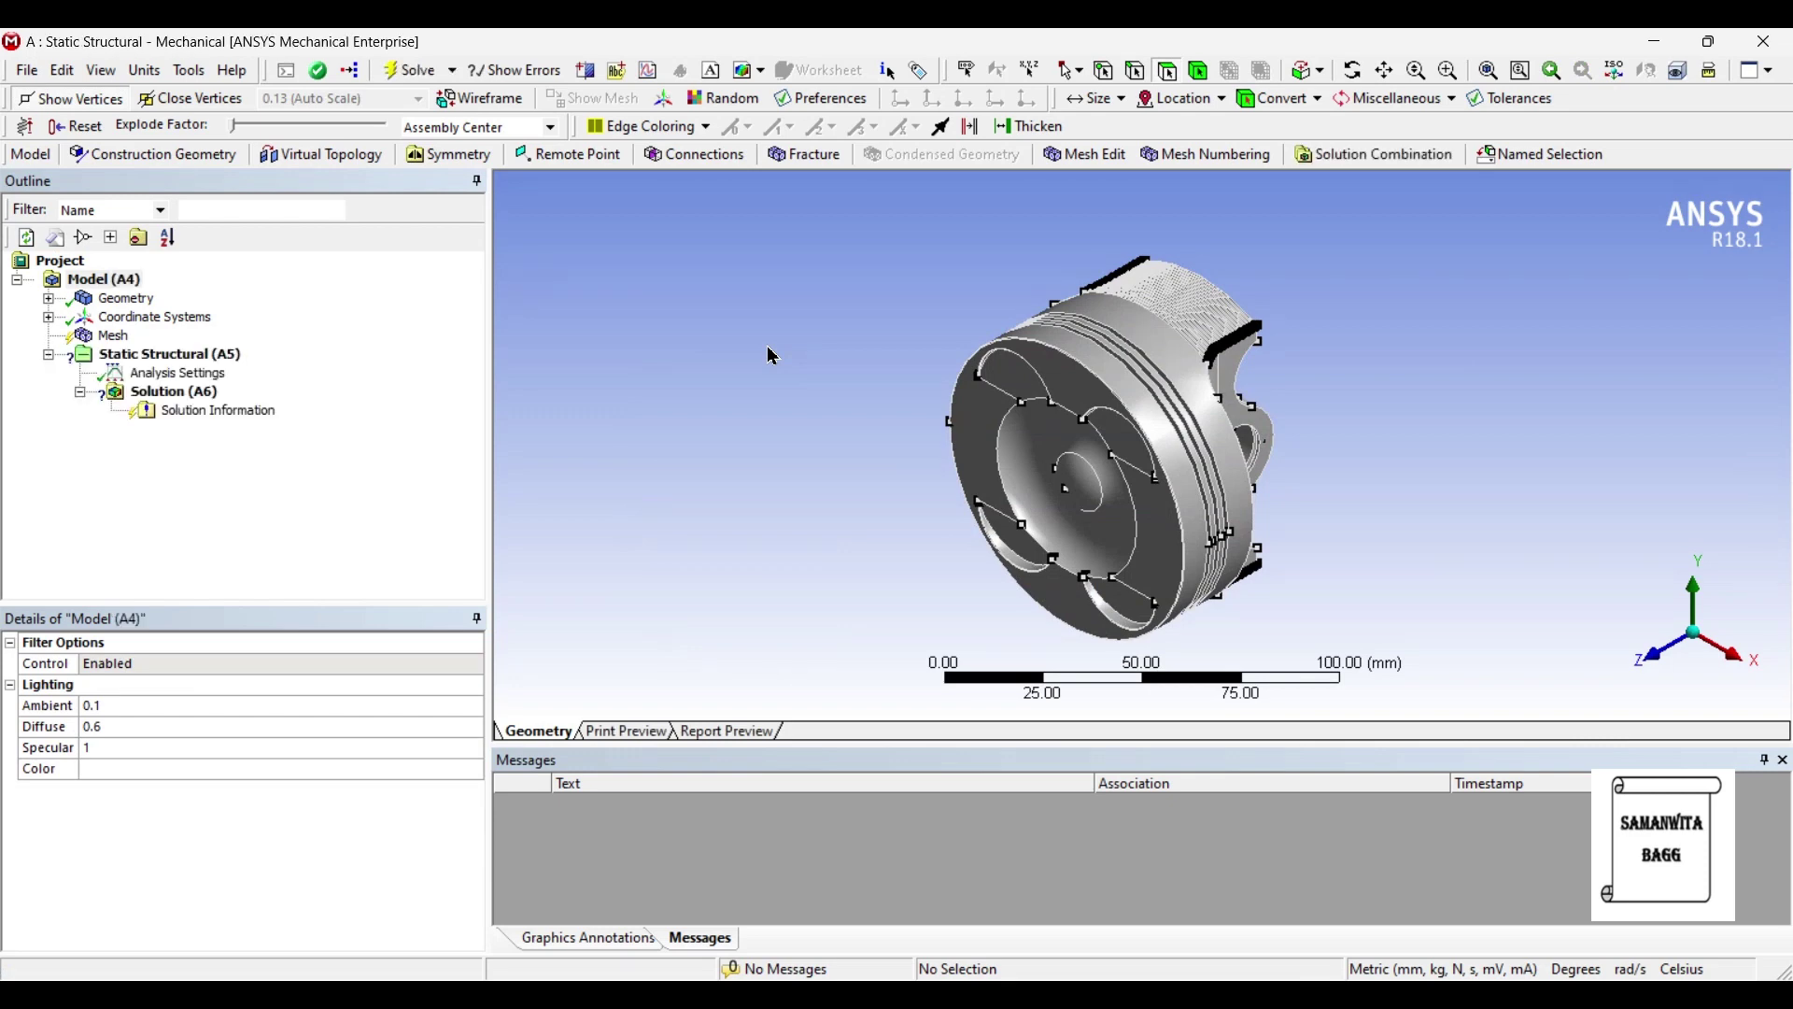
Assign Aluminum Alloy as the material of the Piston v3 body.
{"action": "middle_click_drag", "start_coordinate": [773, 356], "coordinate": [1263, 477]}
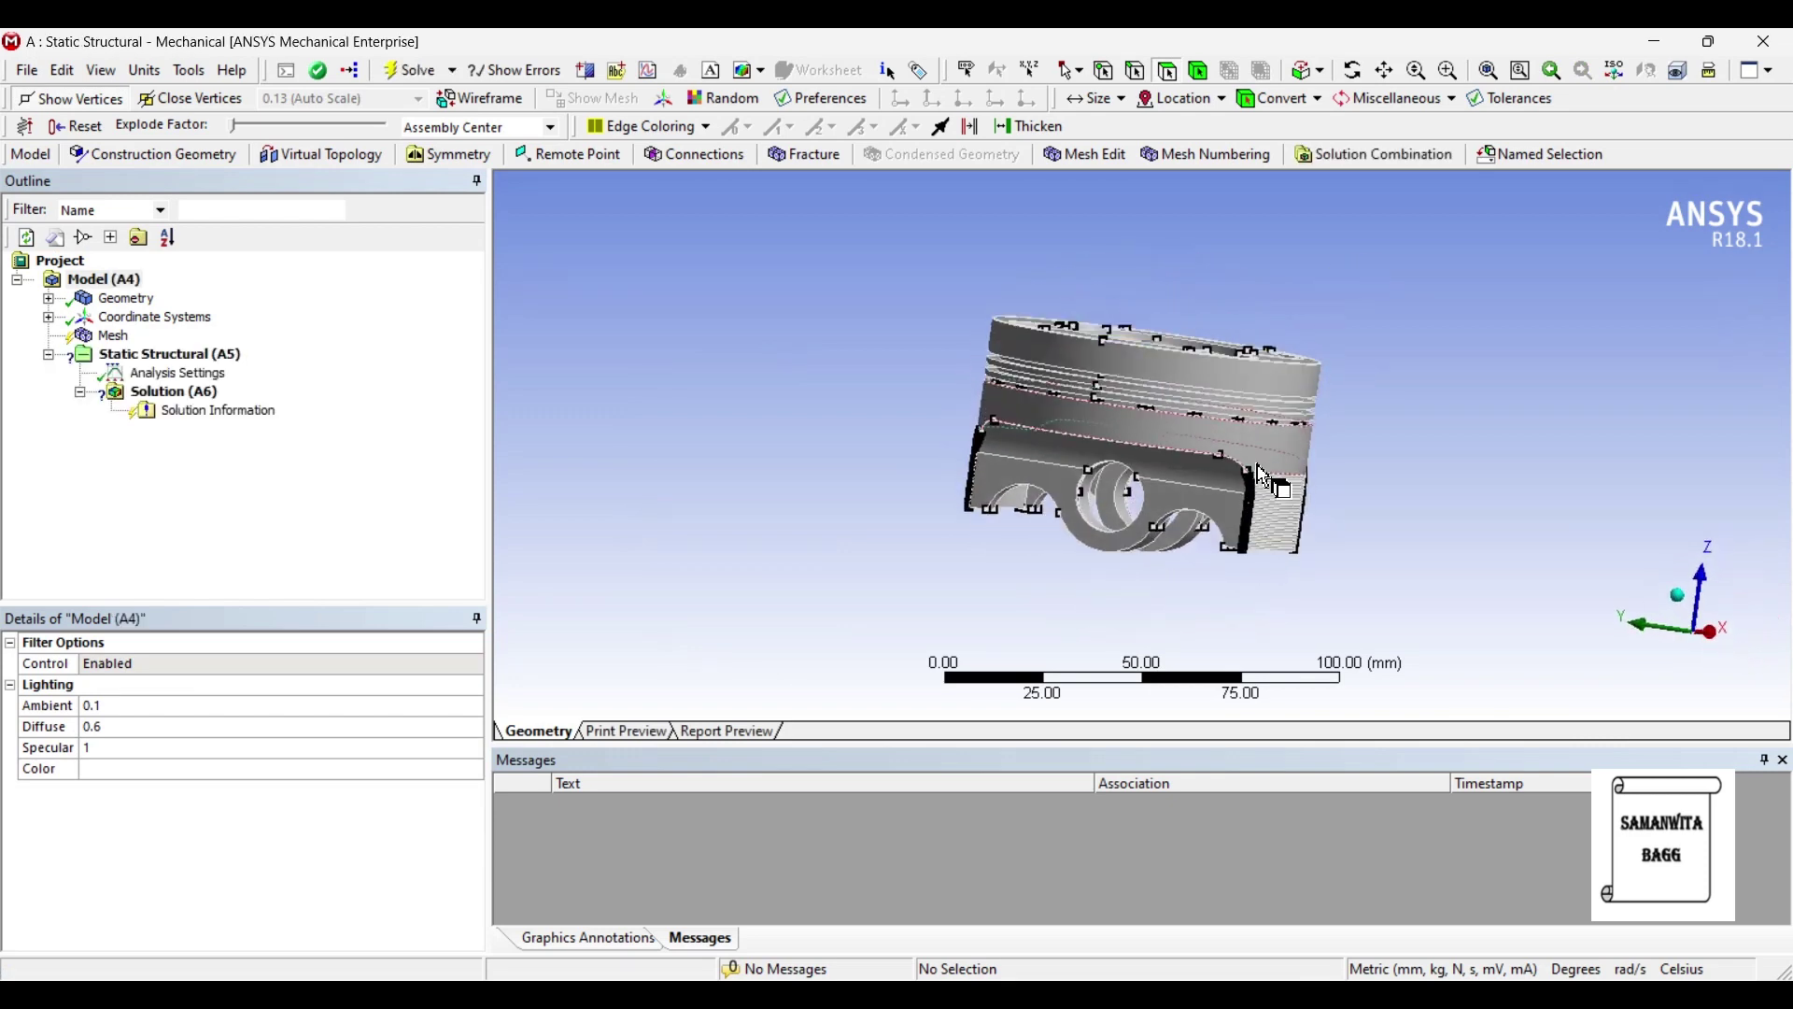
{"action": "left_click", "coordinate": [49, 298]}
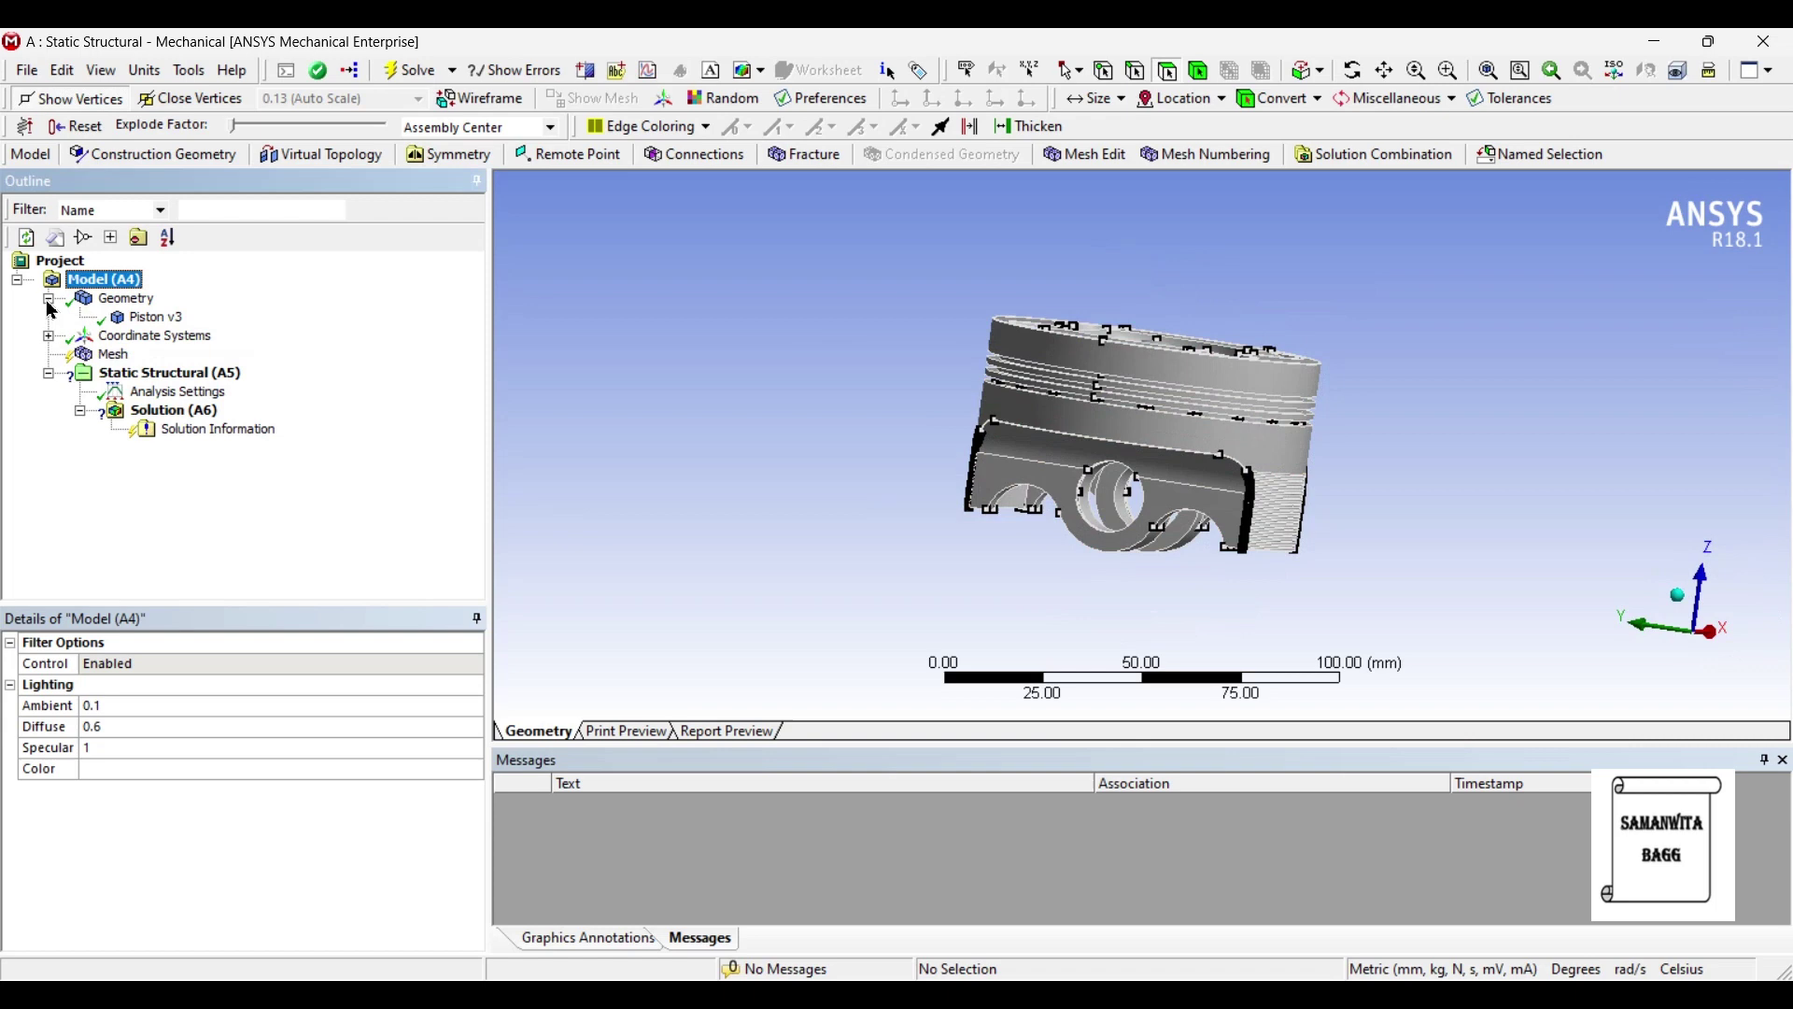
{"action": "left_click", "coordinate": [154, 319]}
{"action": "left_click", "coordinate": [356, 812]}
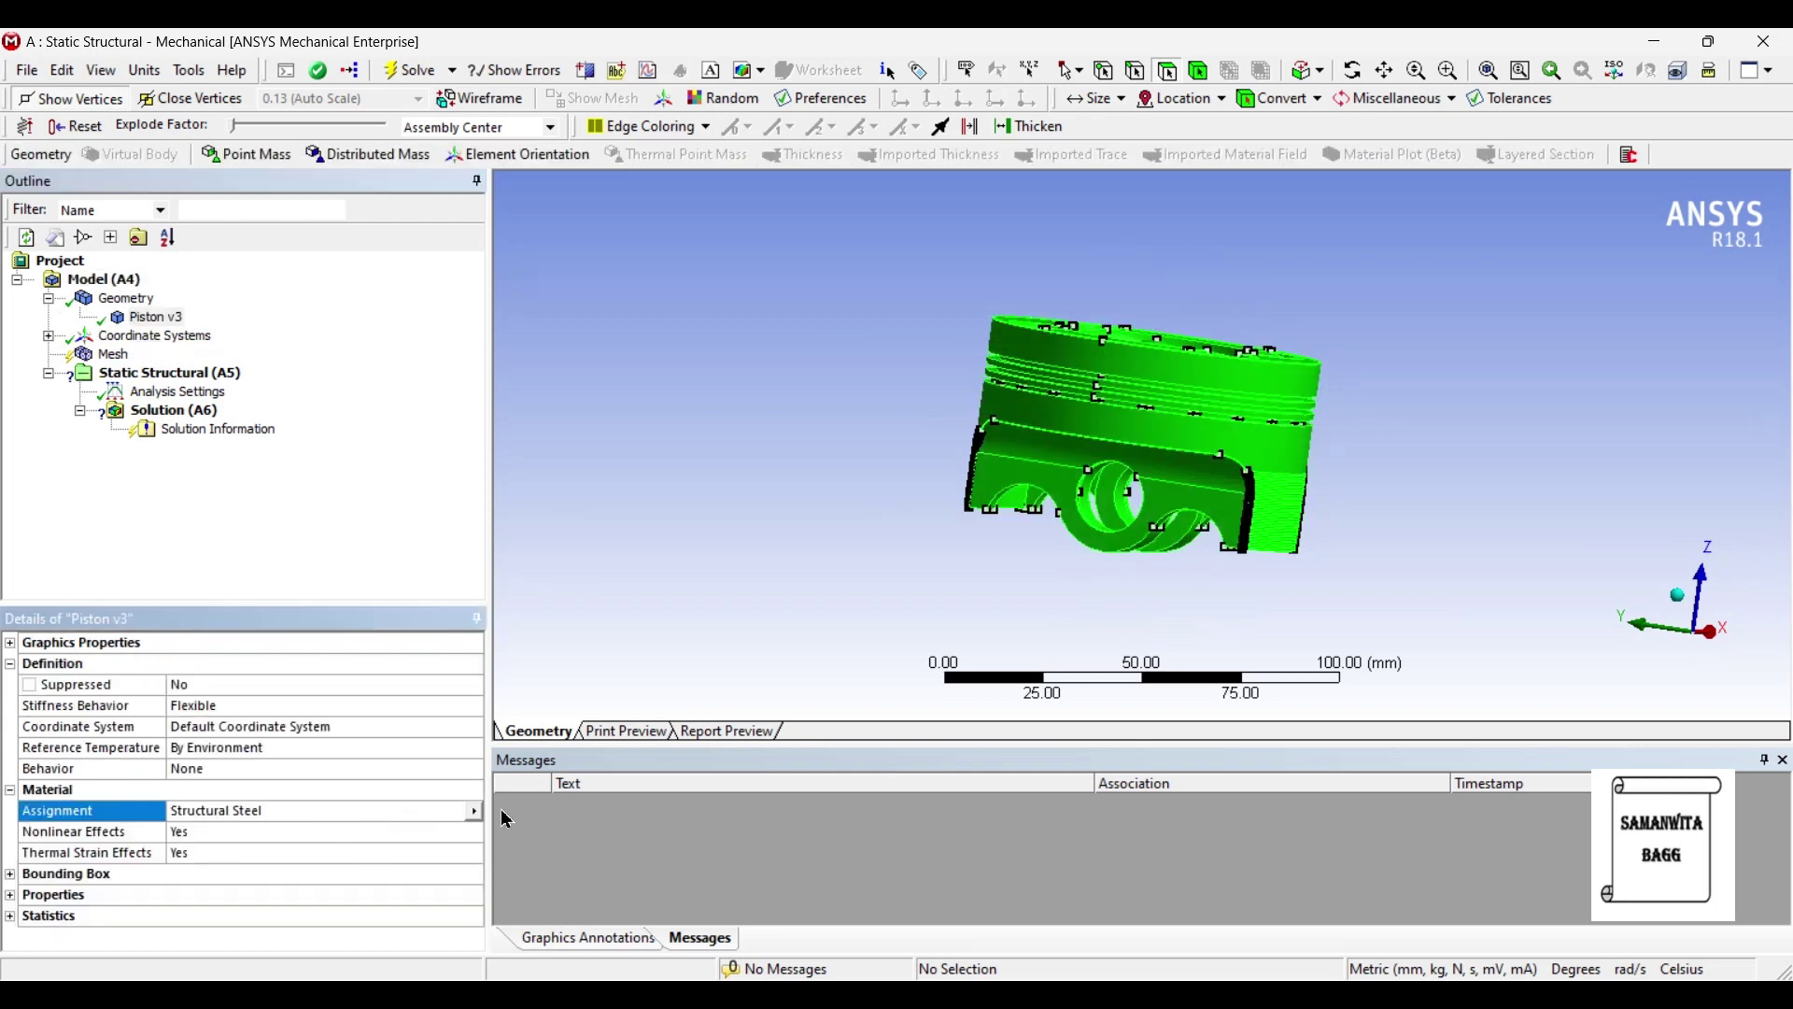
{"action": "left_click", "coordinate": [472, 816]}
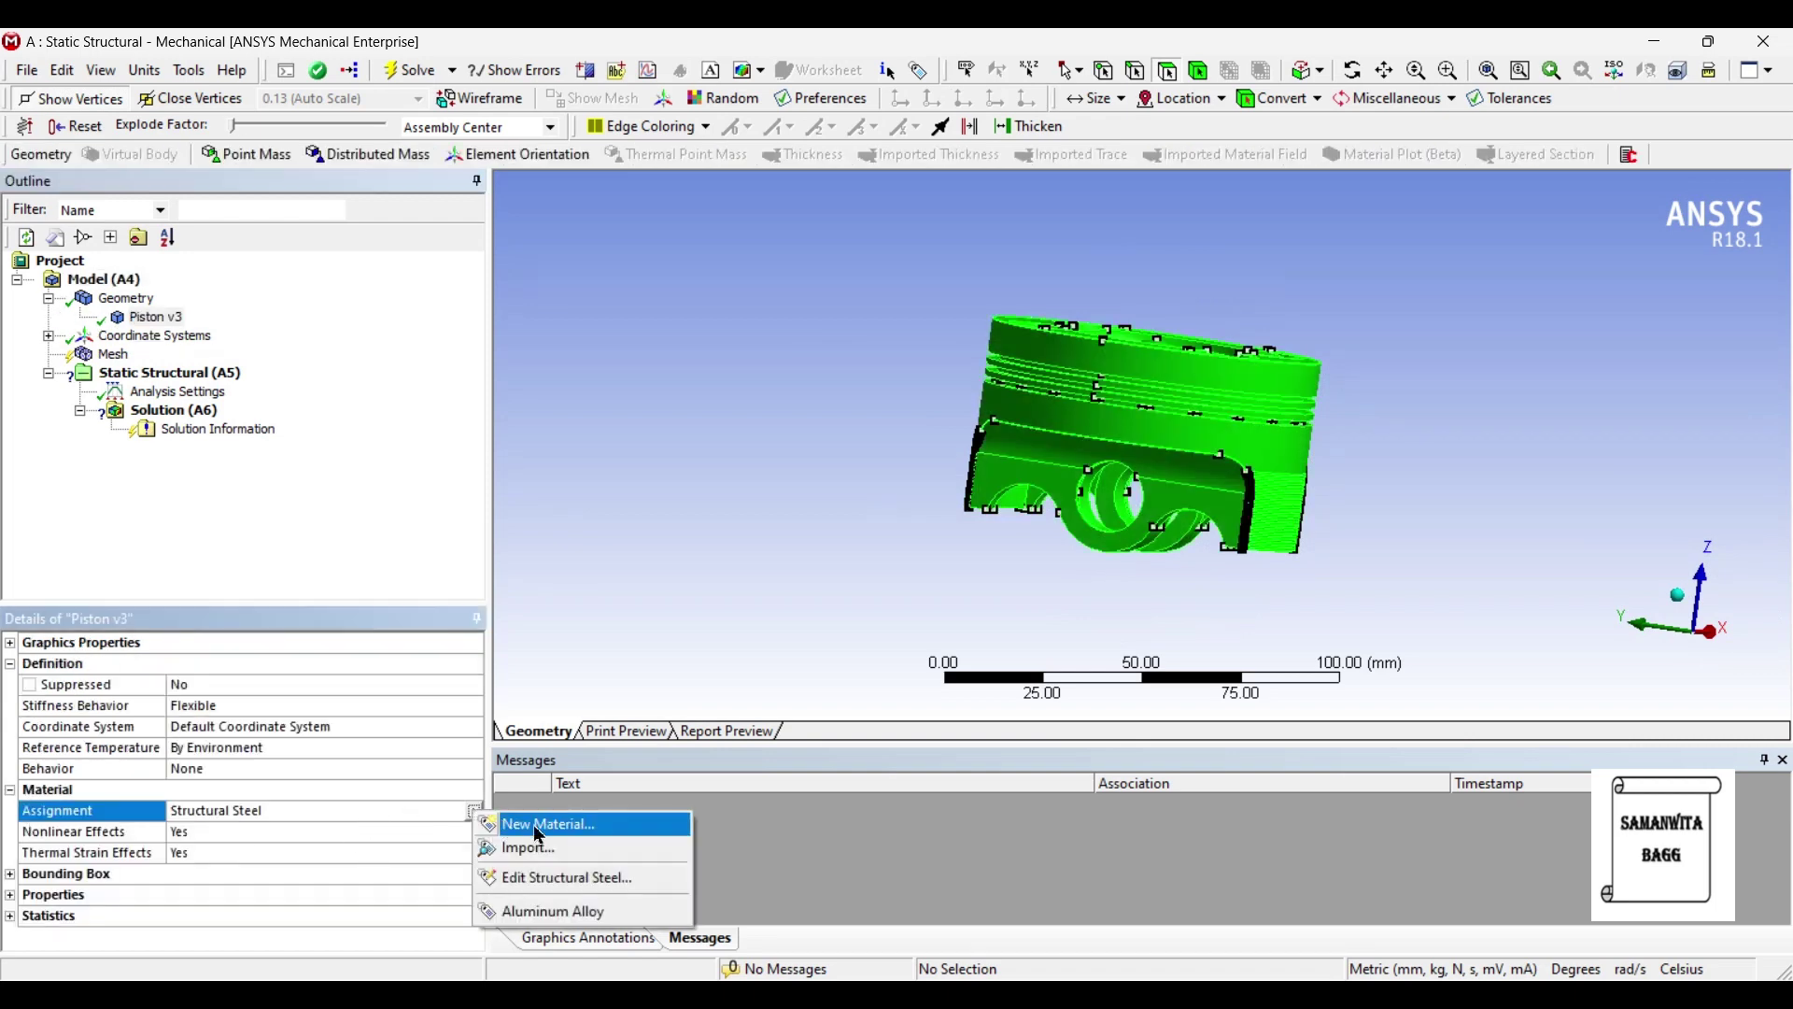
{"action": "left_click", "coordinate": [571, 911]}
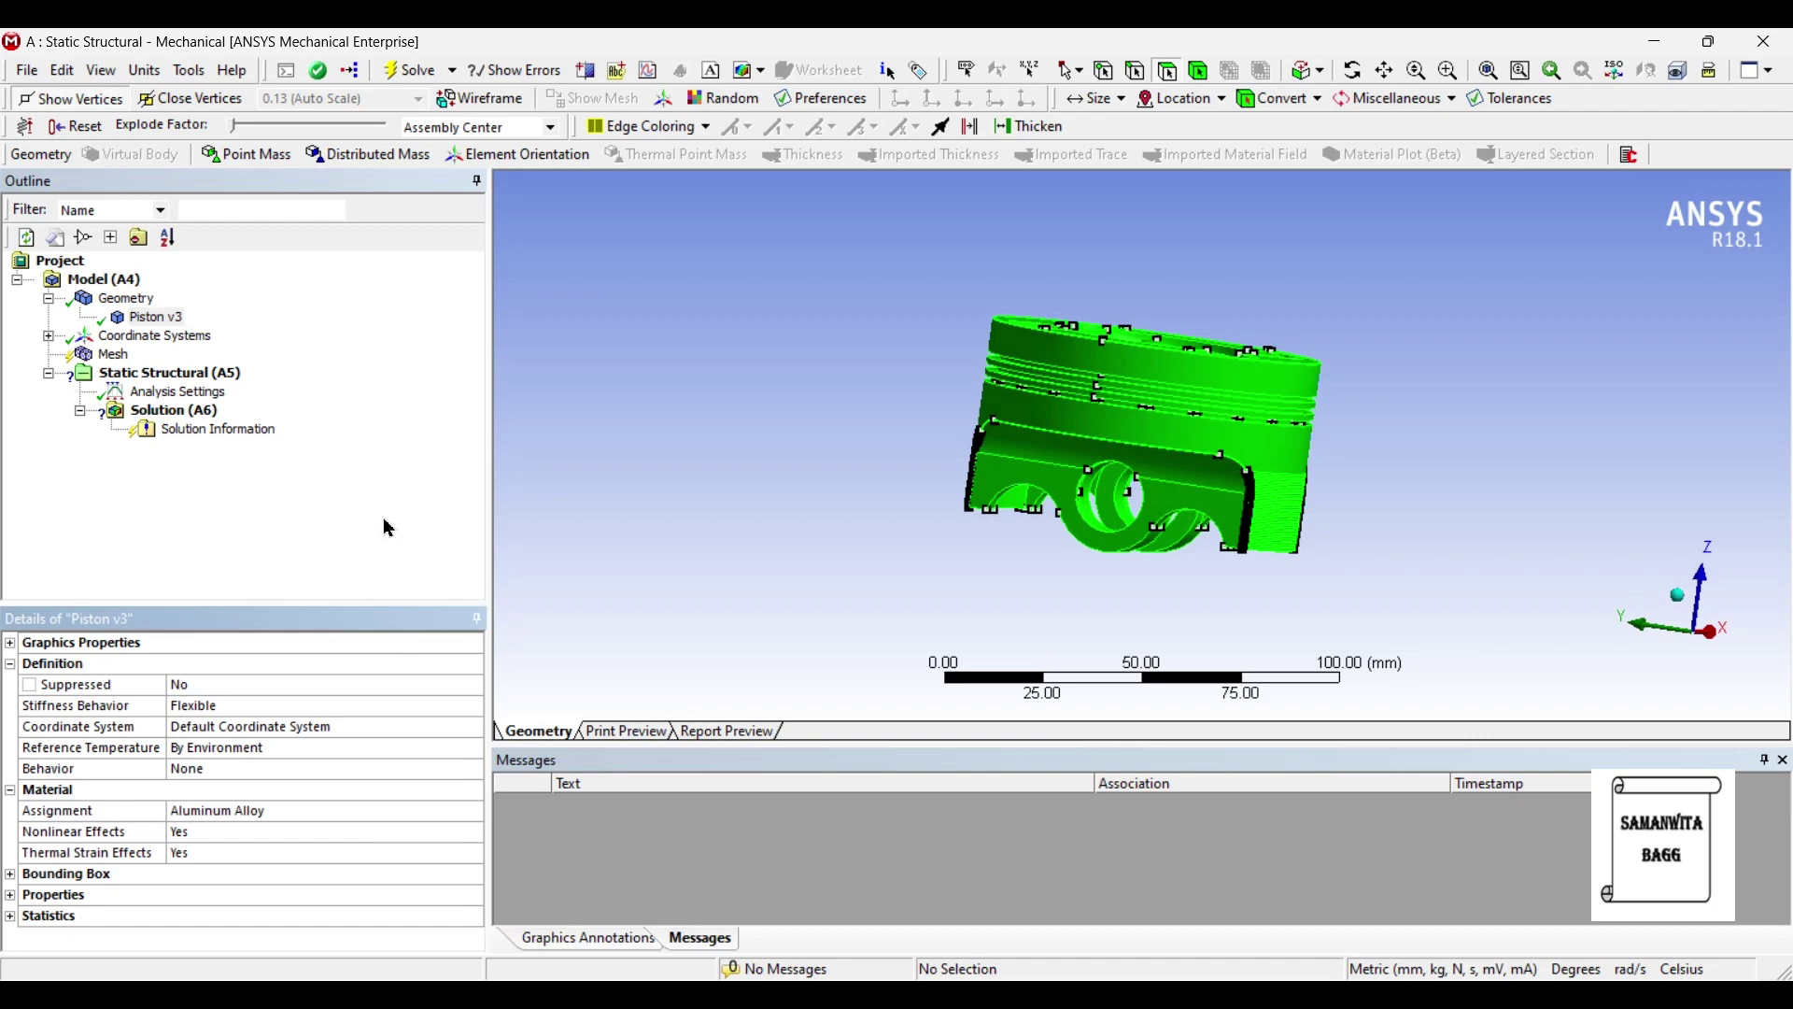
Set the mesh Relevance Center to Fine and generate the mesh.
{"action": "left_click", "coordinate": [110, 356]}
{"action": "left_click", "coordinate": [11, 769]}
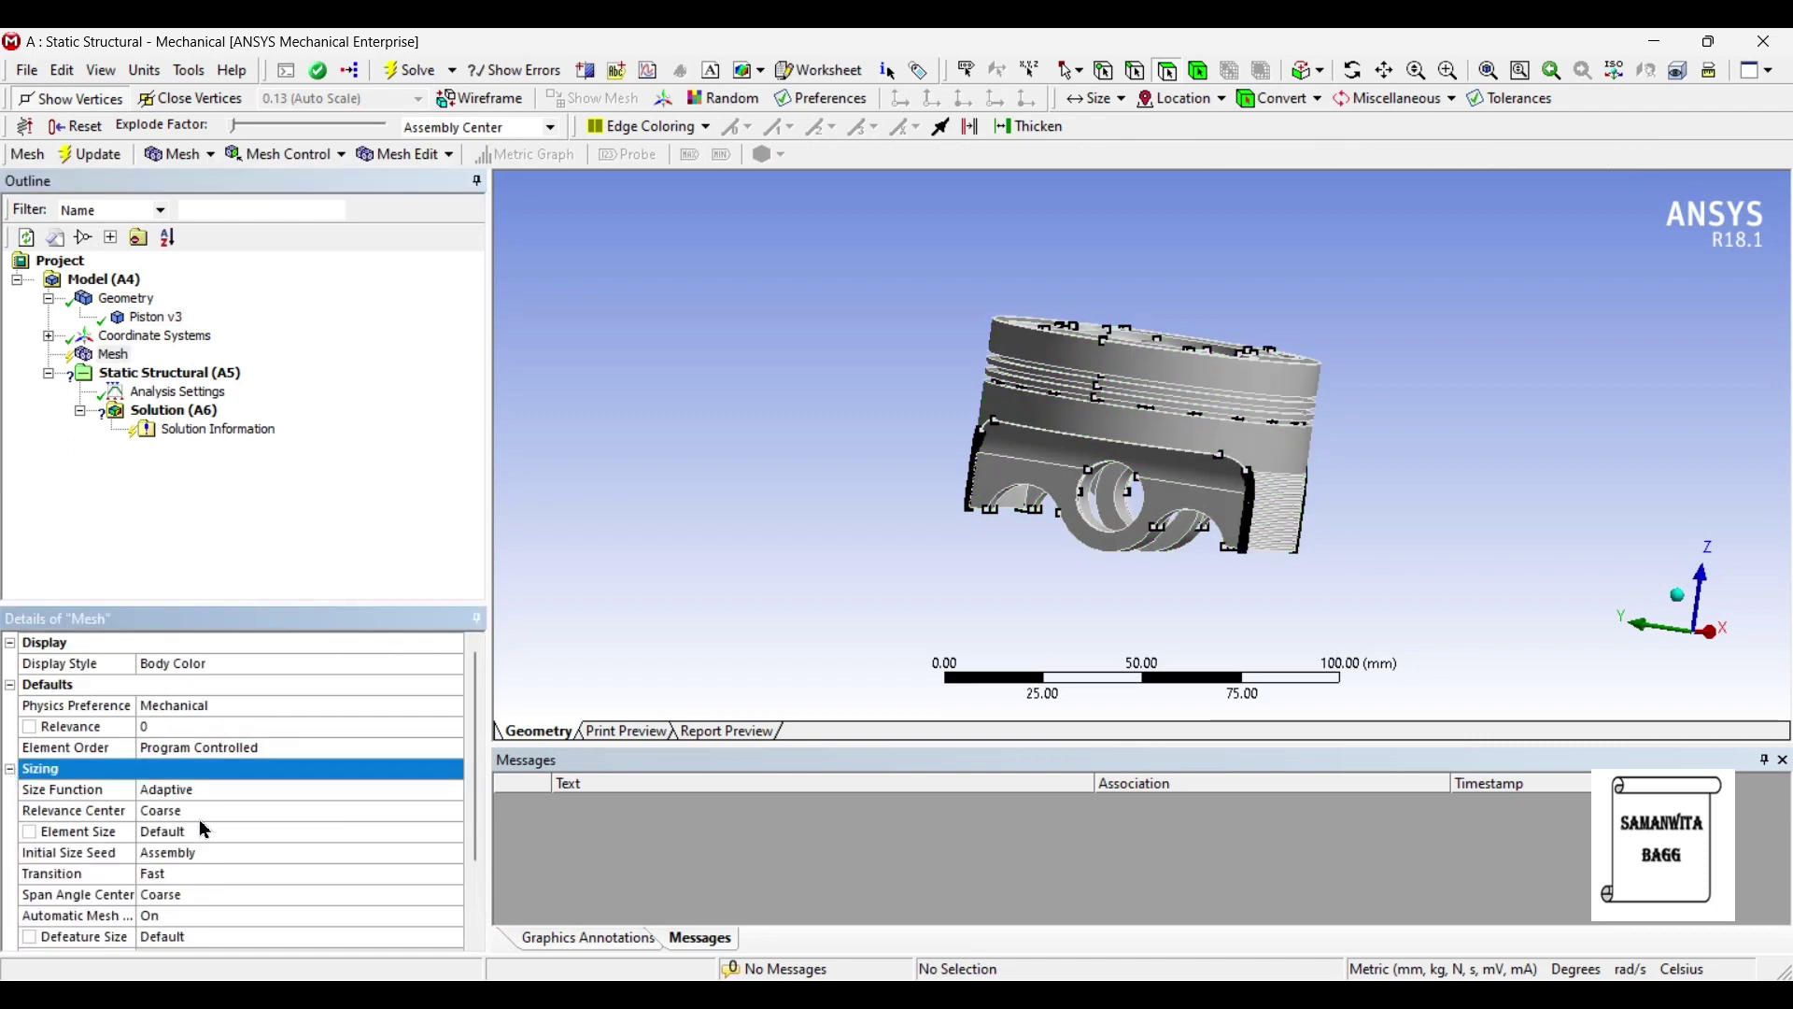
{"action": "left_click", "coordinate": [230, 811]}
{"action": "left_click", "coordinate": [453, 811]}
{"action": "left_click", "coordinate": [306, 859]}
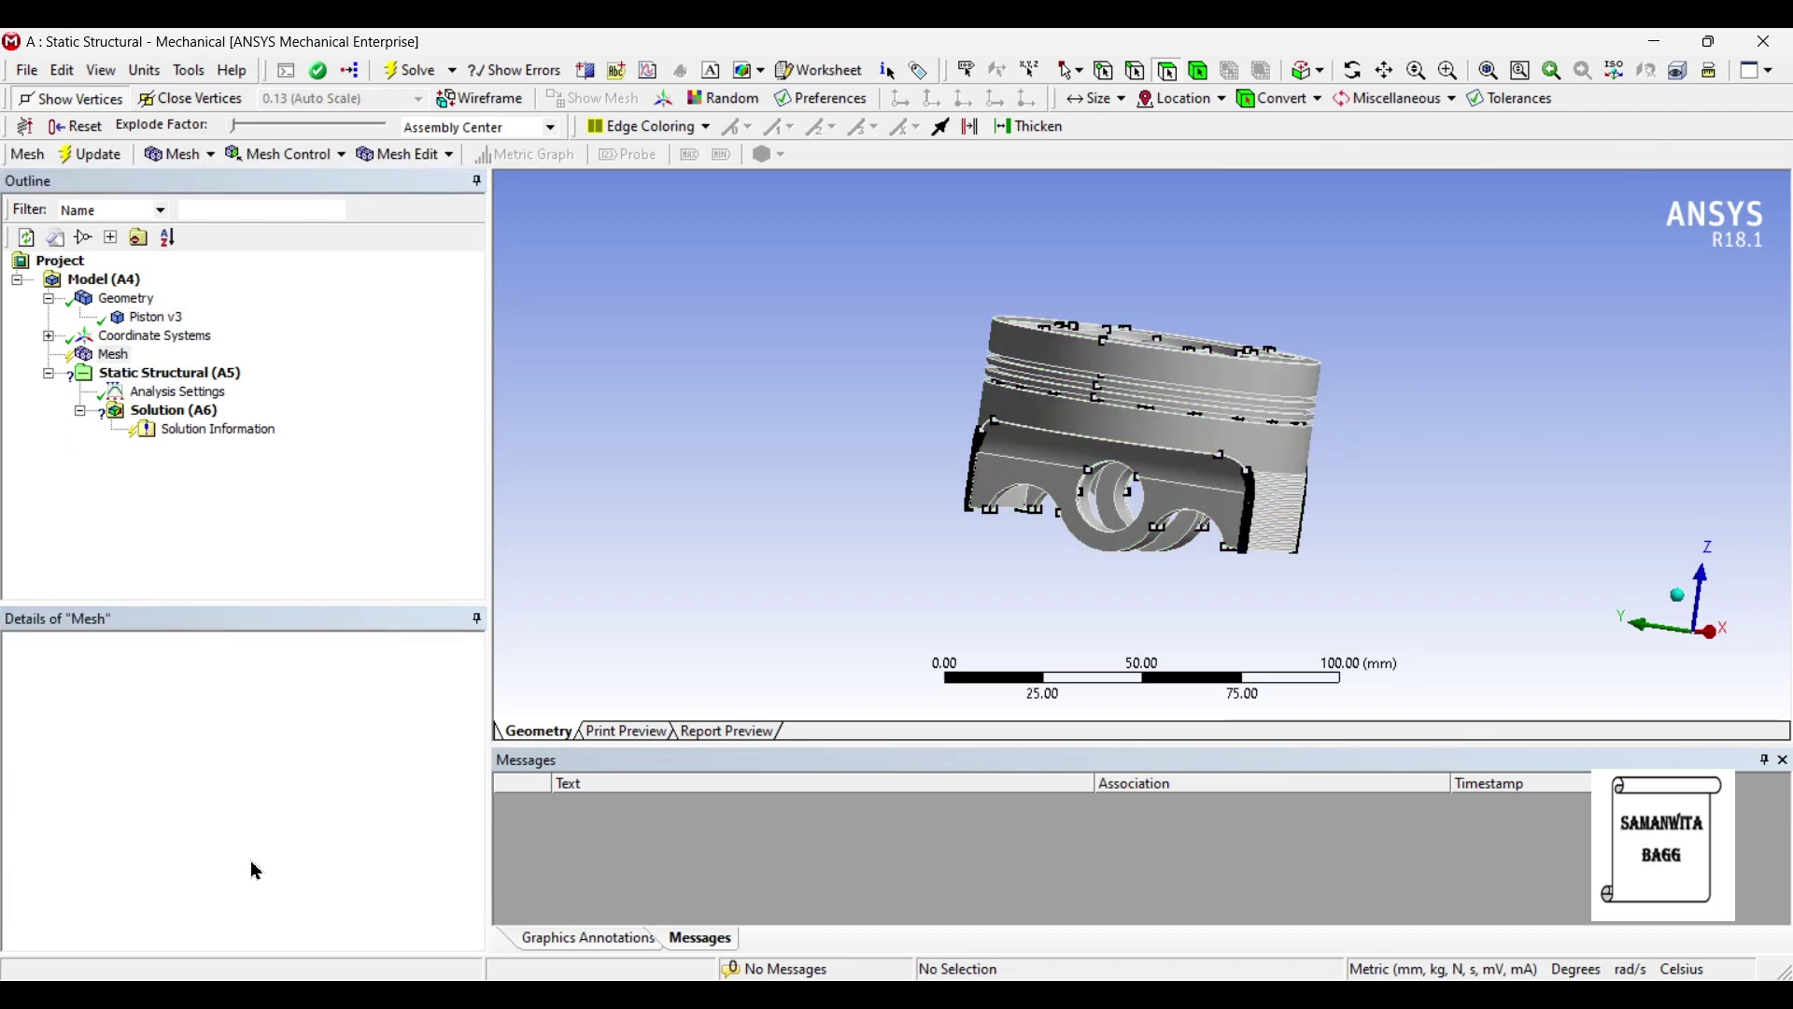
{"action": "left_click", "coordinate": [98, 154]}
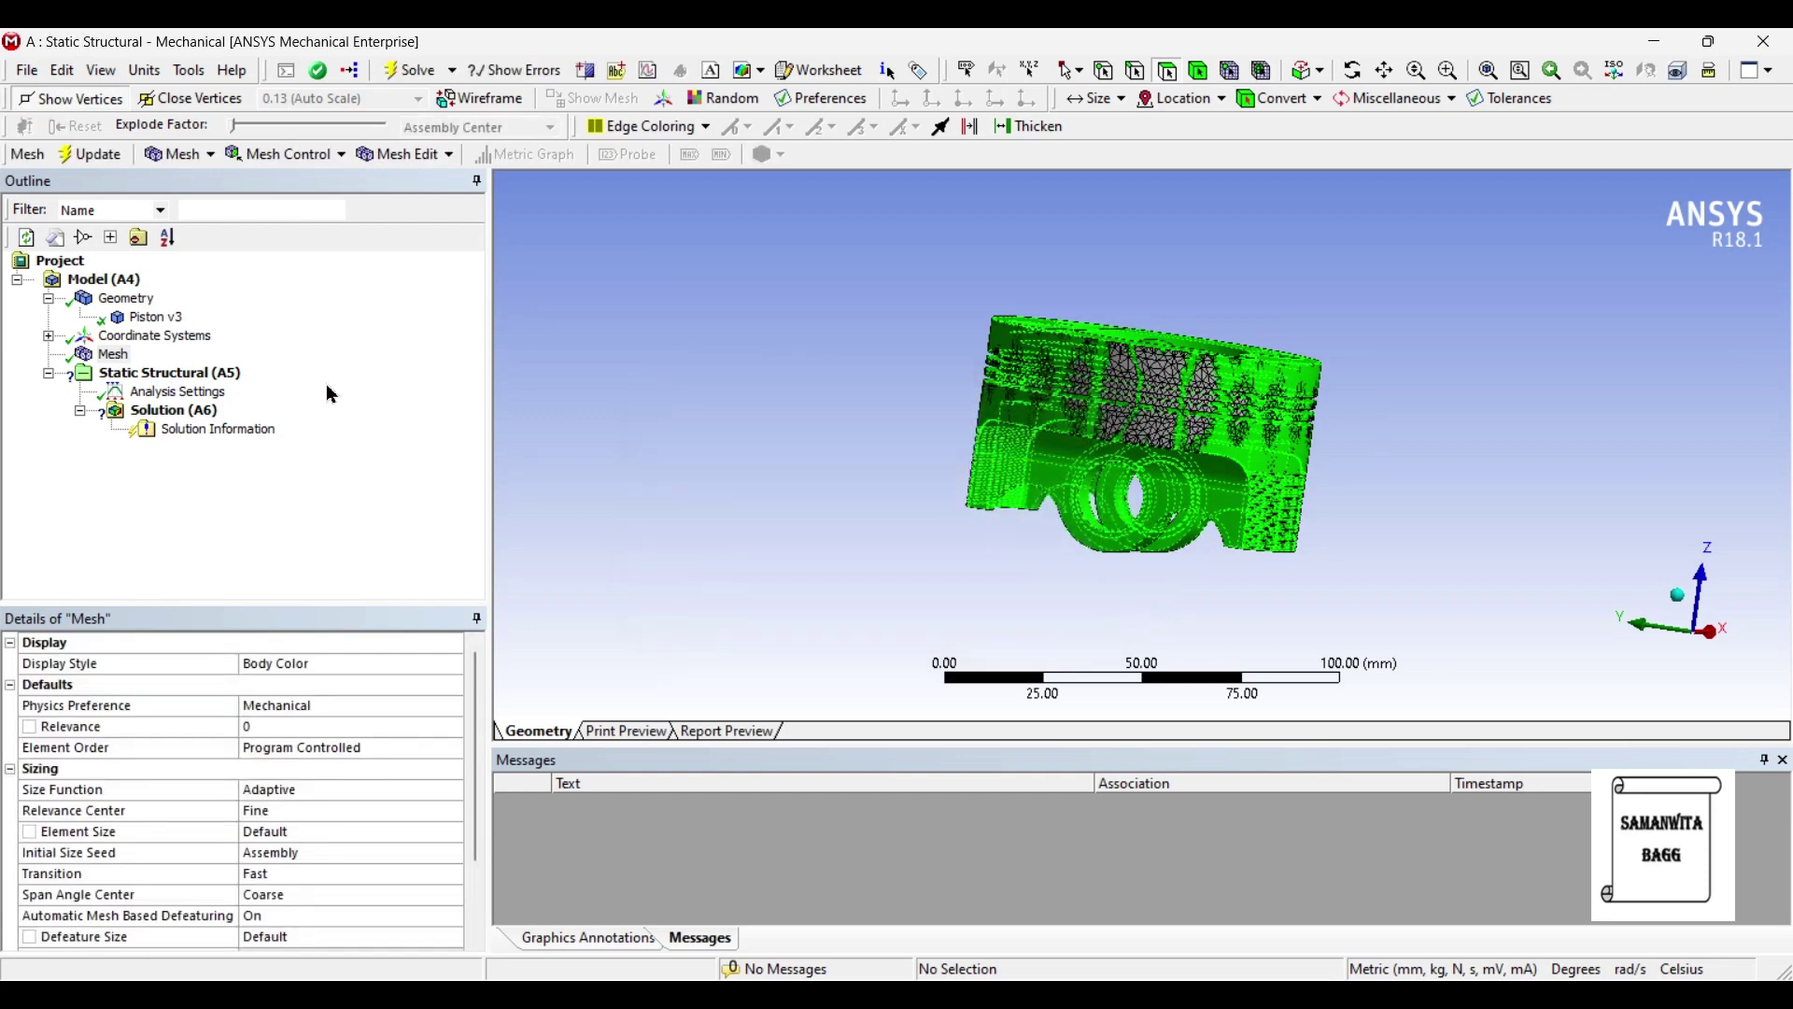
Insert a Fixed Support and apply it to both cylindrical piston-pin bore faces.
{"action": "left_click", "coordinate": [209, 378]}
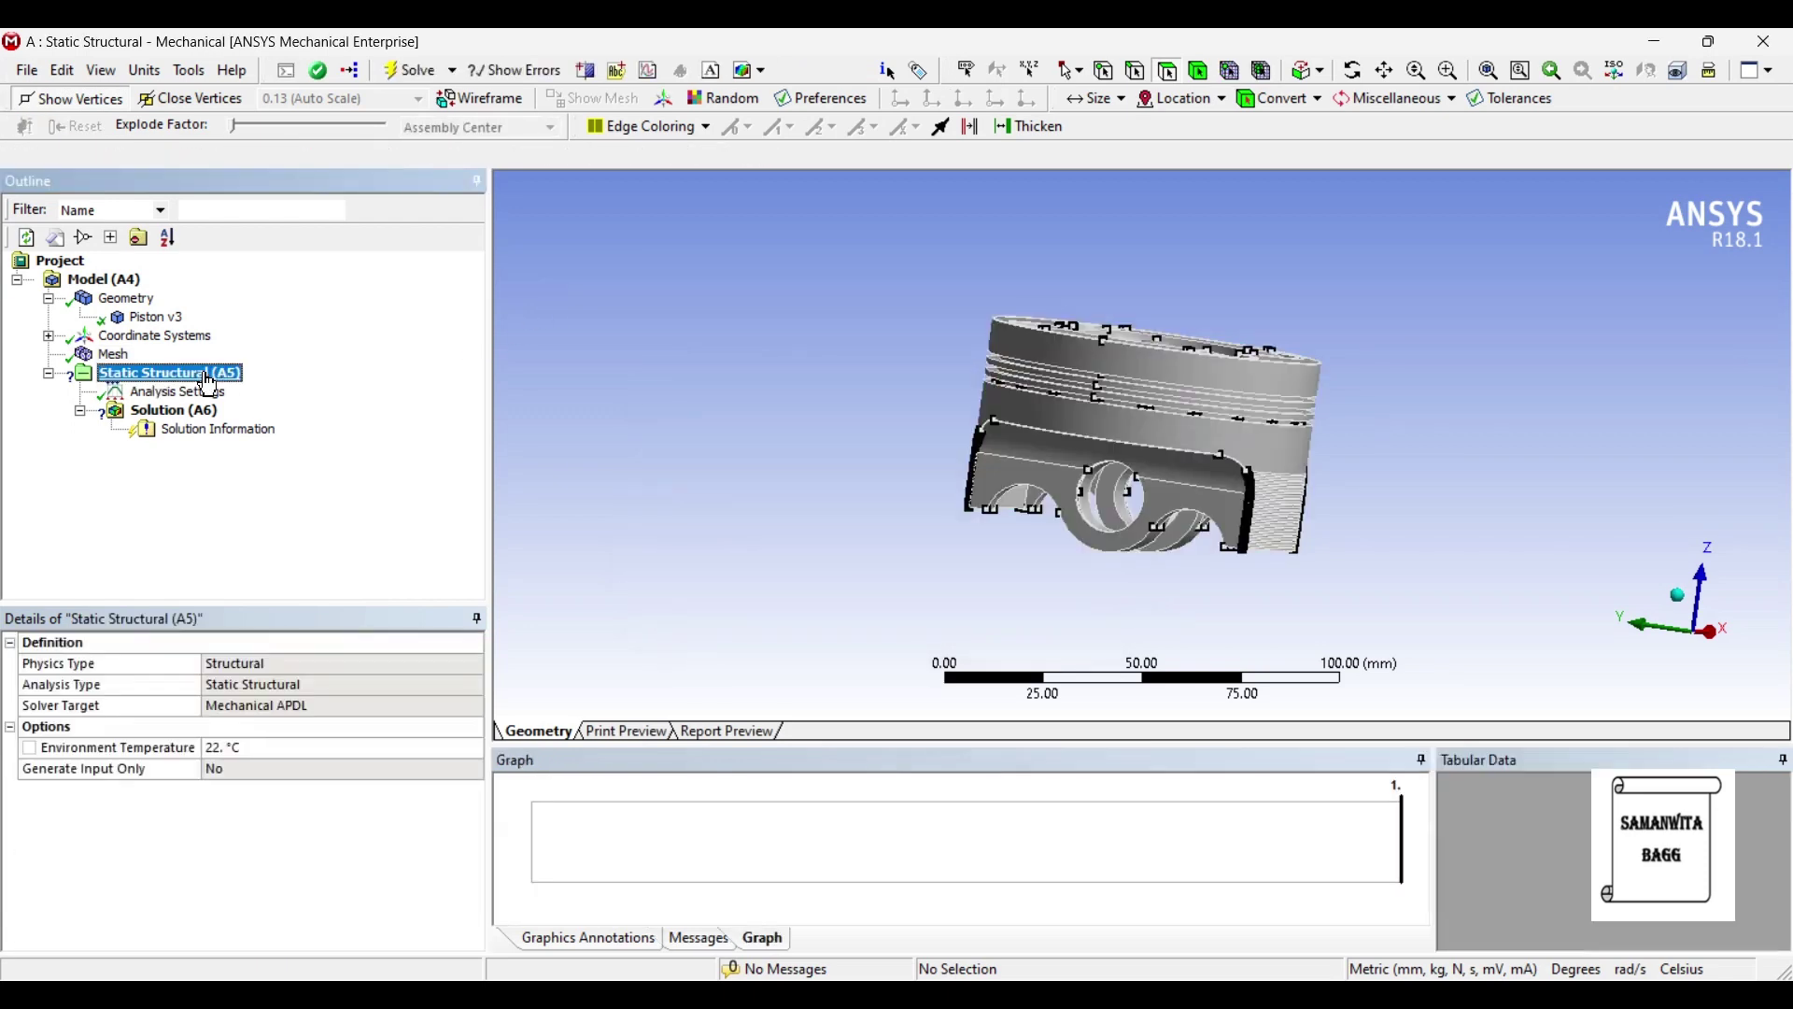
{"action": "right_click", "coordinate": [208, 383]}
{"action": "mouse_move", "coordinate": [397, 387]}
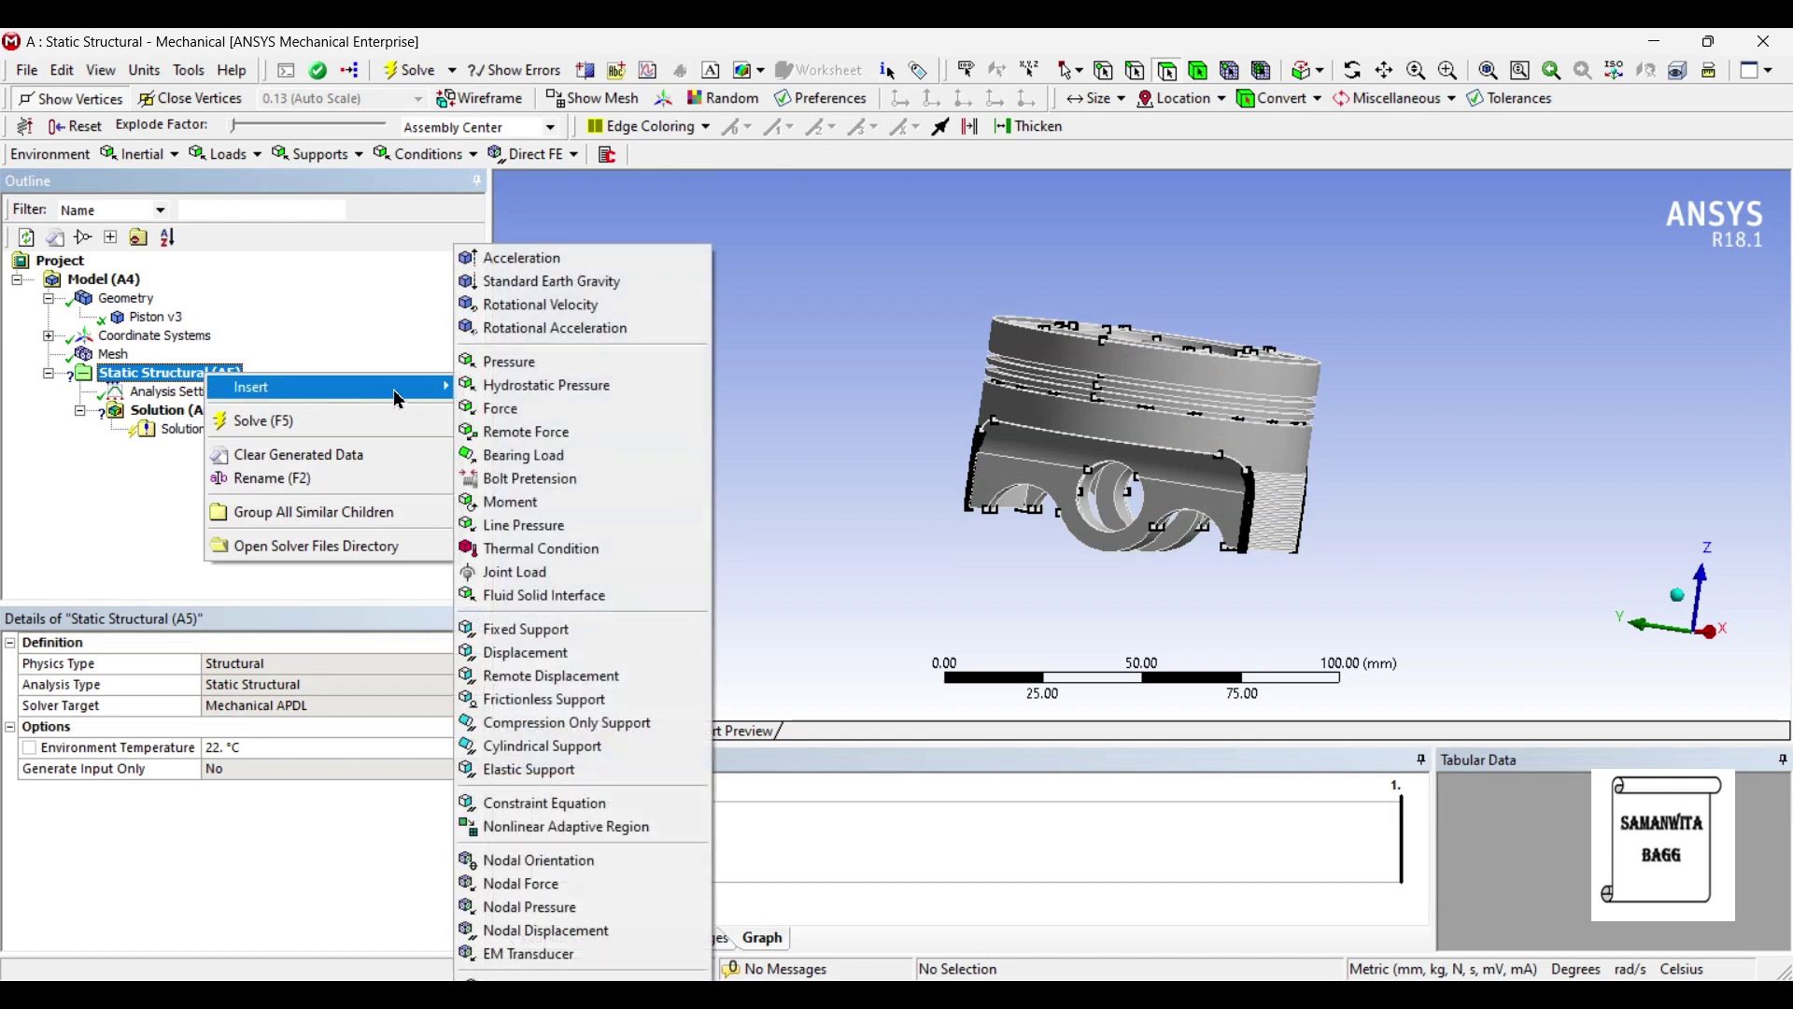
{"action": "left_click", "coordinate": [560, 629]}
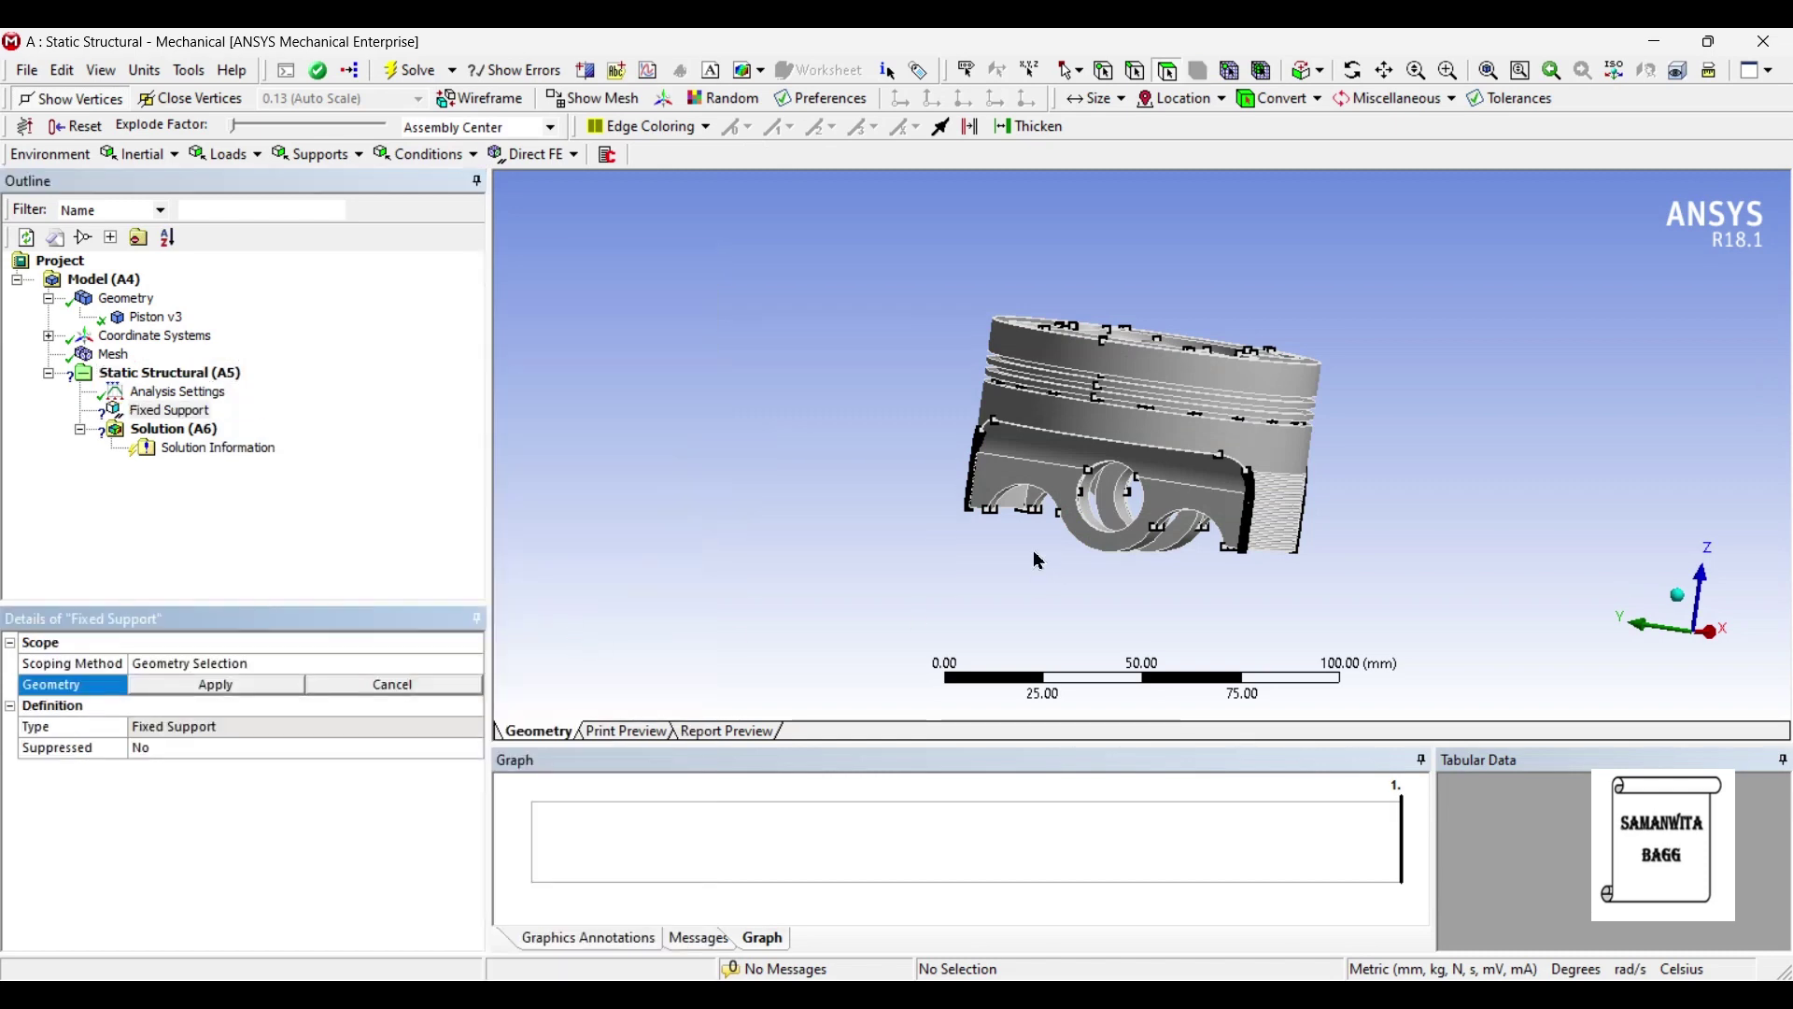
{"action": "left_click", "coordinate": [1095, 525]}
{"action": "left_click", "coordinate": [1109, 515]}
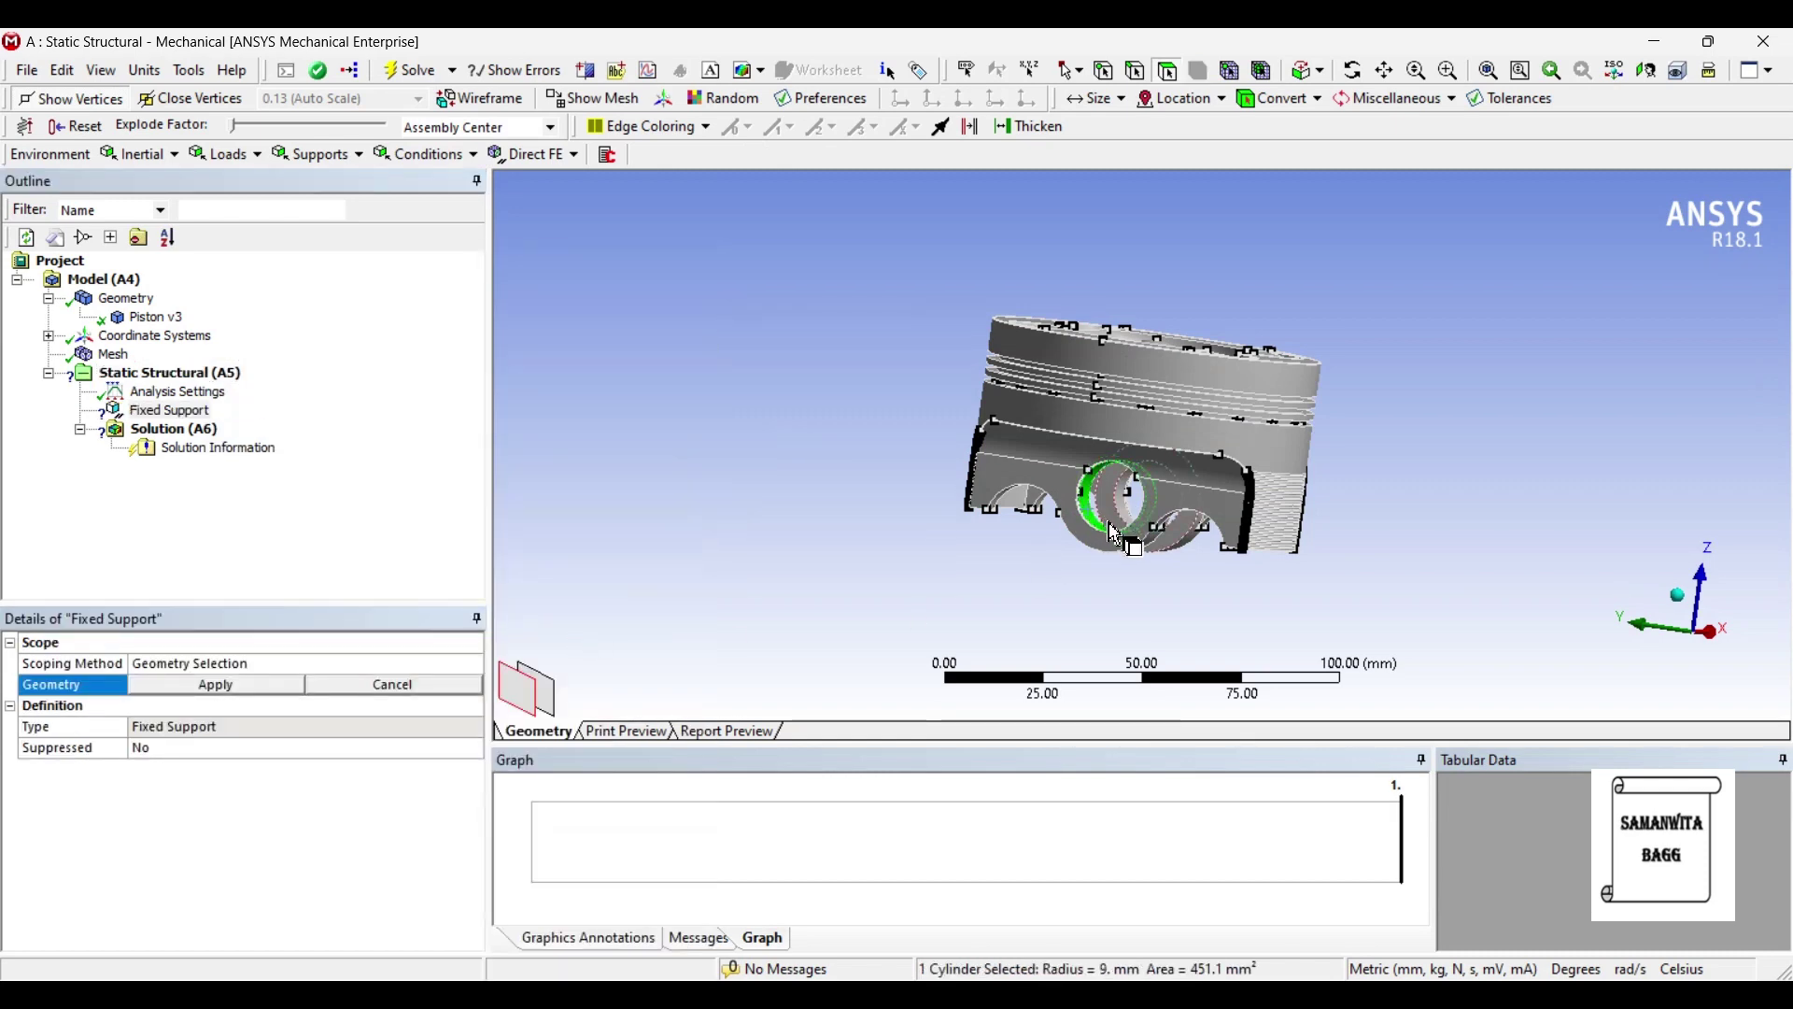
{"action": "left_click", "coordinate": [1132, 520], "text": "ctrl"}
{"action": "scroll", "coordinate": [1132, 520], "scroll_direction": "up", "scroll_amount": 3}
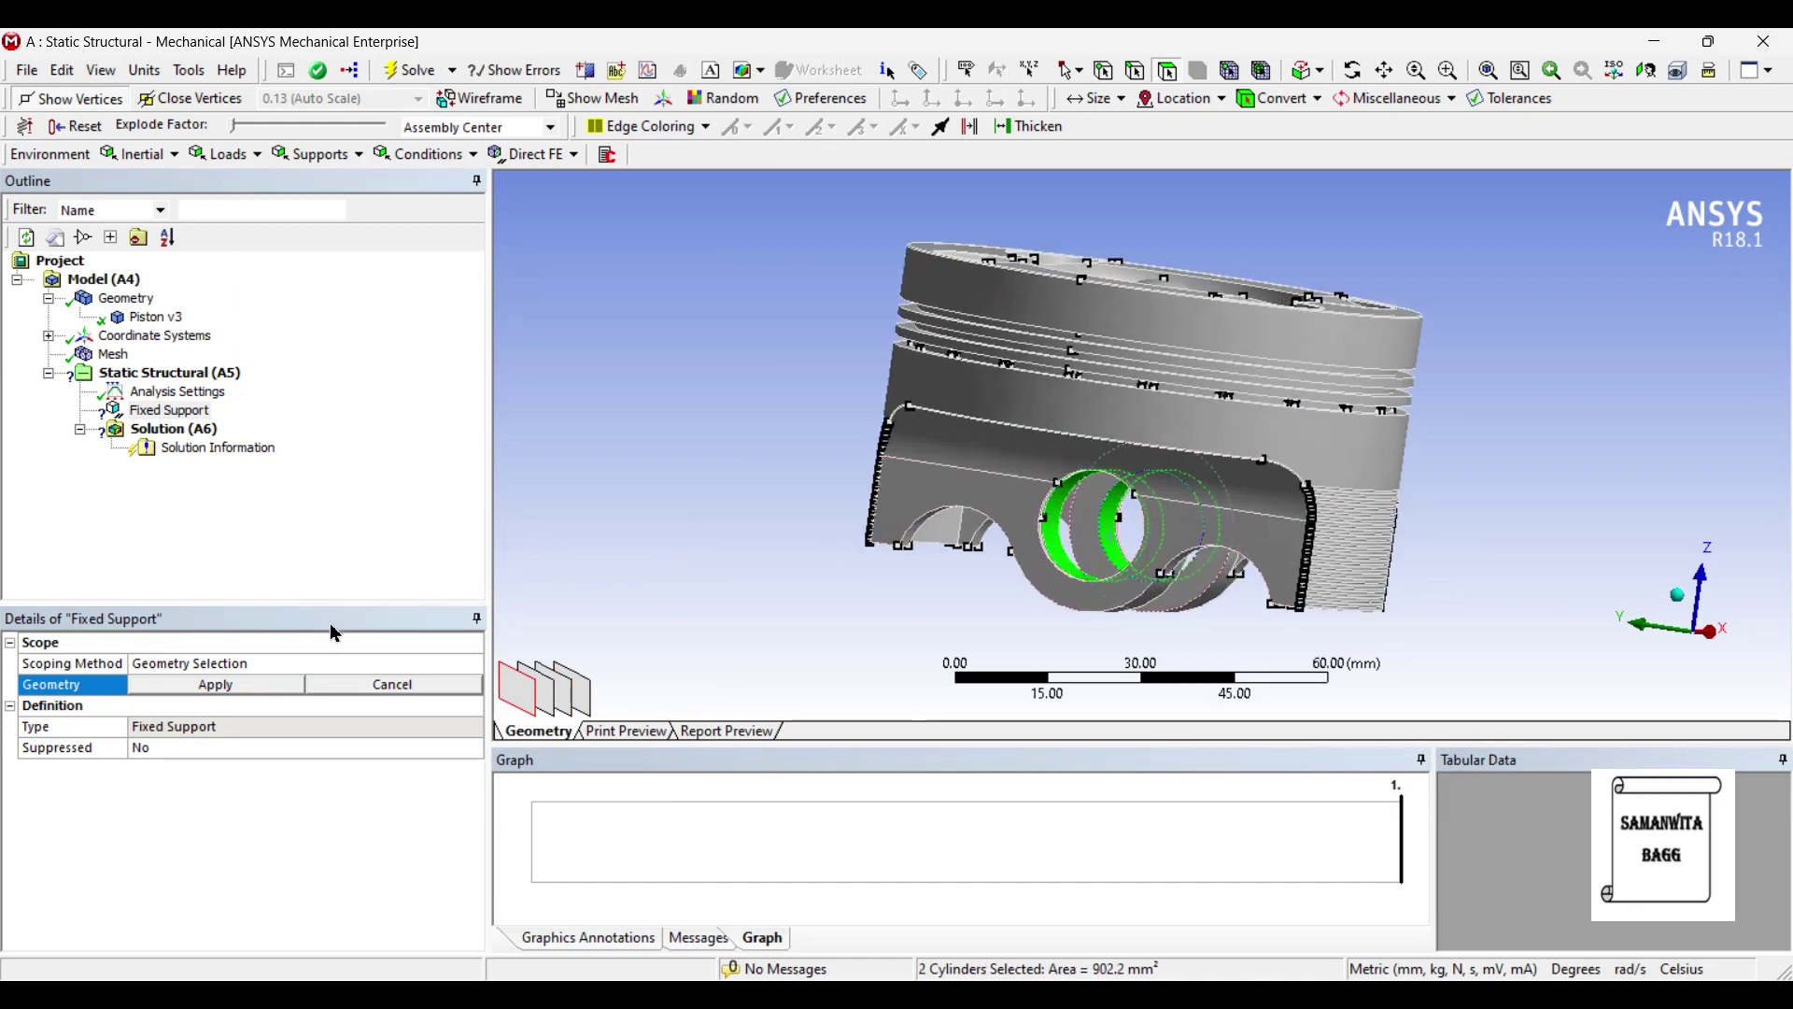
{"action": "left_click", "coordinate": [251, 687]}
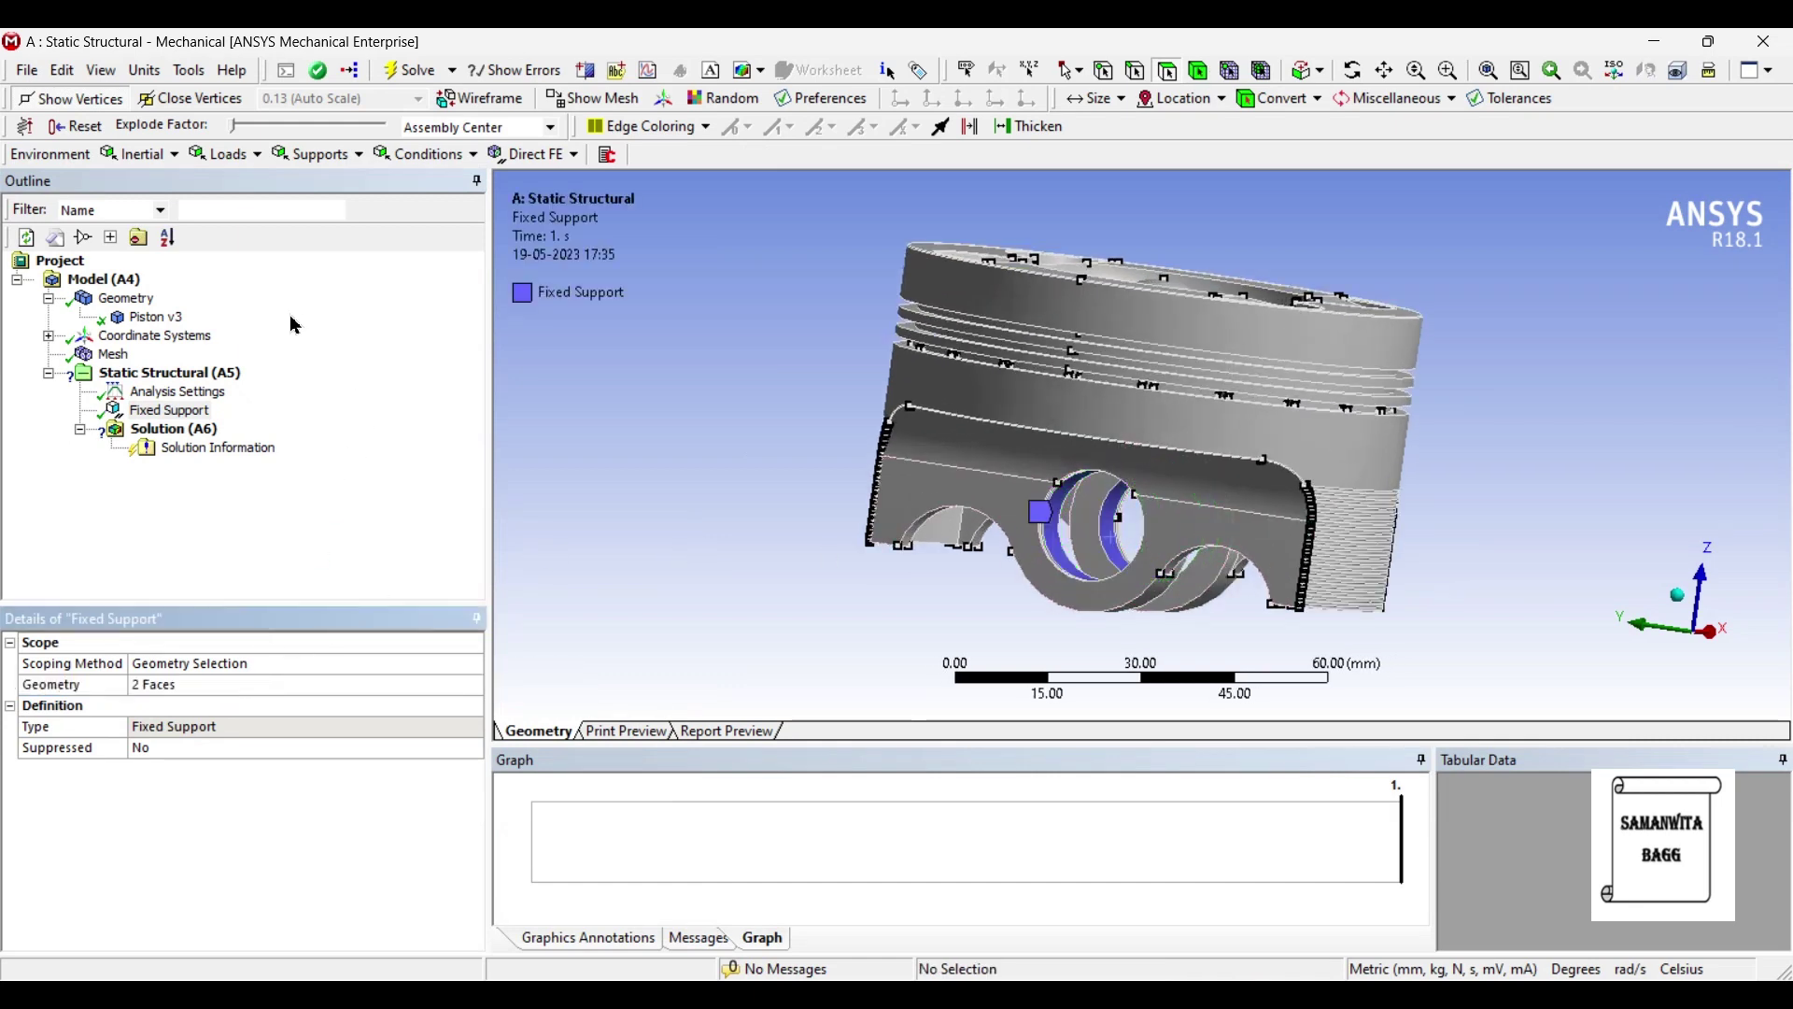
{"action": "middle_click_drag", "start_coordinate": [724, 342], "coordinate": [598, 392]}
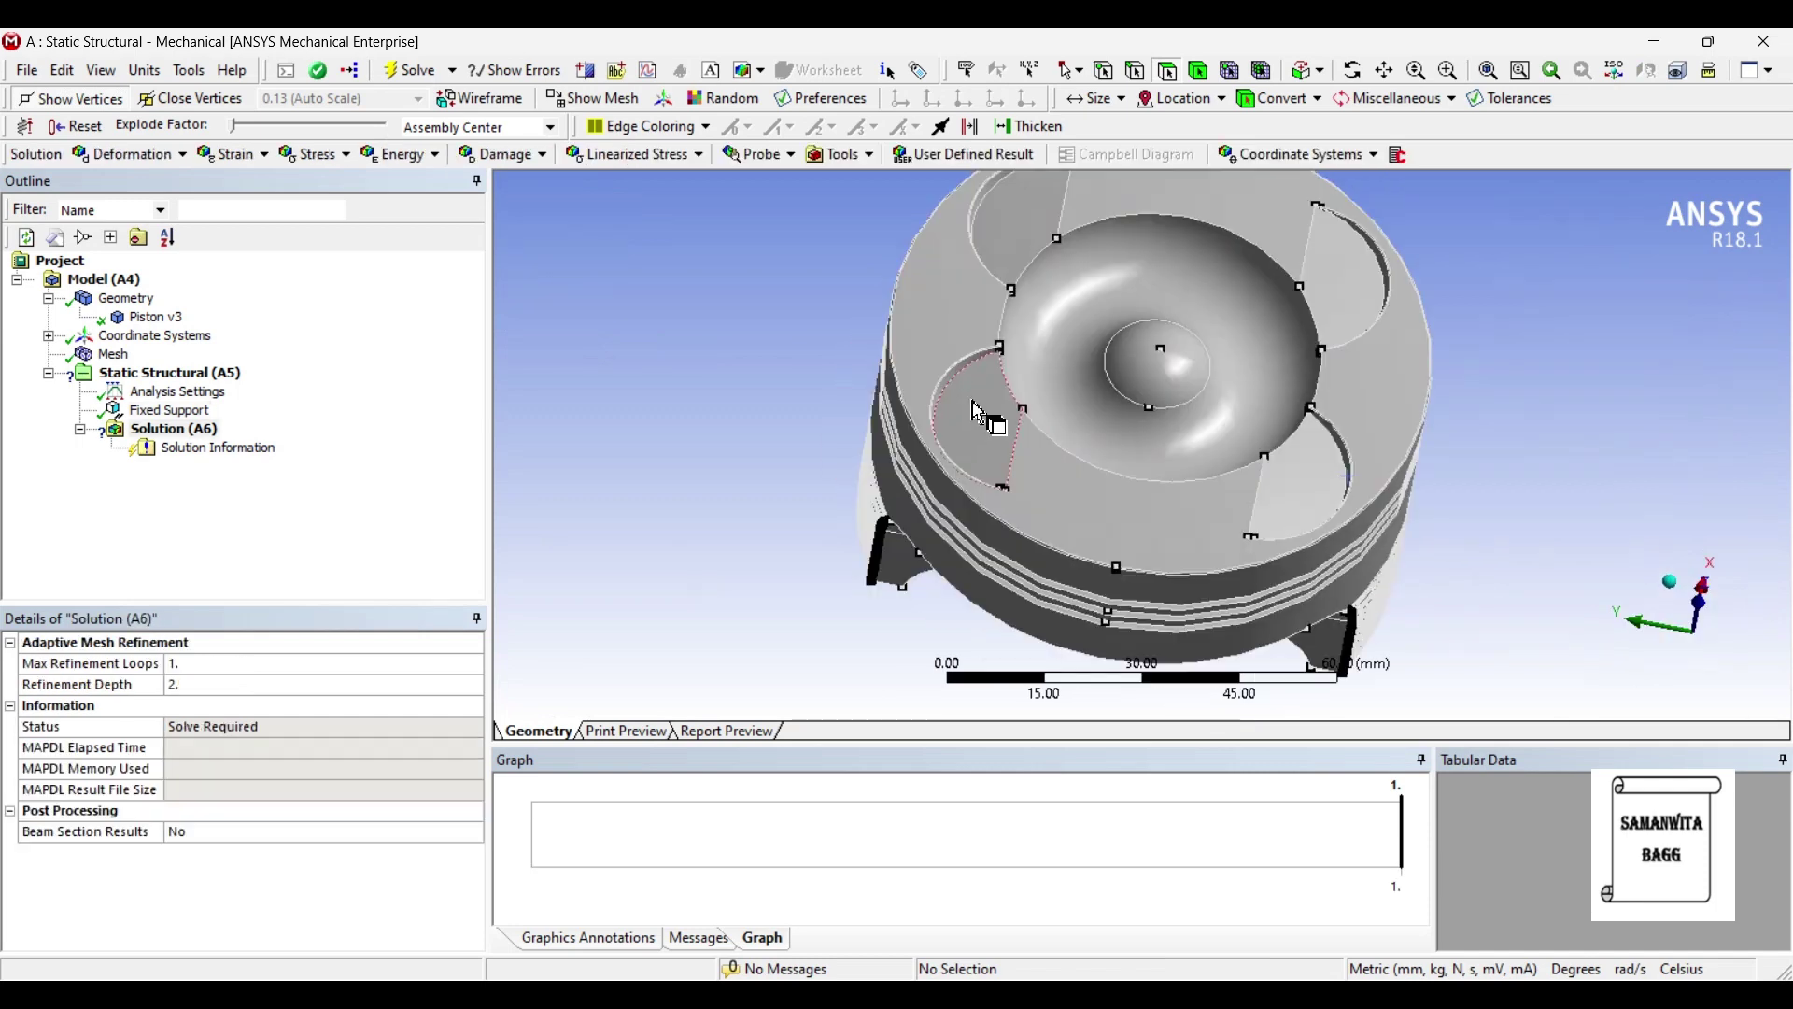
Select the 11 piston crown faces, including the top face, central bowl, dome and valve pockets.
{"action": "left_click", "coordinate": [972, 408]}
{"action": "left_click", "coordinate": [947, 385]}
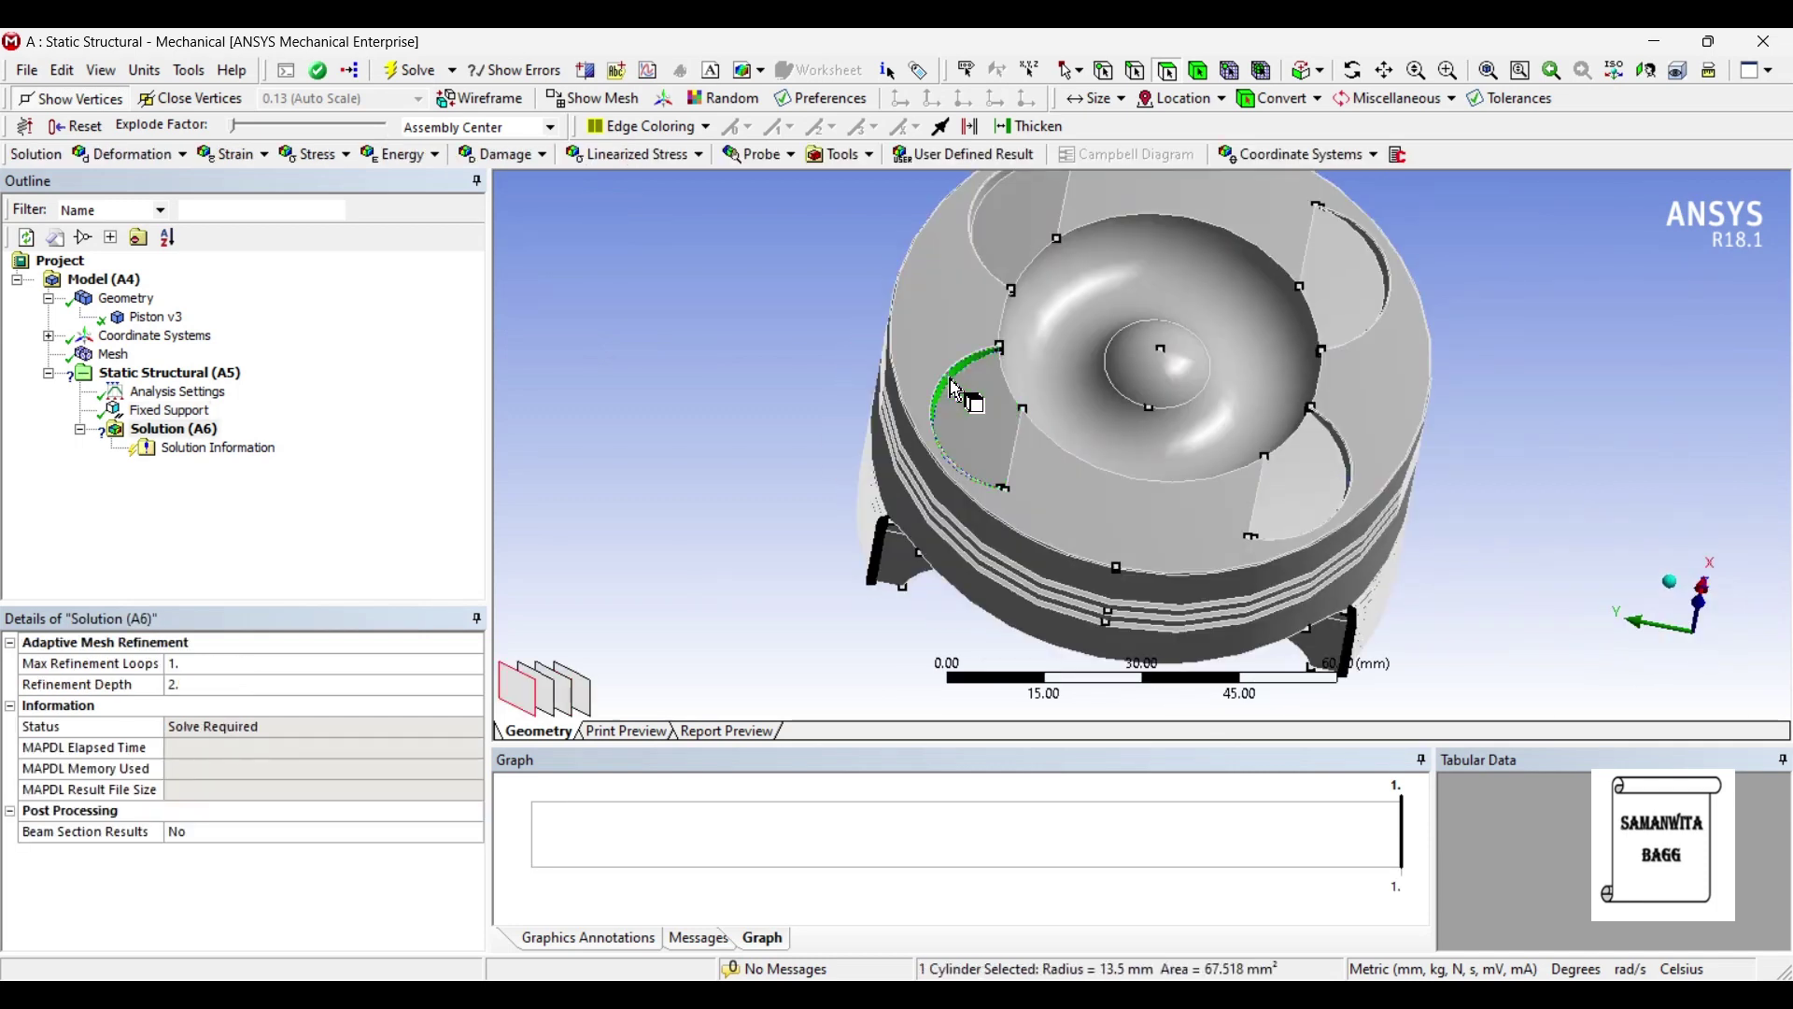
{"action": "left_click", "coordinate": [952, 327]}
{"action": "left_click", "coordinate": [971, 392], "text": "ctrl"}
{"action": "left_click", "coordinate": [972, 420], "text": "ctrl"}
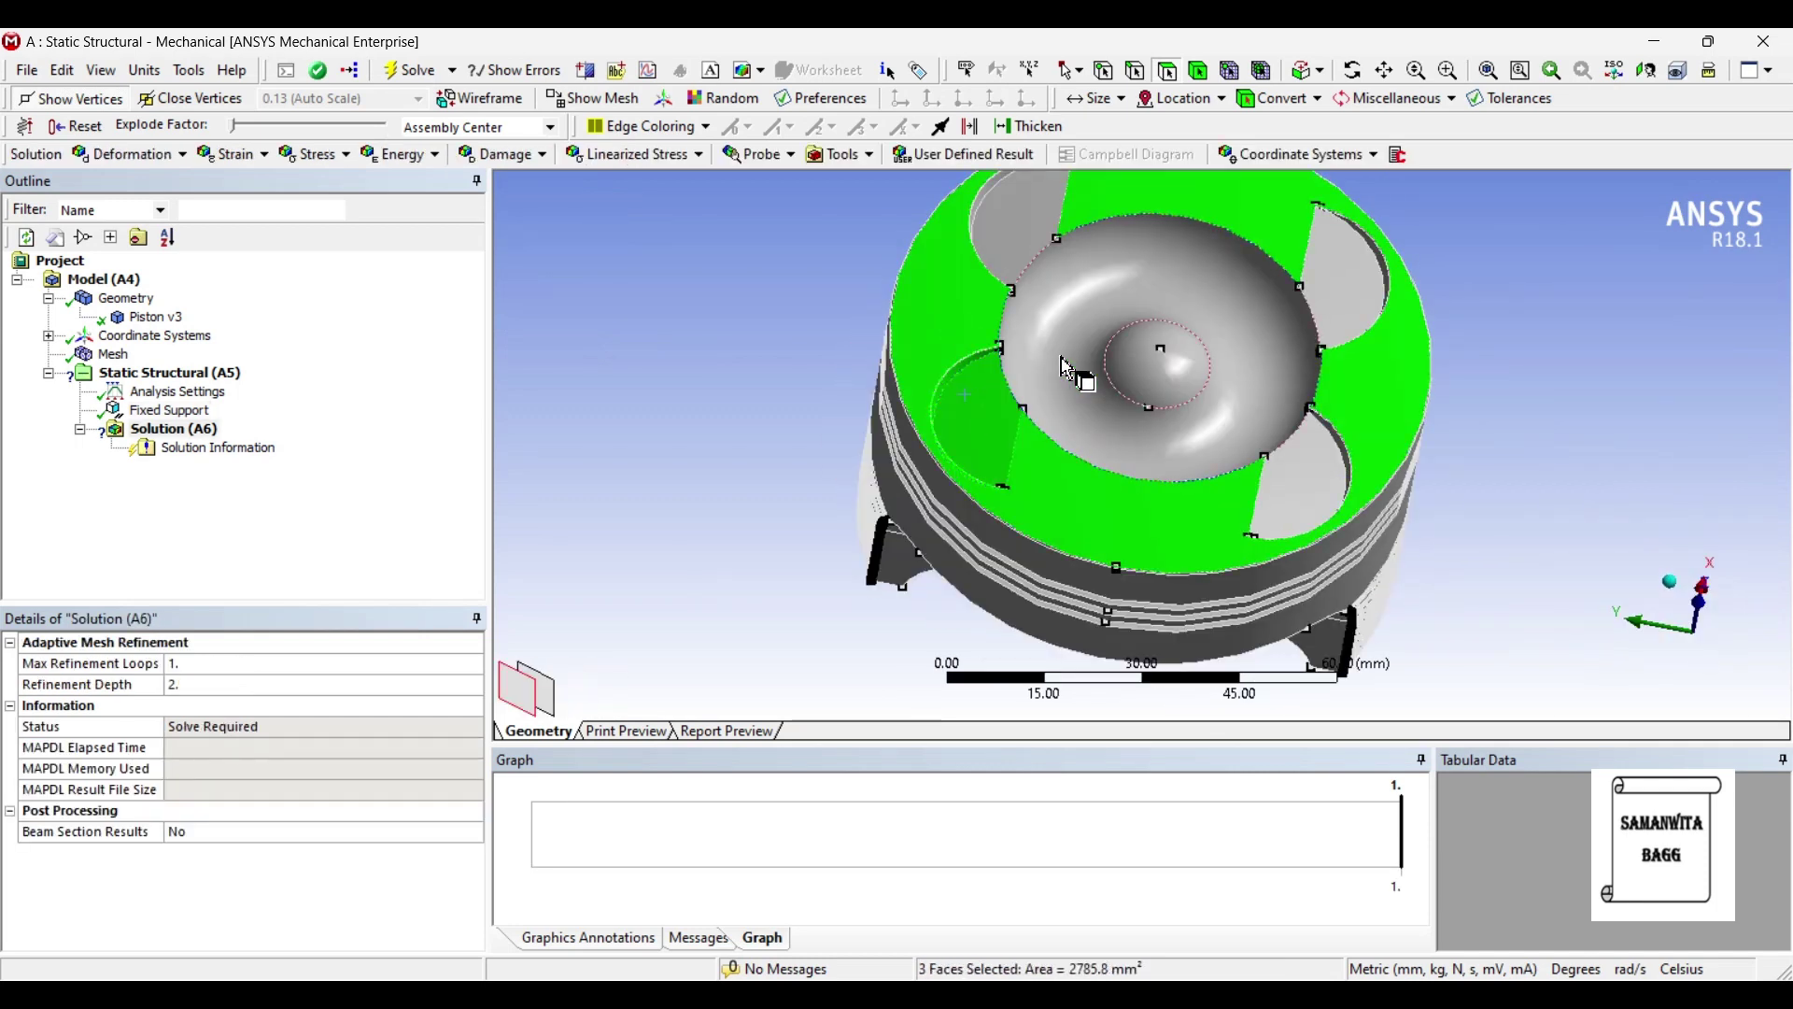
{"action": "left_click", "coordinate": [1034, 276], "text": "ctrl"}
{"action": "left_click", "coordinate": [1018, 205], "text": "ctrl"}
{"action": "left_click", "coordinate": [1060, 207], "text": "ctrl"}
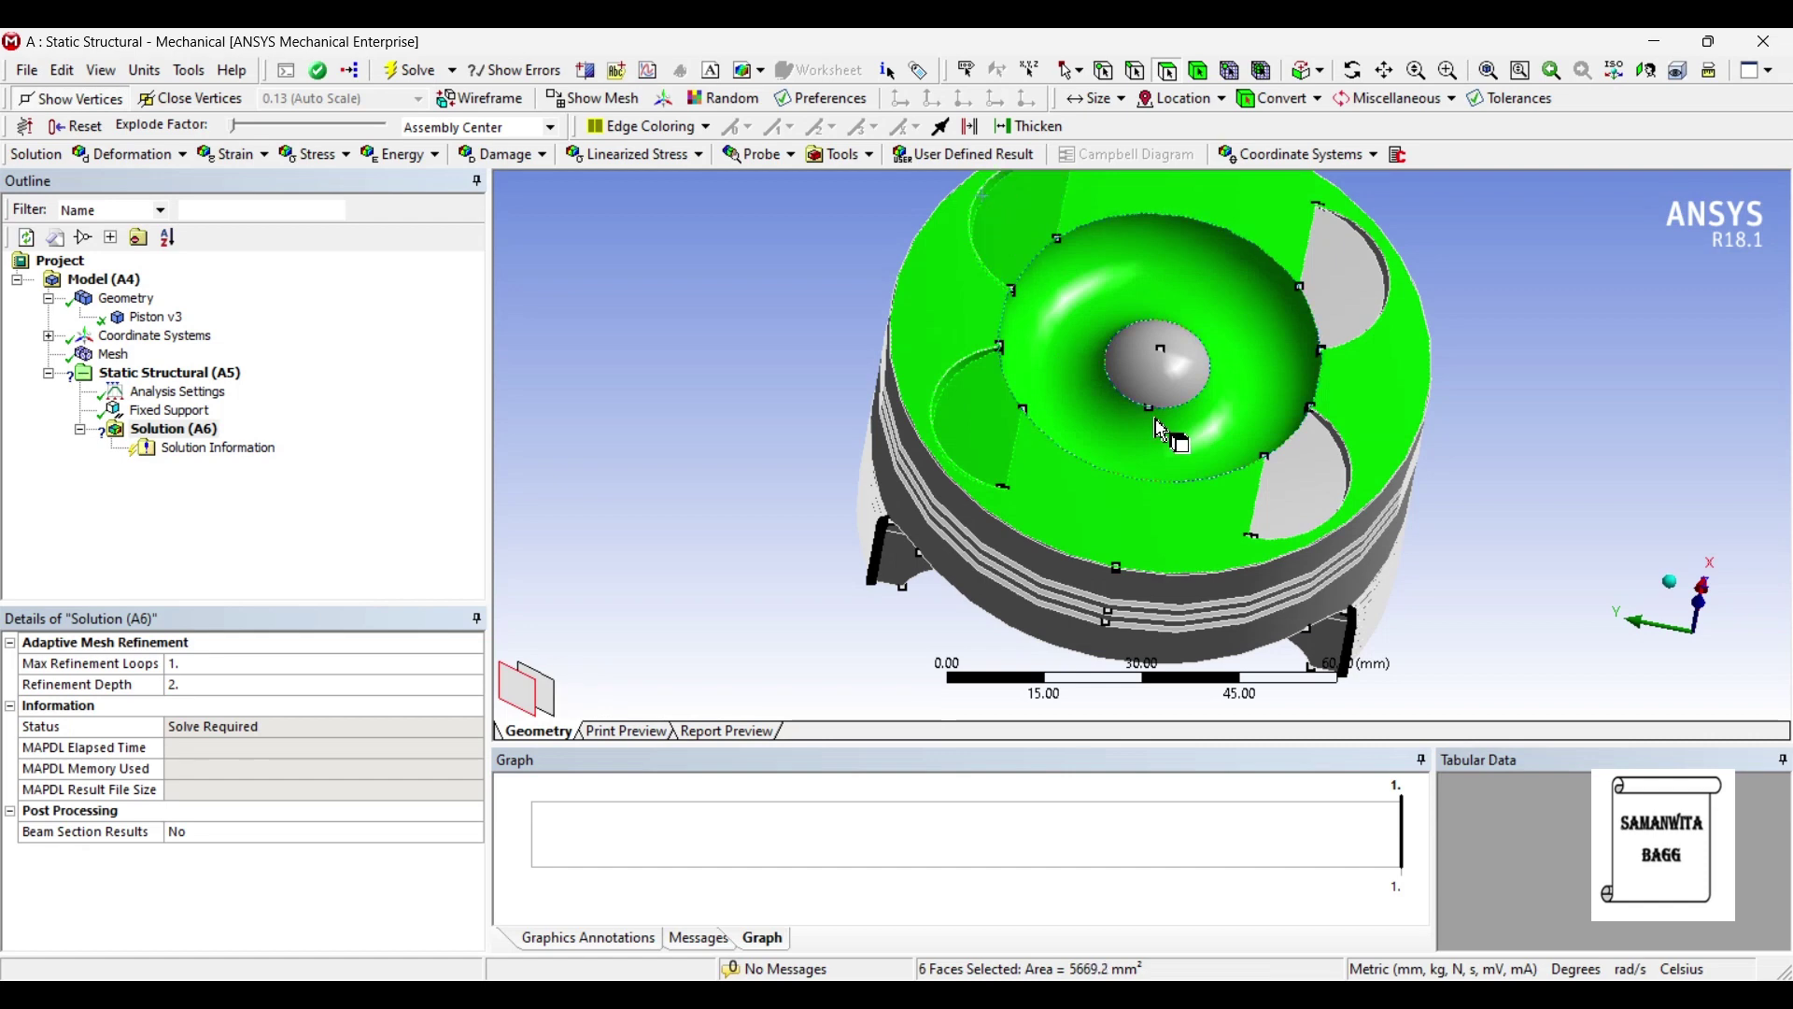
{"action": "left_click", "coordinate": [1200, 373], "text": "ctrl"}
{"action": "left_click", "coordinate": [1334, 286], "text": "ctrl"}
{"action": "left_click", "coordinate": [1312, 467], "text": "ctrl"}
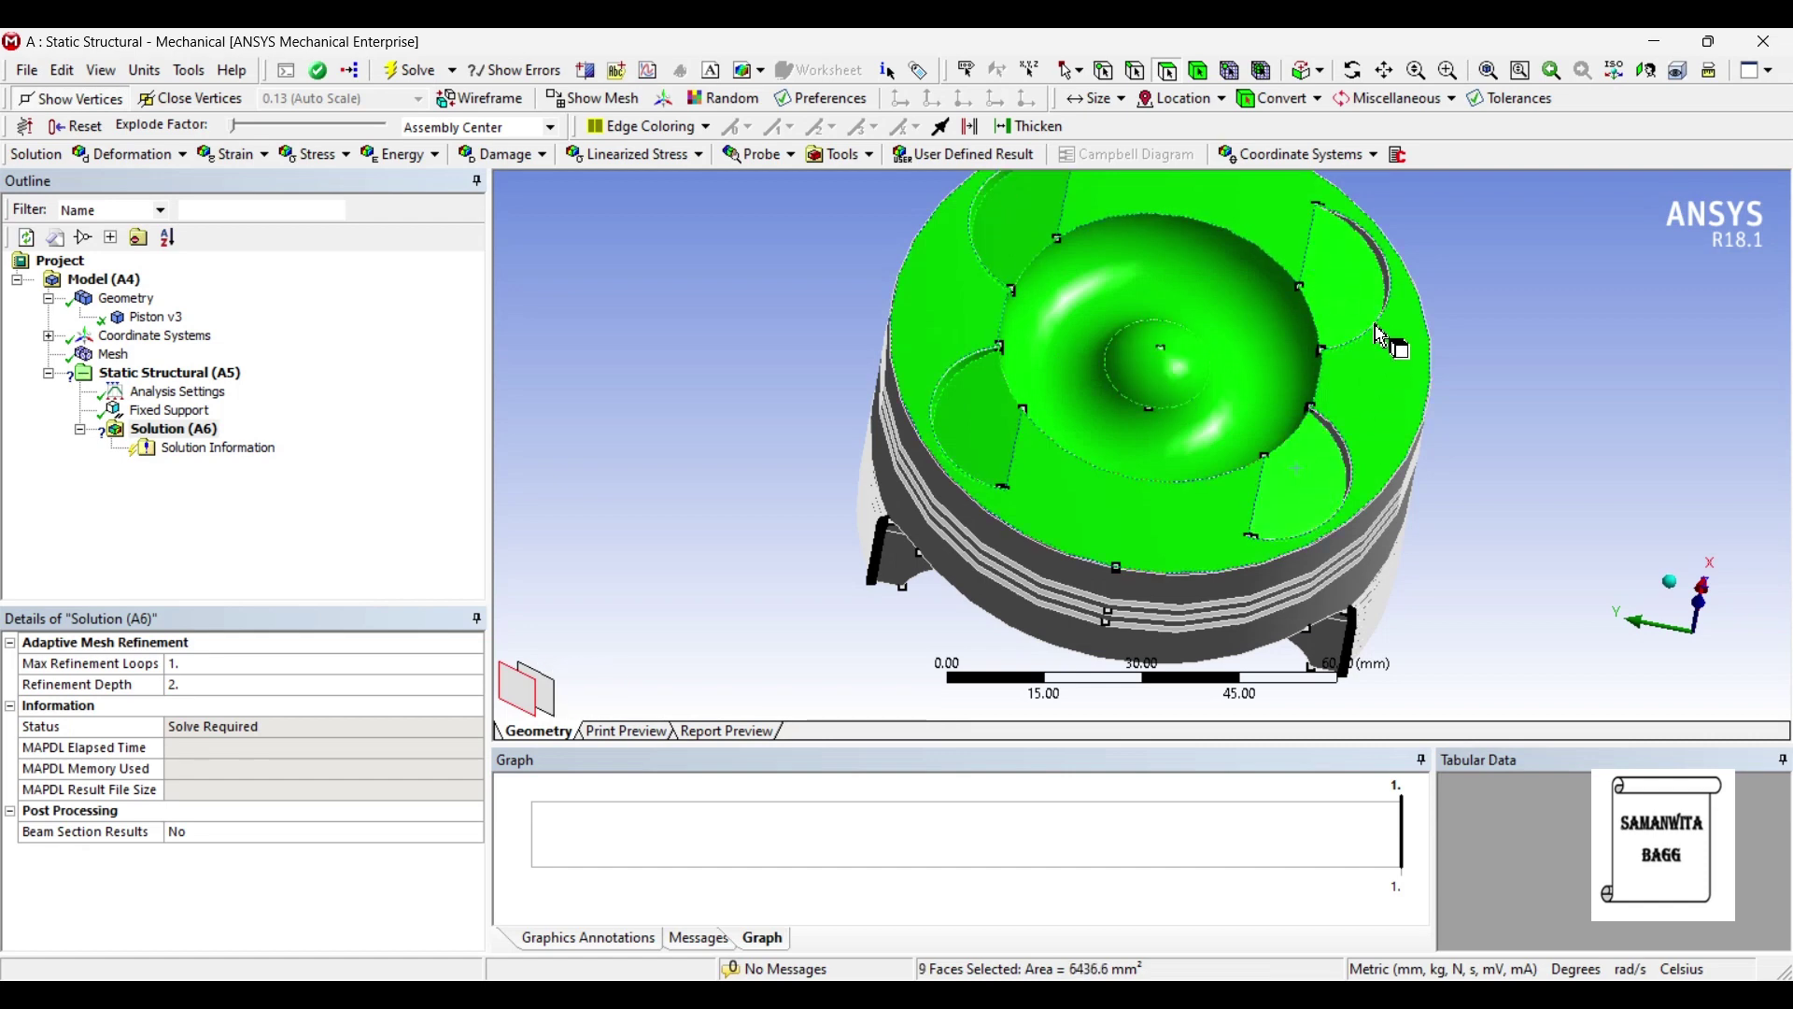
{"action": "scroll", "coordinate": [1388, 364], "scroll_direction": "up", "scroll_amount": 2}
{"action": "mouse_move", "coordinate": [1388, 366]}
{"action": "middle_mouse_down"}
{"action": "mouse_move", "coordinate": [1531, 448]}
{"action": "mouse_move", "coordinate": [1328, 327]}
{"action": "mouse_move", "coordinate": [1382, 383]}
{"action": "middle_mouse_up"}
{"action": "left_click", "coordinate": [1531, 448], "text": "ctrl"}
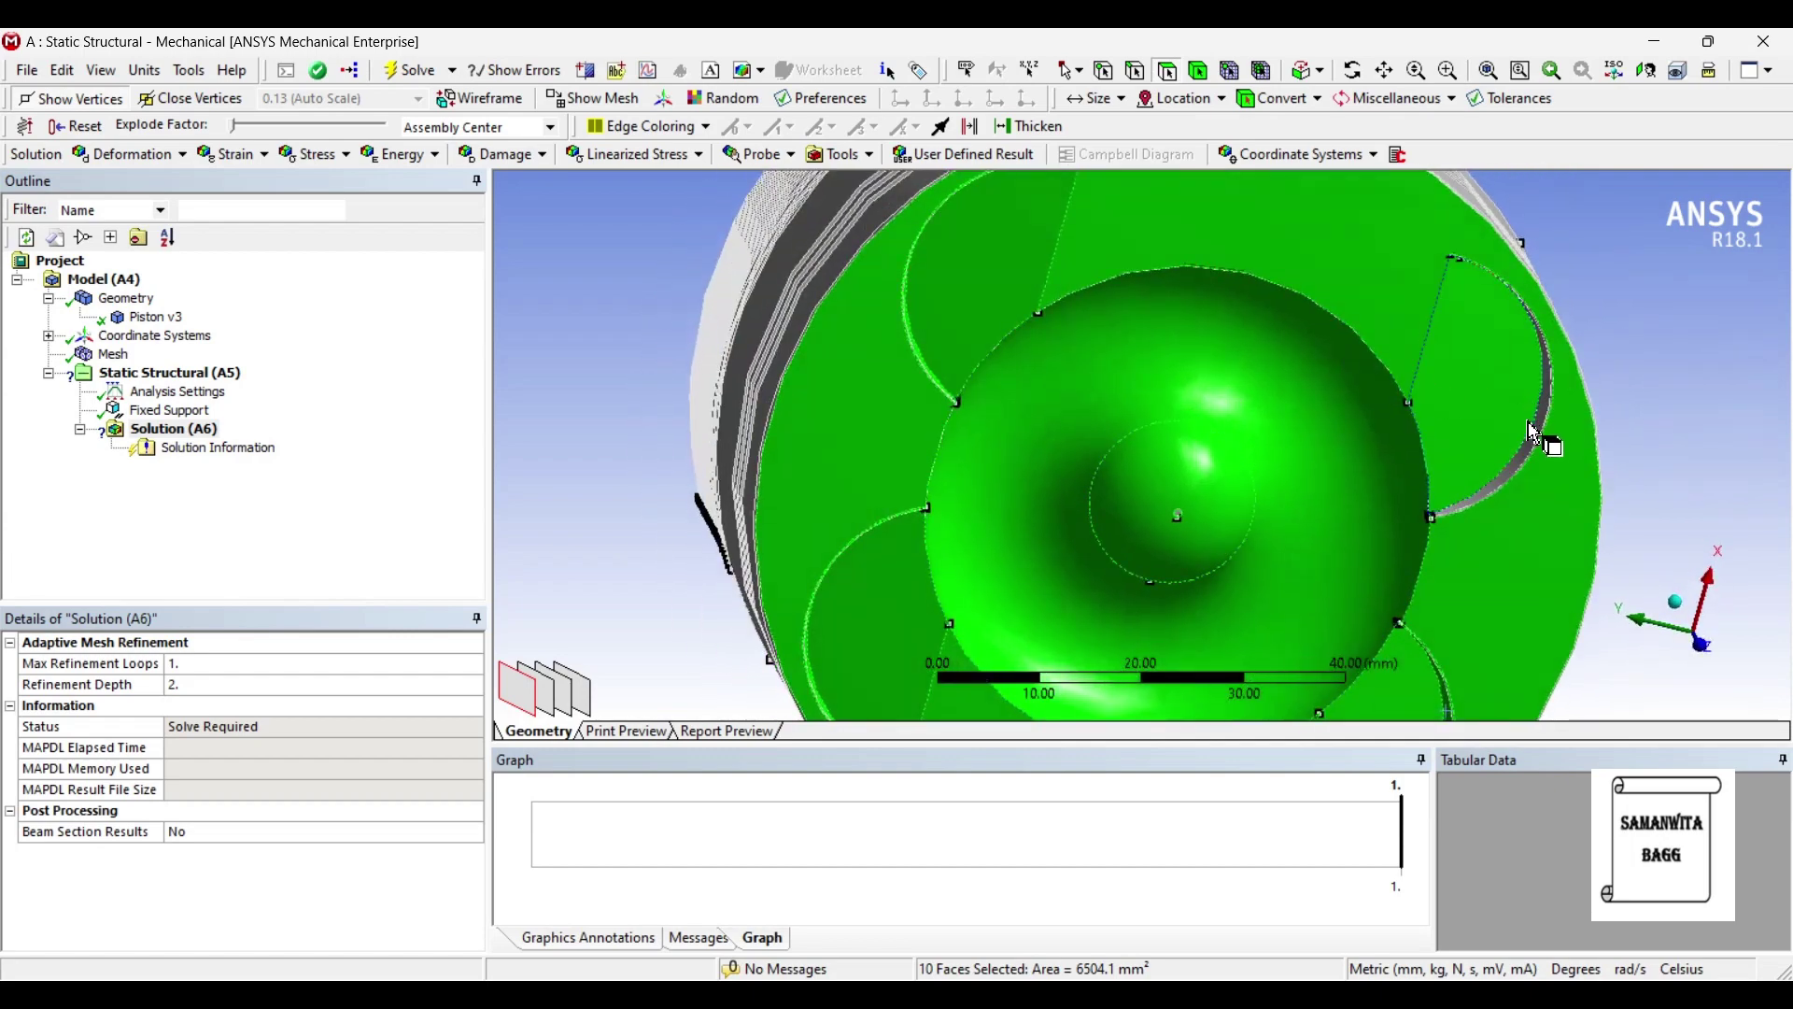
{"action": "left_click", "coordinate": [1542, 442], "text": "ctrl"}
{"action": "scroll", "coordinate": [1494, 420], "scroll_direction": "down", "scroll_amount": 3}
{"action": "middle_click_drag", "start_coordinate": [1494, 421], "coordinate": [1252, 333]}
Insert a Pressure load on the selected crown faces.
{"action": "right_click", "coordinate": [1252, 332]}
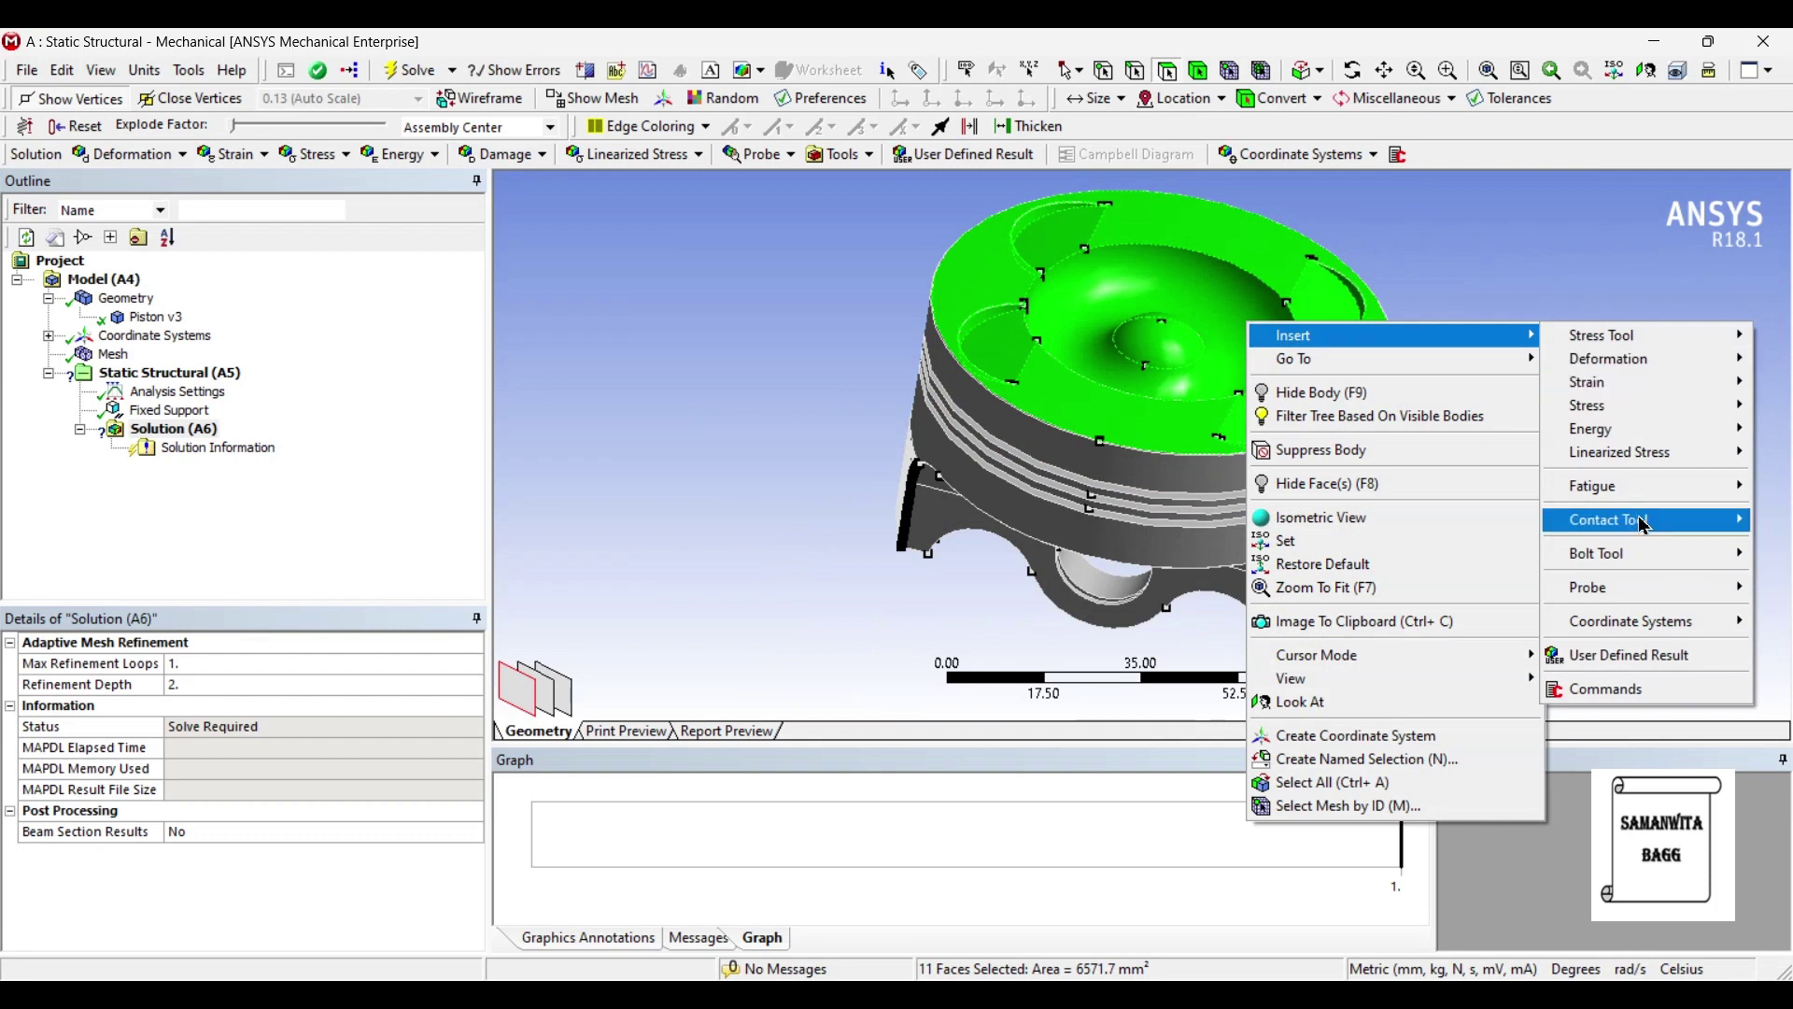
{"action": "right_click", "coordinate": [214, 373]}
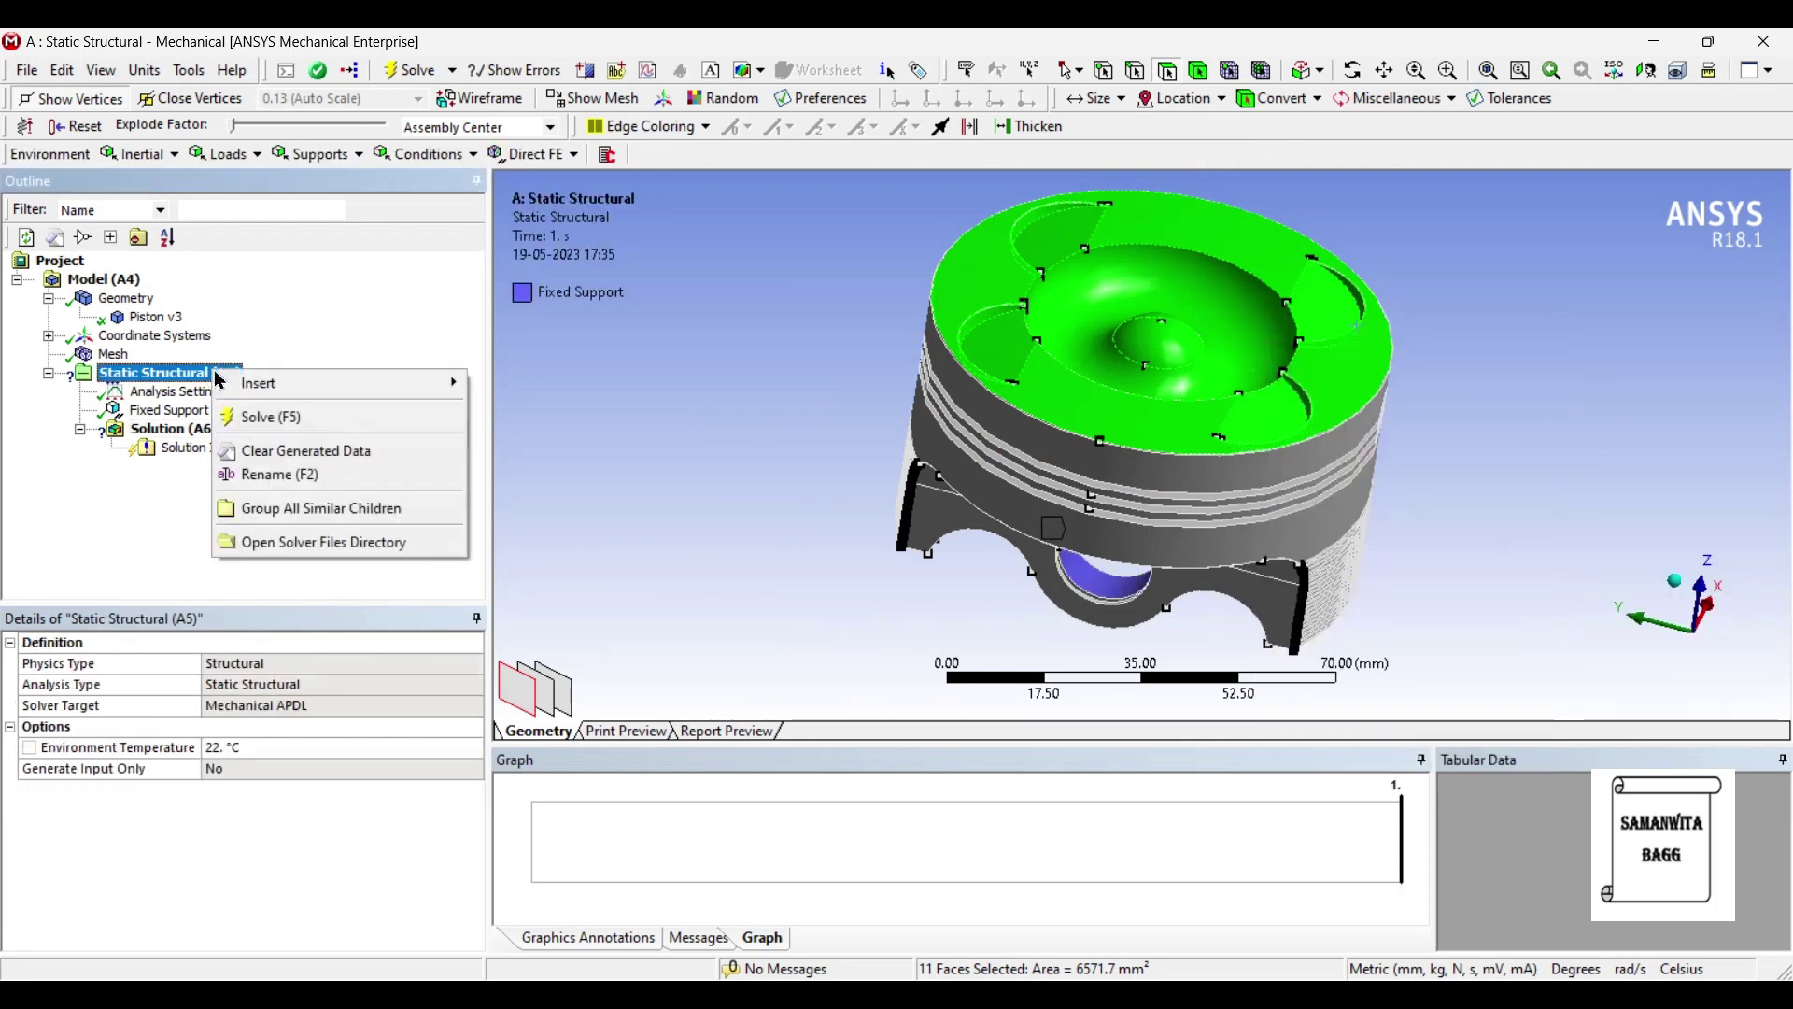
{"action": "mouse_move", "coordinate": [245, 386]}
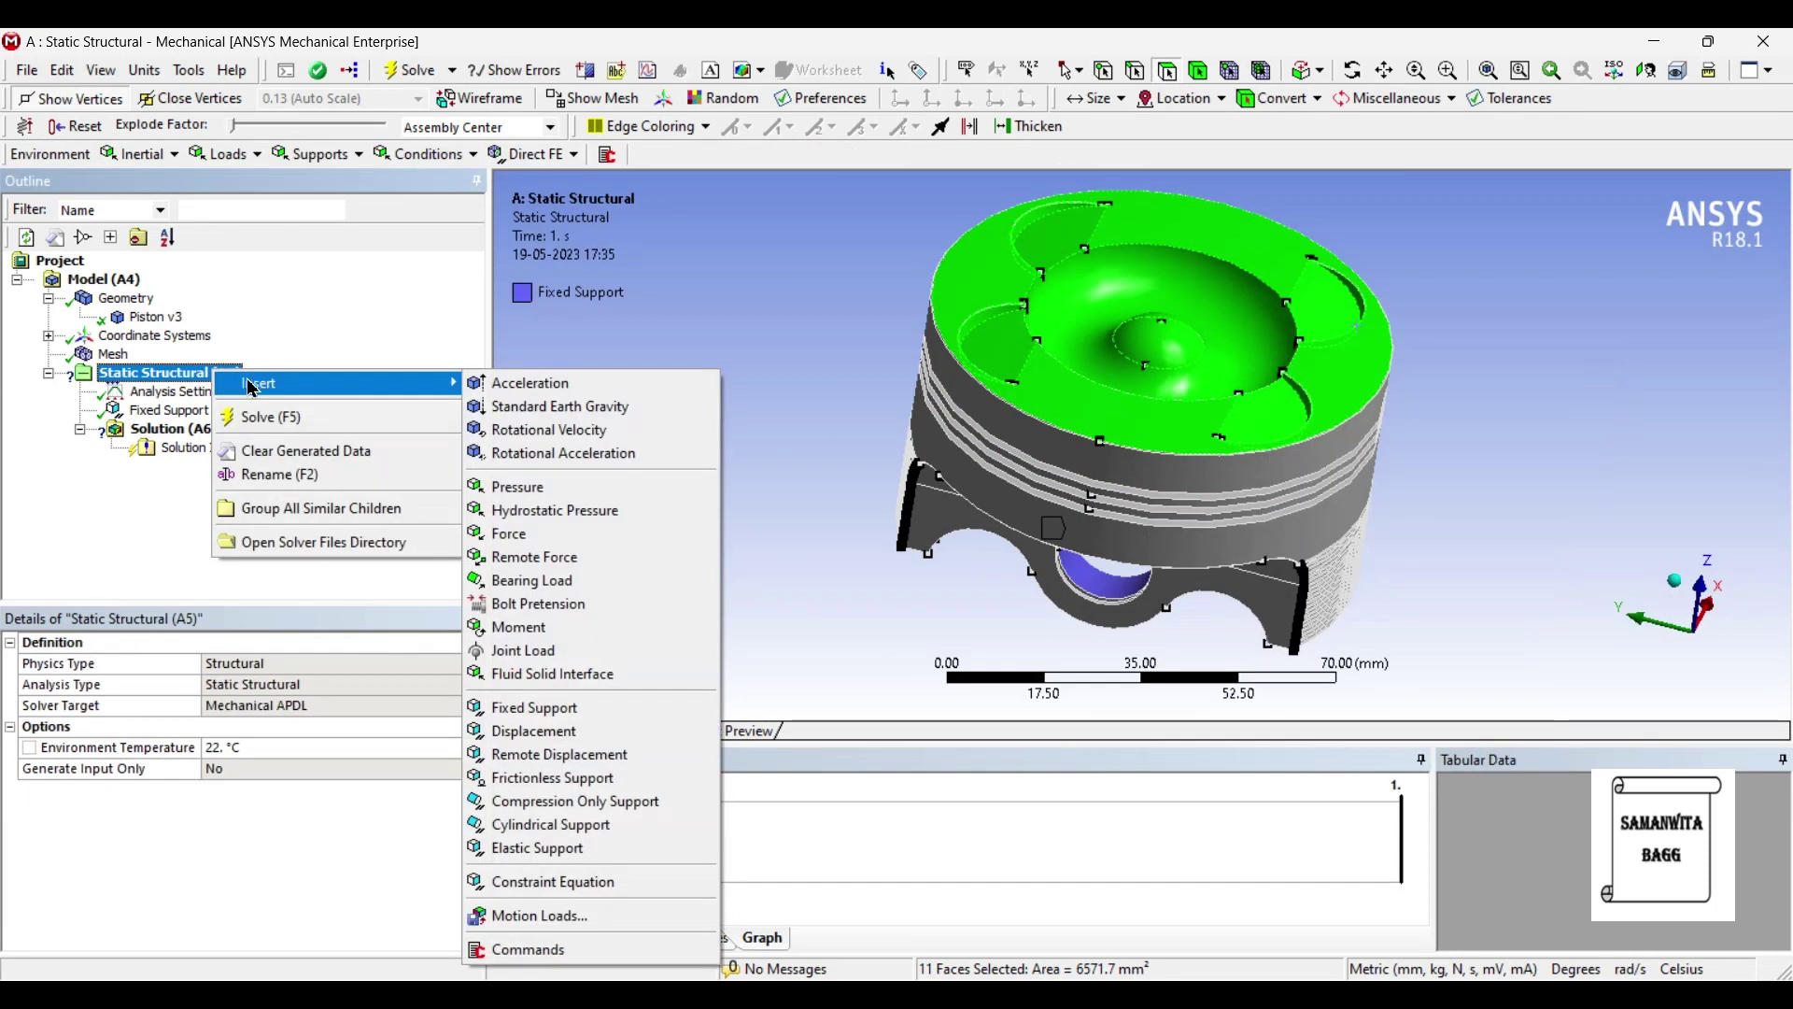
{"action": "left_click", "coordinate": [590, 495]}
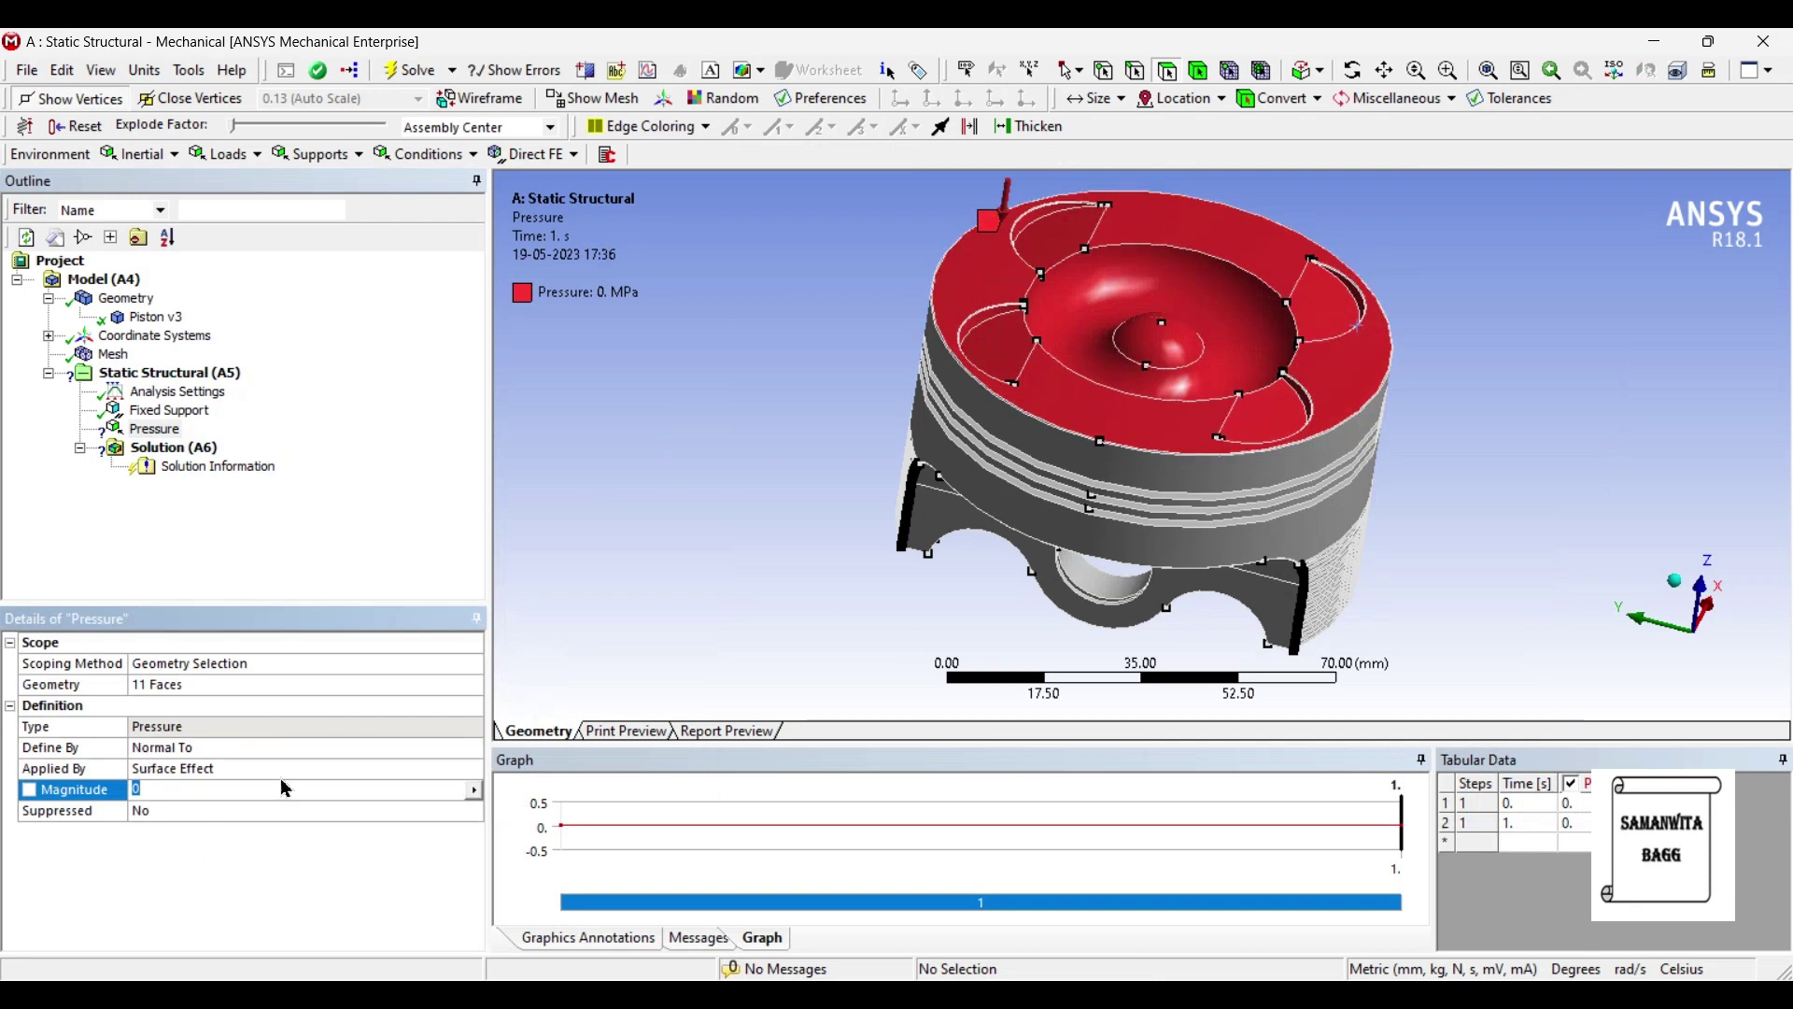
Switch the Pressure's Define By to Components and set the Z component to -10 MPa.
{"action": "left_click", "coordinate": [339, 772]}
{"action": "left_click", "coordinate": [363, 749]}
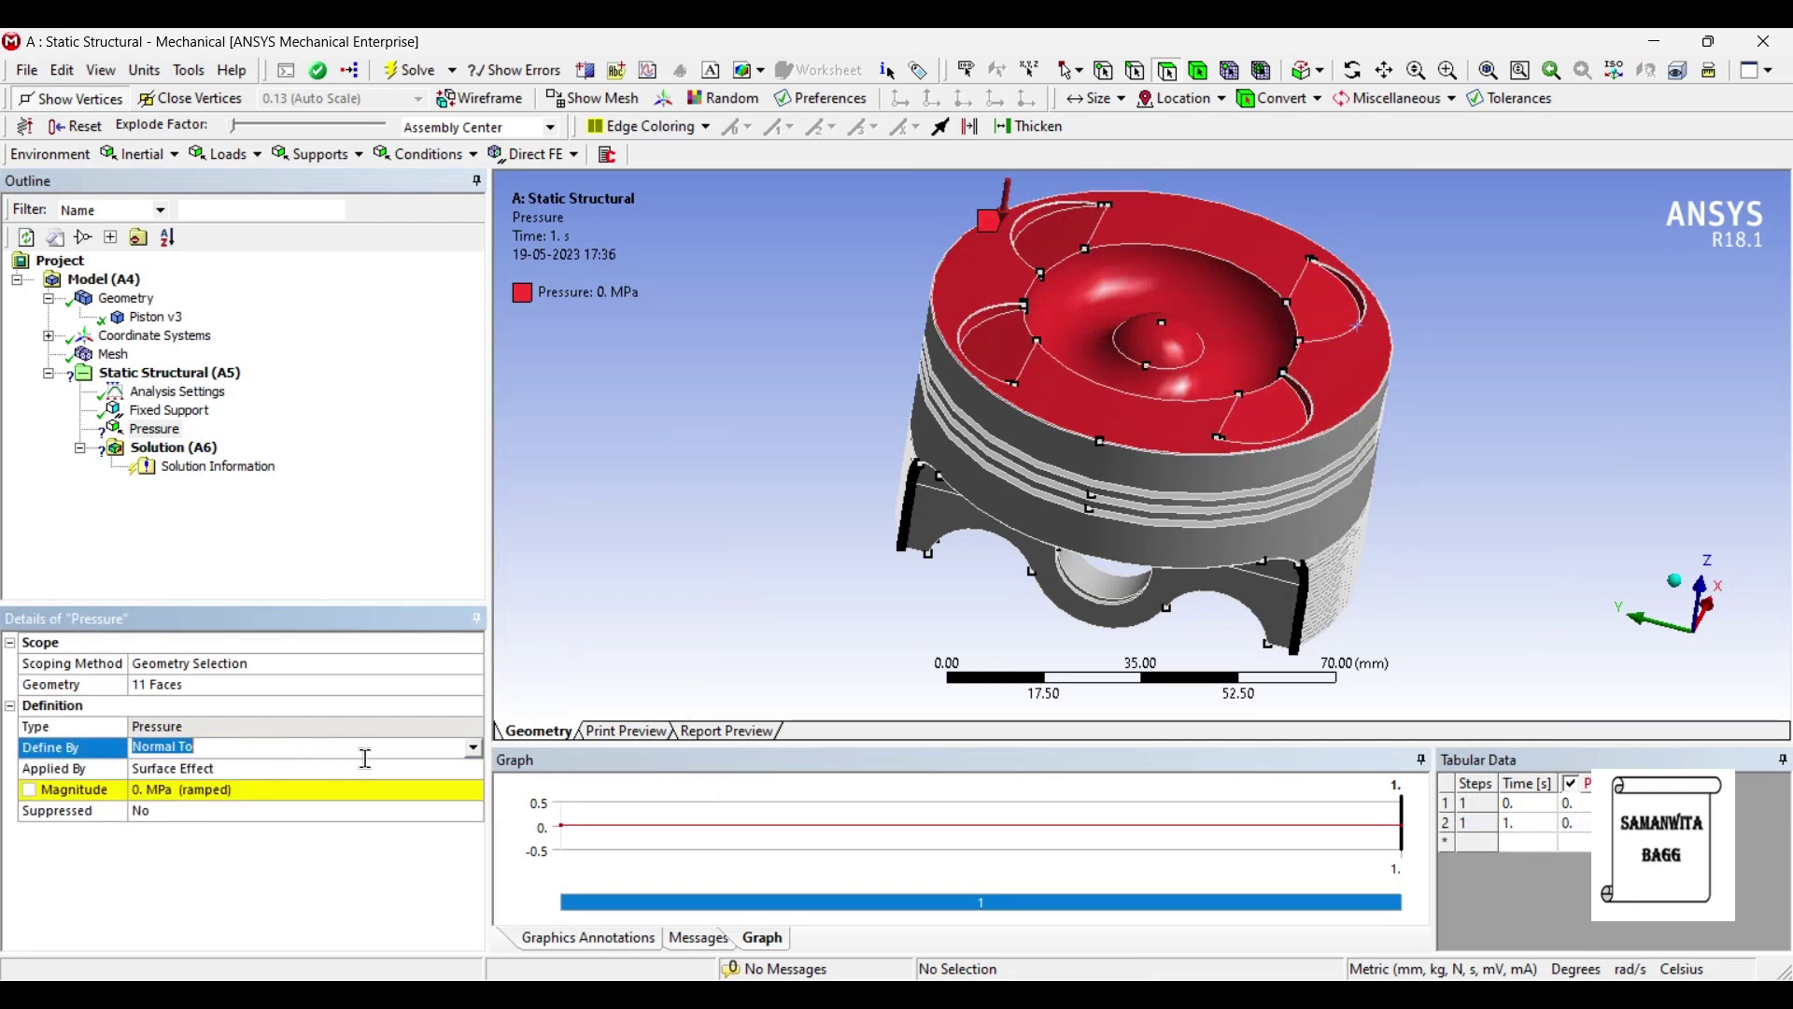
{"action": "left_click", "coordinate": [473, 747]}
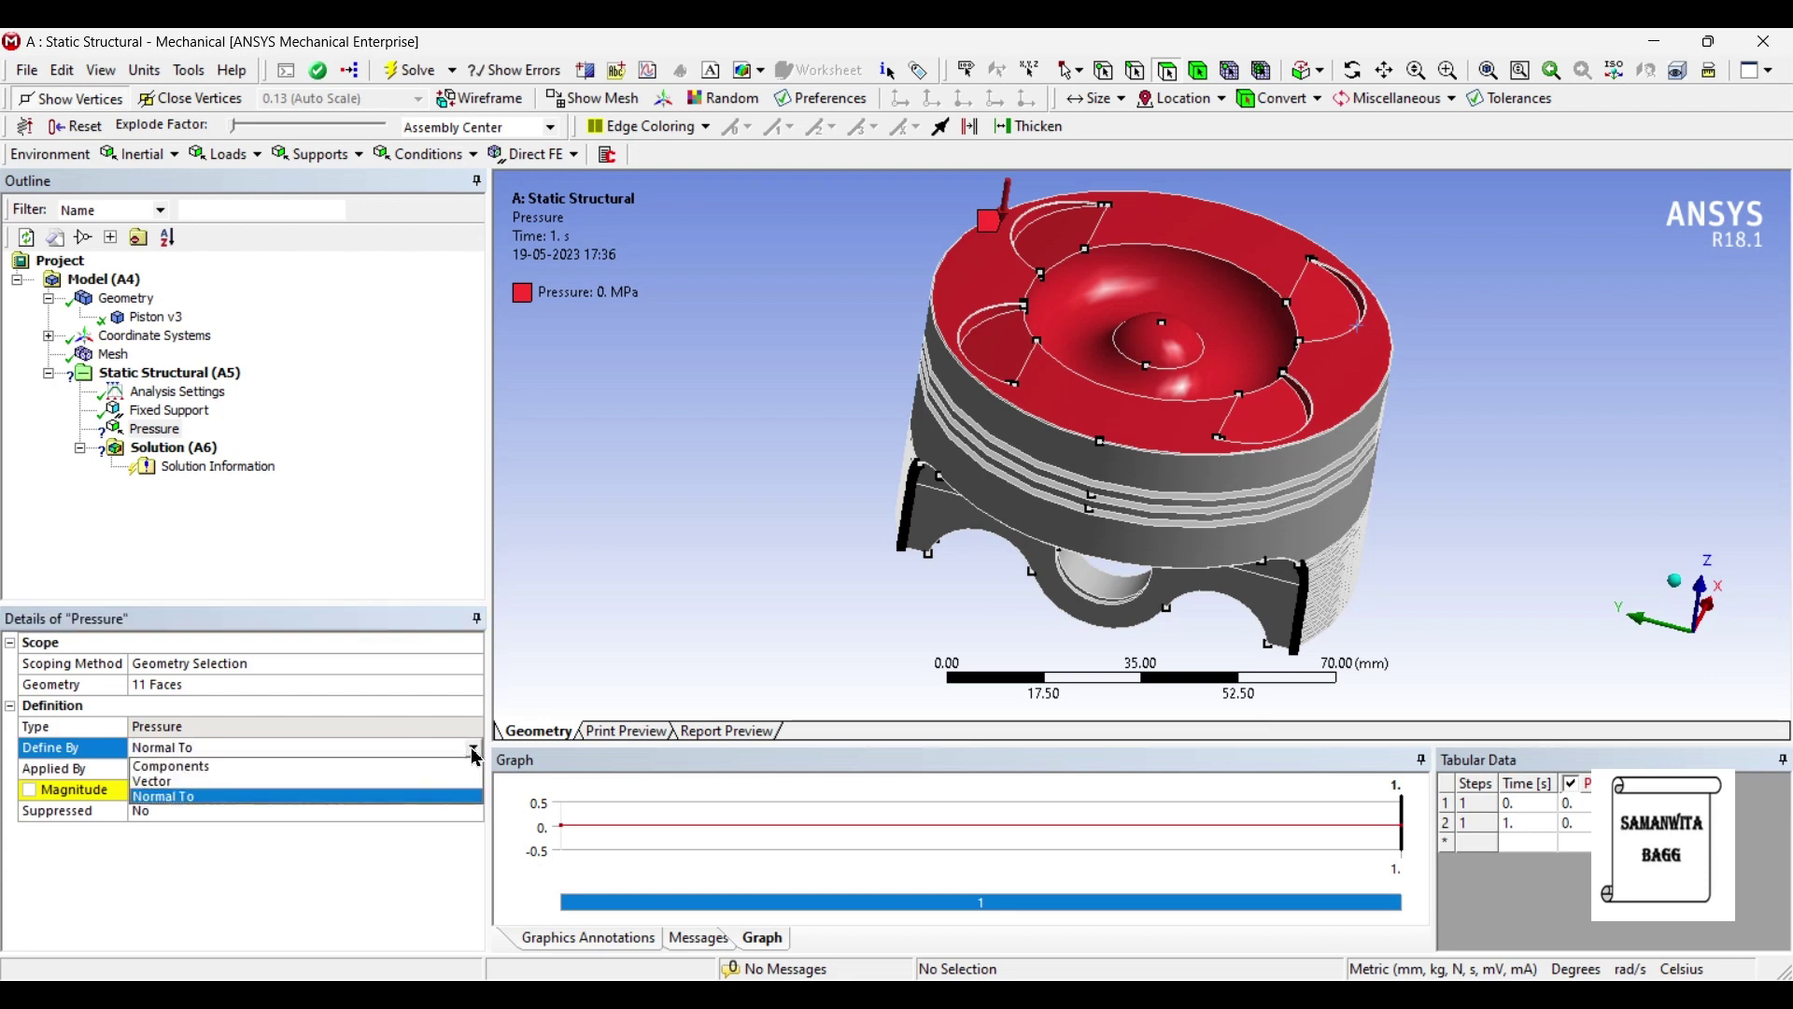
{"action": "left_click", "coordinate": [209, 767]}
{"action": "middle_click_drag", "start_coordinate": [1293, 400], "coordinate": [1288, 360]}
{"action": "left_click", "coordinate": [227, 834]}
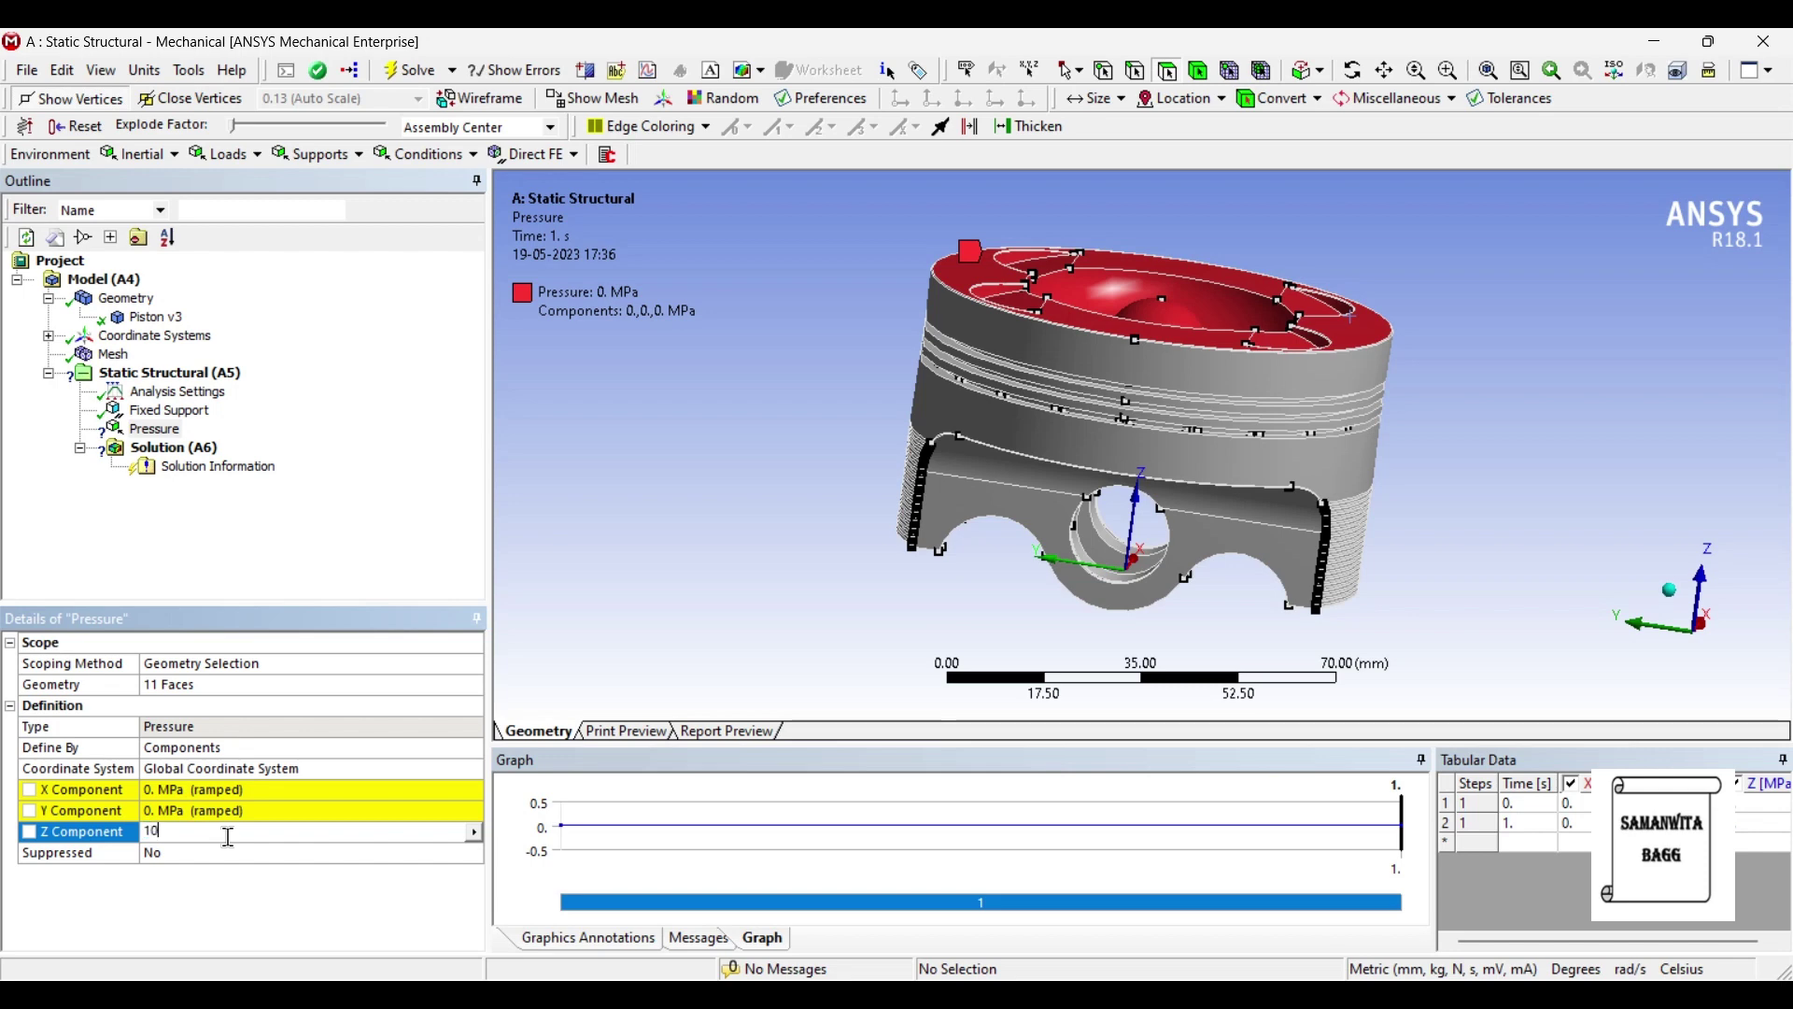
{"action": "key", "text": "Return"}
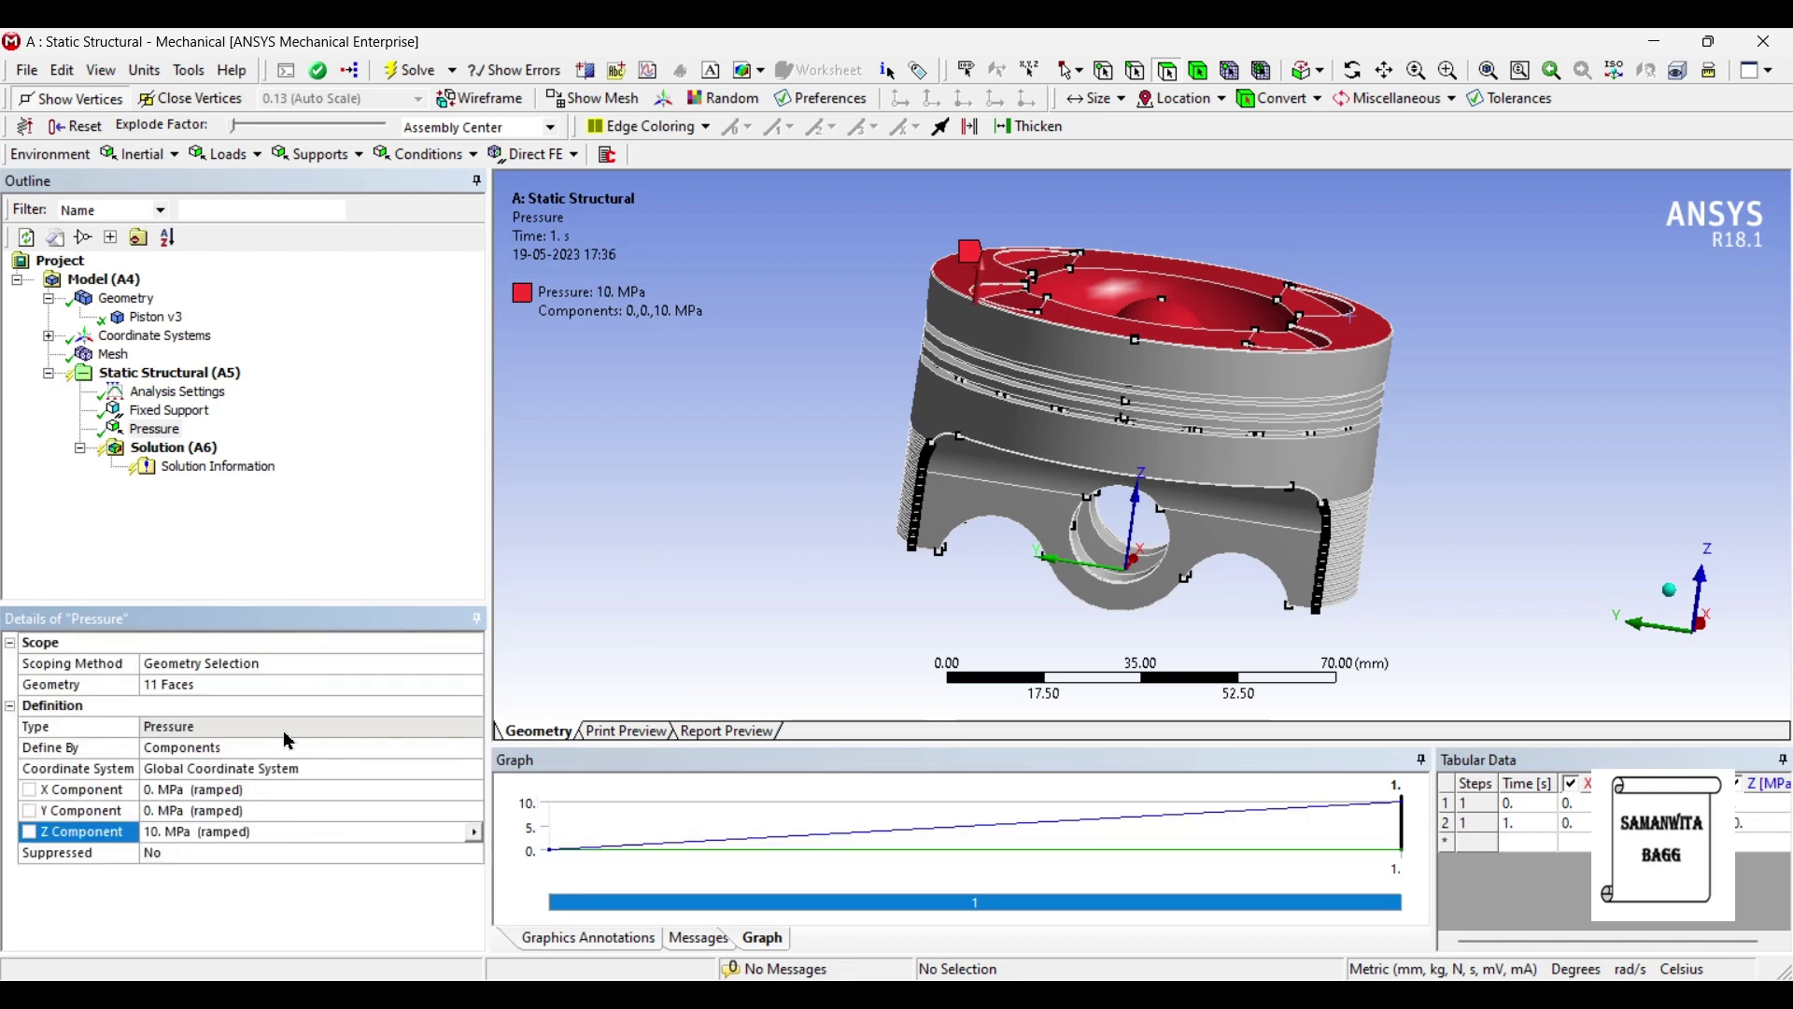
{"action": "left_click", "coordinate": [160, 833]}
{"action": "type", "text": "1"}
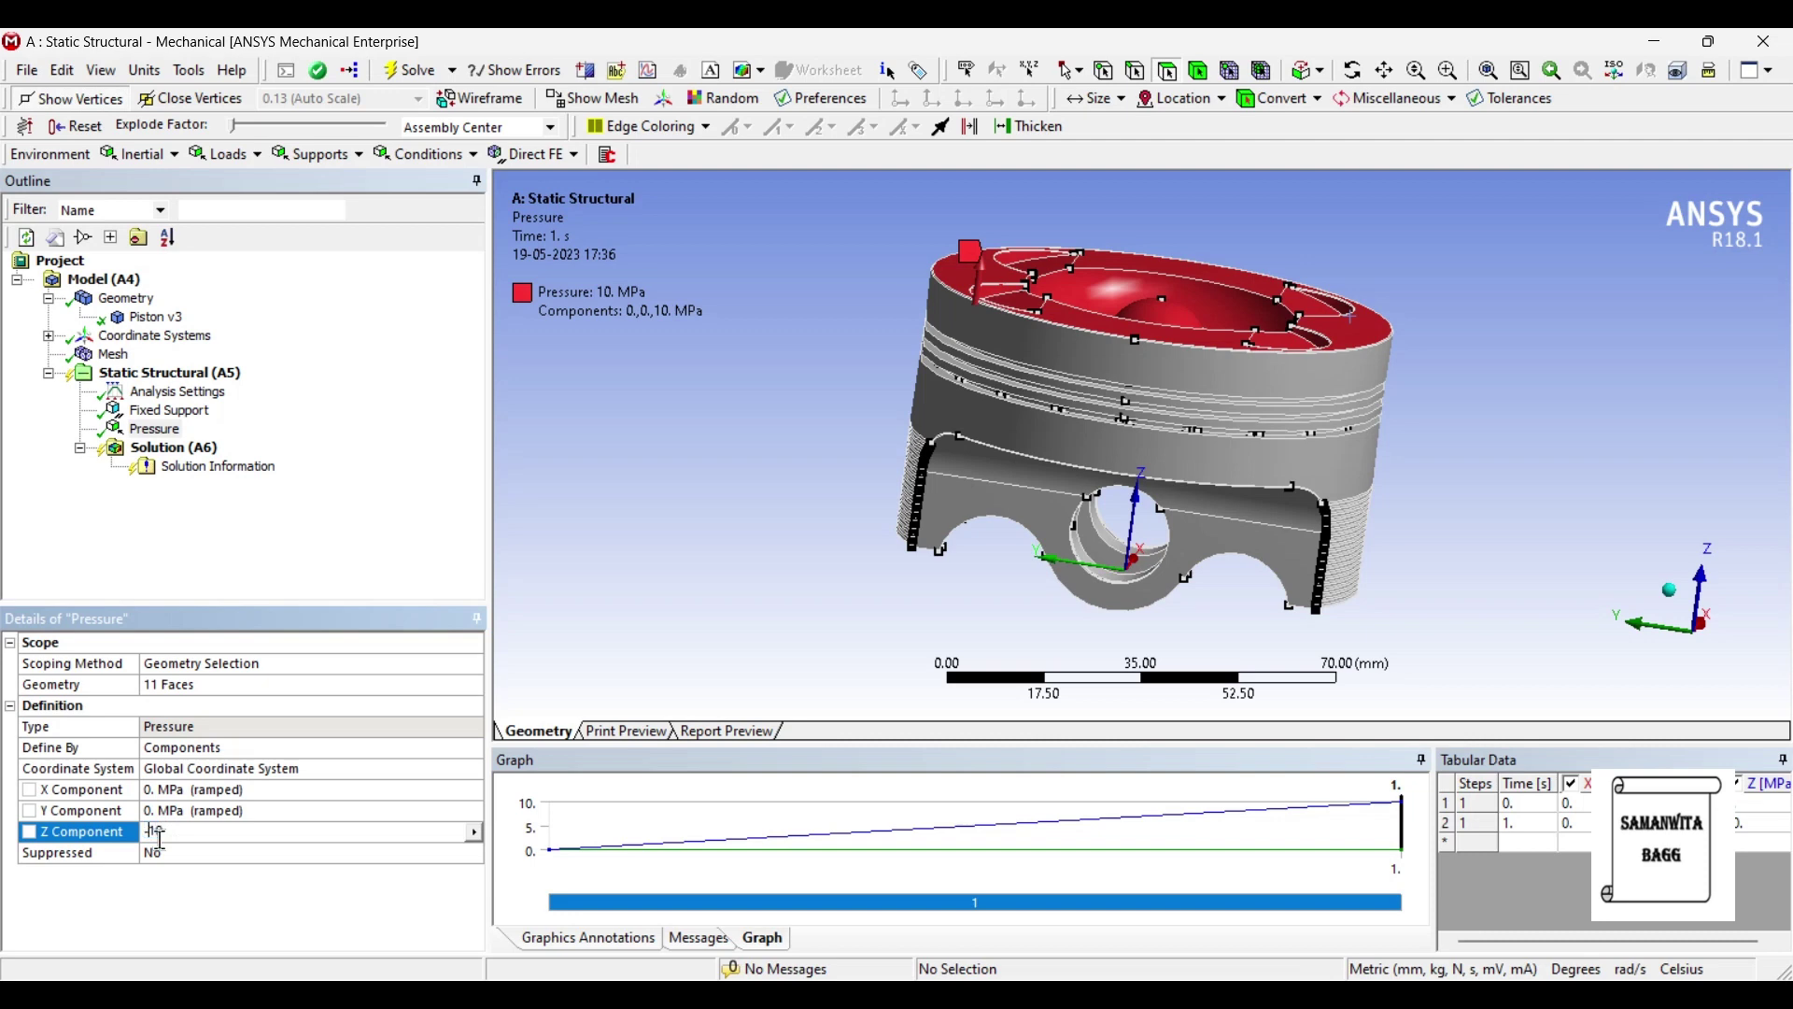
{"action": "key", "text": "Return"}
{"action": "right_click", "coordinate": [175, 447]}
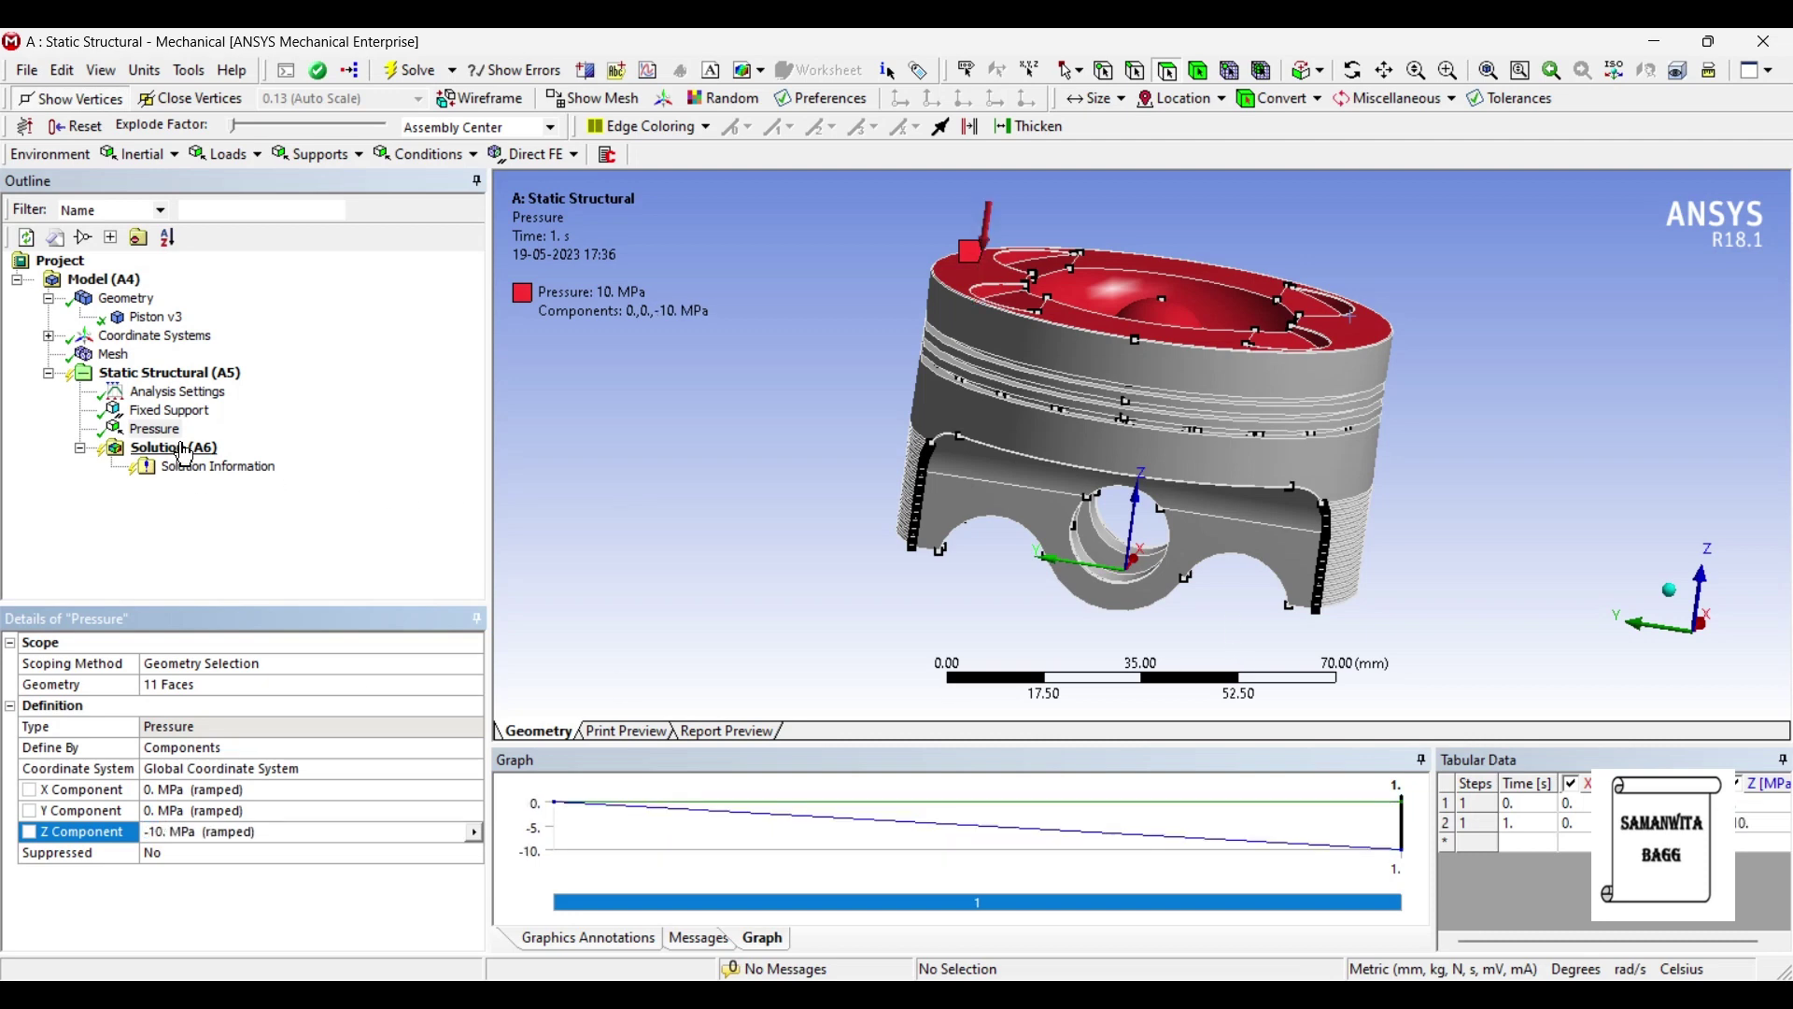
Add Total Deformation and Directional Deformation results, with the directional one oriented along the Z Axis.
{"action": "mouse_move", "coordinate": [416, 458]}
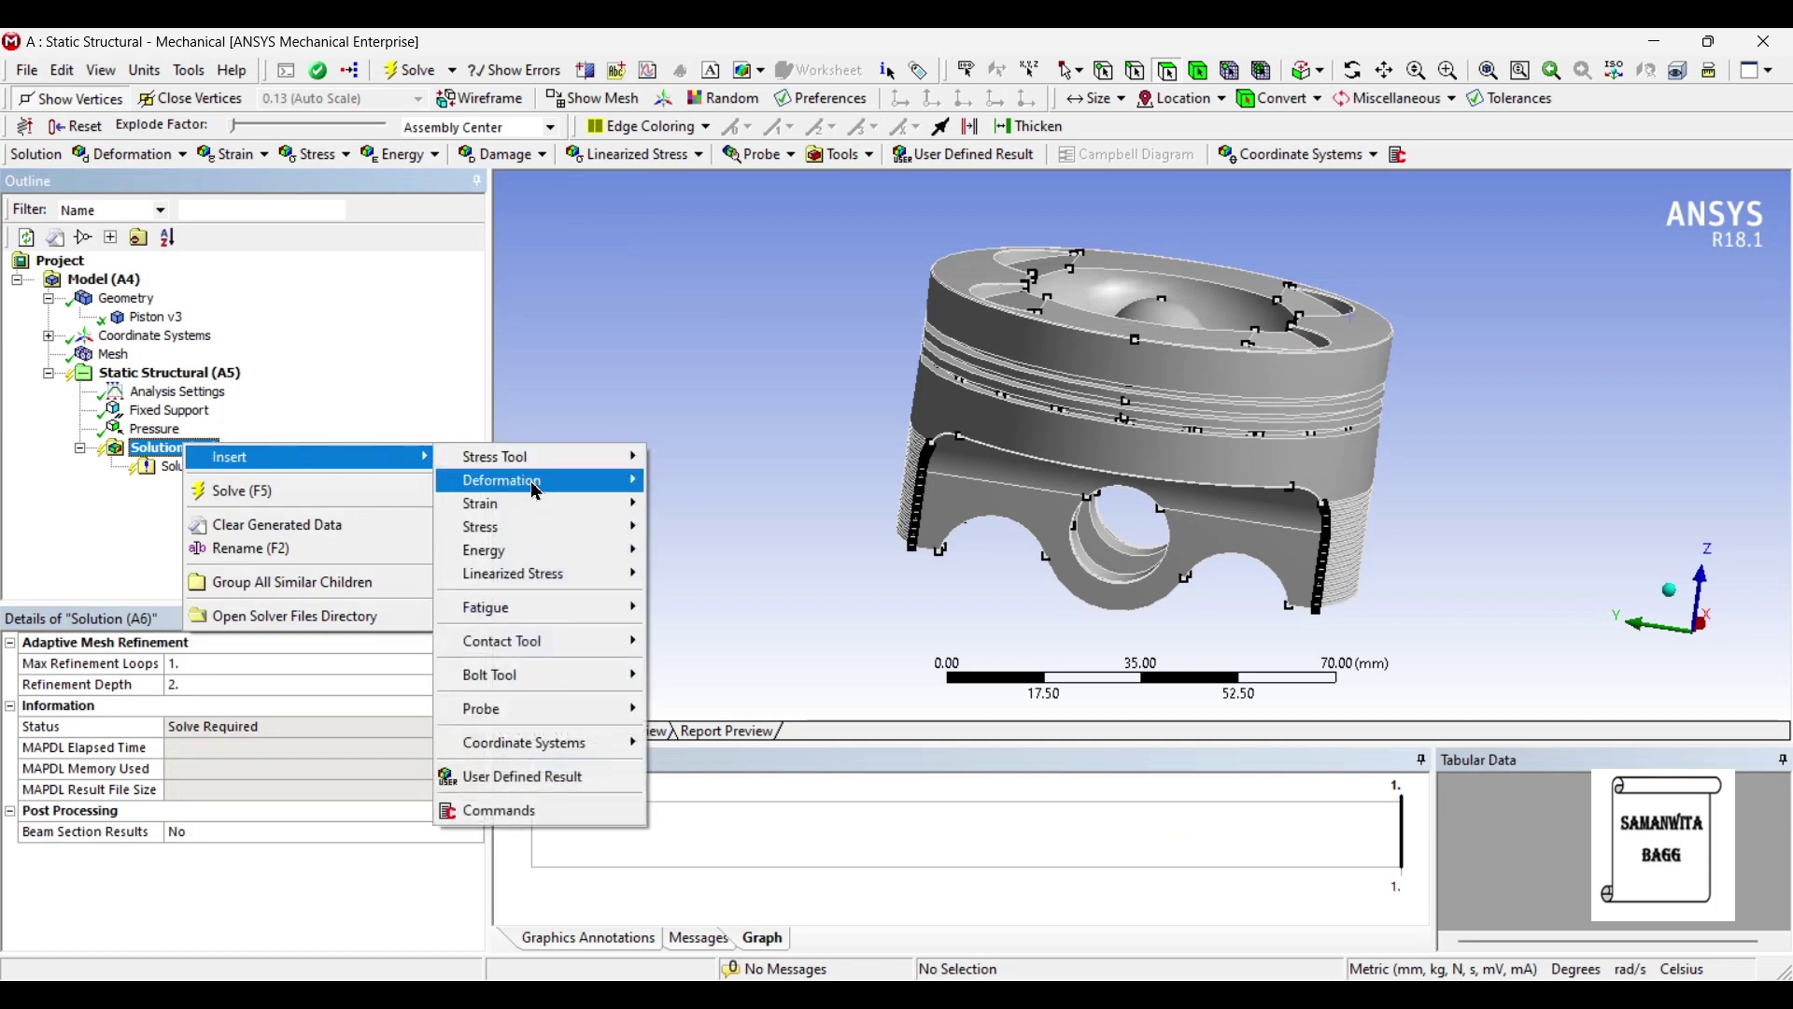
{"action": "mouse_move", "coordinate": [523, 480]}
{"action": "left_click", "coordinate": [708, 483]}
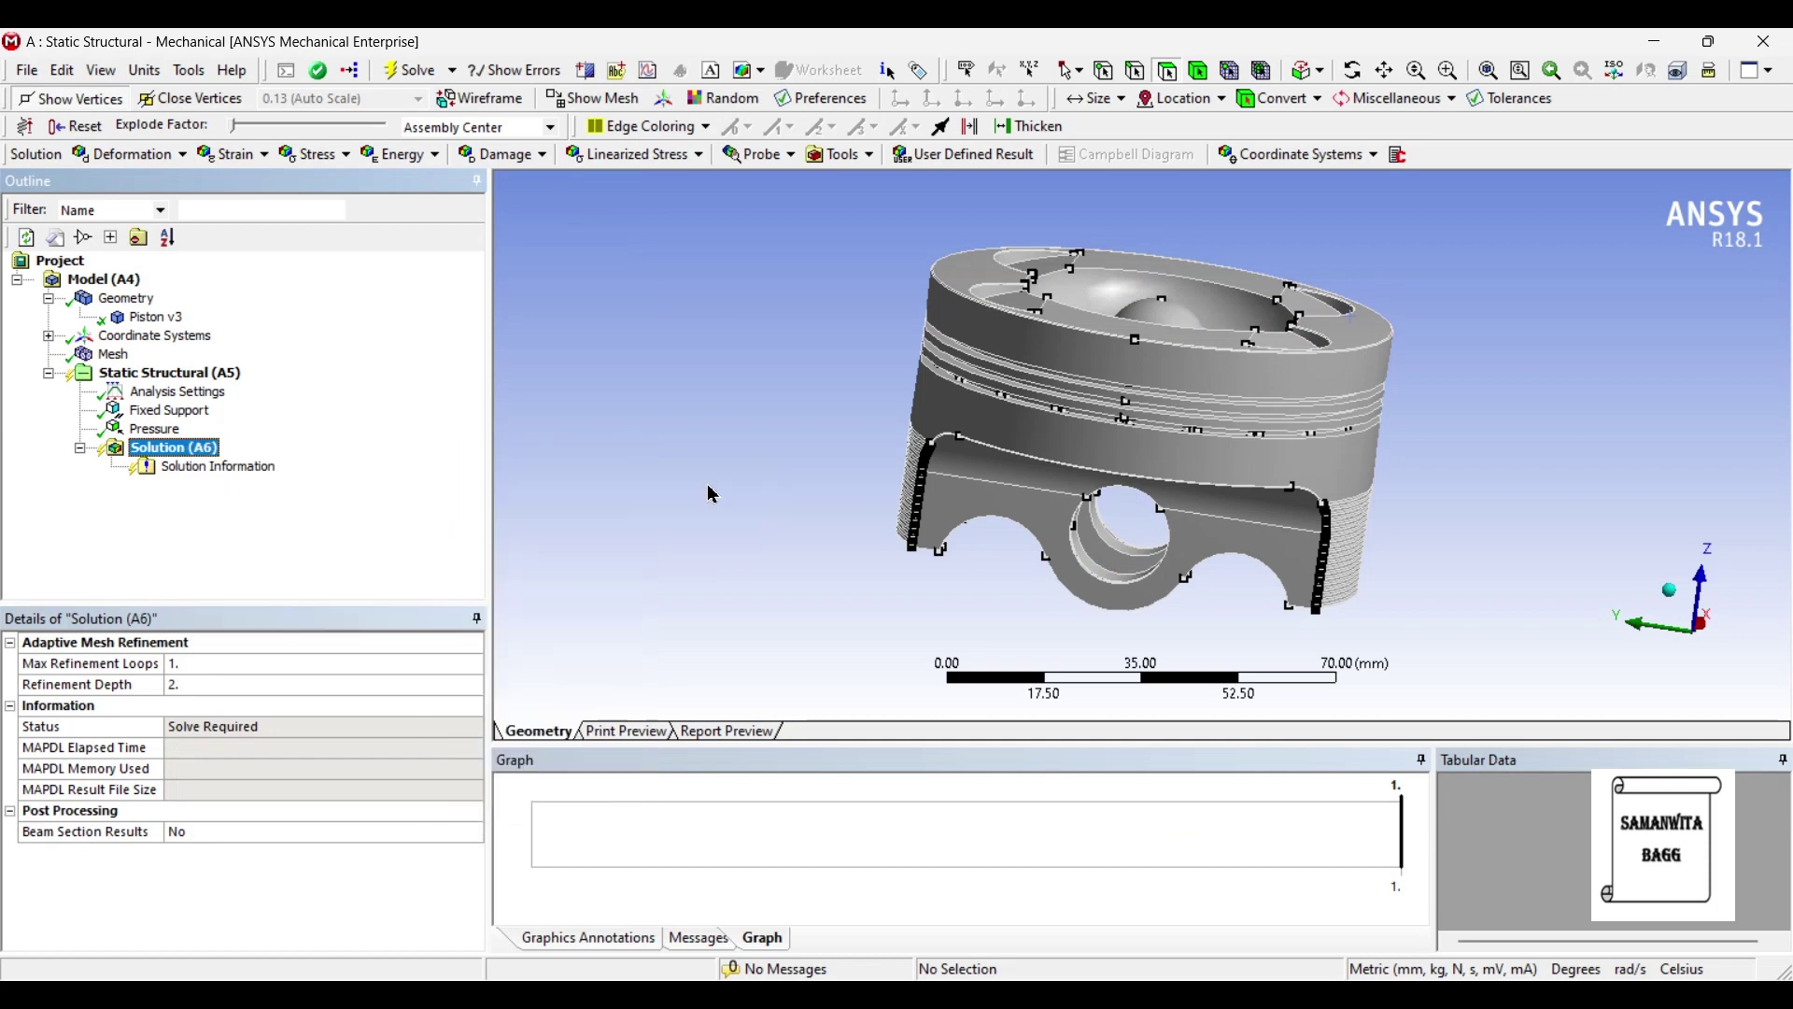
{"action": "right_click", "coordinate": [191, 447]}
{"action": "mouse_move", "coordinate": [410, 458]}
{"action": "mouse_move", "coordinate": [519, 486]}
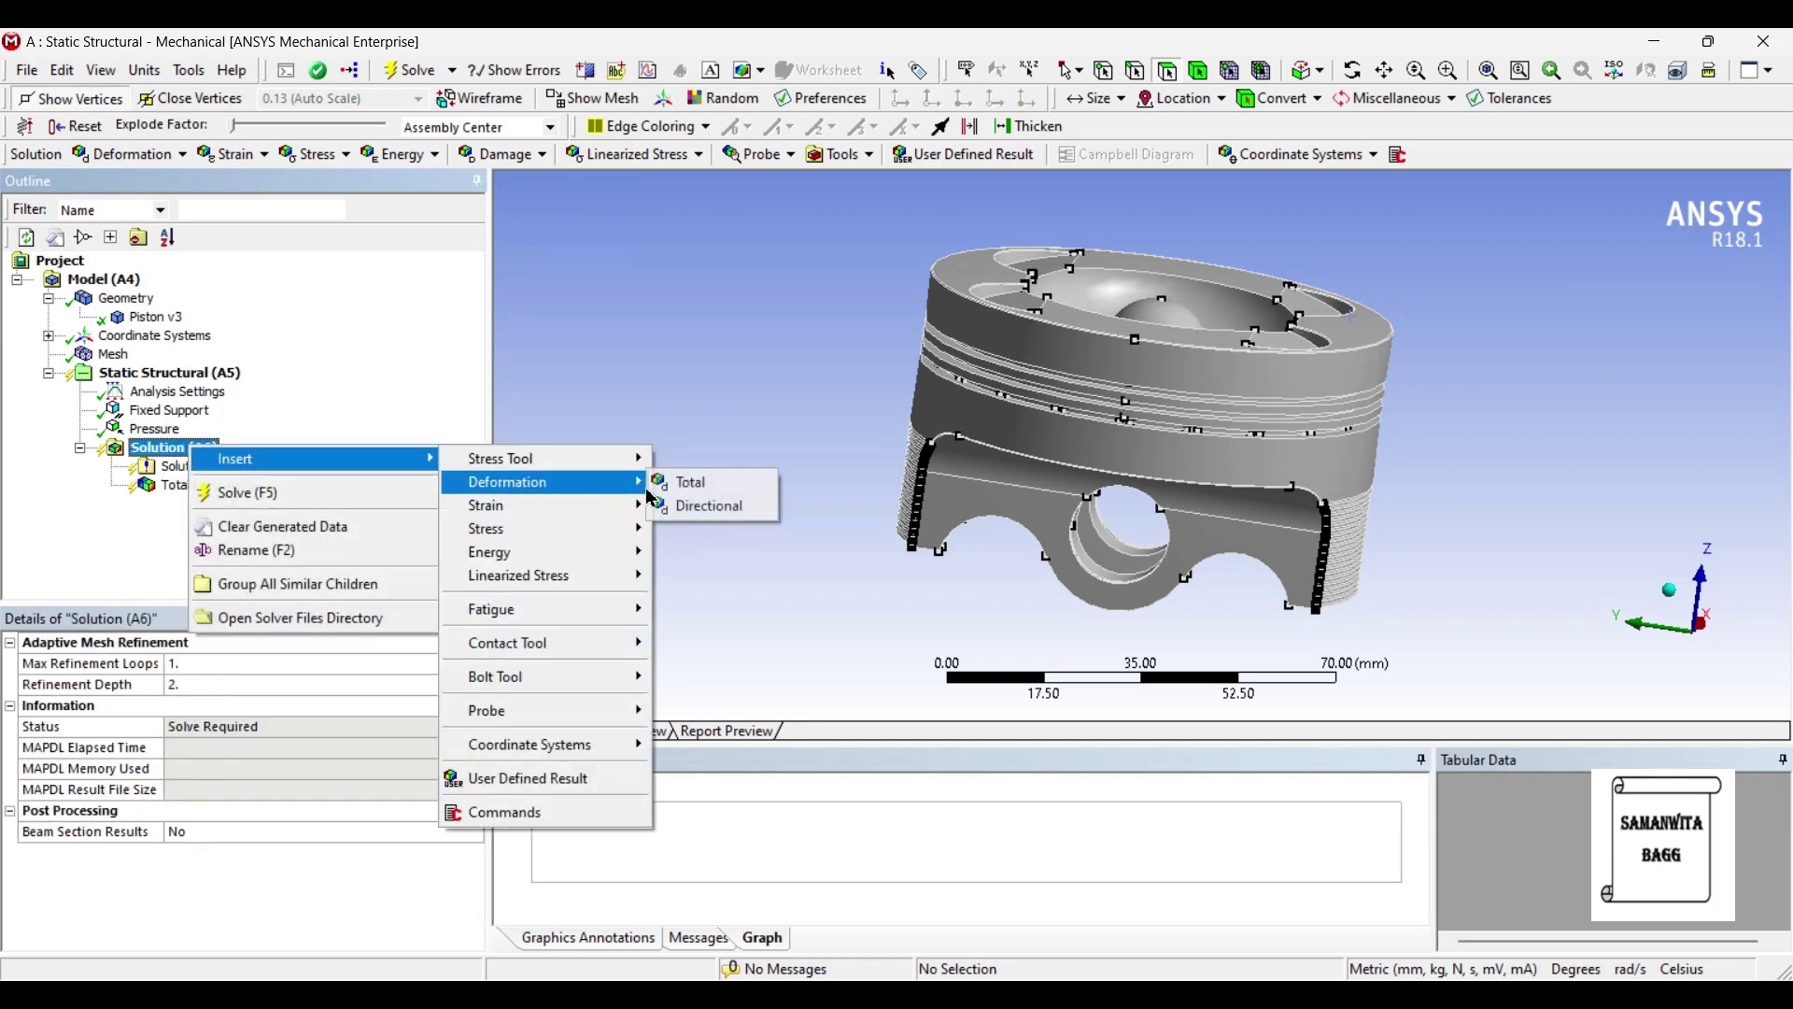
{"action": "left_click", "coordinate": [710, 505]}
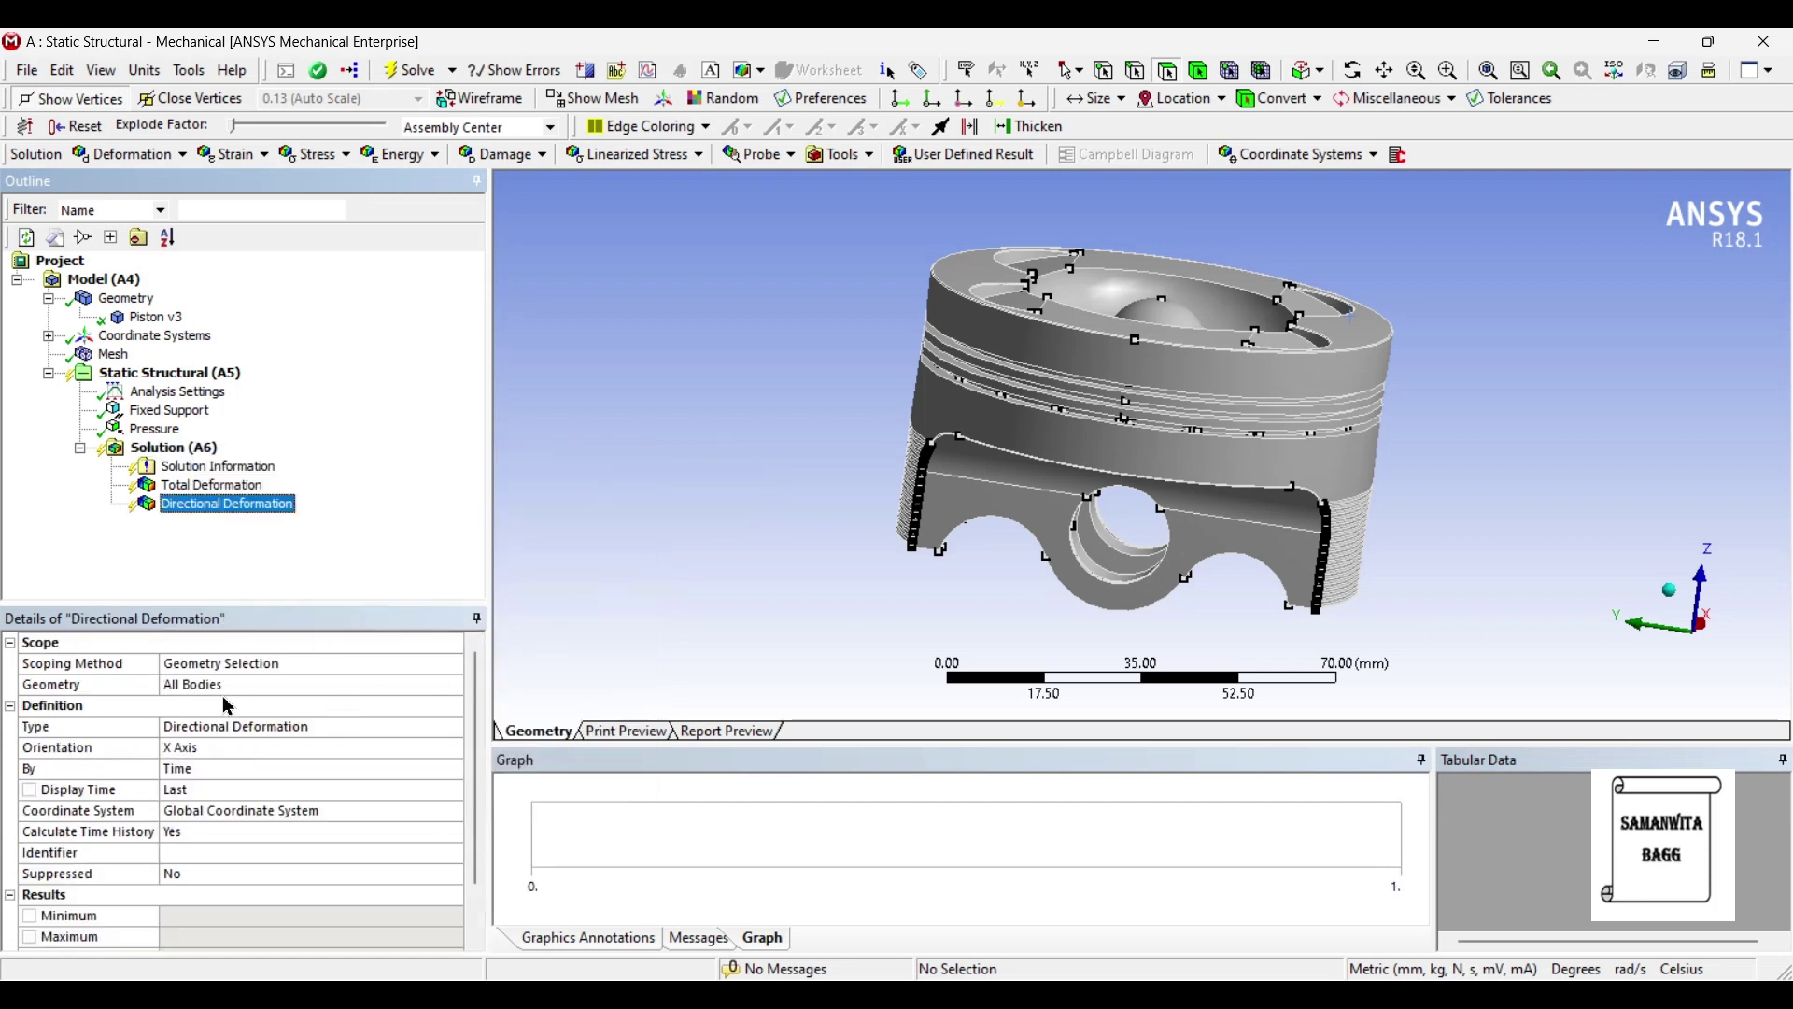
{"action": "left_click", "coordinate": [204, 750]}
{"action": "left_click", "coordinate": [207, 750]}
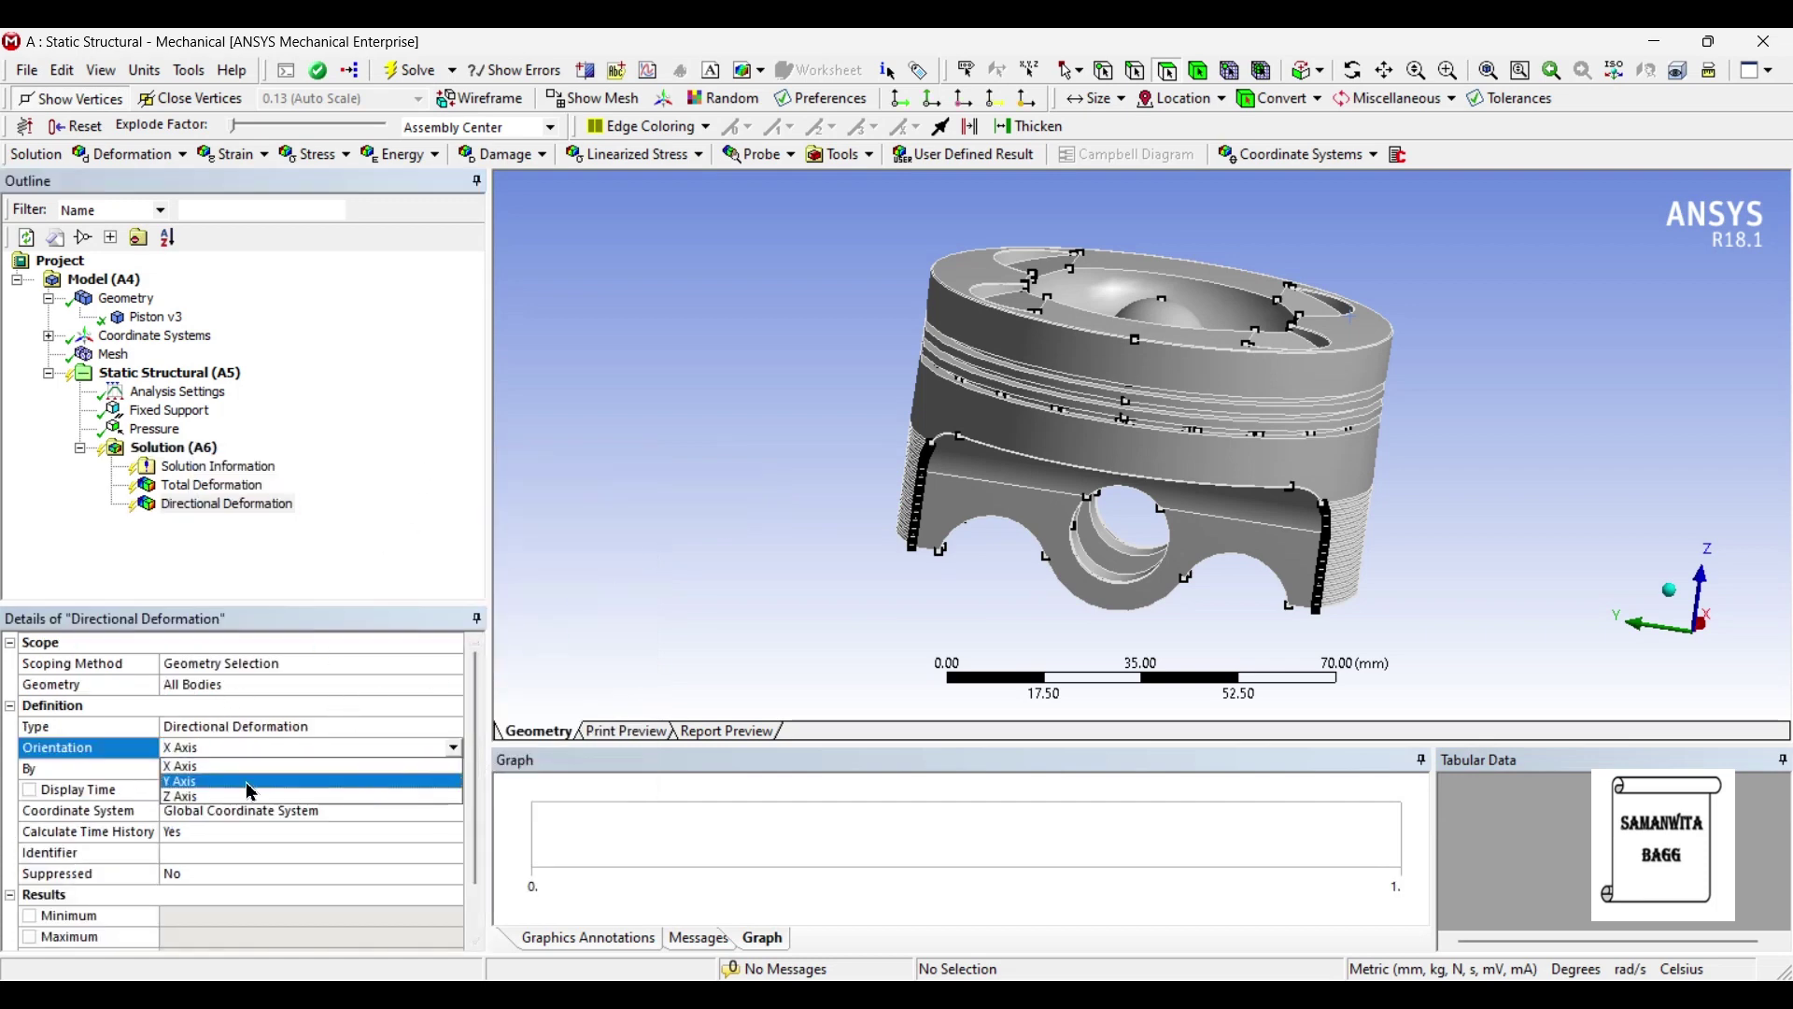
{"action": "left_click", "coordinate": [241, 801]}
Add Equivalent Elastic Strain and Equivalent (von-Mises) Stress results to the solution.
{"action": "right_click", "coordinate": [202, 446]}
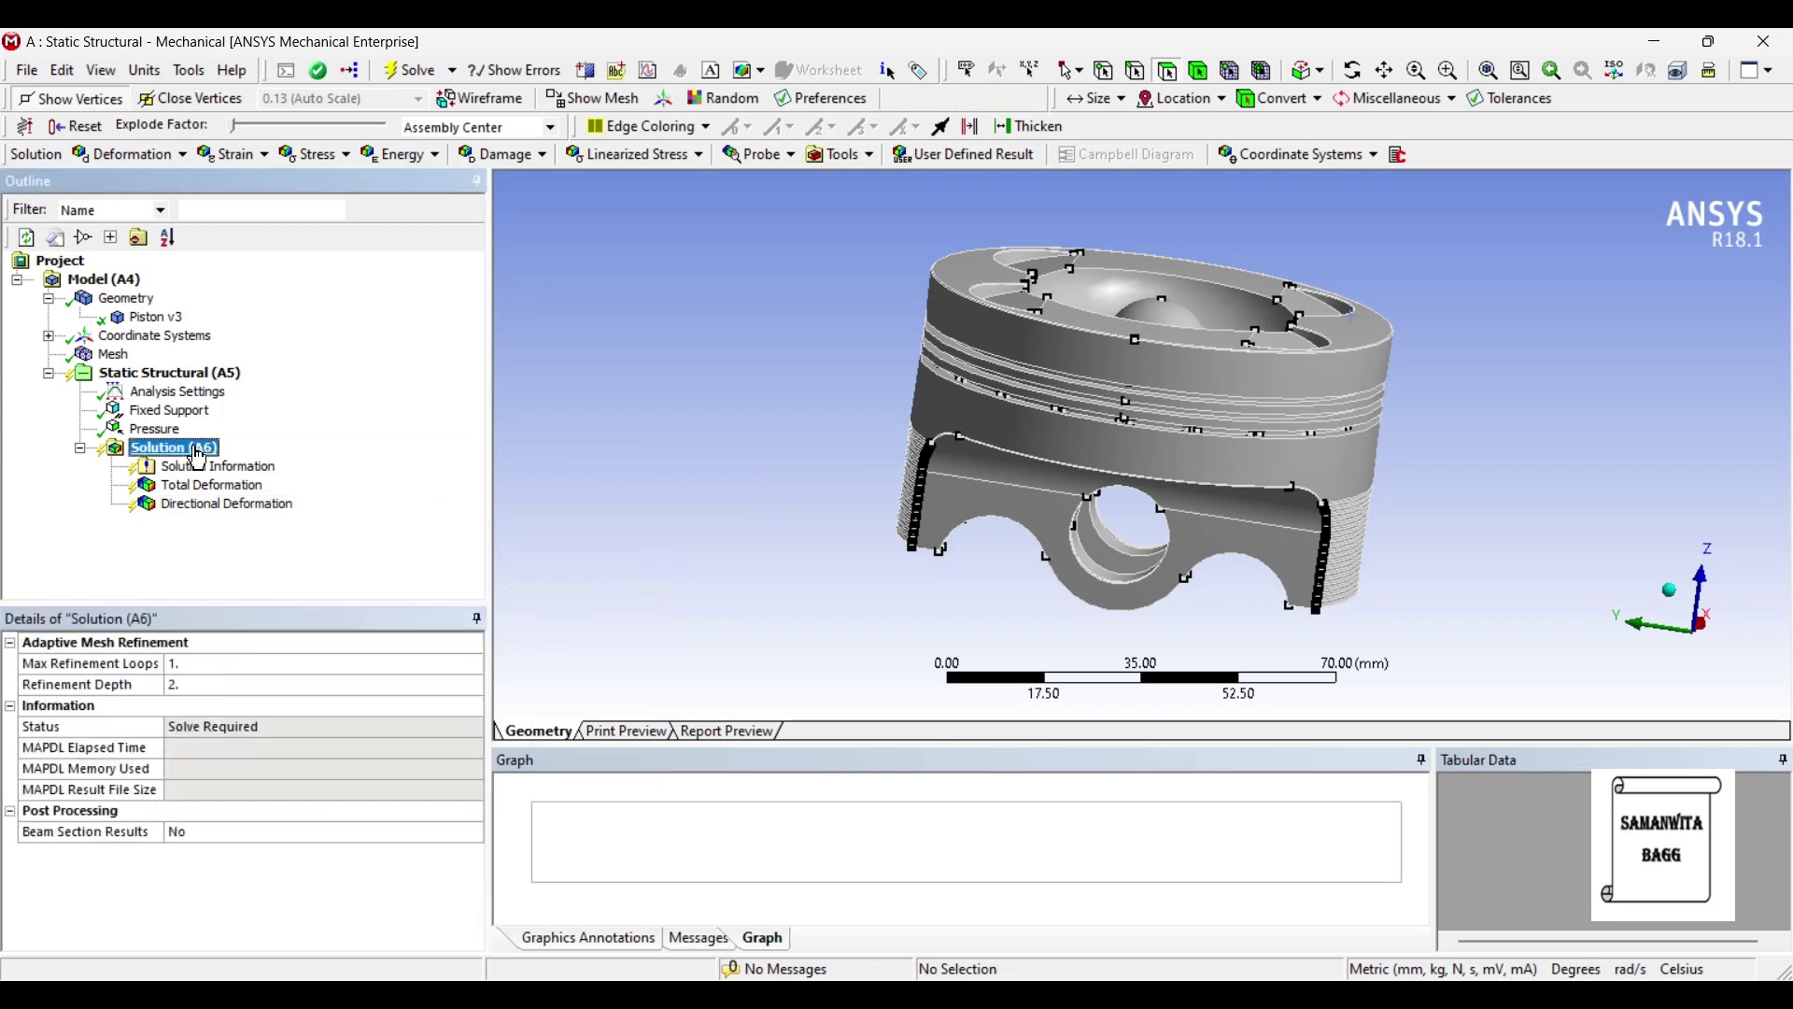
{"action": "mouse_move", "coordinate": [308, 459]}
{"action": "mouse_move", "coordinate": [532, 516]}
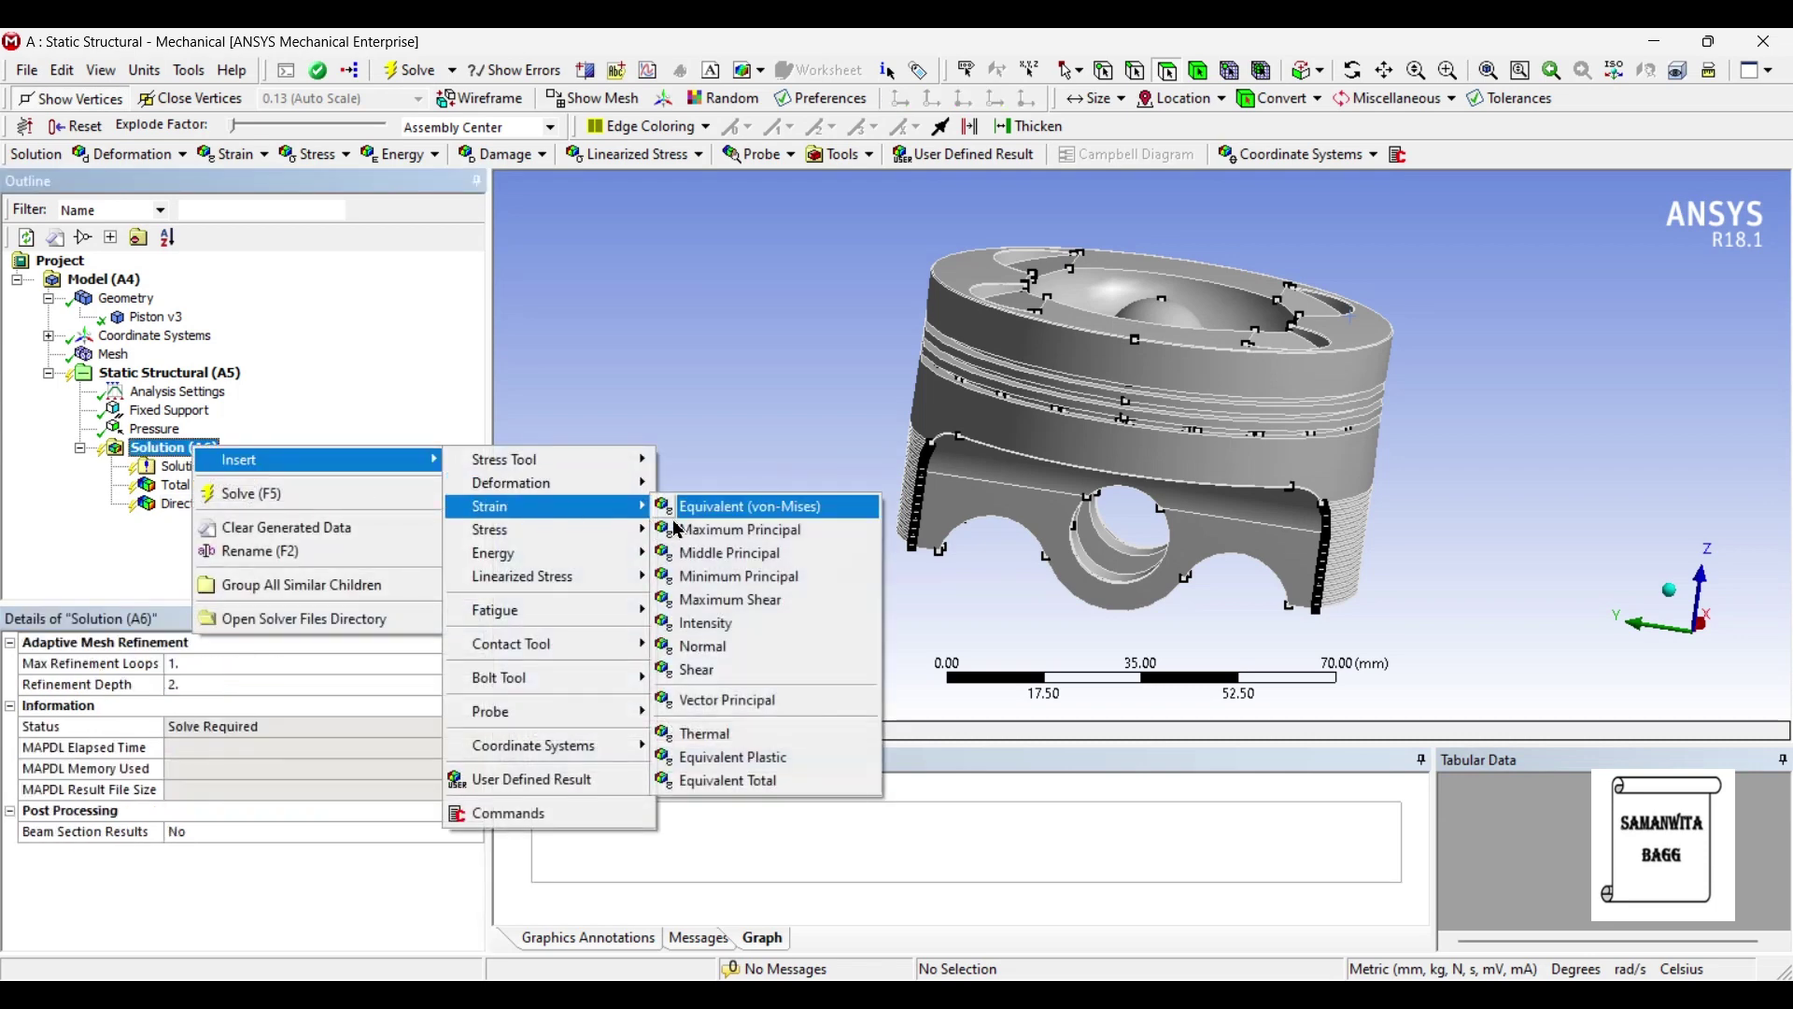
{"action": "left_click", "coordinate": [715, 507]}
{"action": "right_click", "coordinate": [201, 450]}
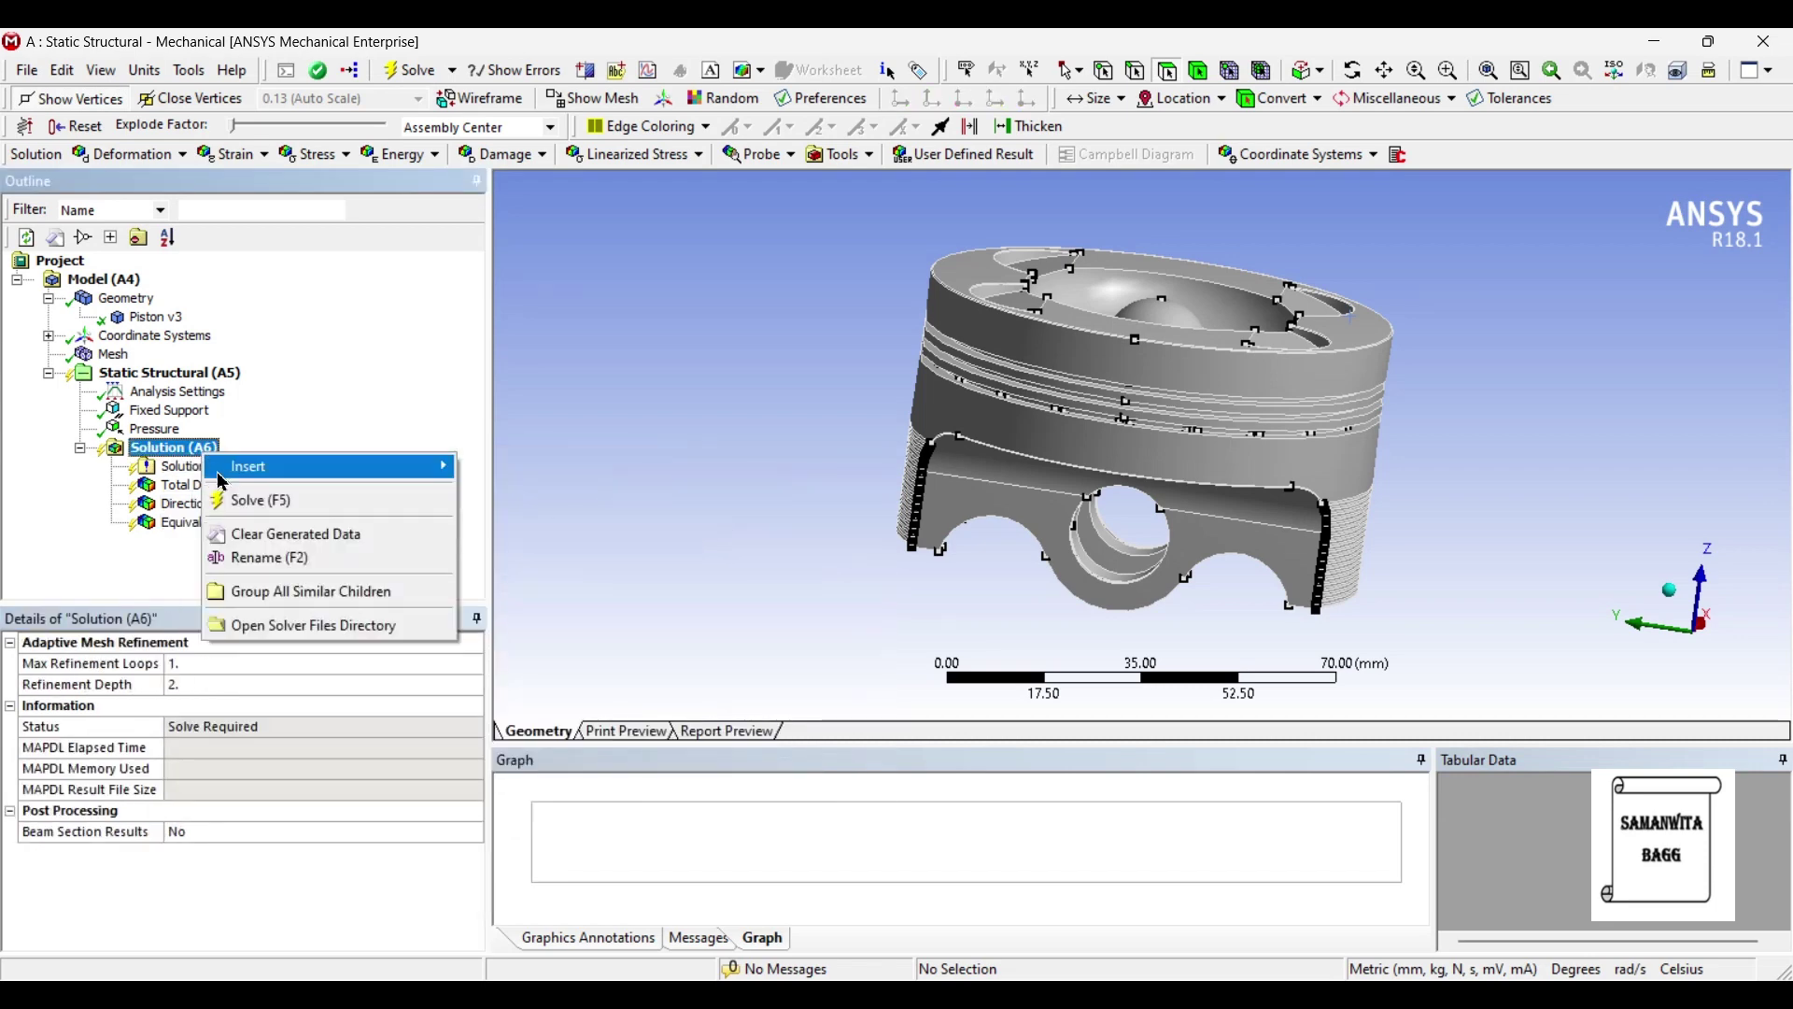
{"action": "mouse_move", "coordinate": [308, 466]}
{"action": "mouse_move", "coordinate": [537, 535]}
{"action": "left_click", "coordinate": [742, 532]}
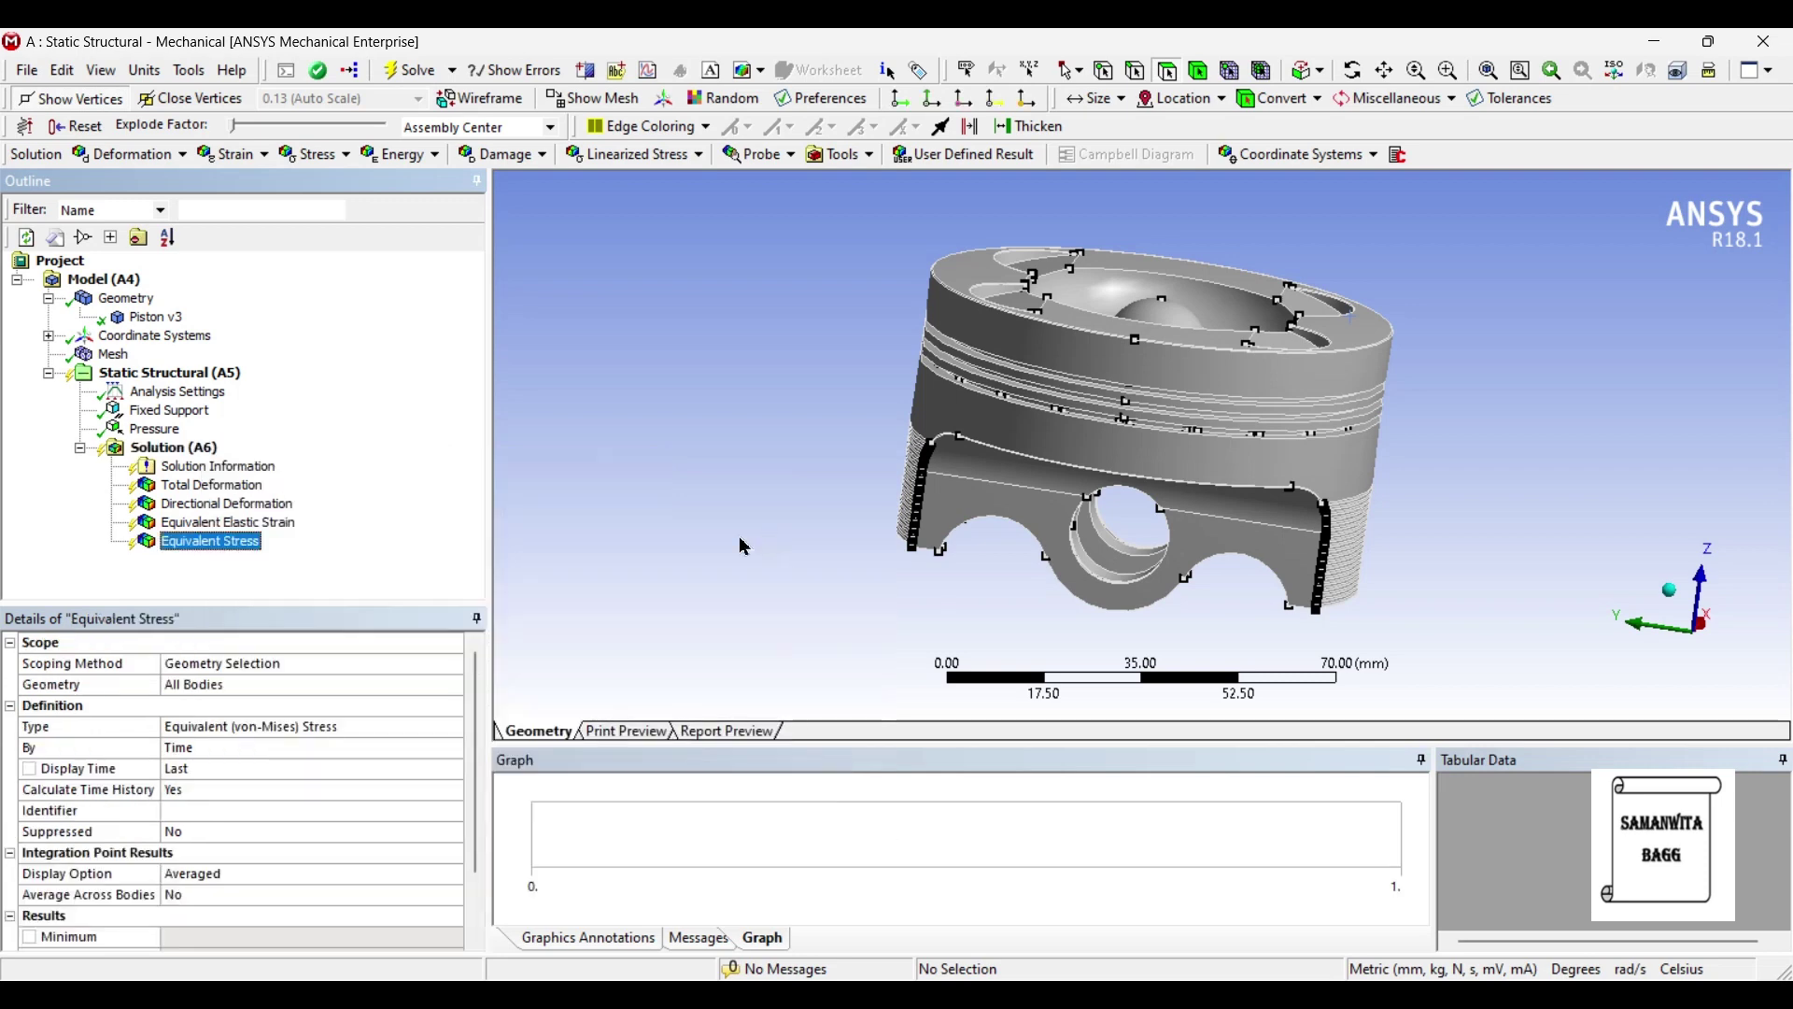
Add a Stress Tool with its Safety Factor result to the solution.
{"action": "left_click", "coordinate": [844, 154]}
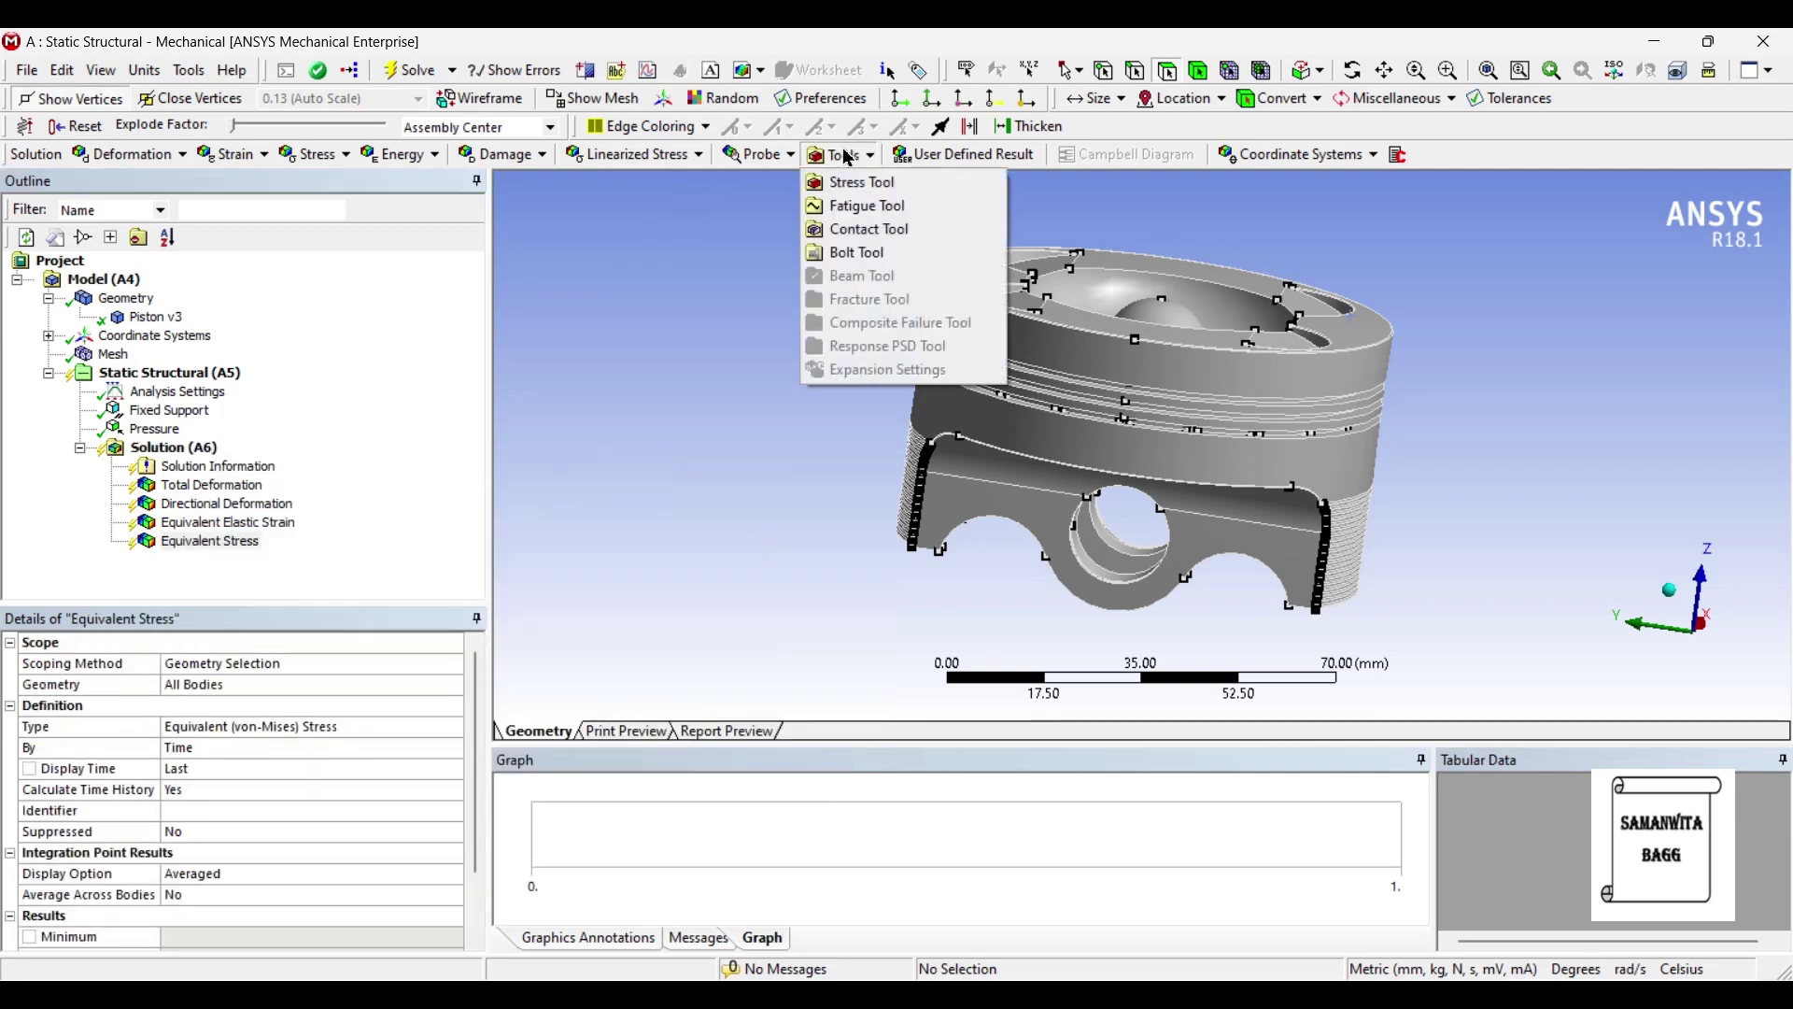
{"action": "left_click", "coordinate": [850, 191]}
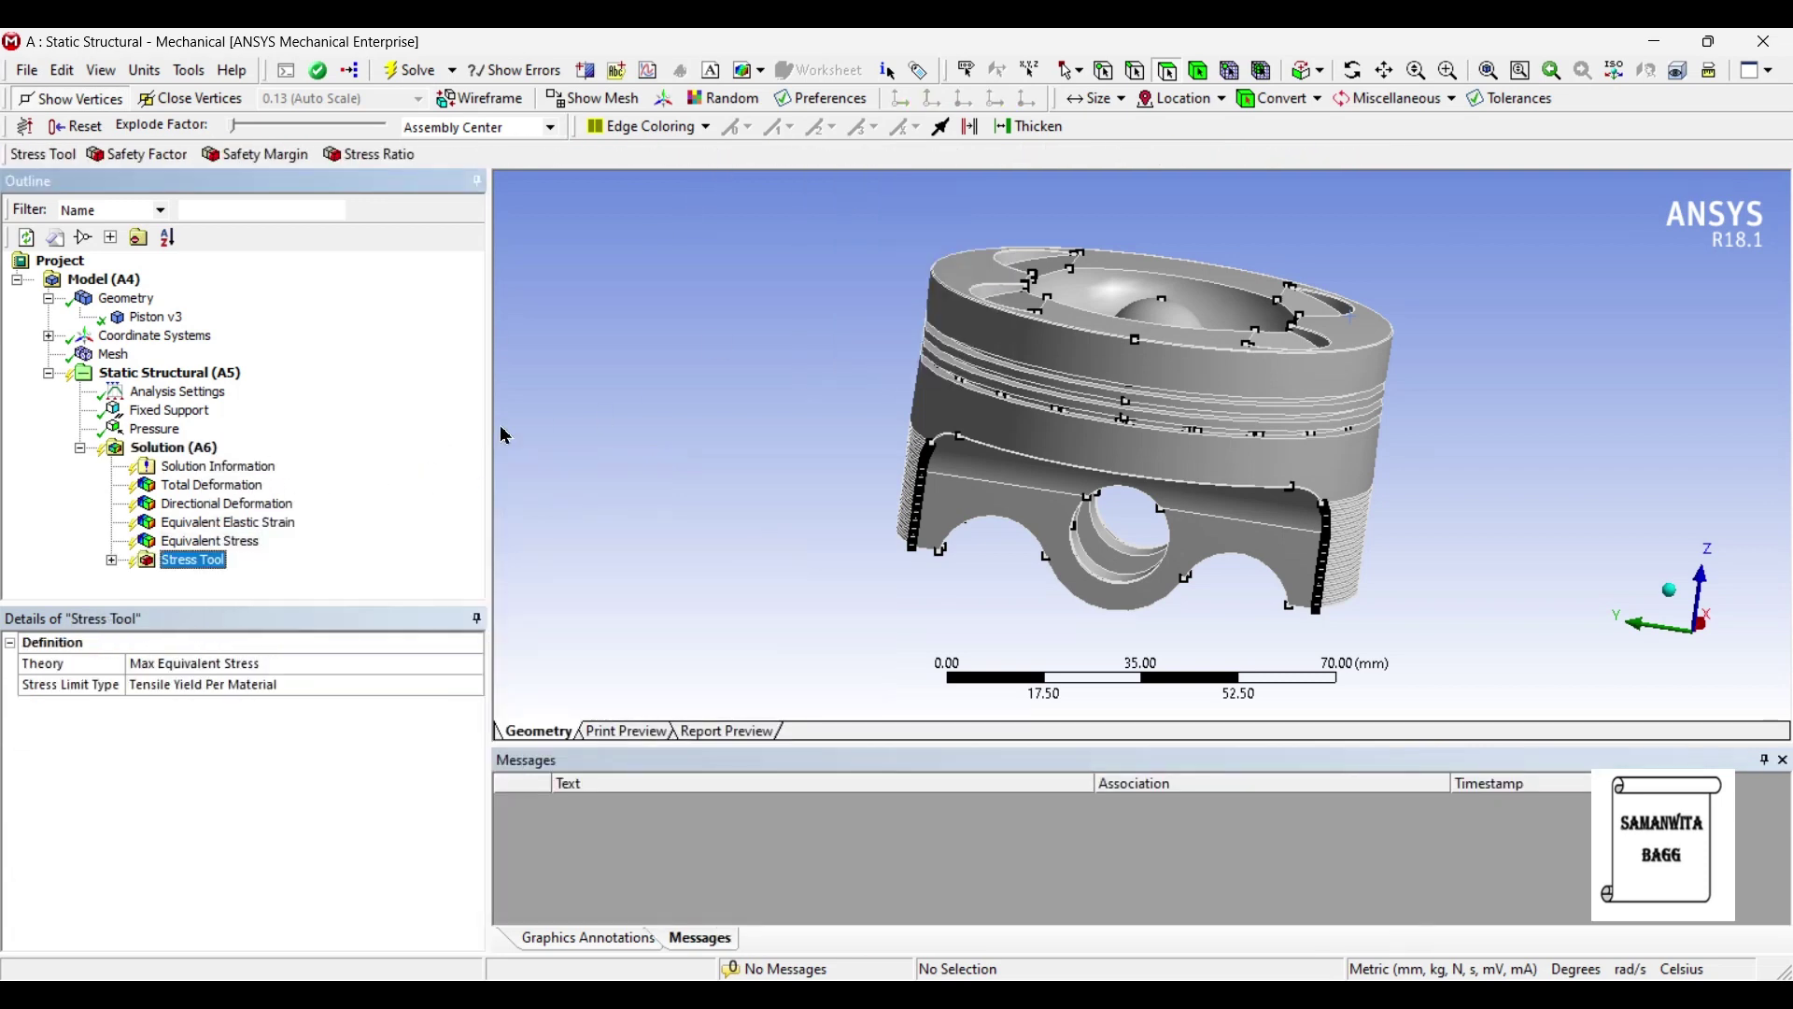
{"action": "left_click", "coordinate": [112, 562]}
{"action": "left_click", "coordinate": [174, 448]}
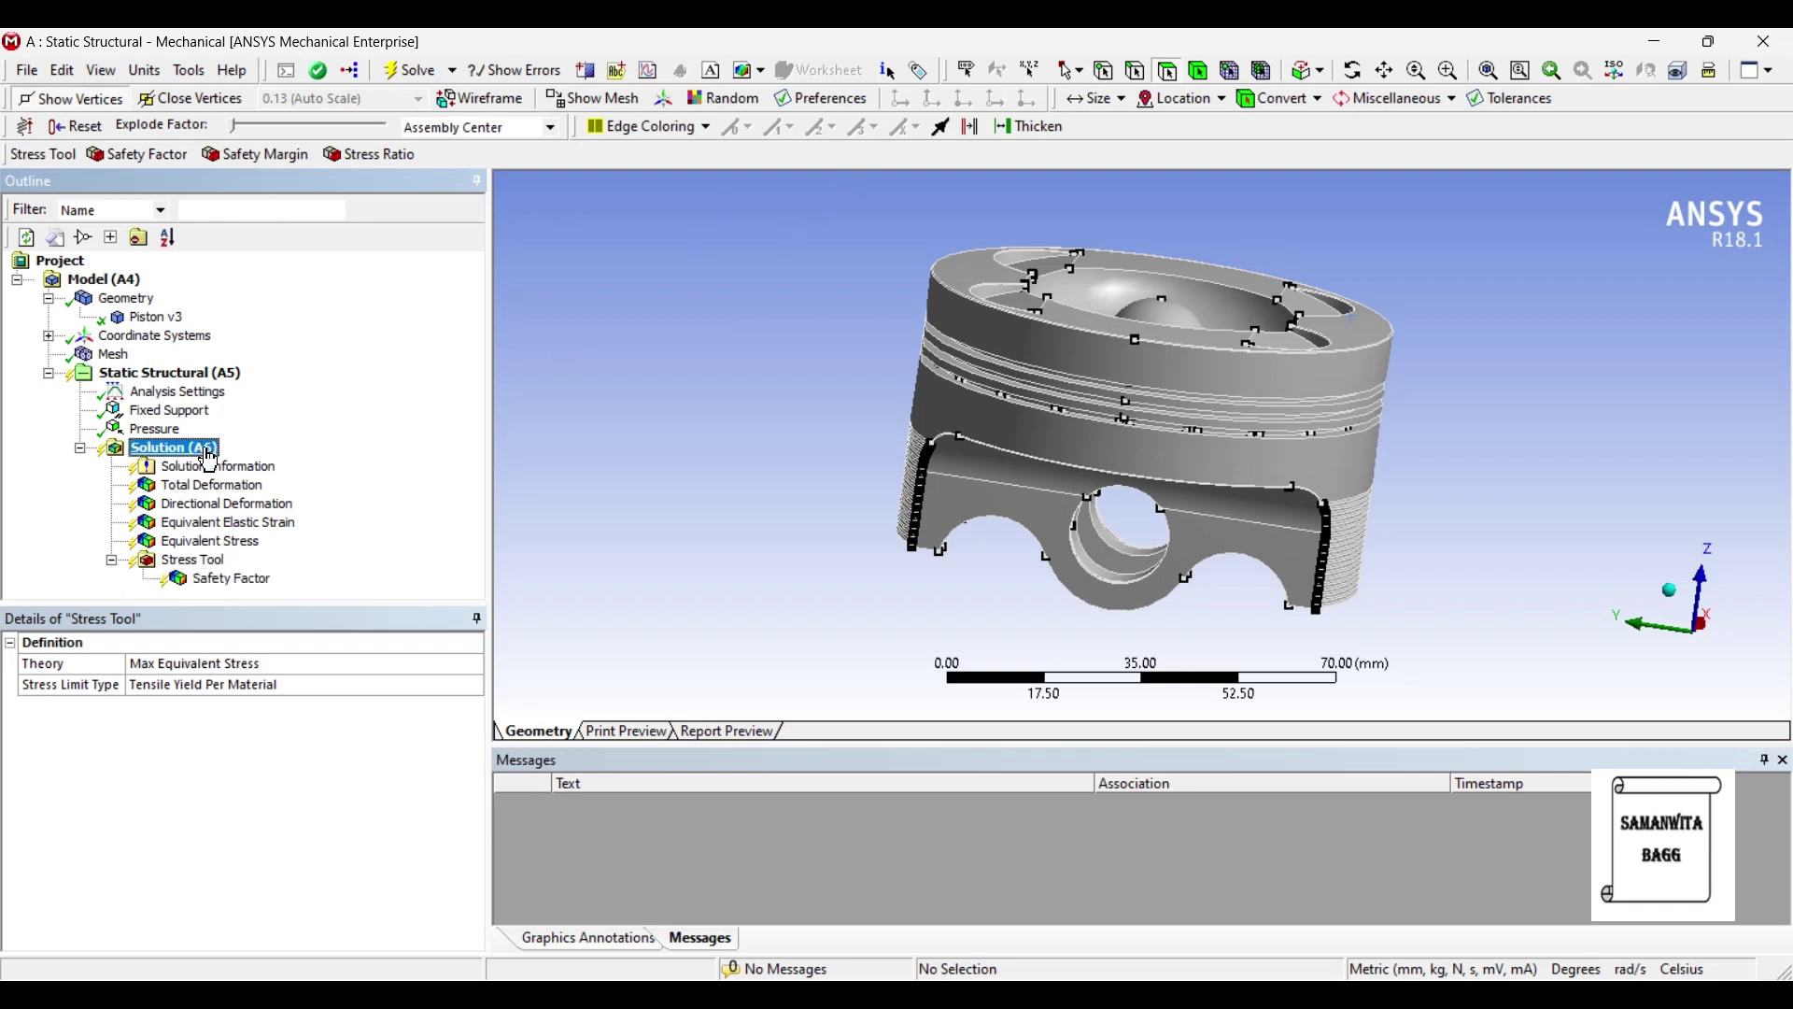
{"action": "left_click", "coordinate": [870, 157]}
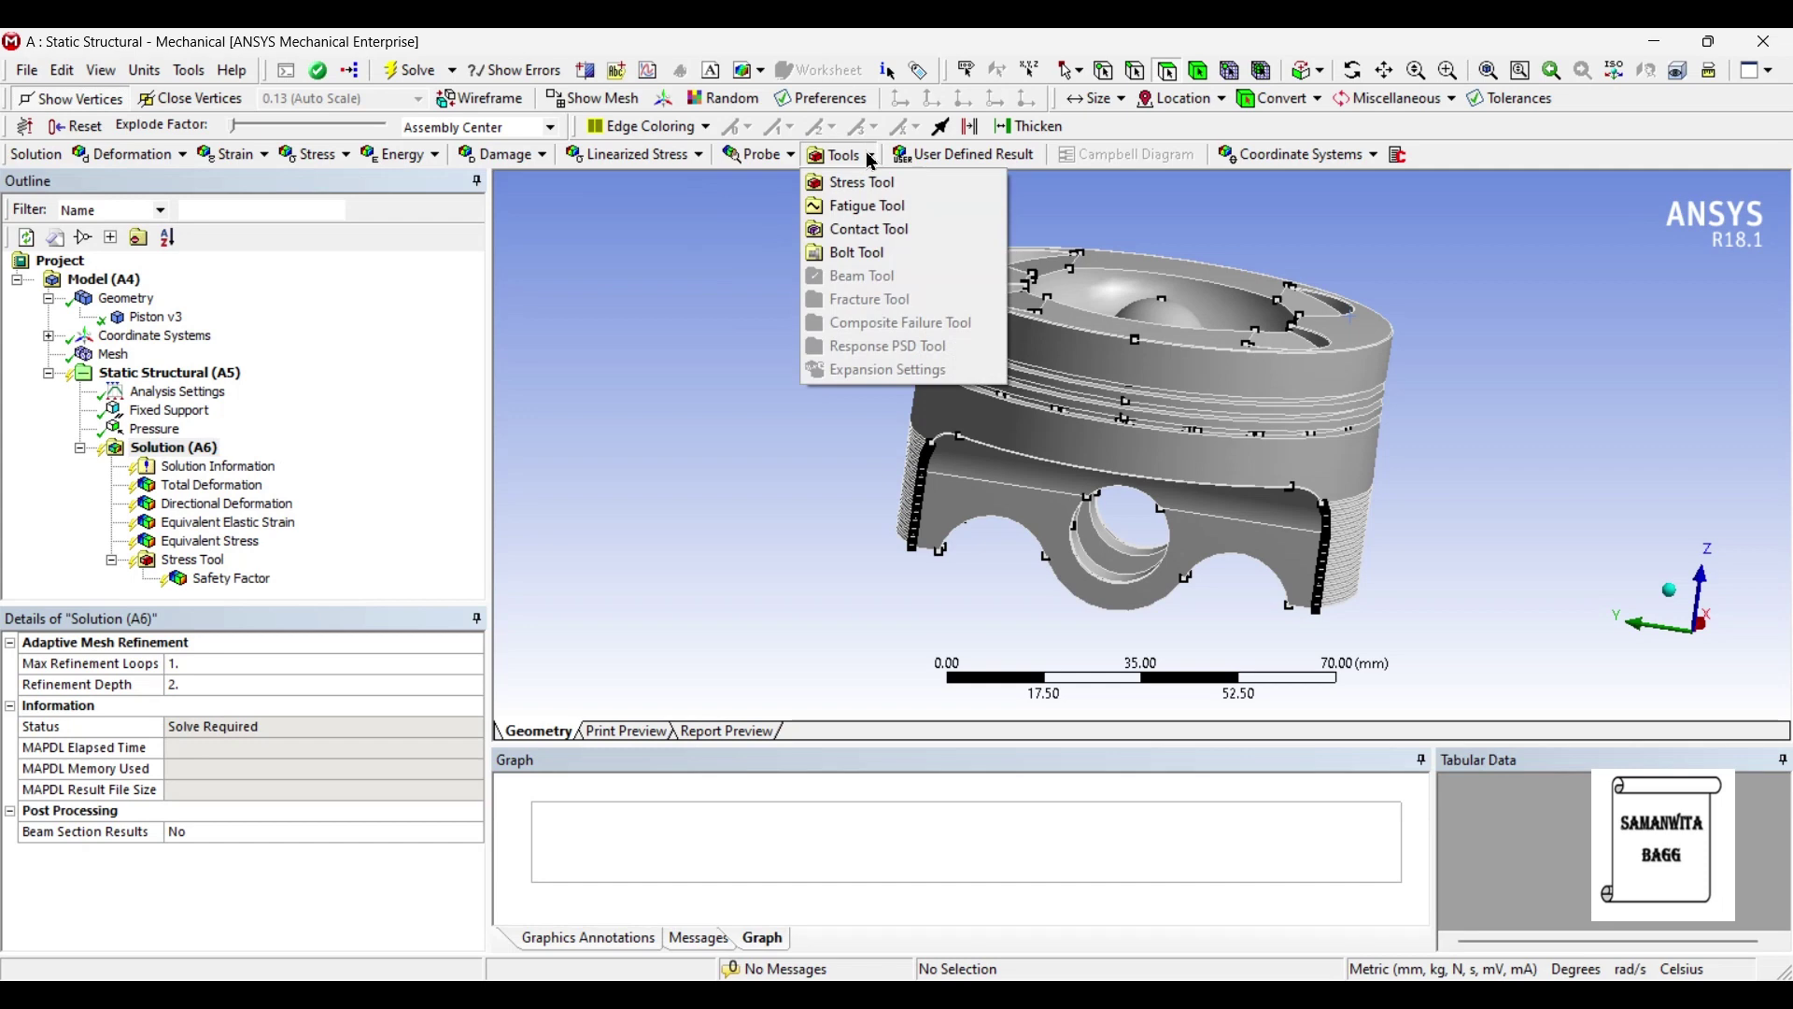
Add a Fatigue Tool with the mean stress theory set to Goodman.
{"action": "left_click", "coordinate": [866, 206]}
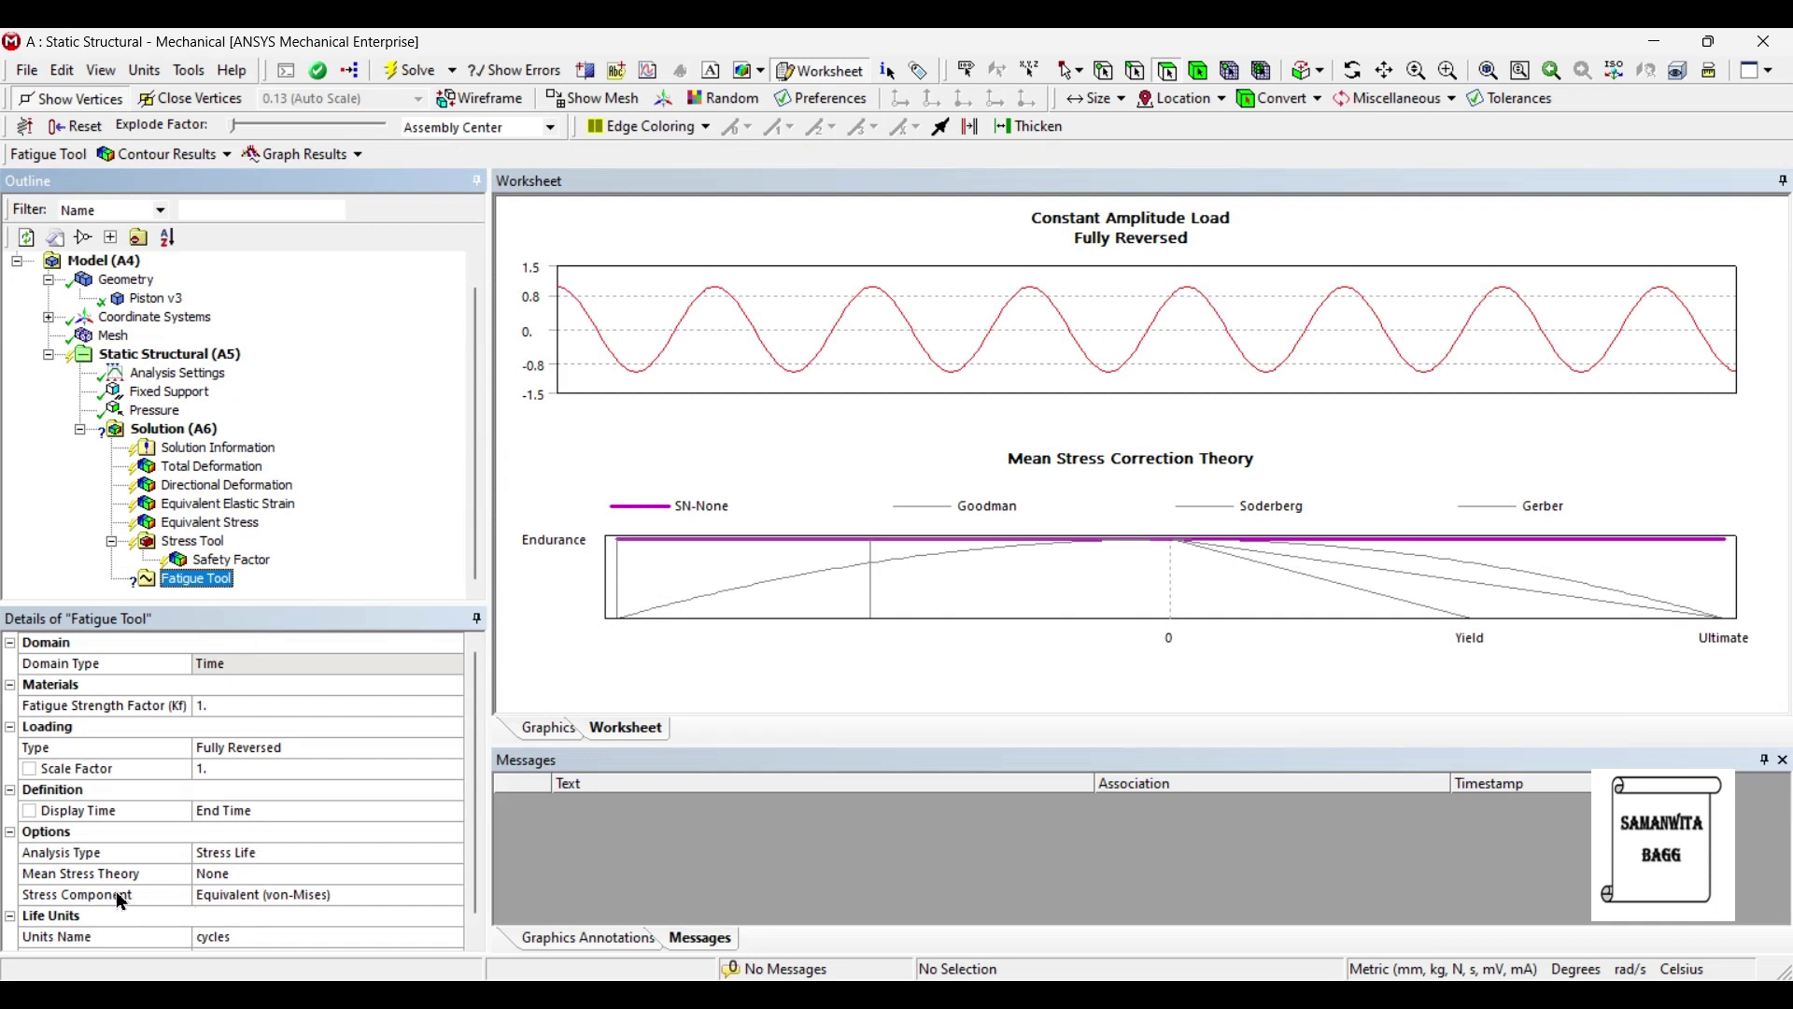
{"action": "left_click", "coordinate": [338, 876]}
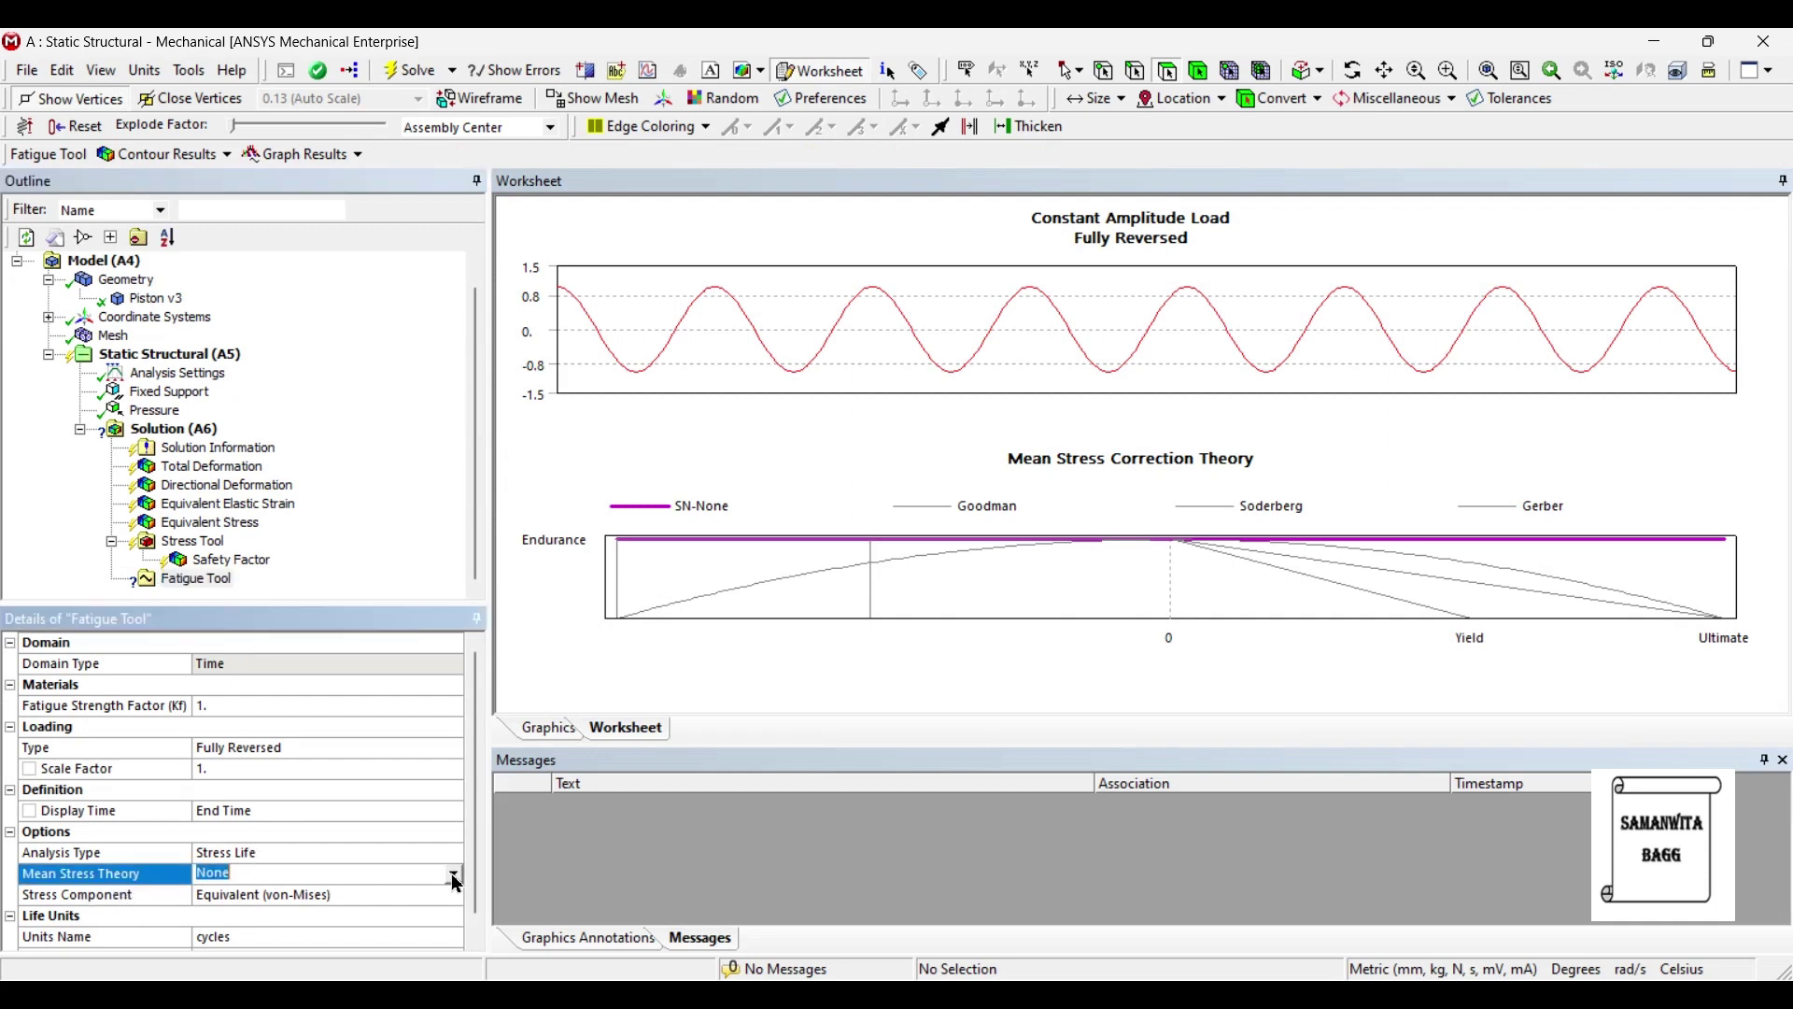
{"action": "left_click", "coordinate": [338, 876]}
{"action": "left_click", "coordinate": [282, 908]}
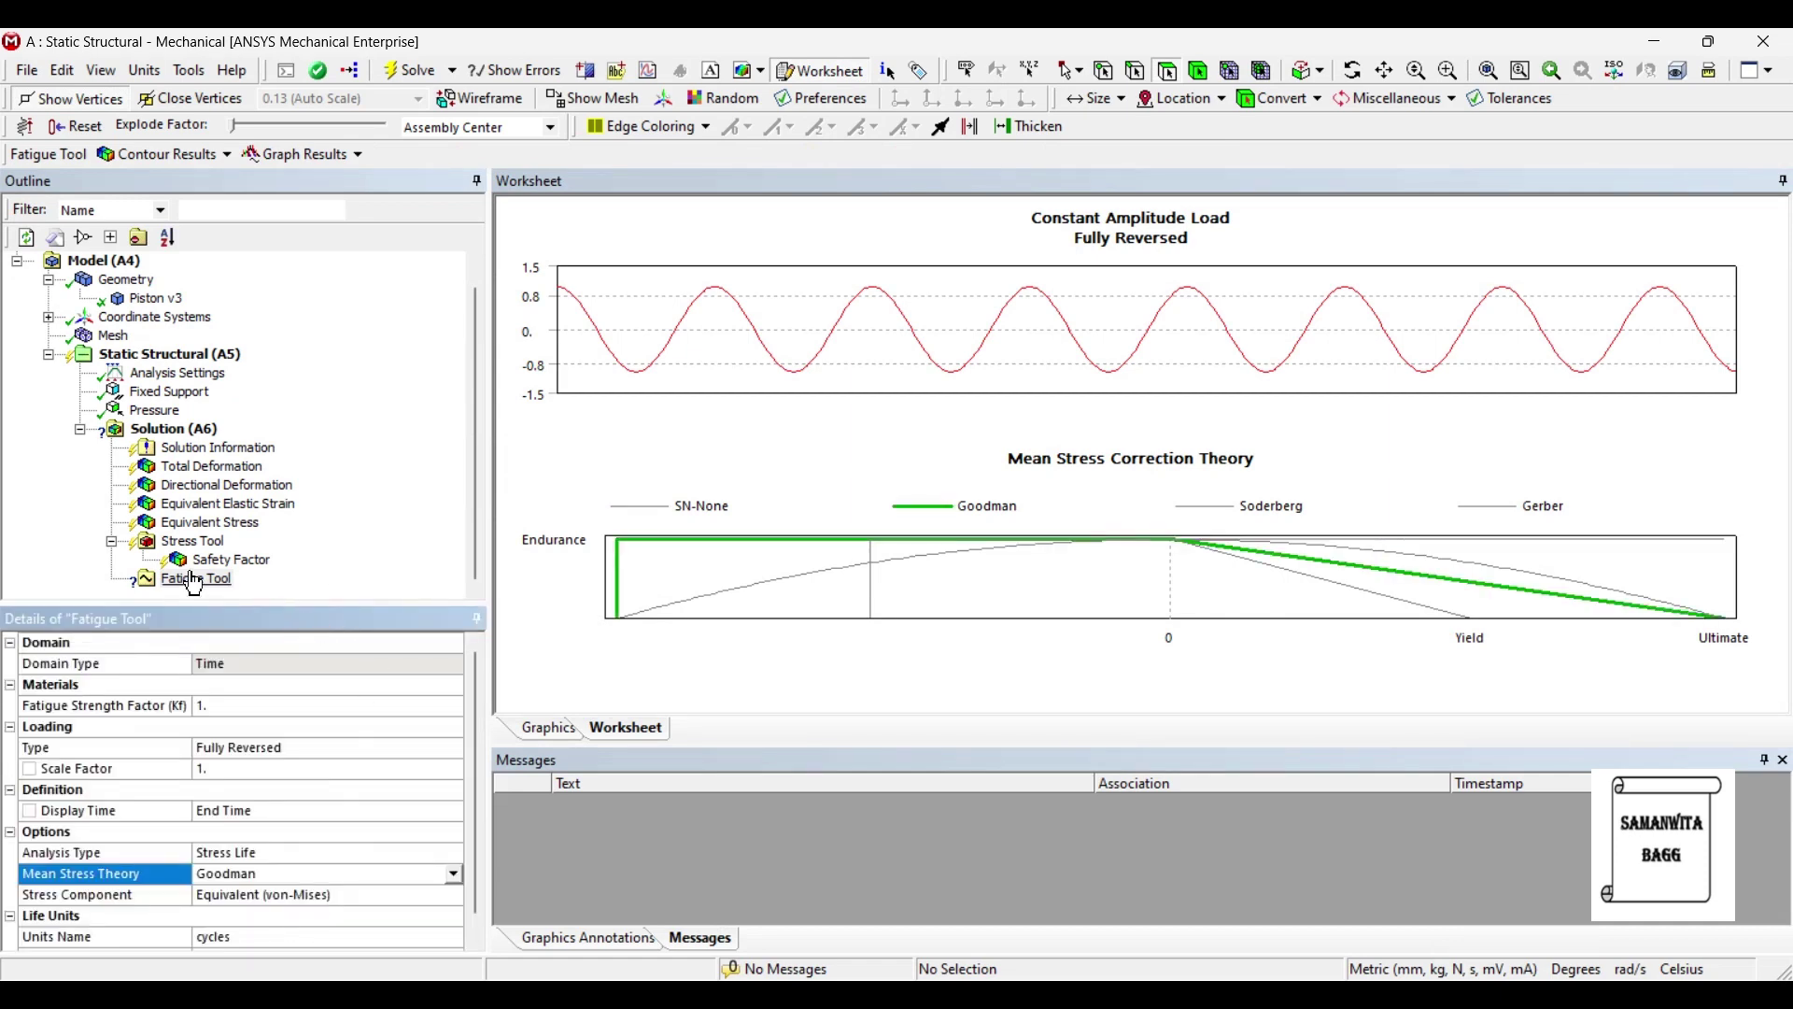
Add Life and Damage results under the Fatigue Tool and solve the analysis.
{"action": "right_click", "coordinate": [194, 583]}
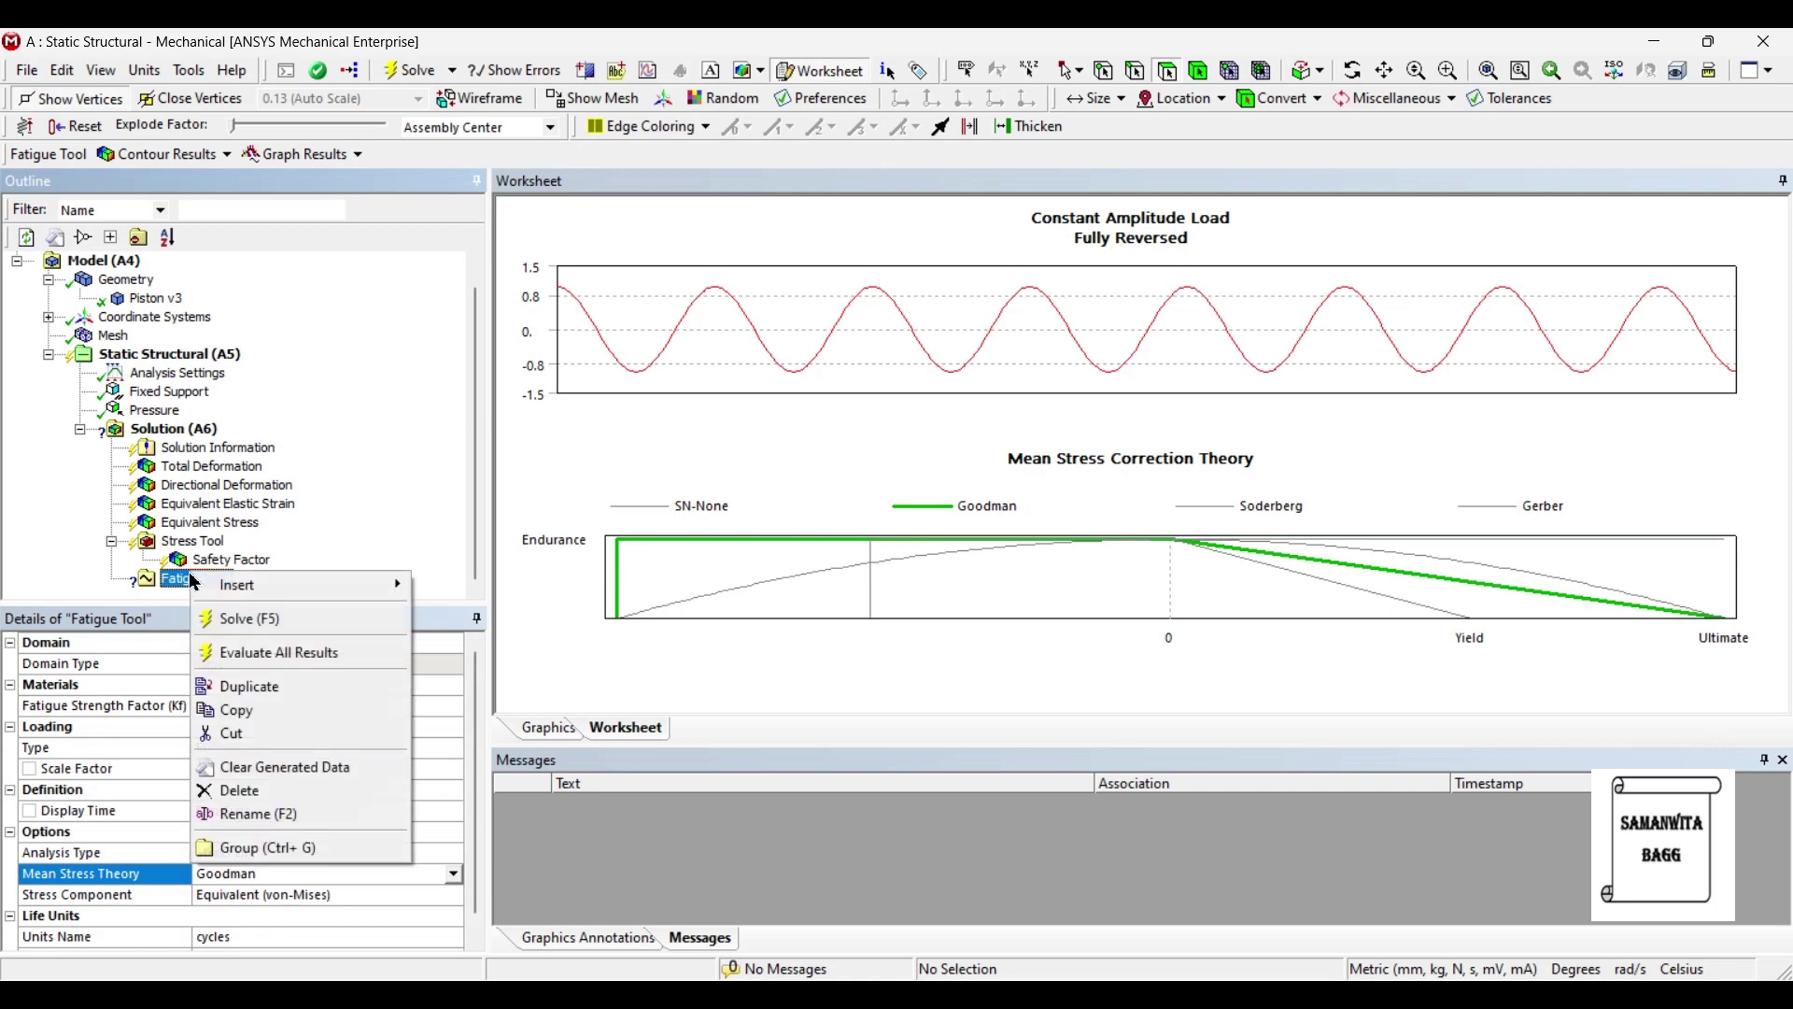
{"action": "mouse_move", "coordinate": [230, 581]}
{"action": "left_click", "coordinate": [480, 594]}
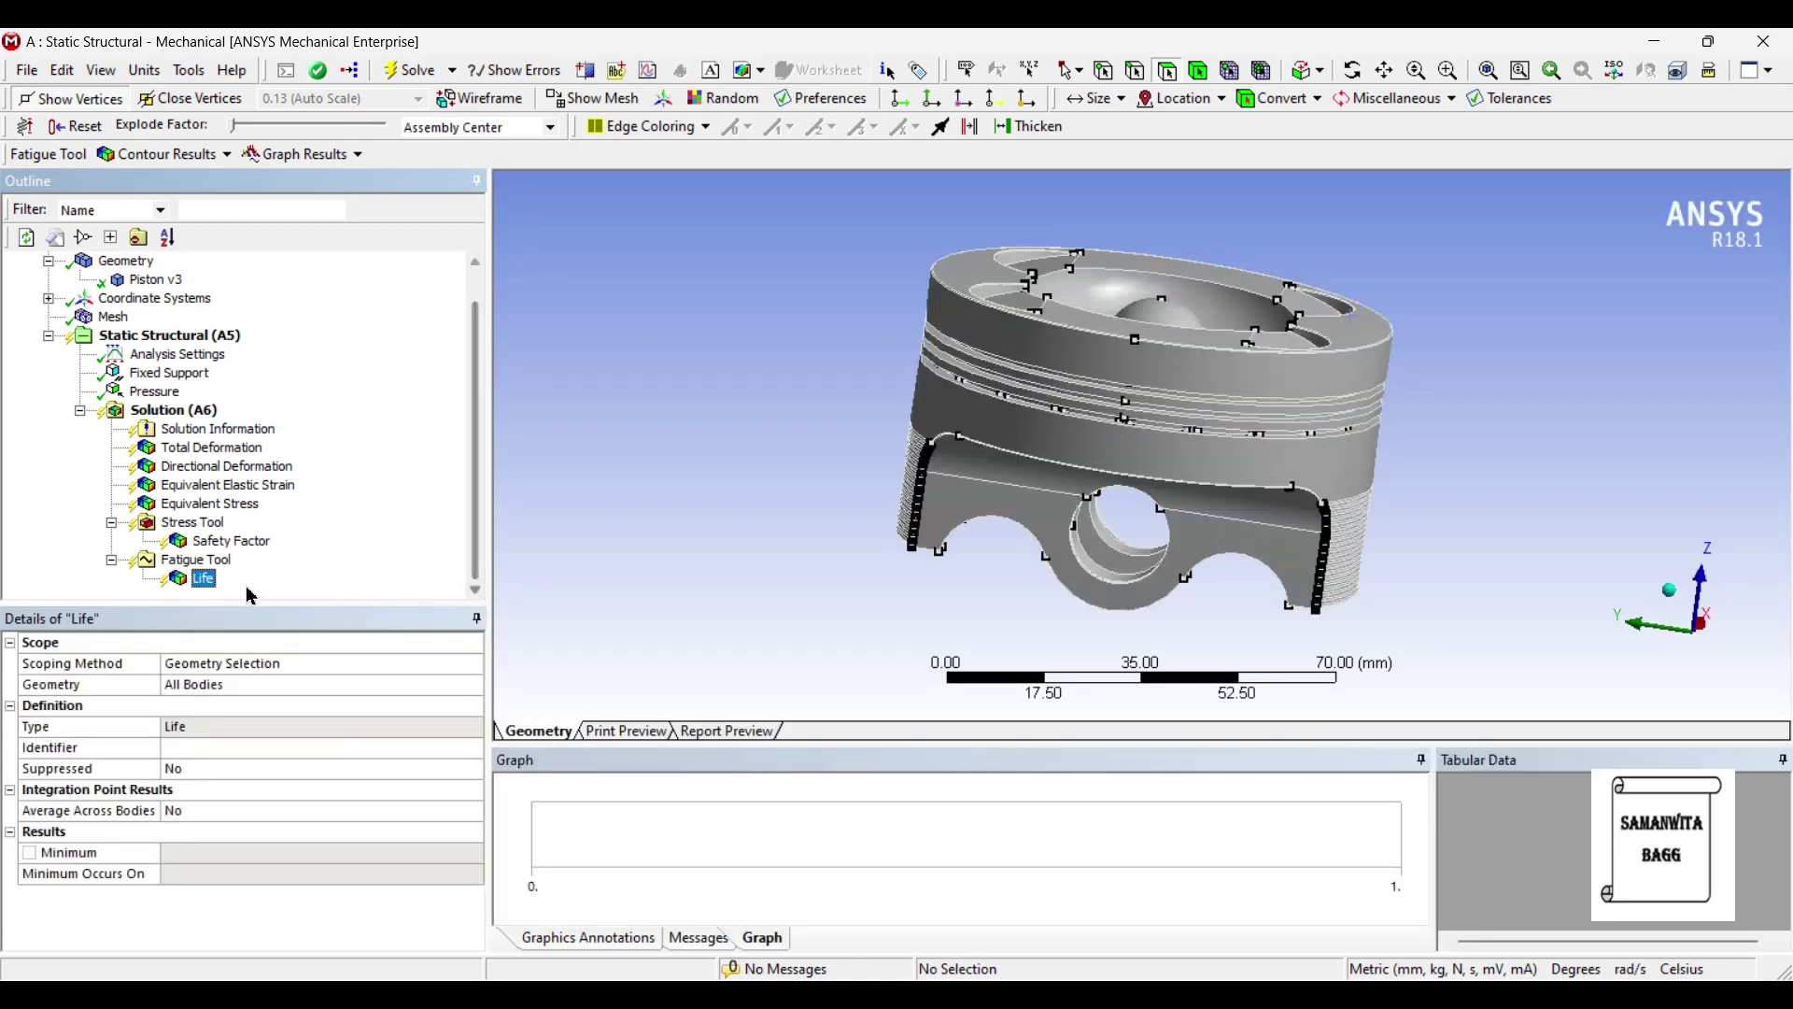
{"action": "right_click", "coordinate": [217, 561]}
{"action": "mouse_move", "coordinate": [243, 583]}
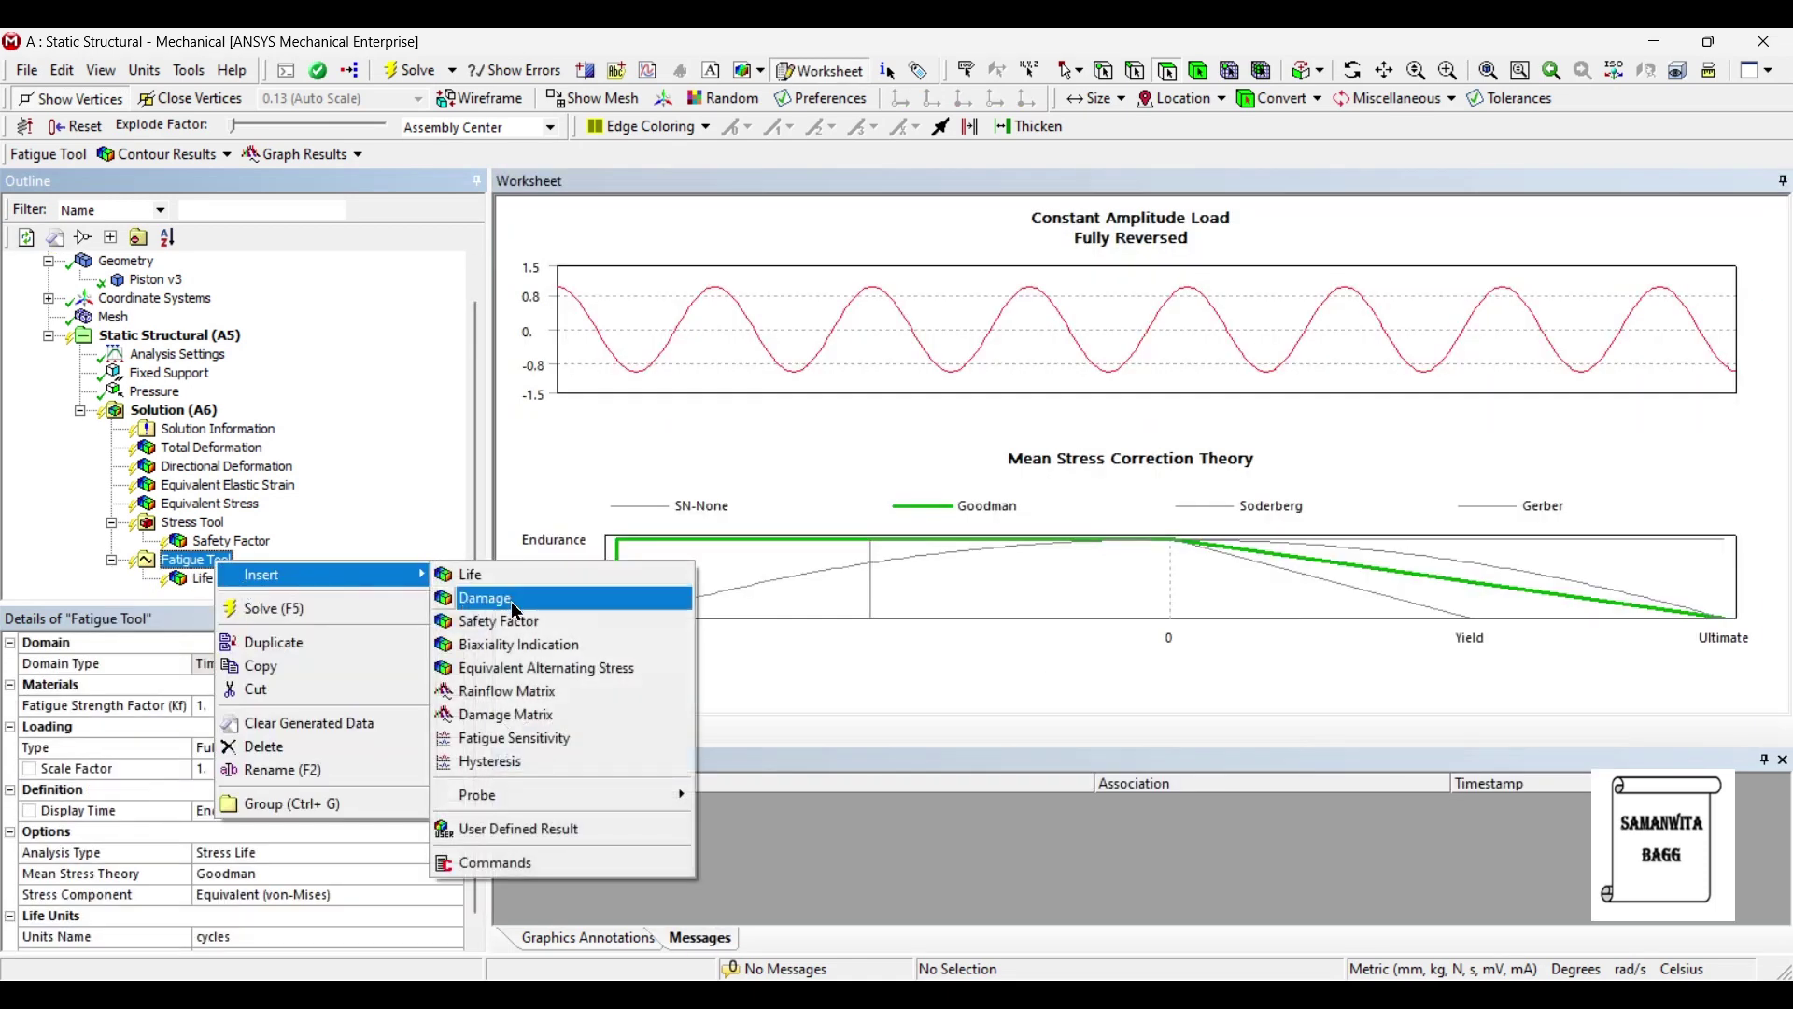
{"action": "left_click", "coordinate": [495, 597]}
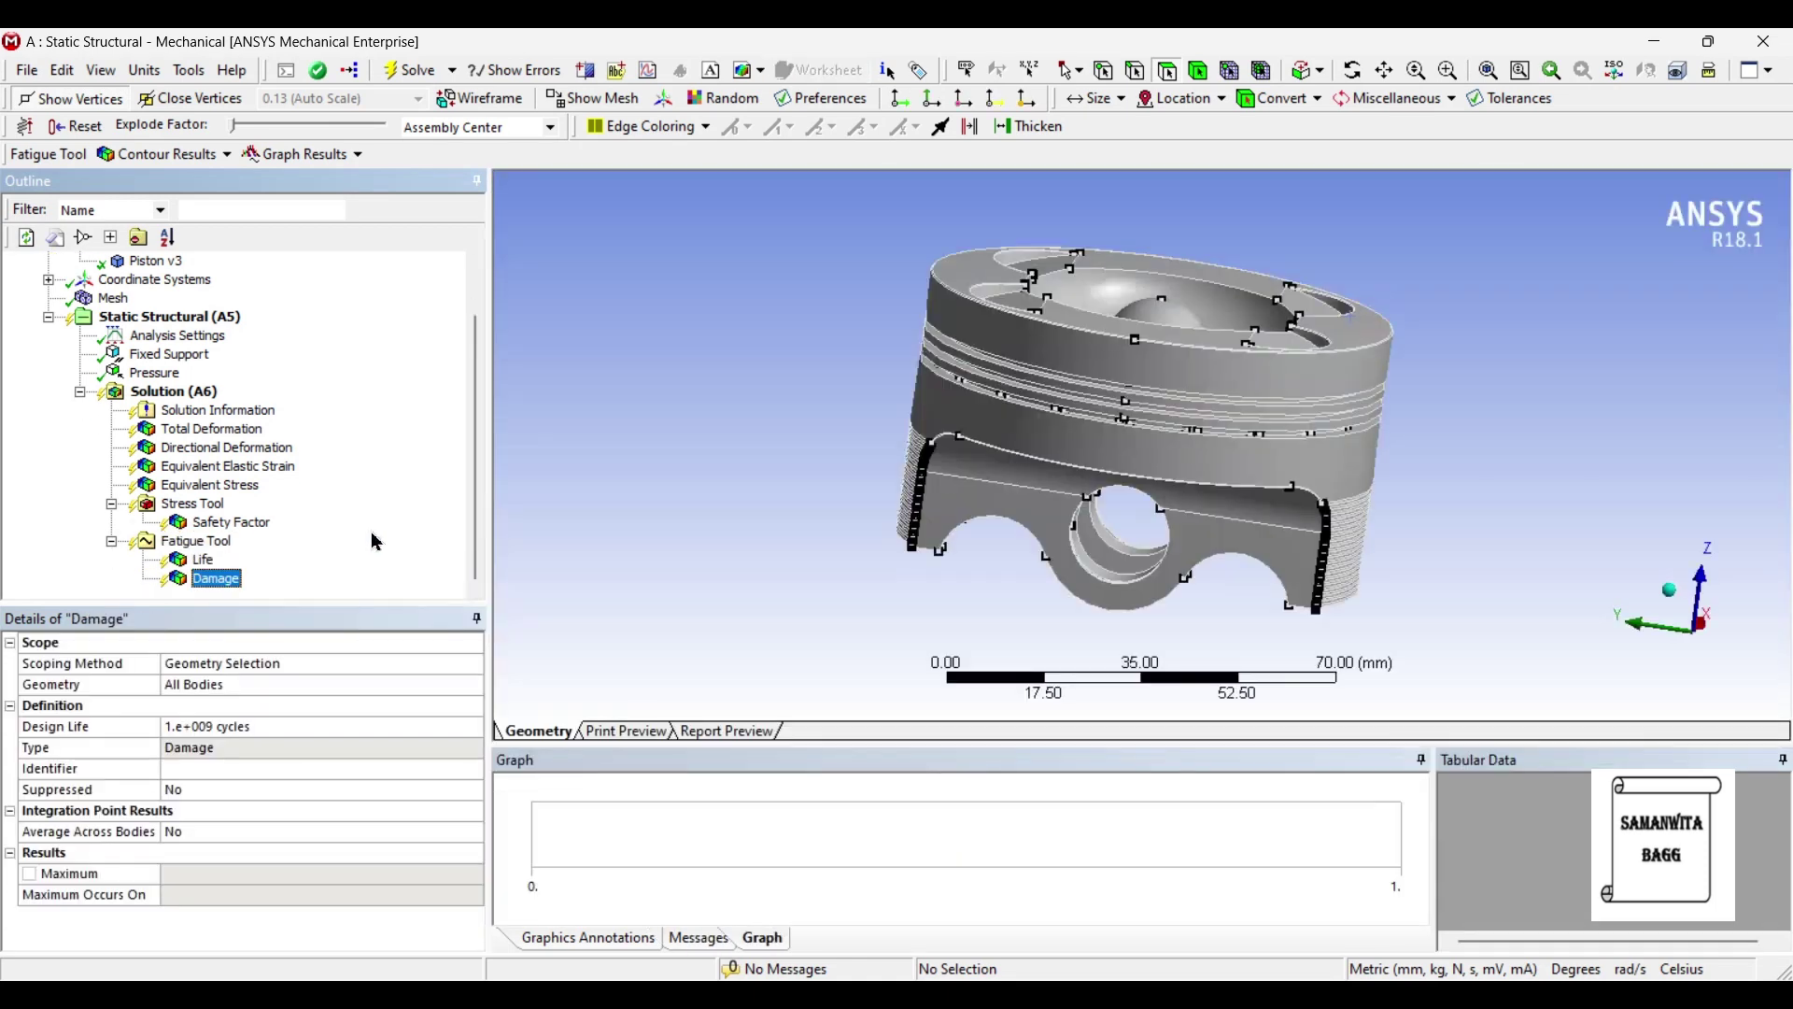
{"action": "left_click", "coordinate": [205, 392]}
{"action": "left_click", "coordinate": [416, 71]}
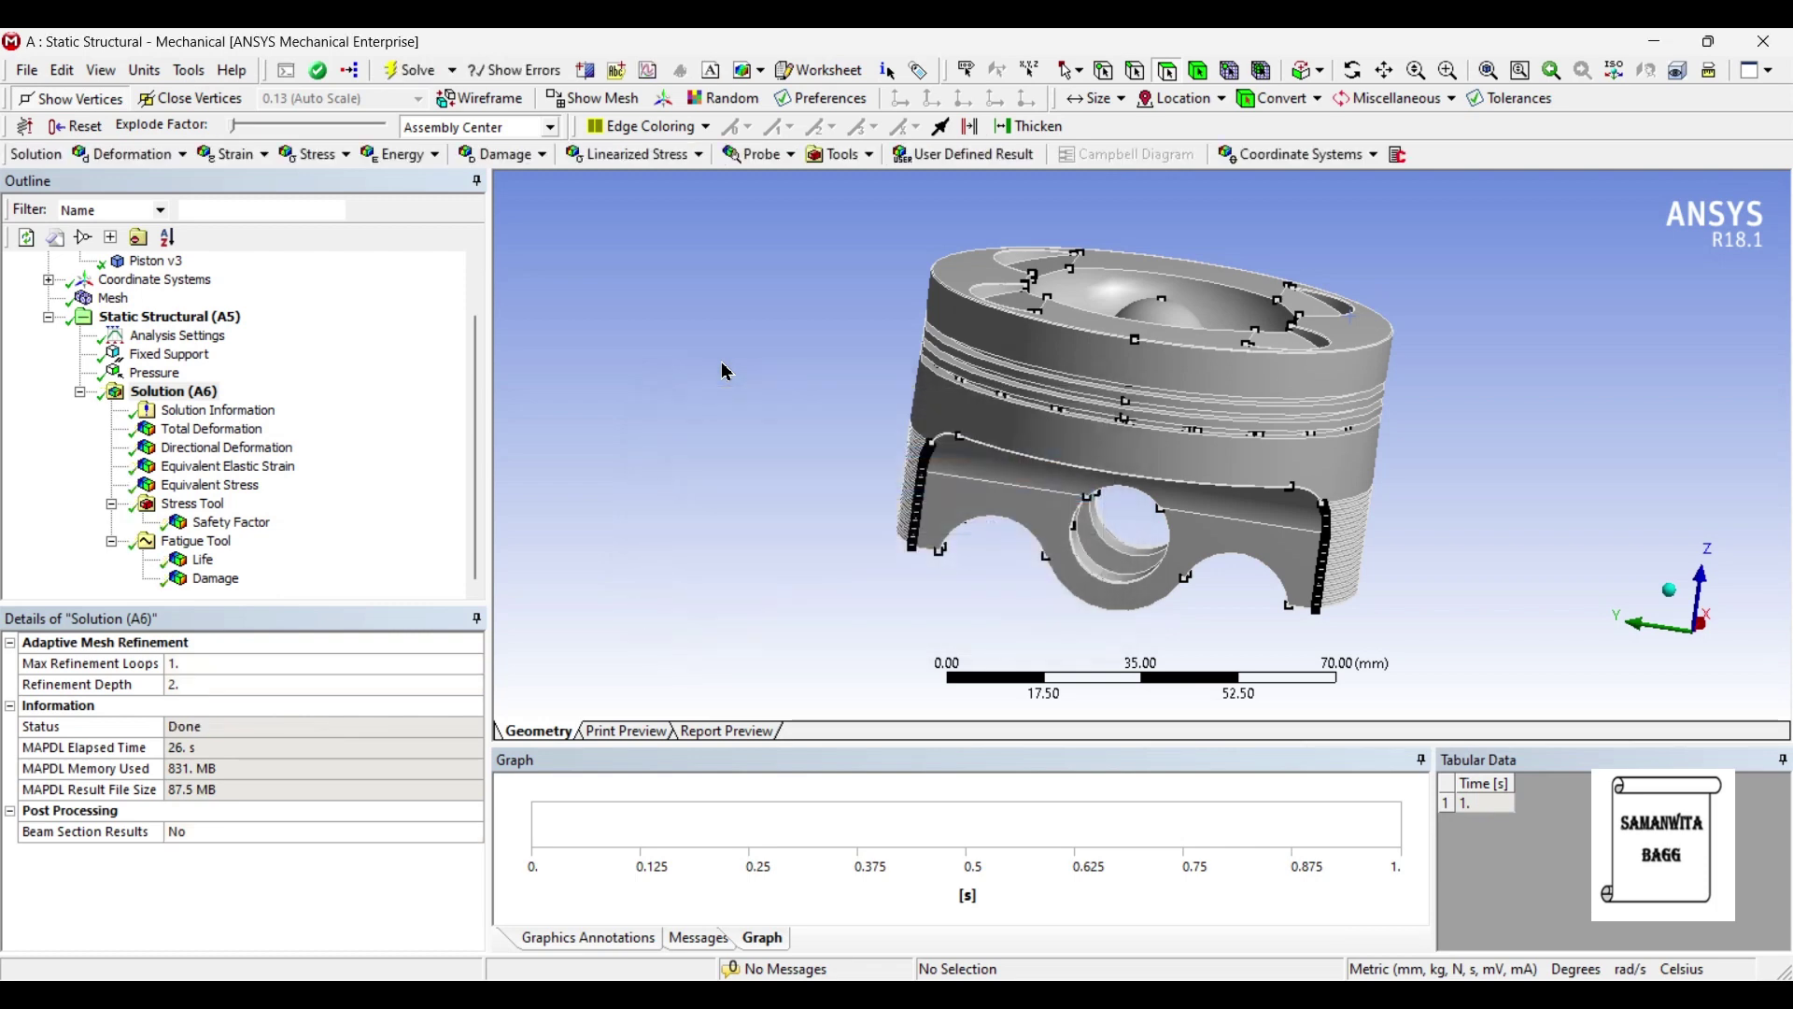
Inspect Total Deformation contours (max 0.45429 mm) from several angles, then show the Z-axis Directional Deformation.
{"action": "left_click", "coordinate": [211, 429]}
{"action": "left_click_drag", "start_coordinate": [1138, 402], "coordinate": [1111, 461]}
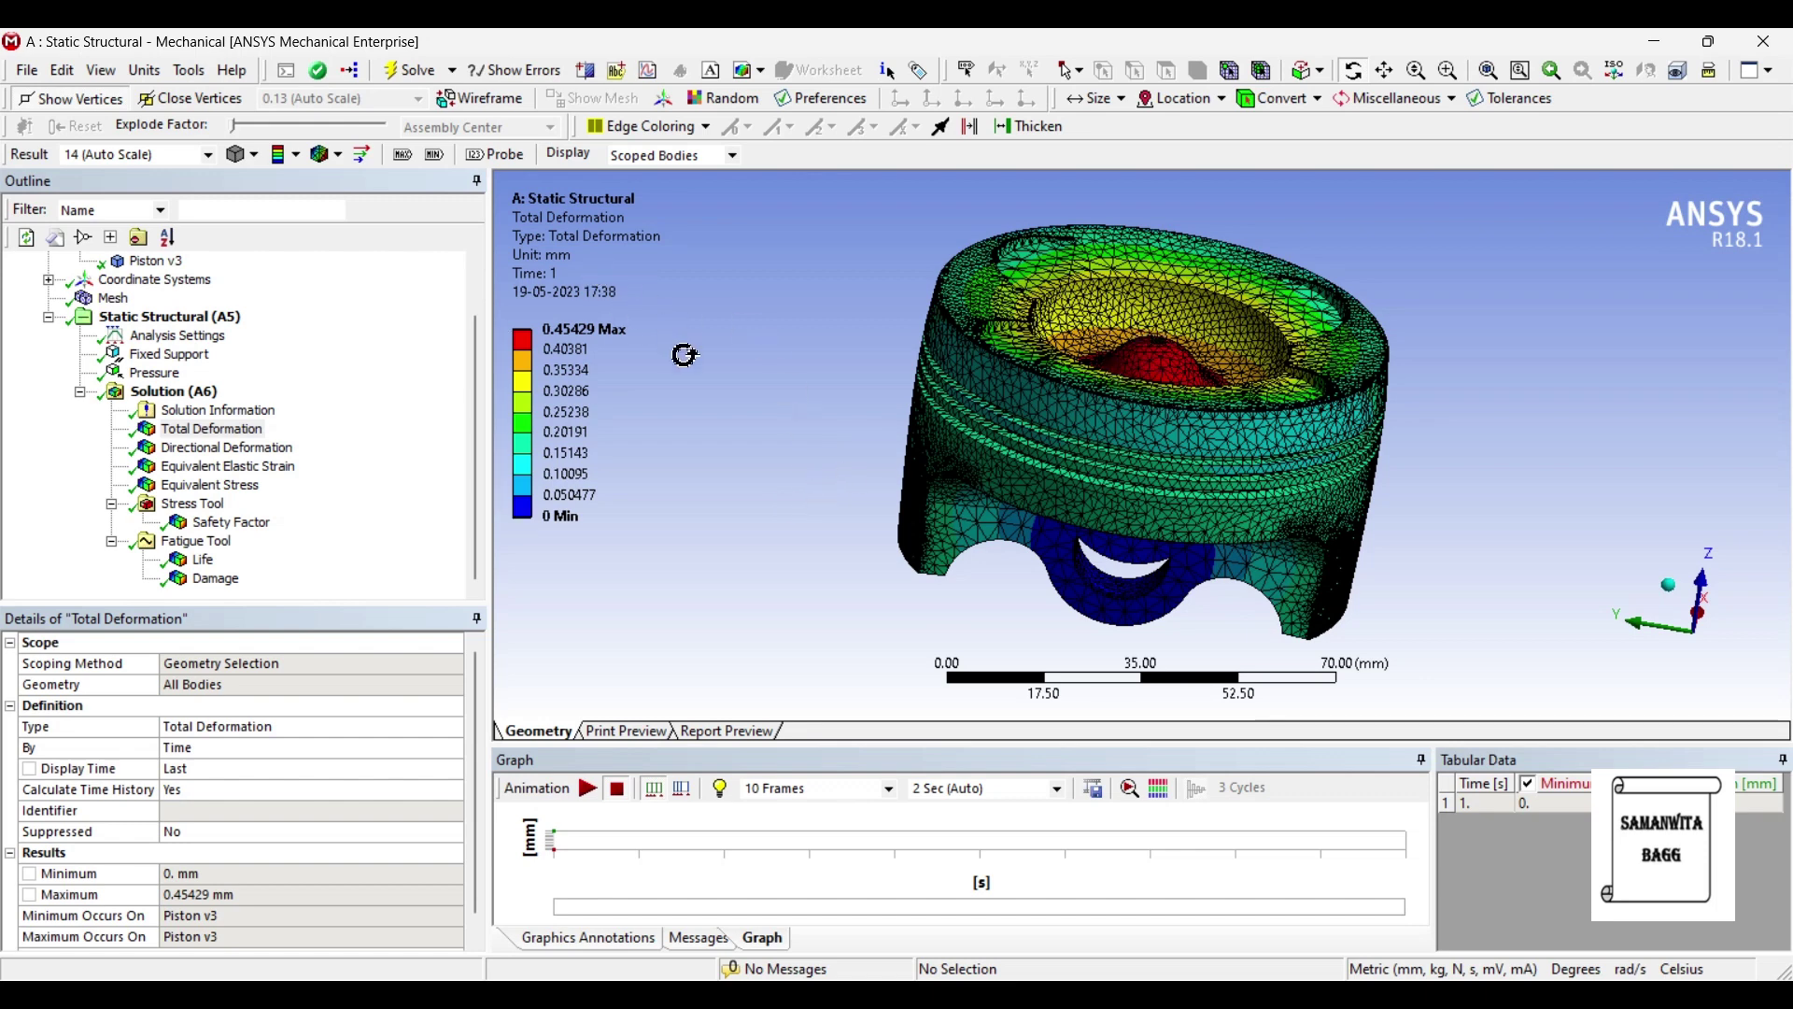
{"action": "left_click_drag", "start_coordinate": [1028, 579], "coordinate": [1151, 467]}
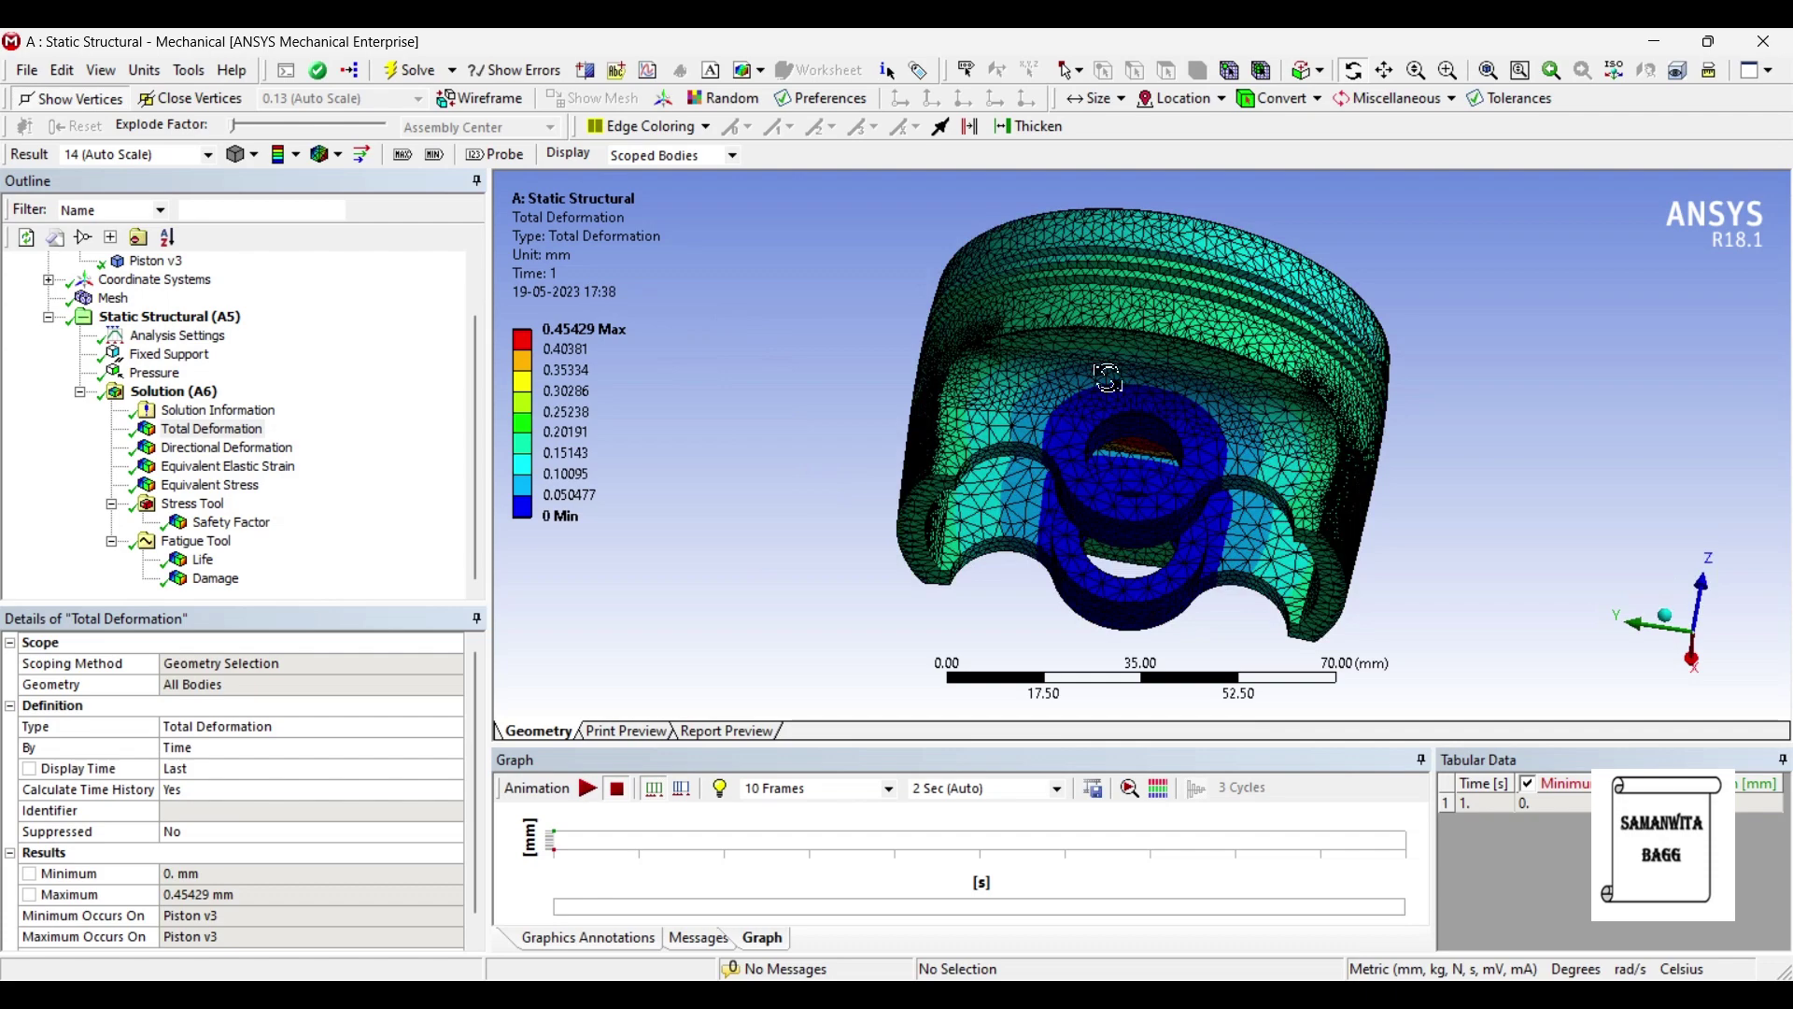
{"action": "left_click_drag", "start_coordinate": [1242, 317], "coordinate": [1212, 404]}
{"action": "left_click", "coordinate": [264, 452]}
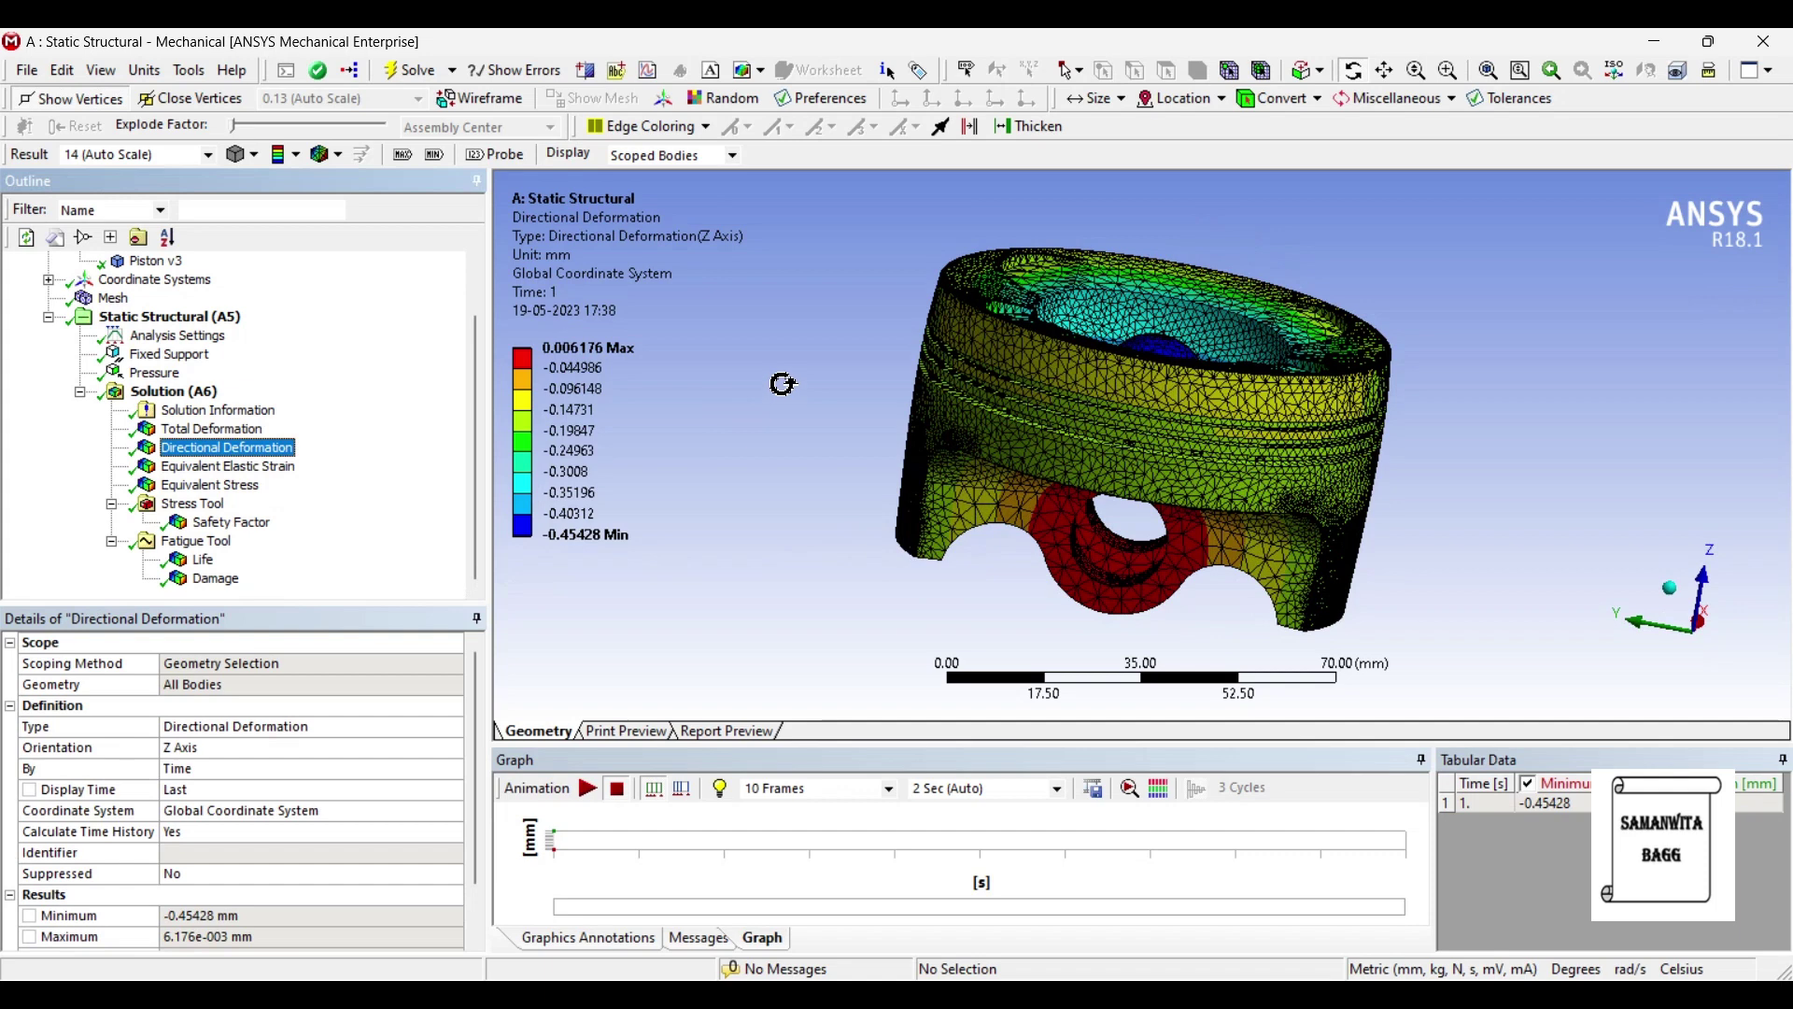
Play and stop the directional deformation animation, then tag its maximum and minimum values.
{"action": "left_click", "coordinate": [587, 789]}
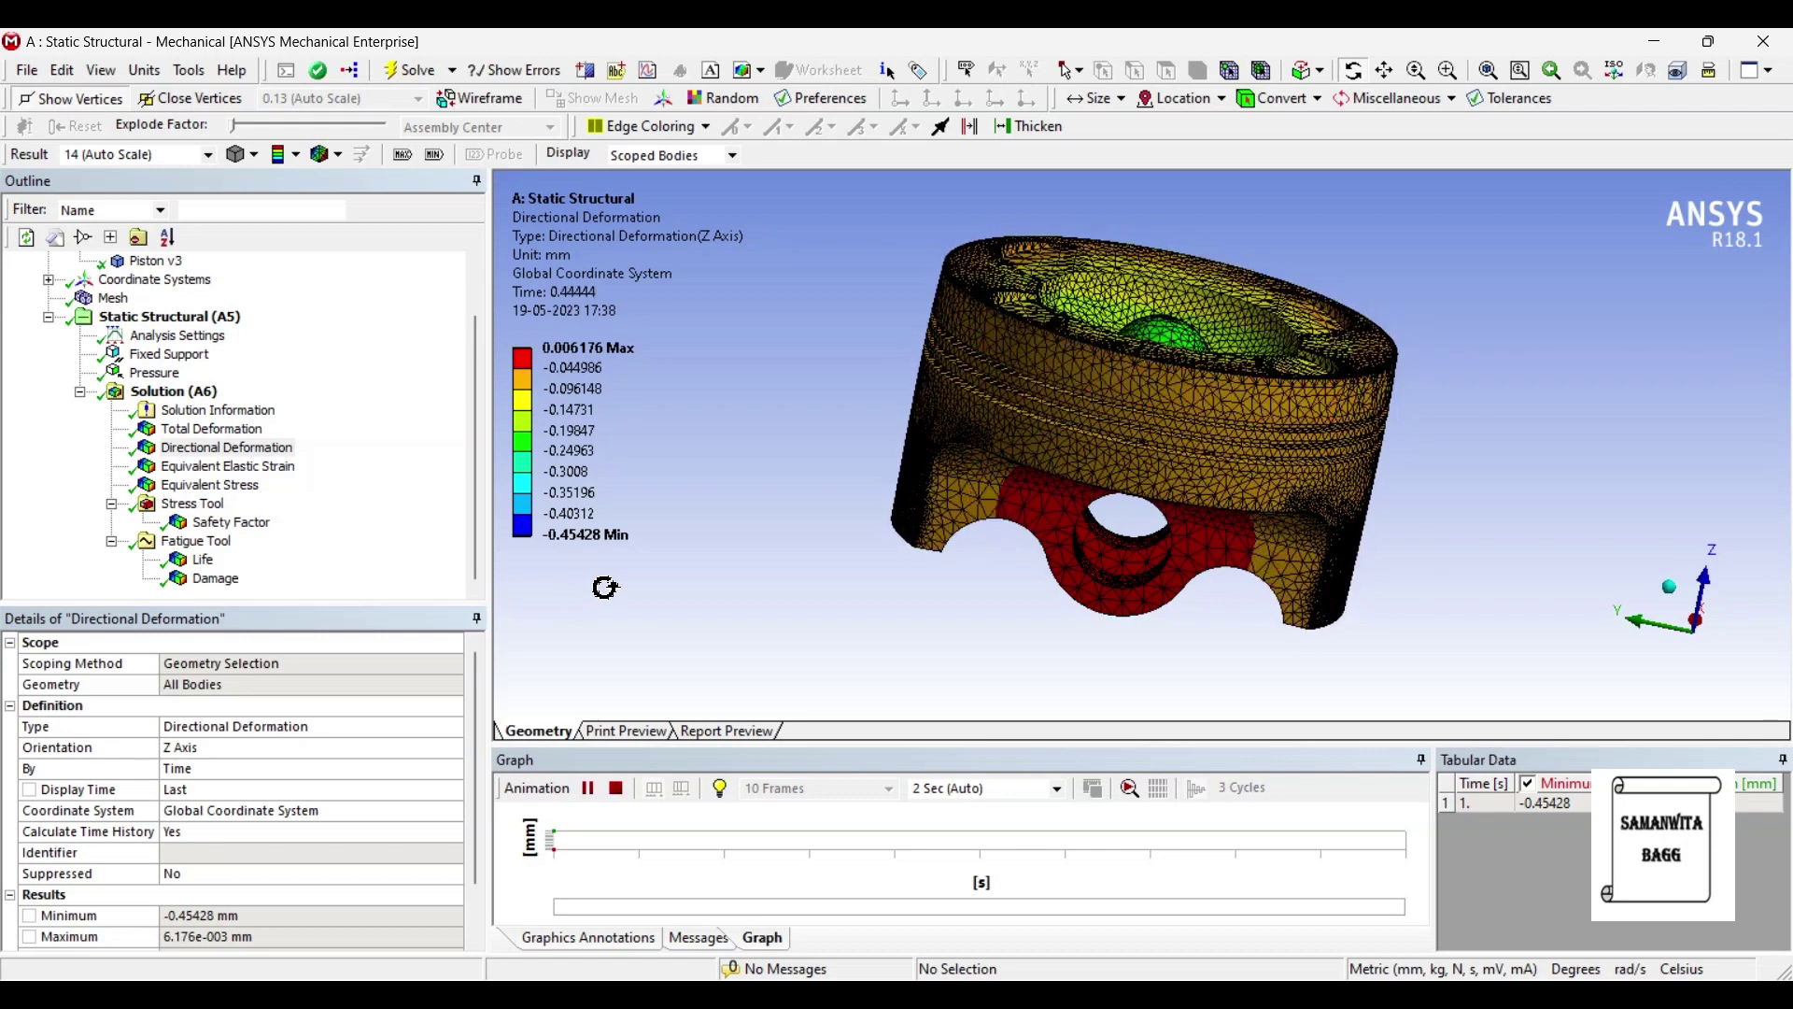
{"action": "left_click", "coordinate": [587, 787]}
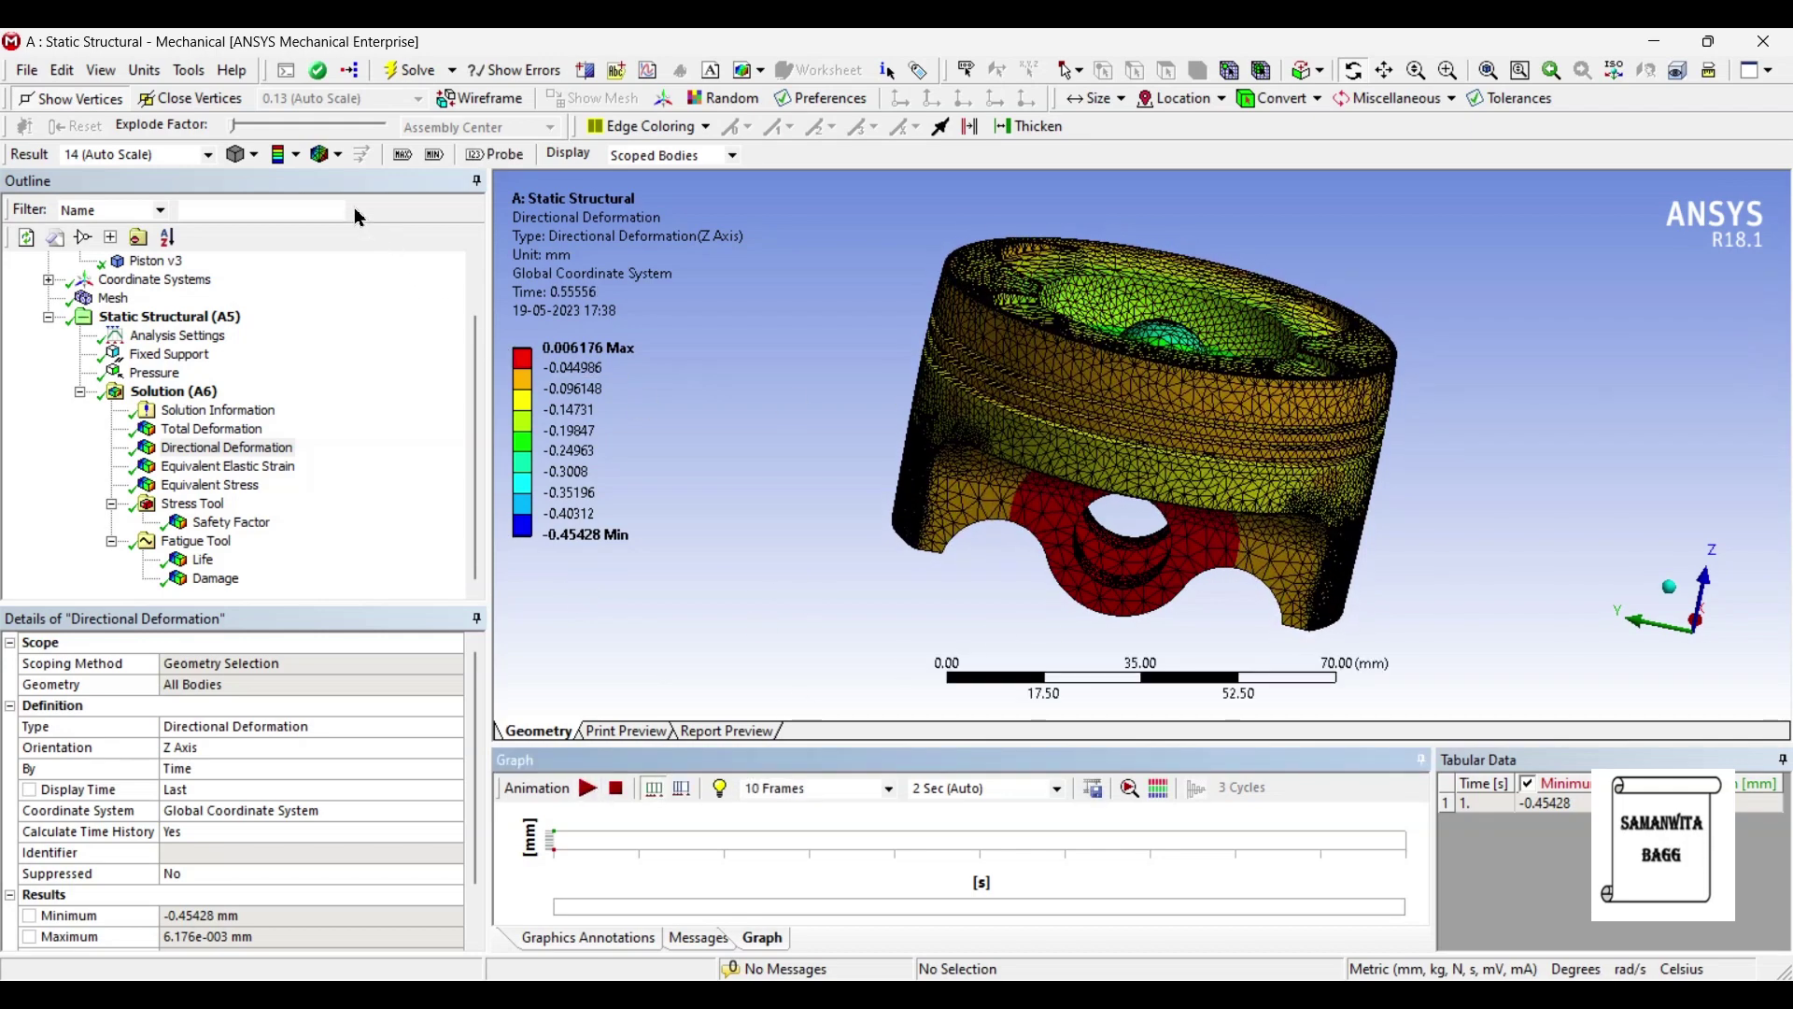
{"action": "left_click", "coordinate": [404, 154]}
{"action": "left_click", "coordinate": [435, 154]}
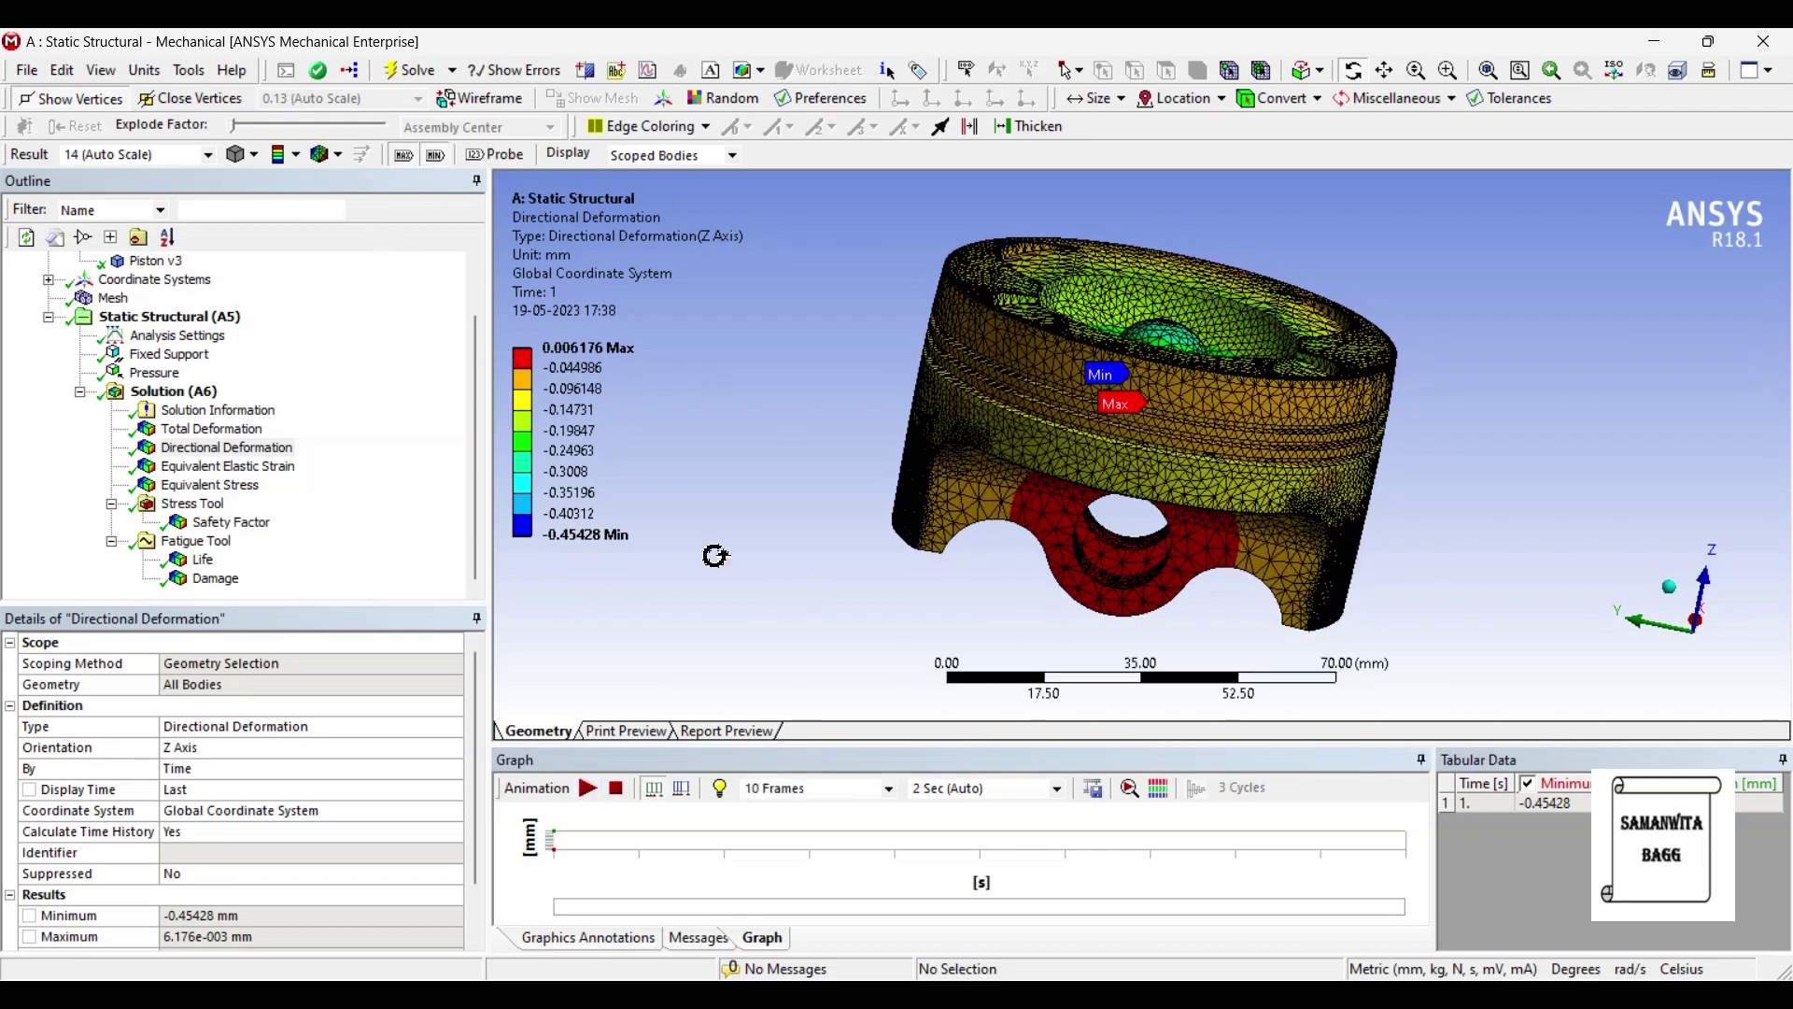
Hide the max/min tags, reposition the piston, and switch to Equivalent Elastic Strain.
{"action": "middle_click_drag", "start_coordinate": [1182, 374], "coordinate": [1170, 516]}
{"action": "left_click", "coordinate": [403, 154]}
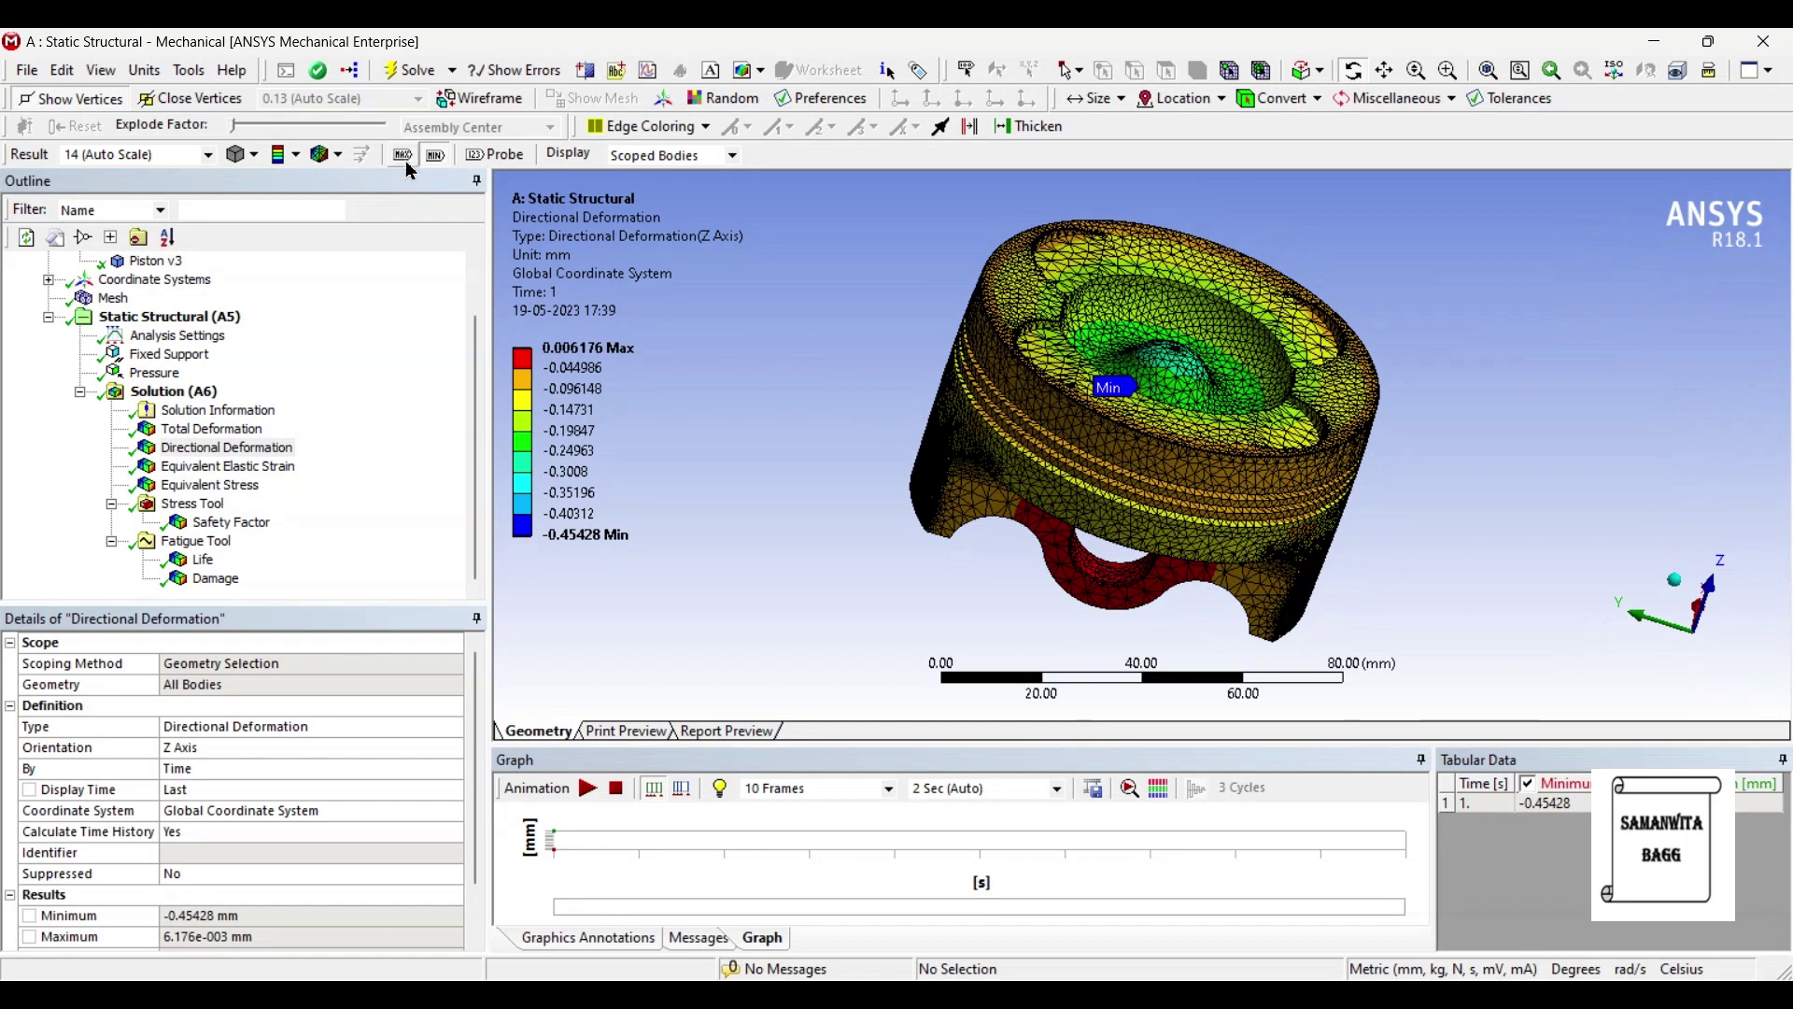
{"action": "left_click", "coordinate": [434, 154]}
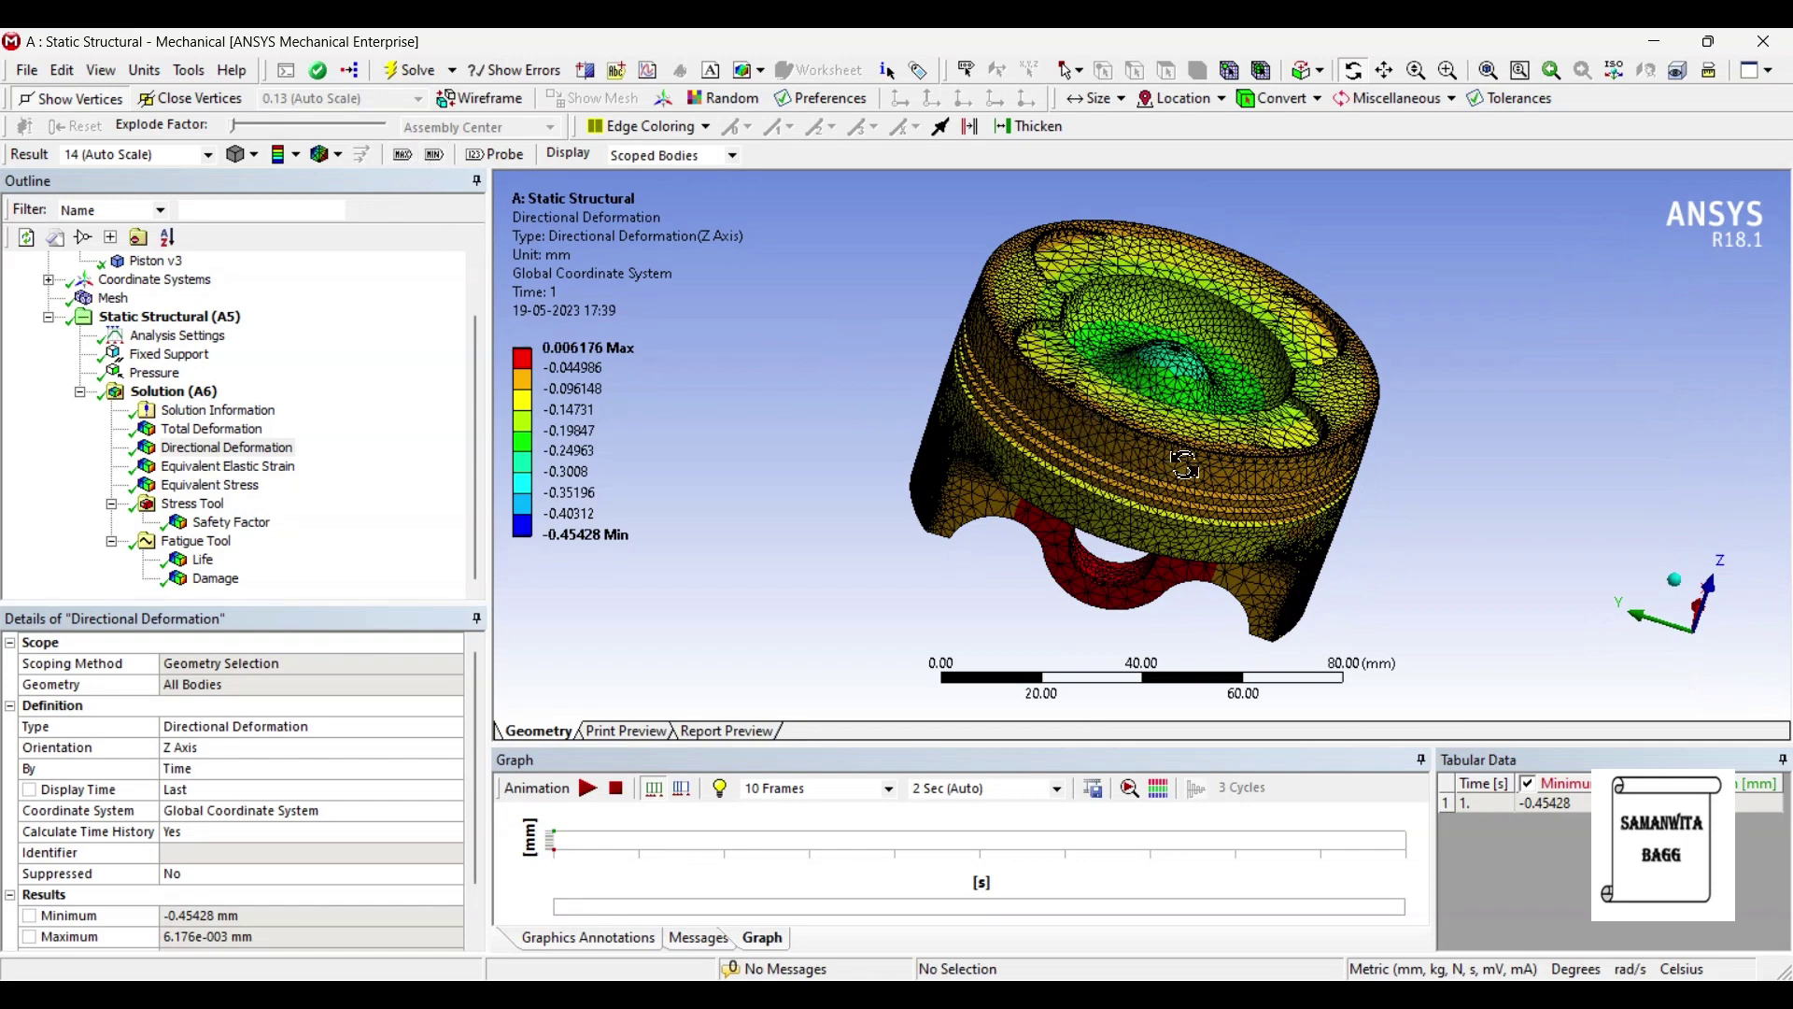
{"action": "middle_click_drag", "start_coordinate": [1255, 482], "coordinate": [1062, 436], "text": "ctrl"}
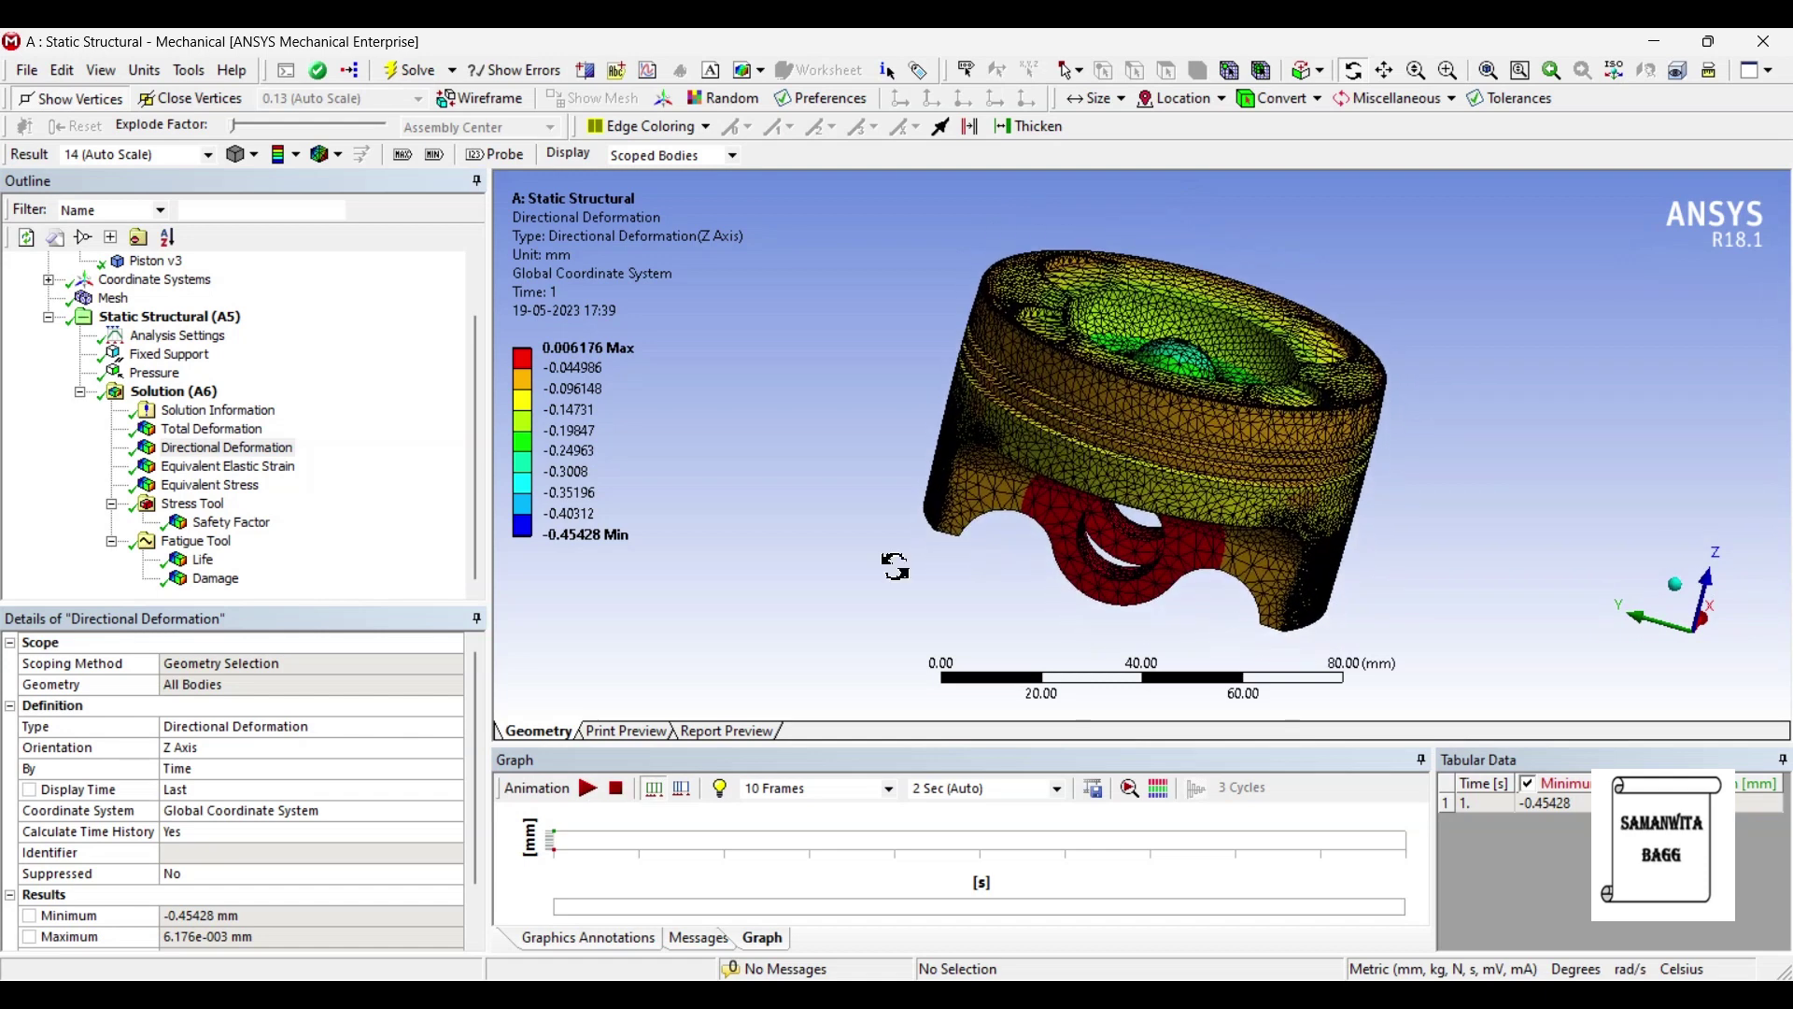
{"action": "left_click", "coordinate": [229, 466]}
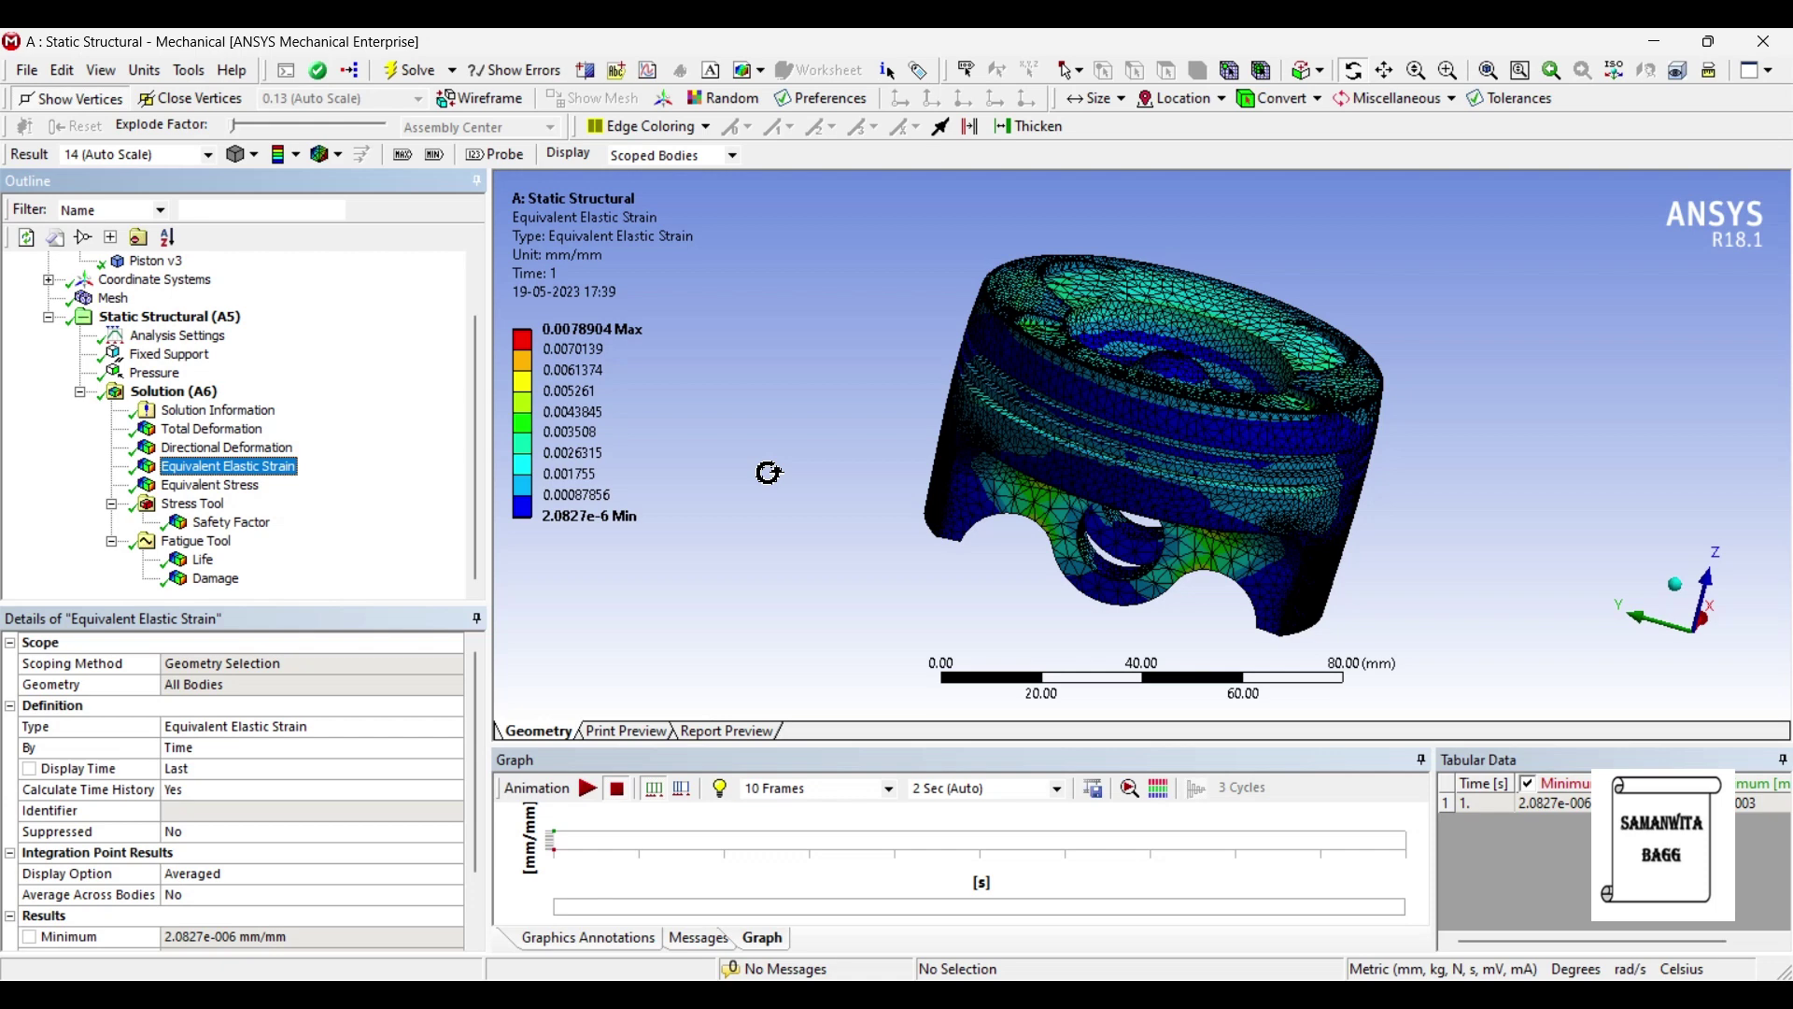
Play the Equivalent Elastic Strain contour animation across the load step.
{"action": "left_click", "coordinate": [588, 788]}
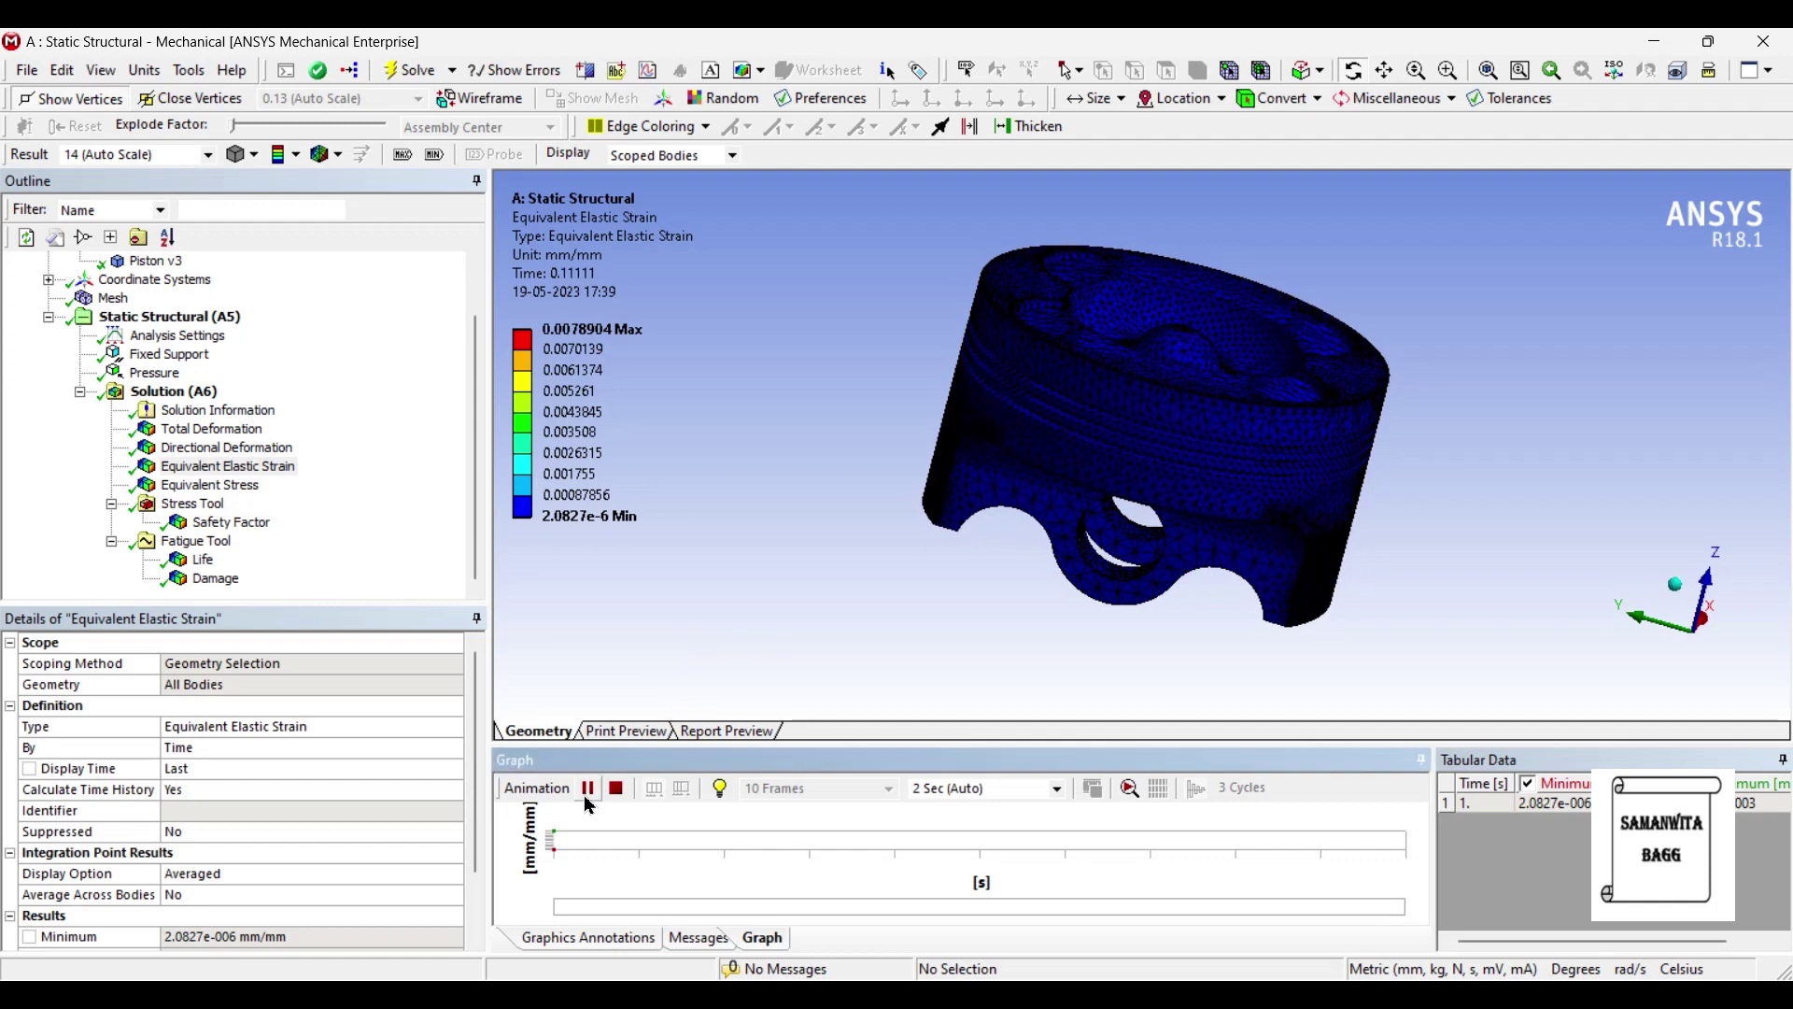
Show Equivalent Stress contours peaking at 559.89 MPa, view the underside, then select Safety Factor.
{"action": "left_click", "coordinate": [210, 484]}
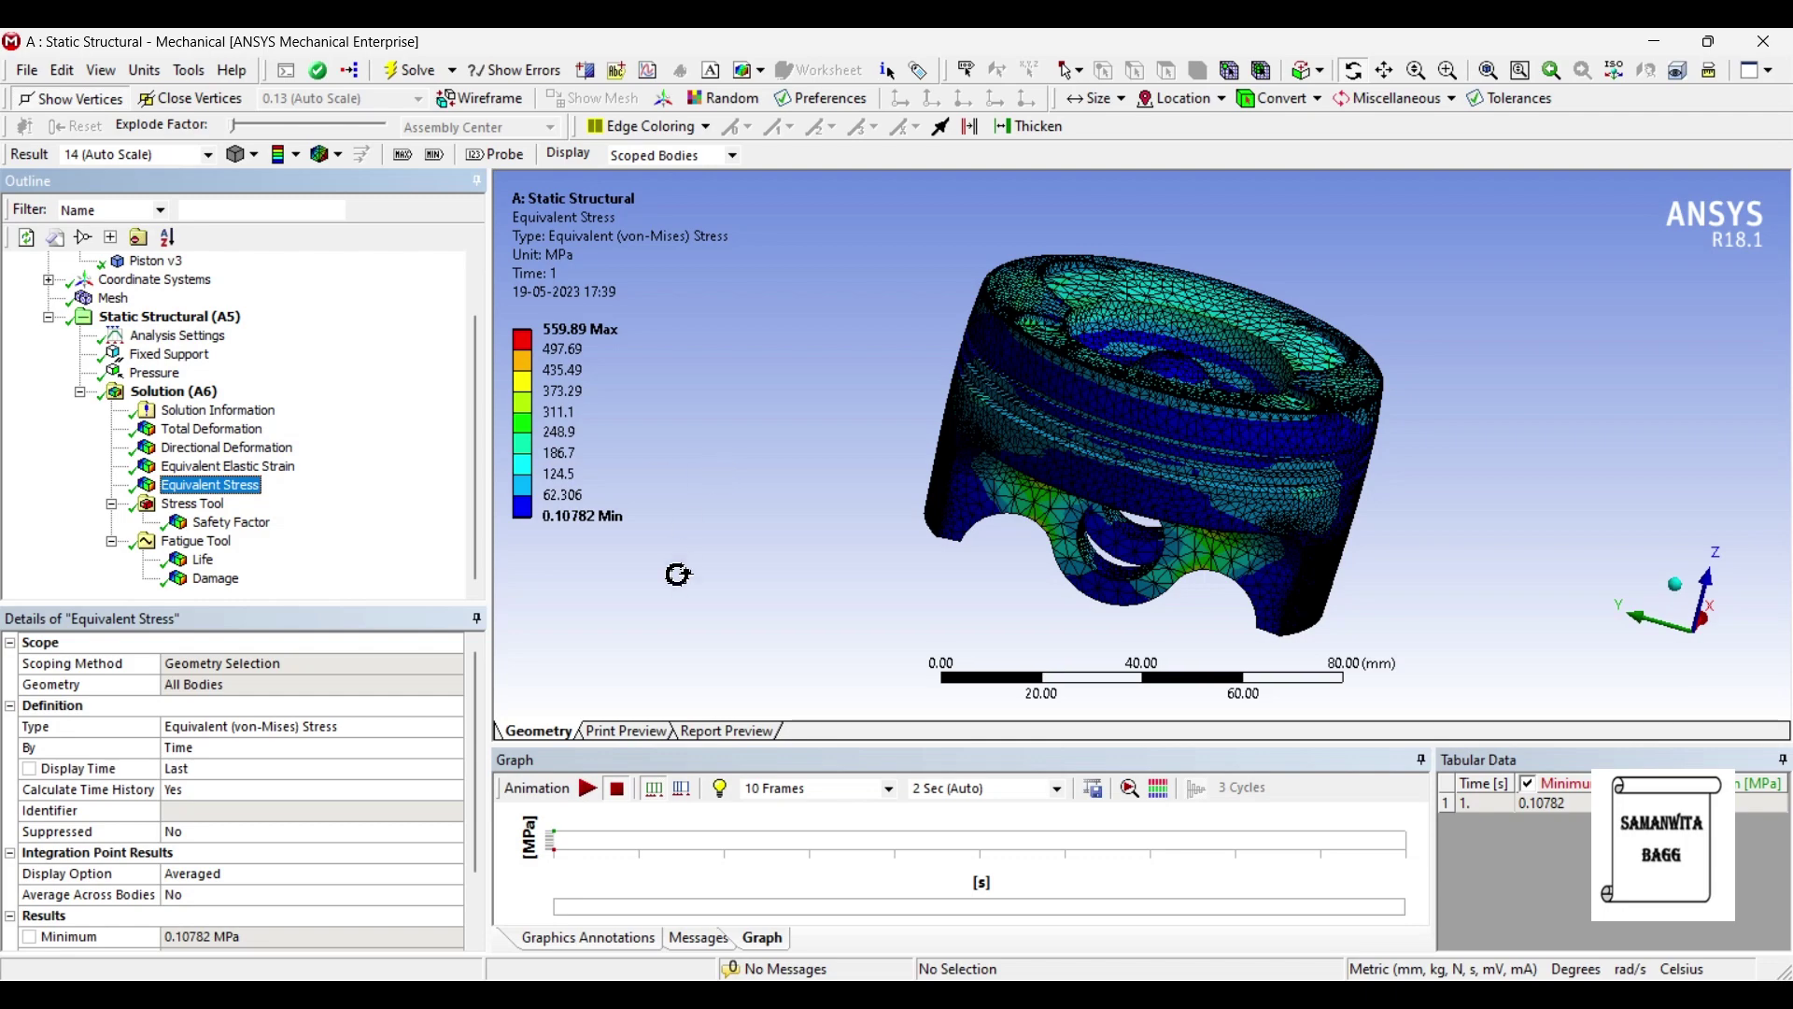
{"action": "middle_click_drag", "start_coordinate": [1136, 464], "coordinate": [1135, 516]}
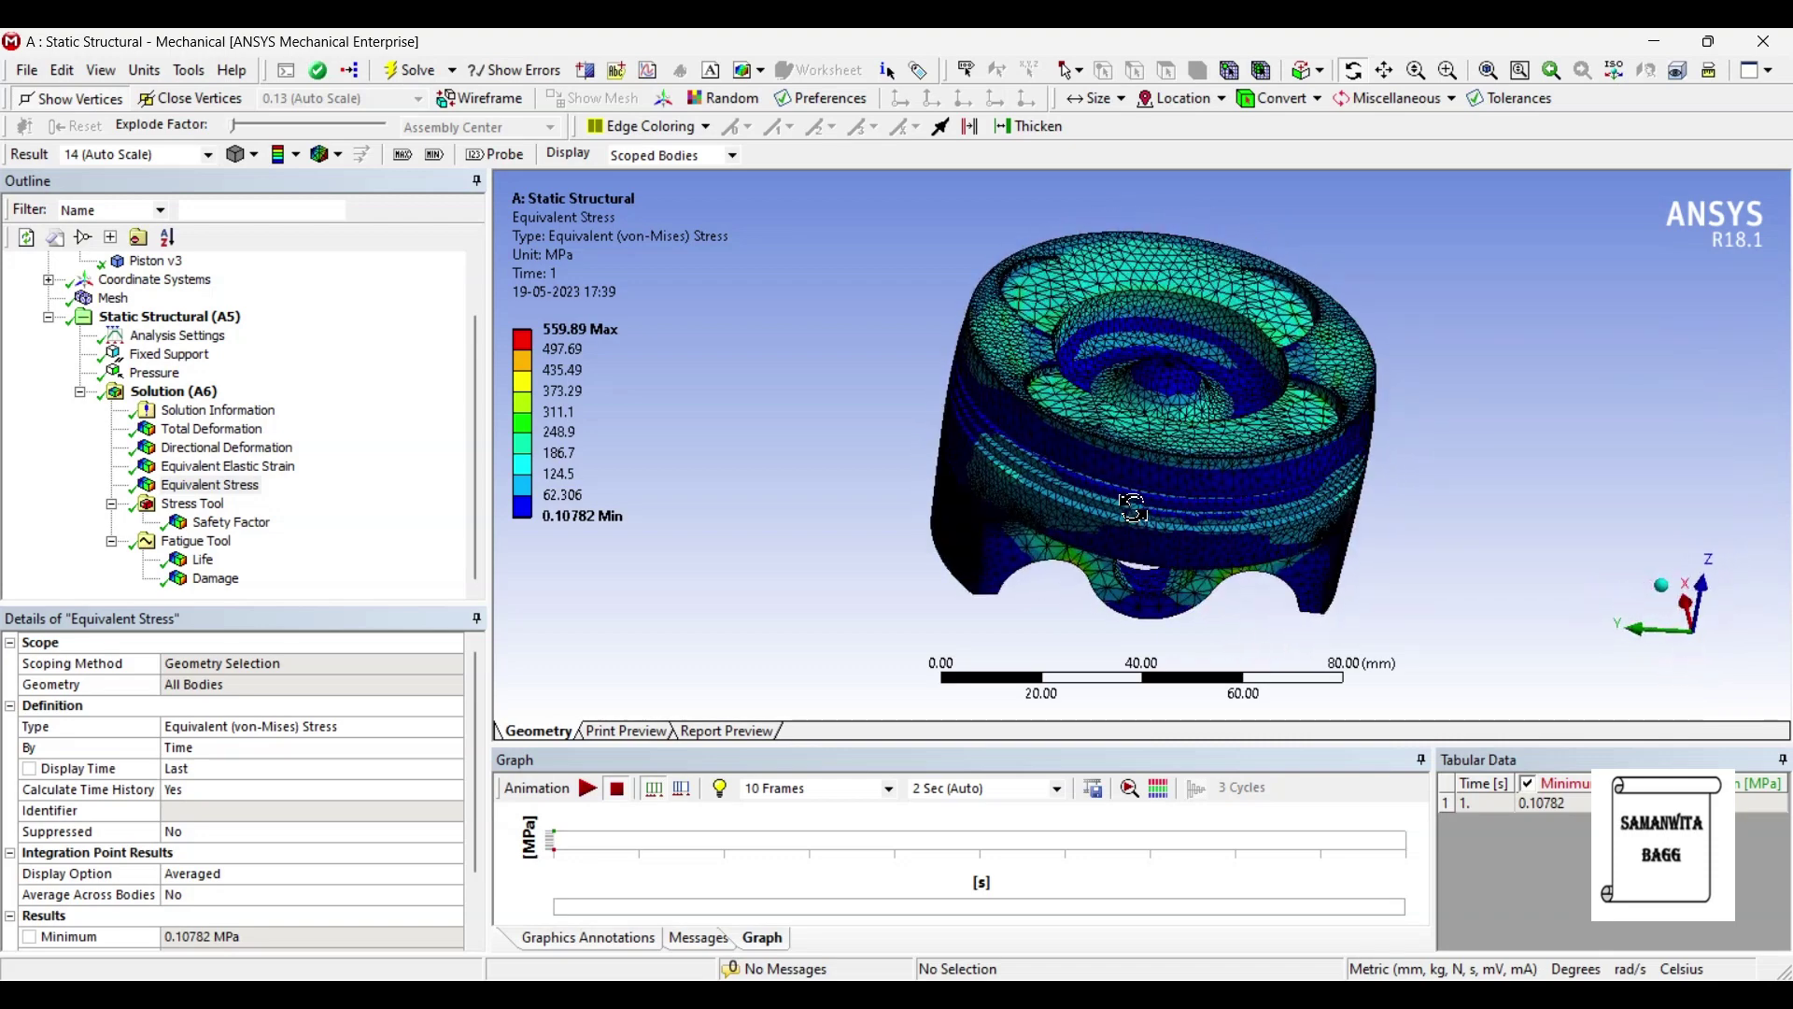
{"action": "left_click", "coordinate": [260, 531]}
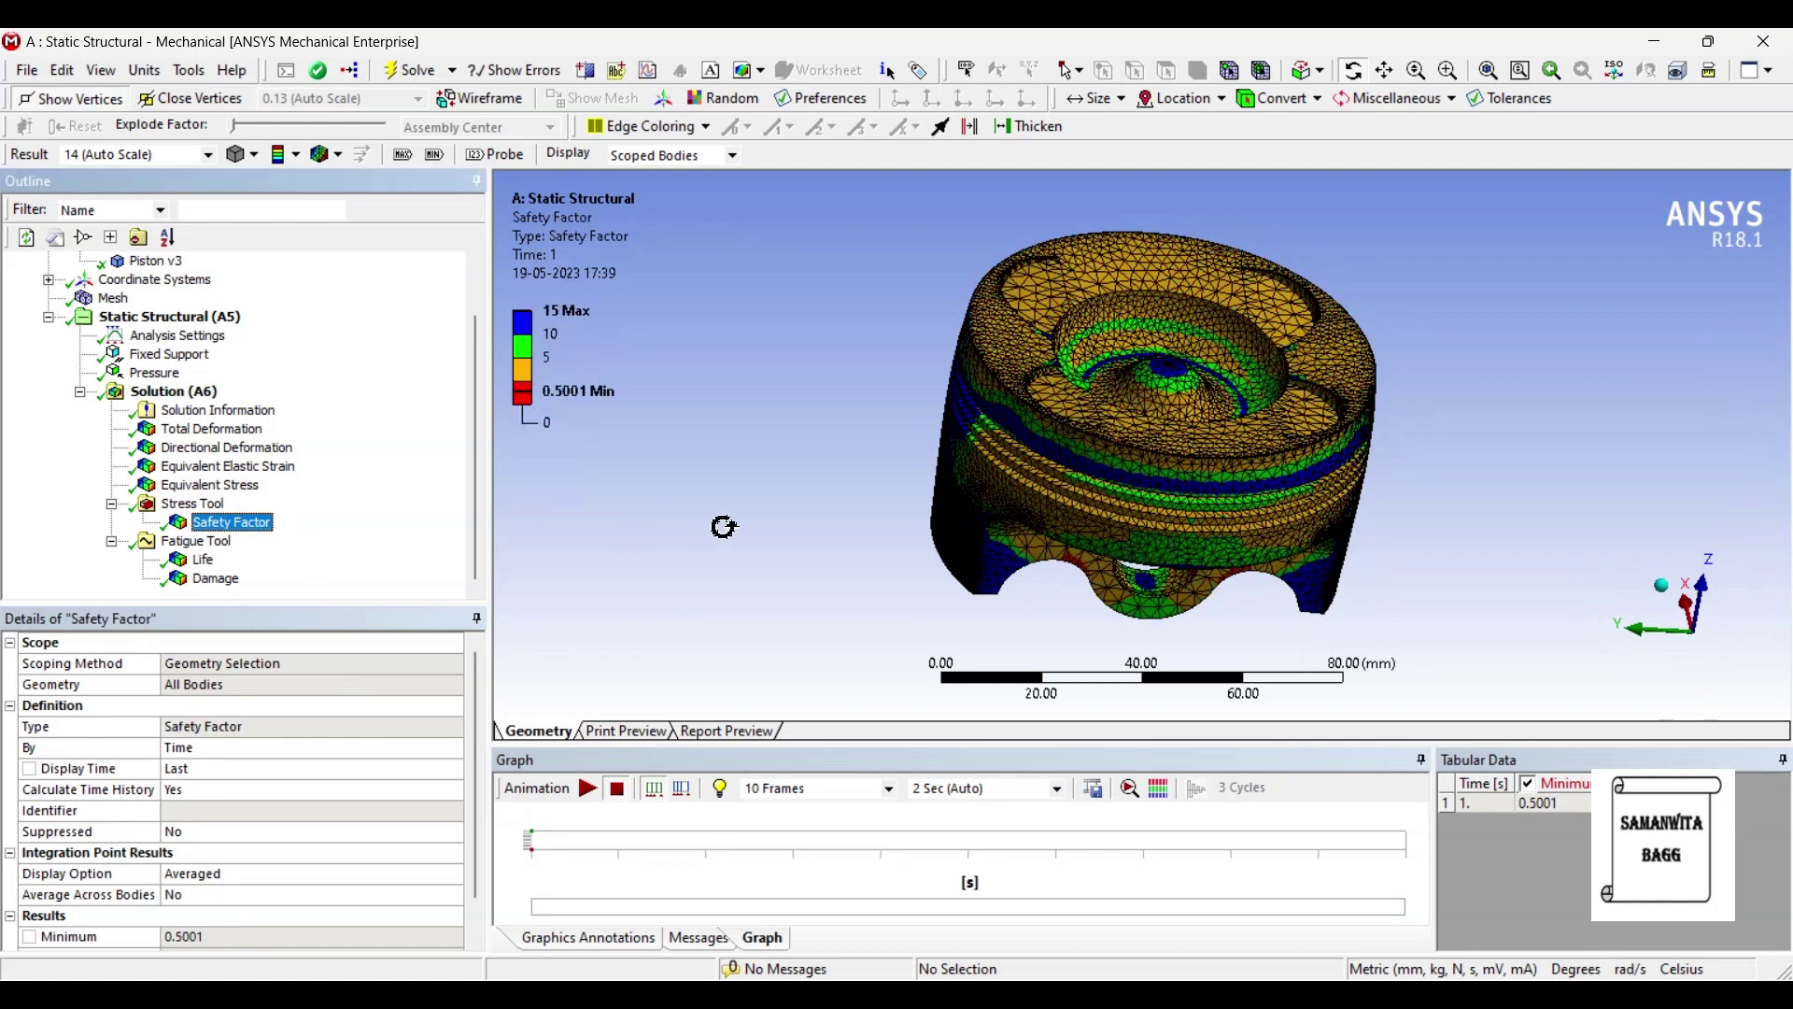
Add extra contour levels below 5 to the Safety Factor legend.
{"action": "middle_click_drag", "start_coordinate": [886, 501], "coordinate": [899, 473]}
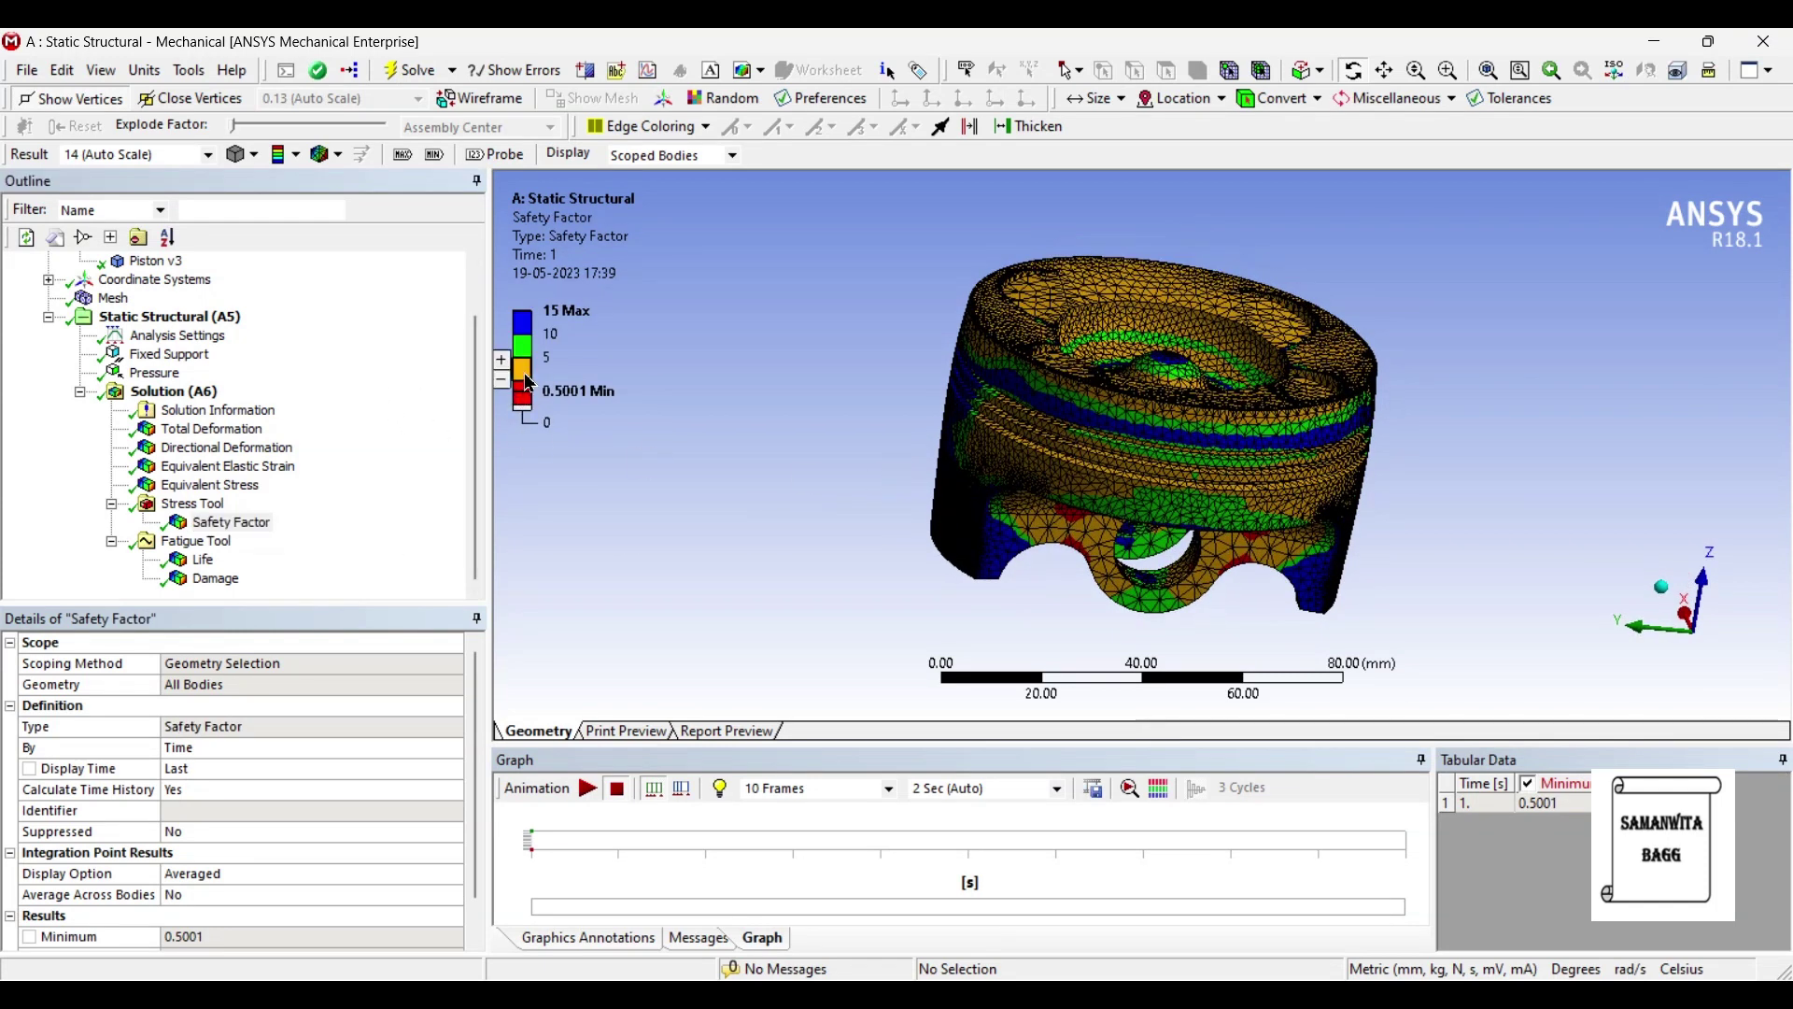
{"action": "left_click", "coordinate": [503, 363]}
{"action": "left_click", "coordinate": [502, 362]}
{"action": "left_click", "coordinate": [503, 360]}
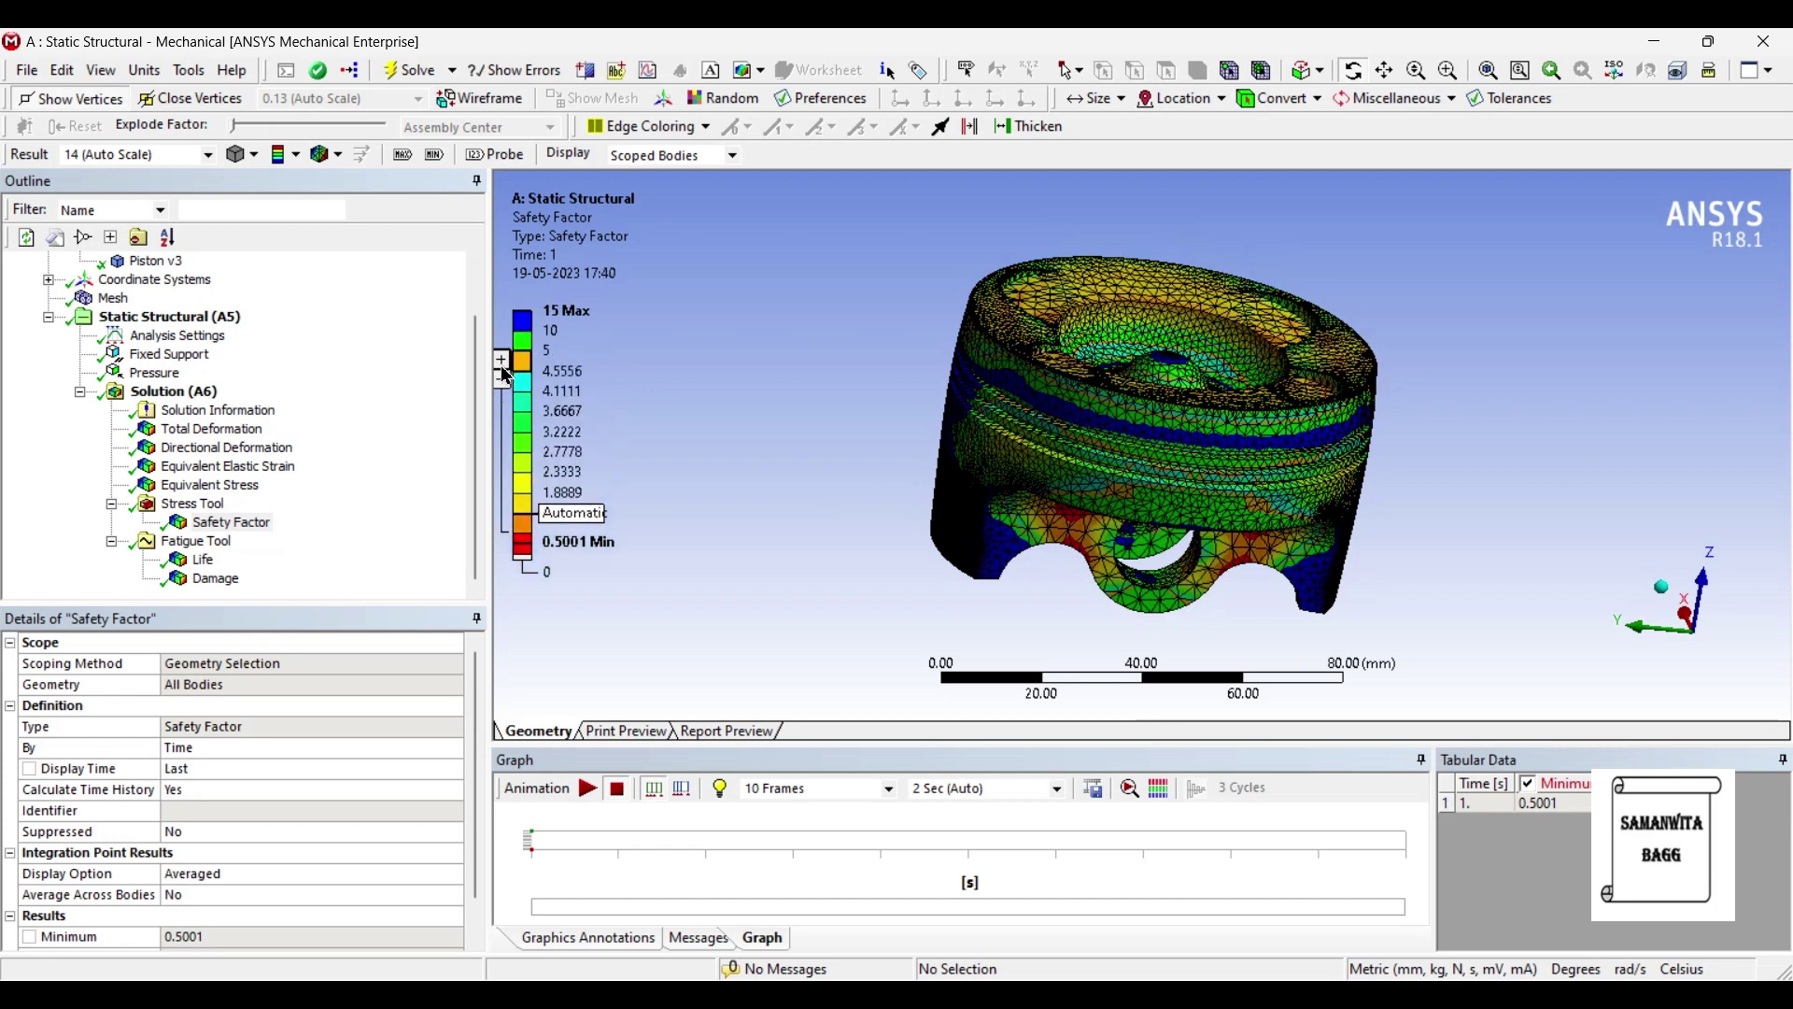
{"action": "left_click", "coordinate": [502, 361]}
{"action": "middle_click_drag", "start_coordinate": [719, 410], "coordinate": [751, 393]}
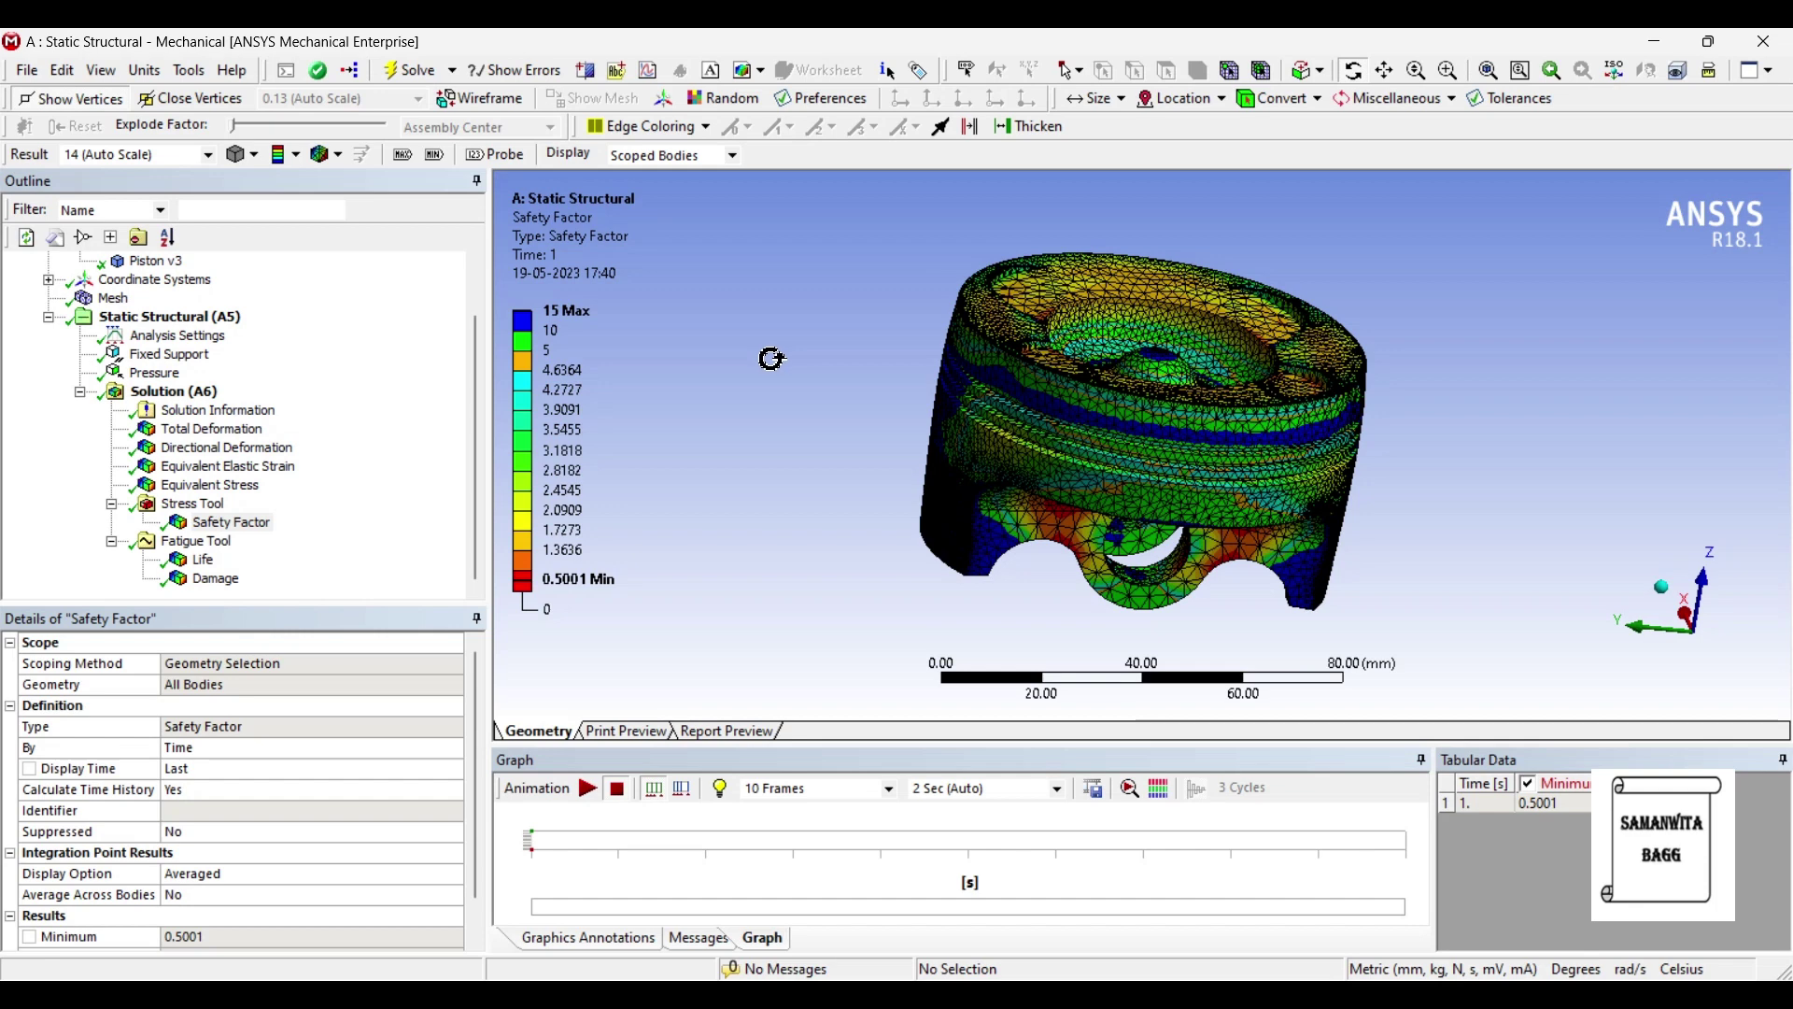
Edit the legend's 10, 15 and 0 values and rotate to inspect the pin boss.
{"action": "left_click", "coordinate": [571, 338]}
{"action": "left_click", "coordinate": [566, 311]}
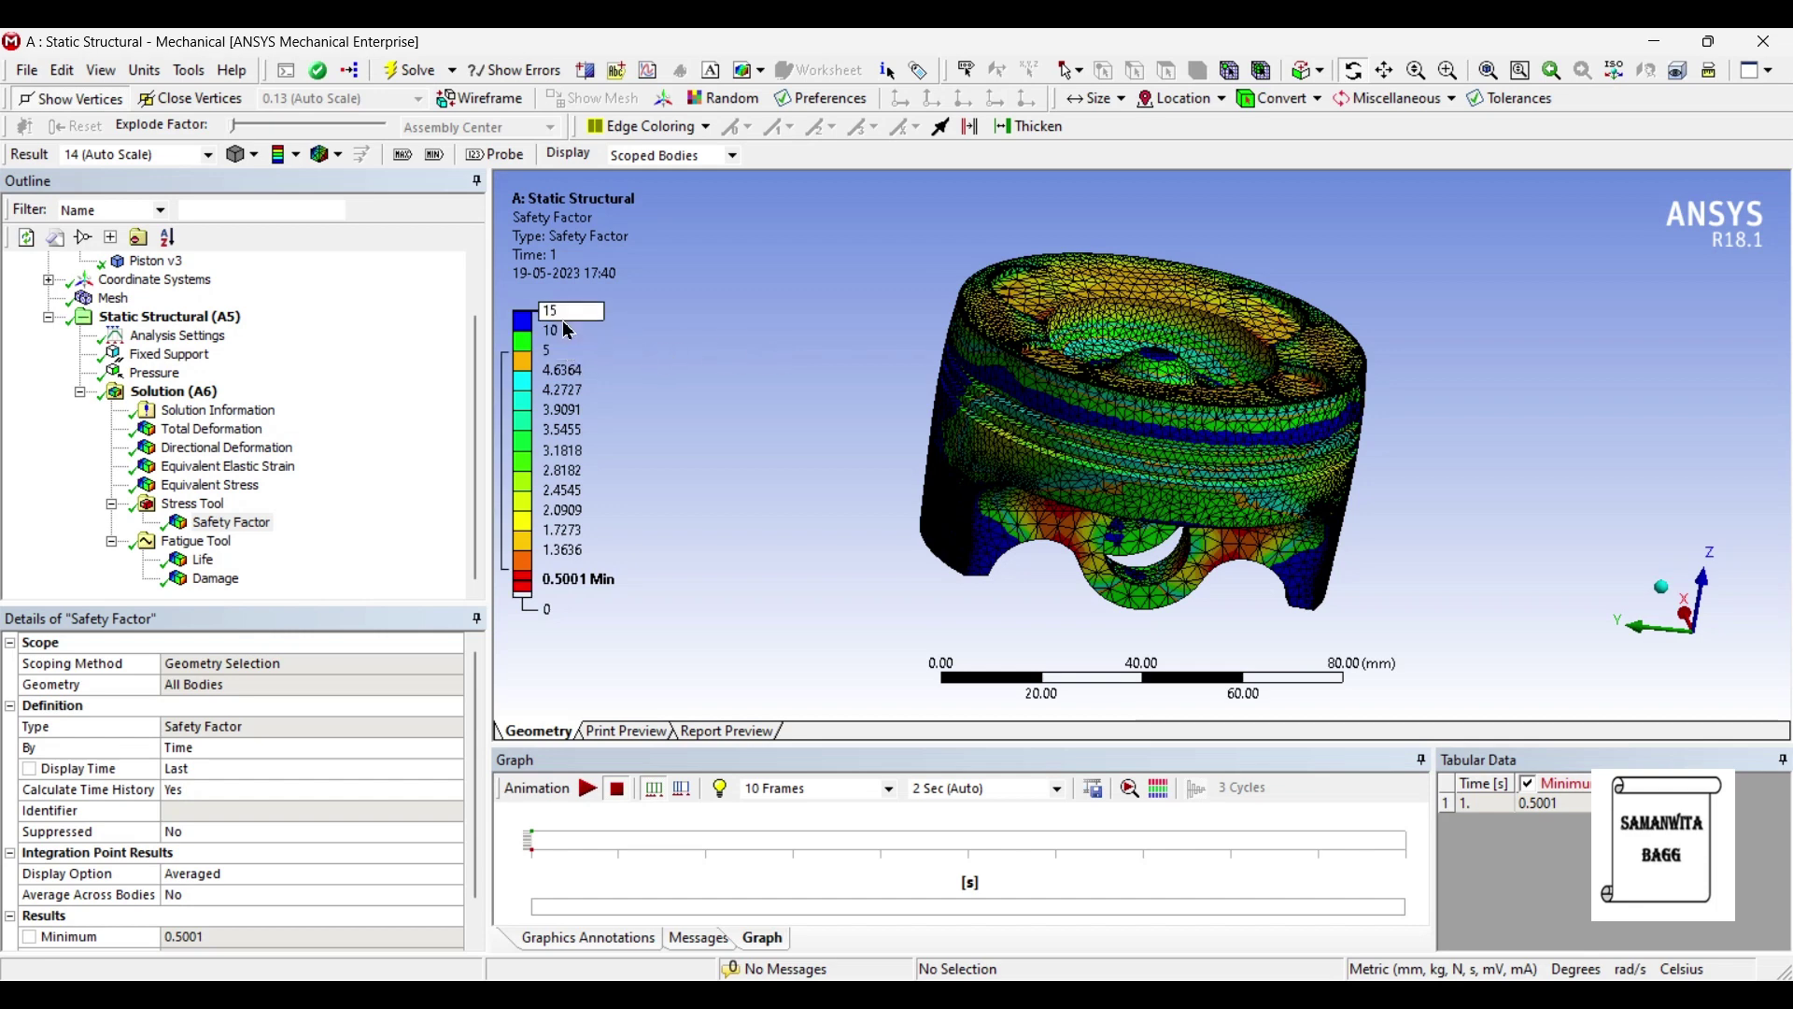
{"action": "left_click_drag", "start_coordinate": [1326, 439], "coordinate": [1405, 322]}
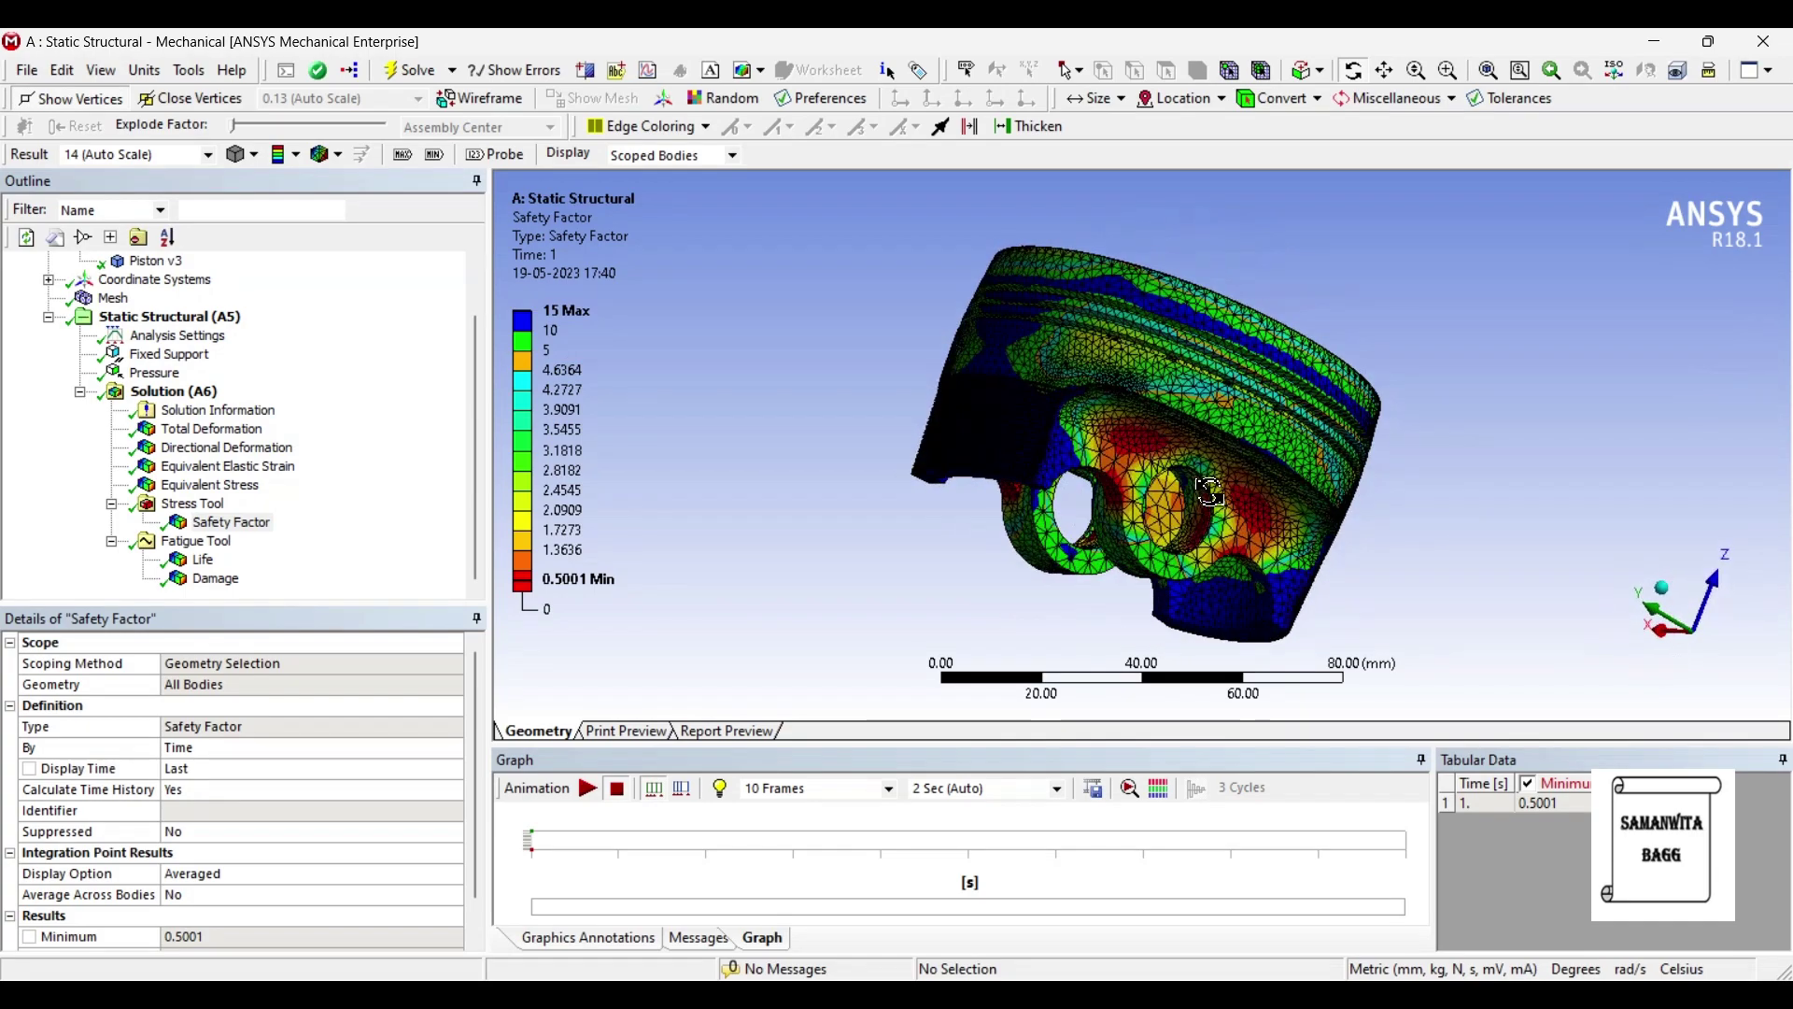
{"action": "left_click", "coordinate": [589, 608]}
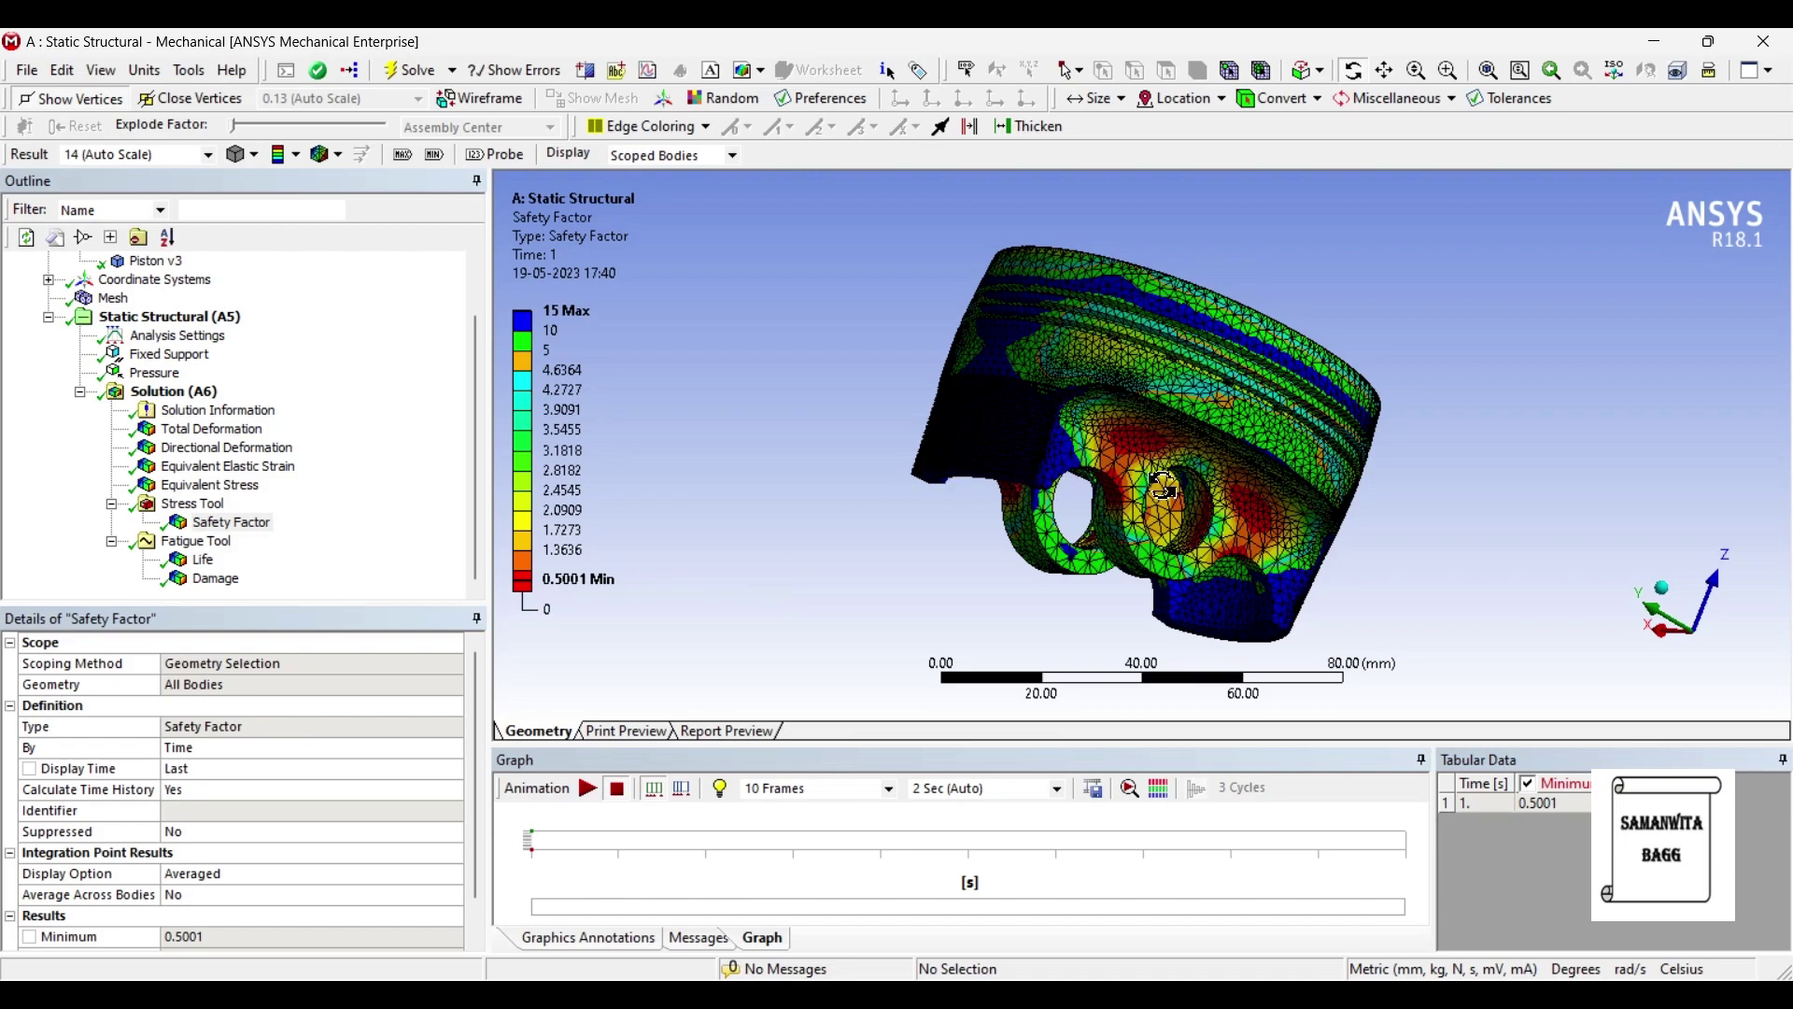
{"action": "left_click_drag", "start_coordinate": [1226, 442], "coordinate": [1117, 437]}
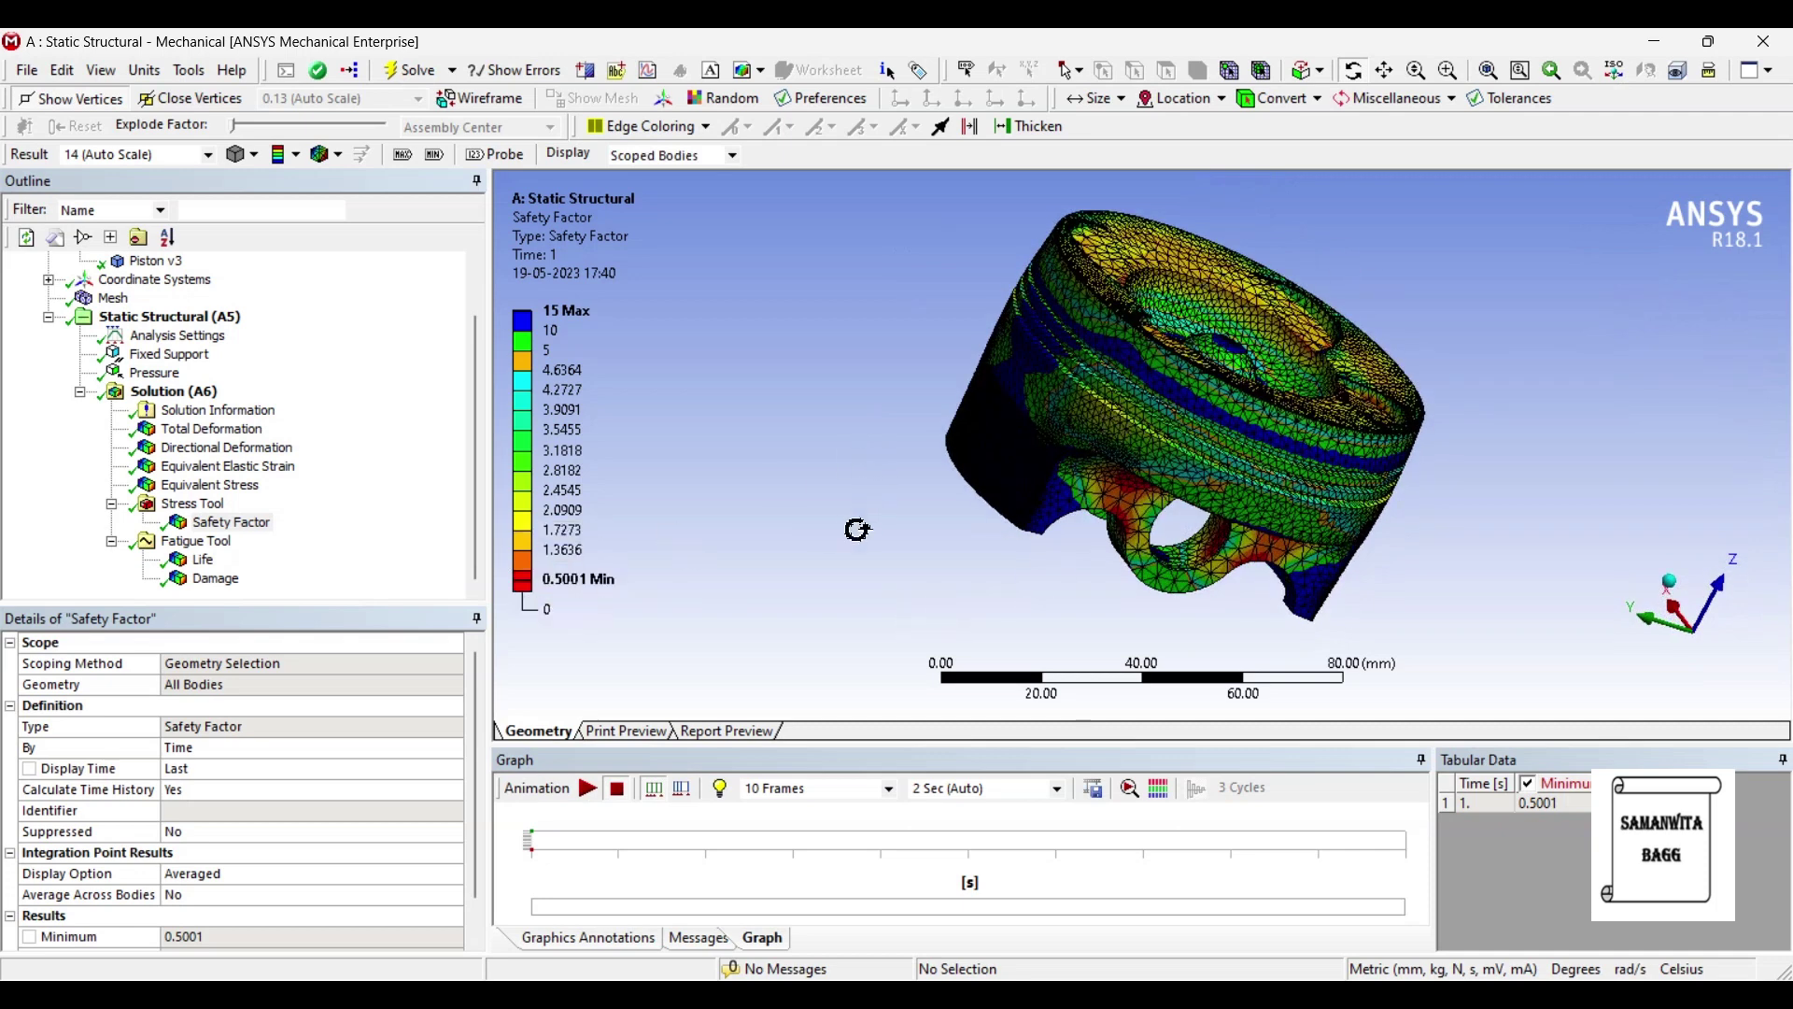
{"action": "left_click_drag", "start_coordinate": [1041, 390], "coordinate": [929, 374]}
{"action": "left_click_drag", "start_coordinate": [1298, 466], "coordinate": [1312, 465]}
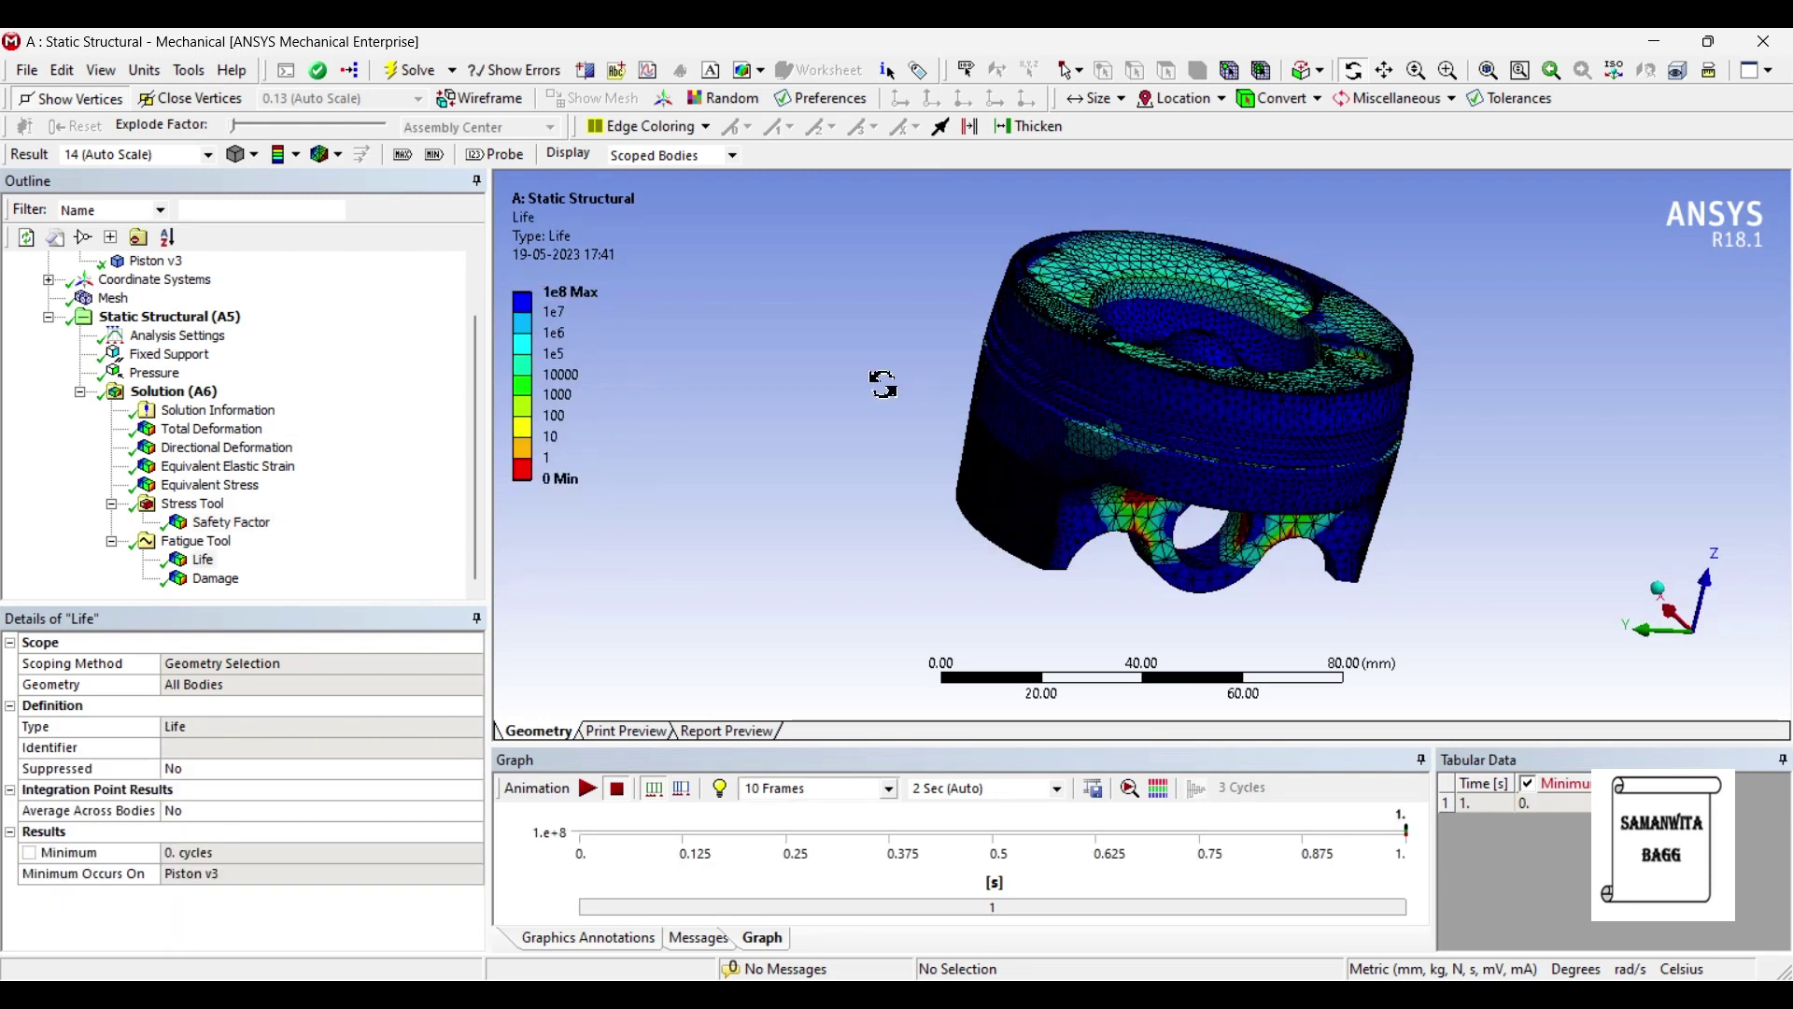
Review the fatigue Life and Damage contours around the piston, then return to the Project Schematic.
{"action": "left_click_drag", "start_coordinate": [1084, 404], "coordinate": [940, 443]}
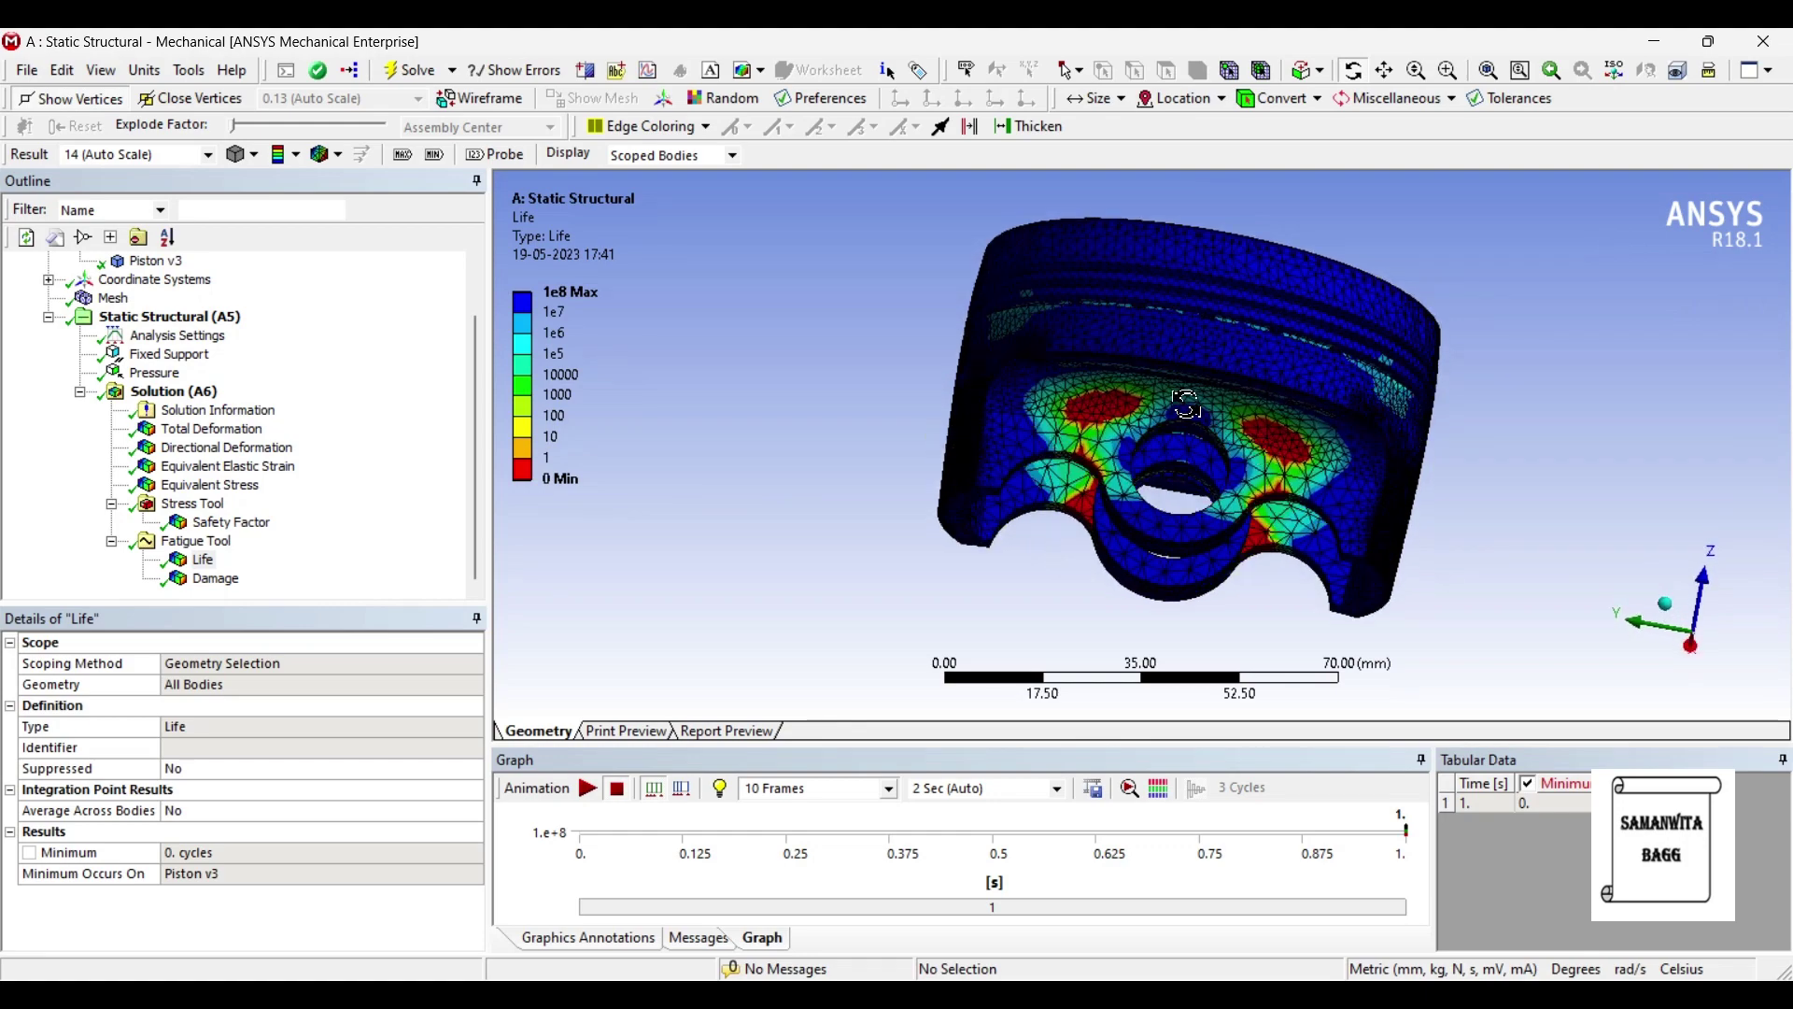
{"action": "left_click_drag", "start_coordinate": [1186, 400], "coordinate": [1298, 429]}
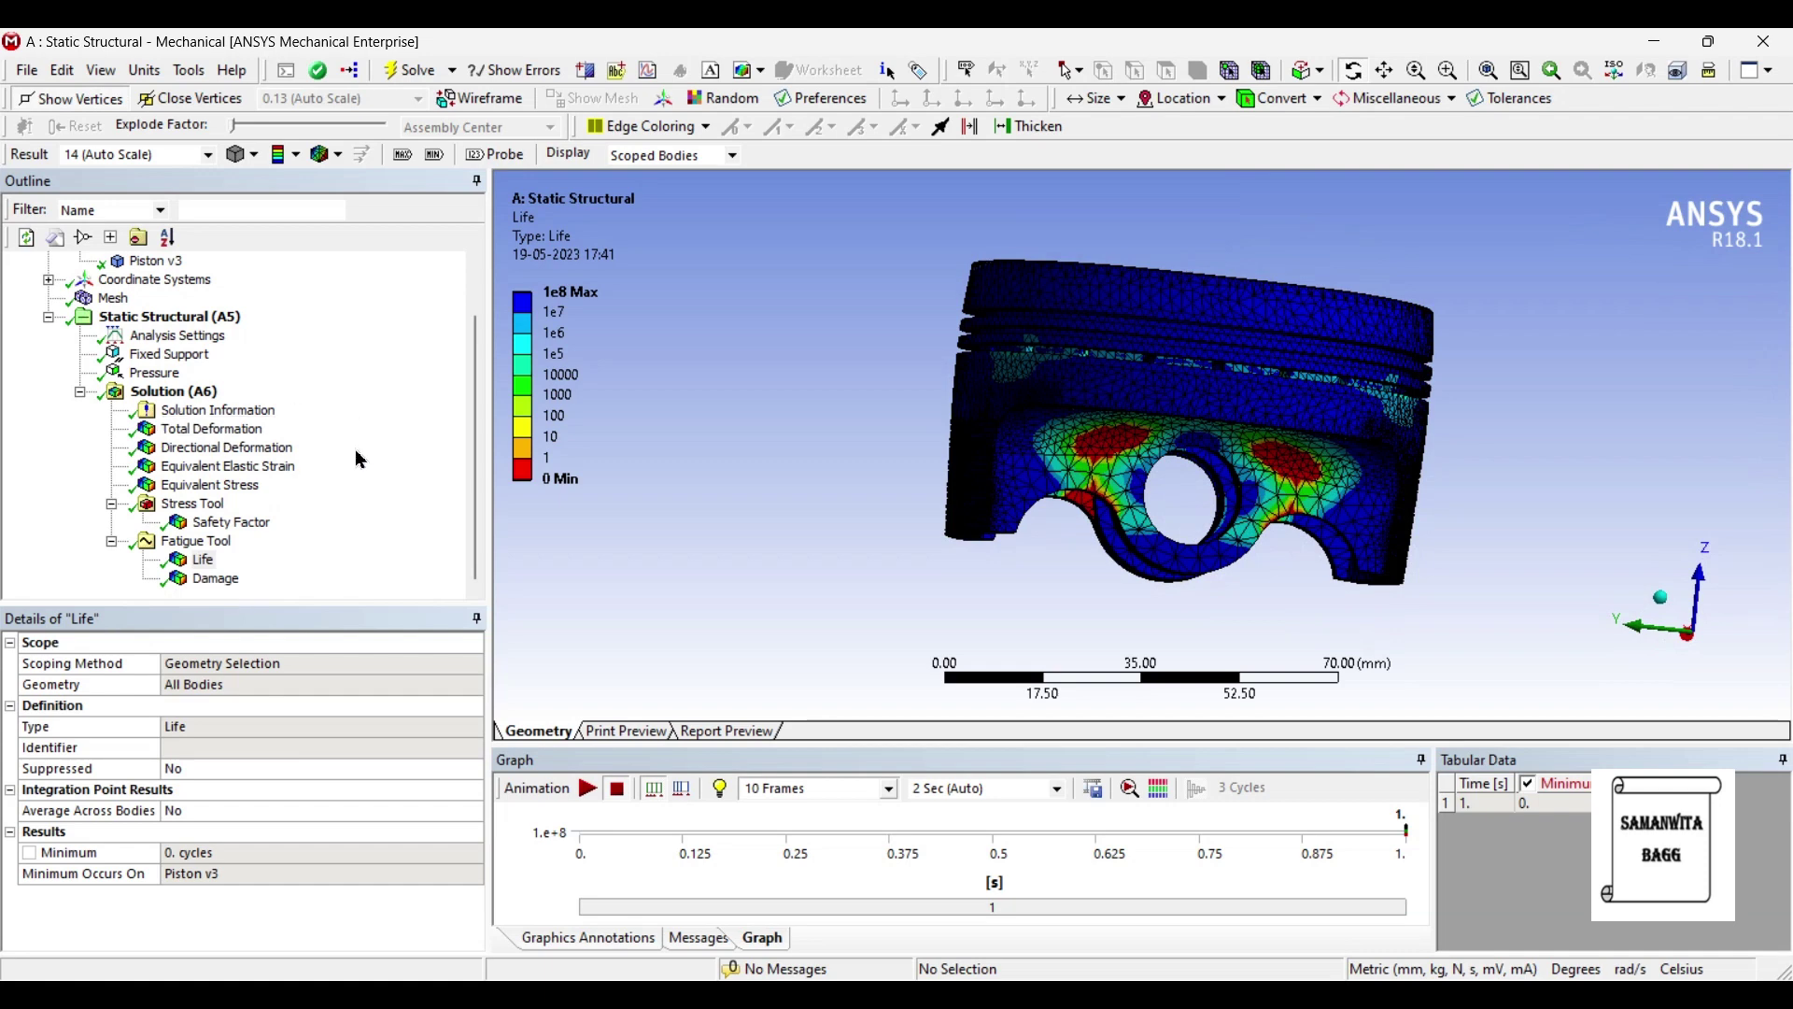
{"action": "left_click", "coordinate": [217, 579]}
{"action": "left_click_drag", "start_coordinate": [792, 560], "coordinate": [572, 352]}
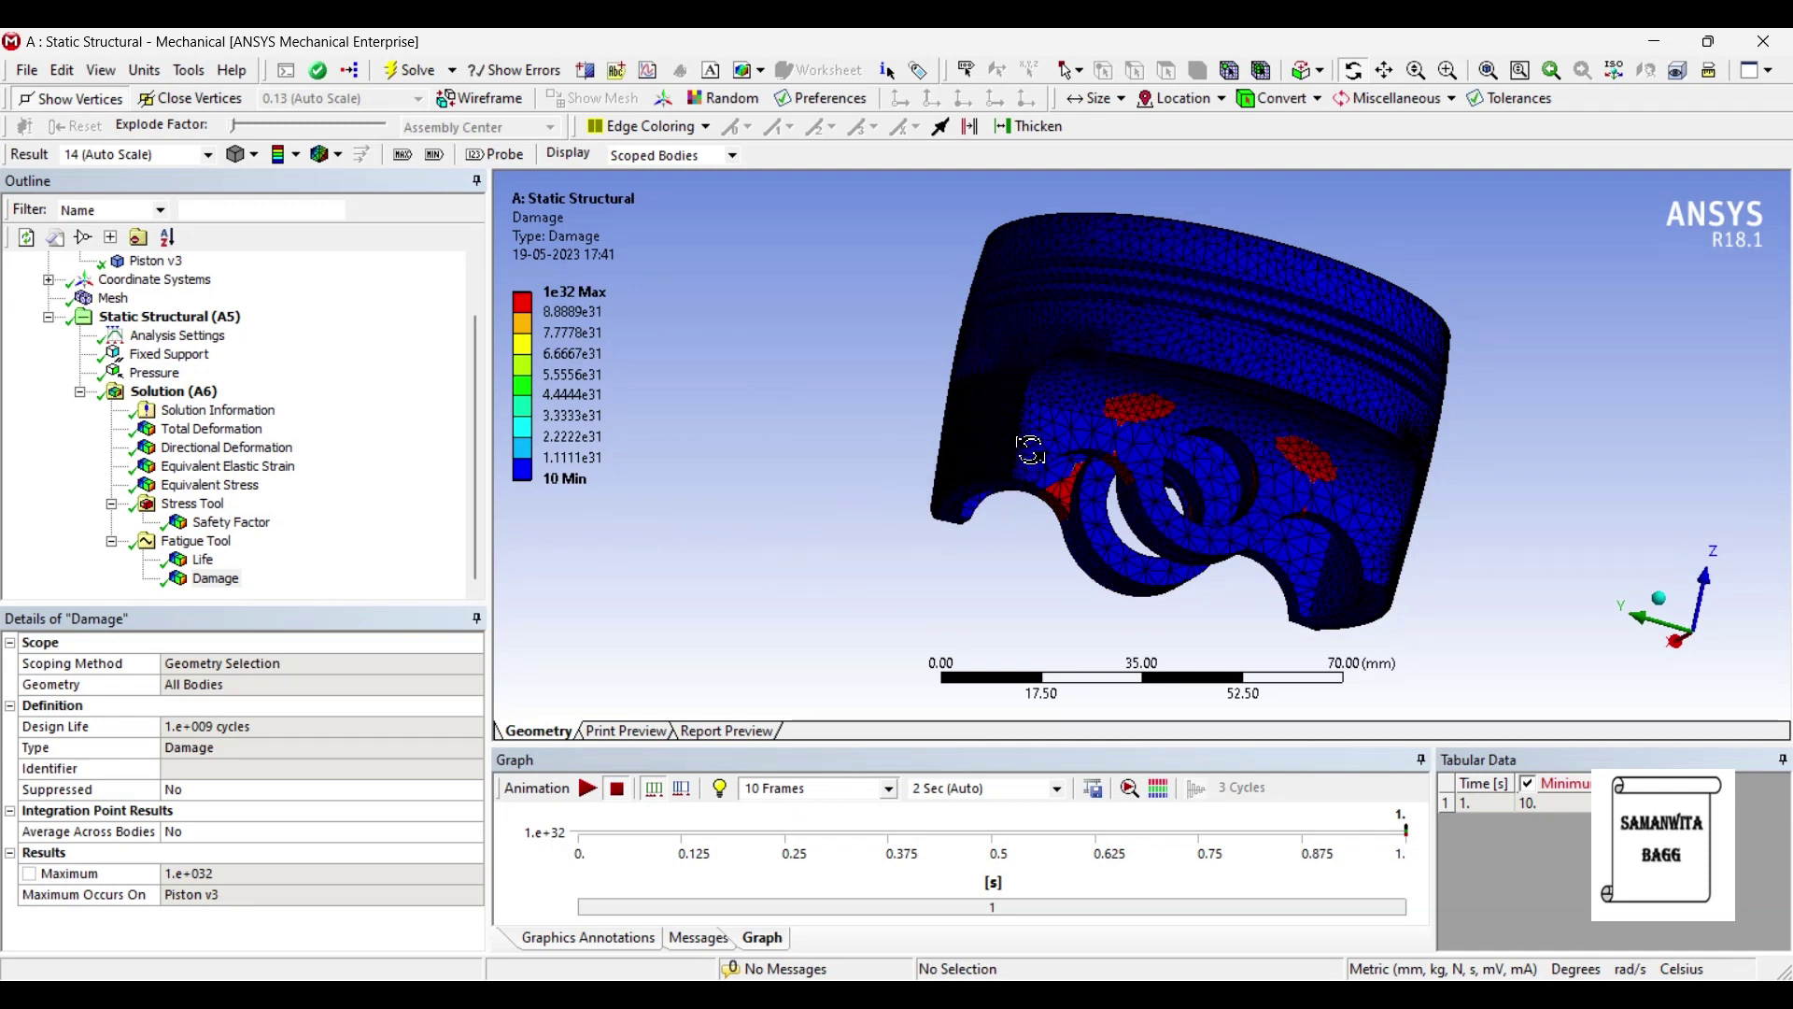
{"action": "left_click_drag", "start_coordinate": [1175, 463], "coordinate": [1184, 504]}
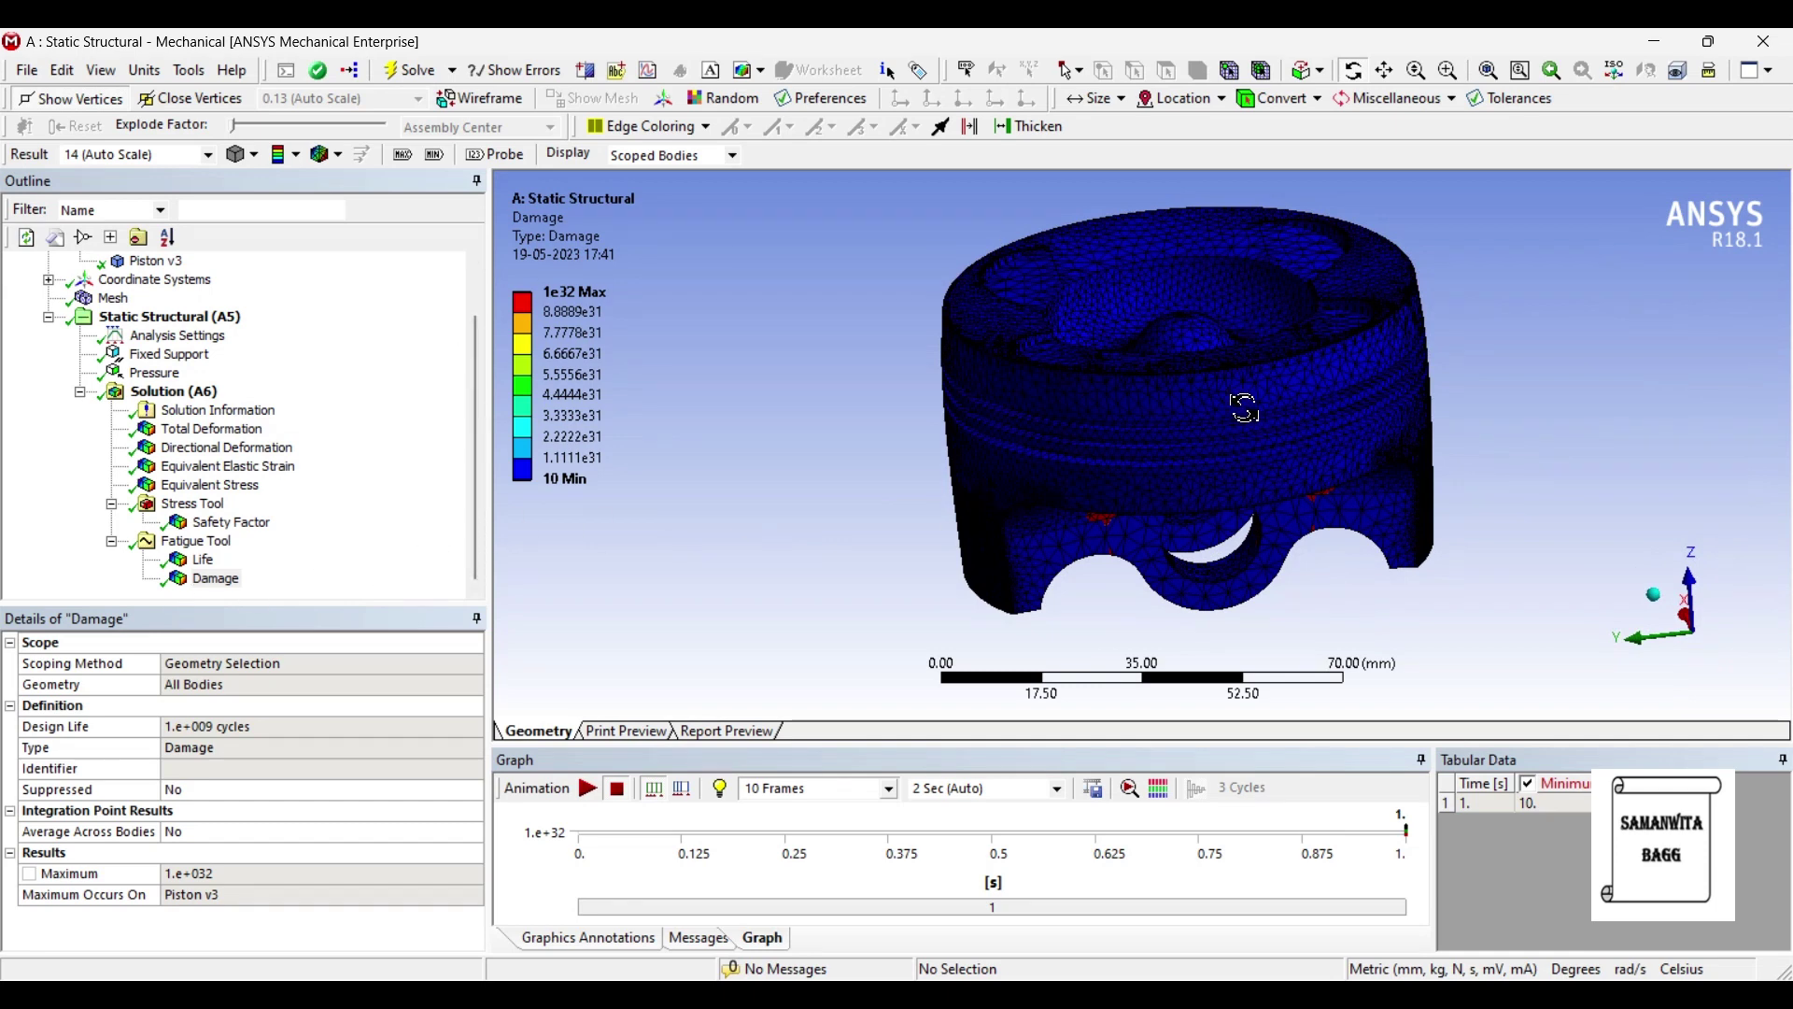
{"action": "scroll", "coordinate": [319, 432], "scroll_direction": "up", "scroll_amount": 1}
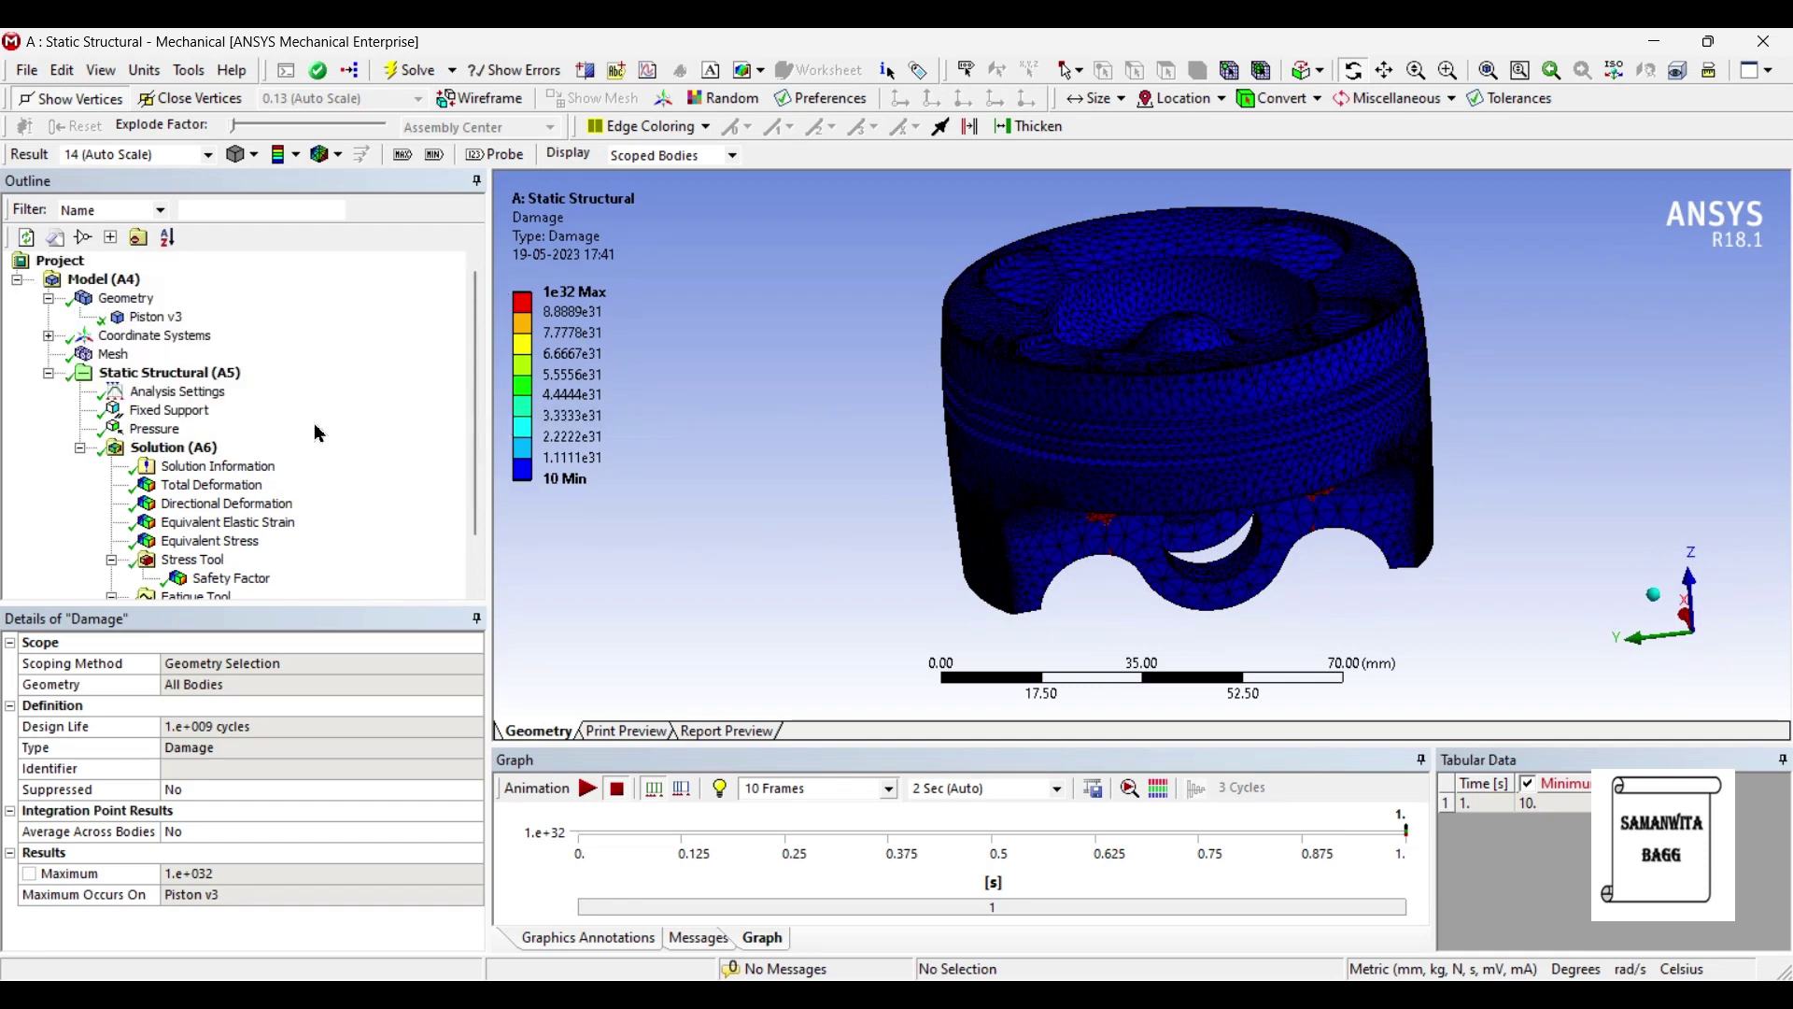
{"action": "left_click", "coordinate": [1655, 42]}
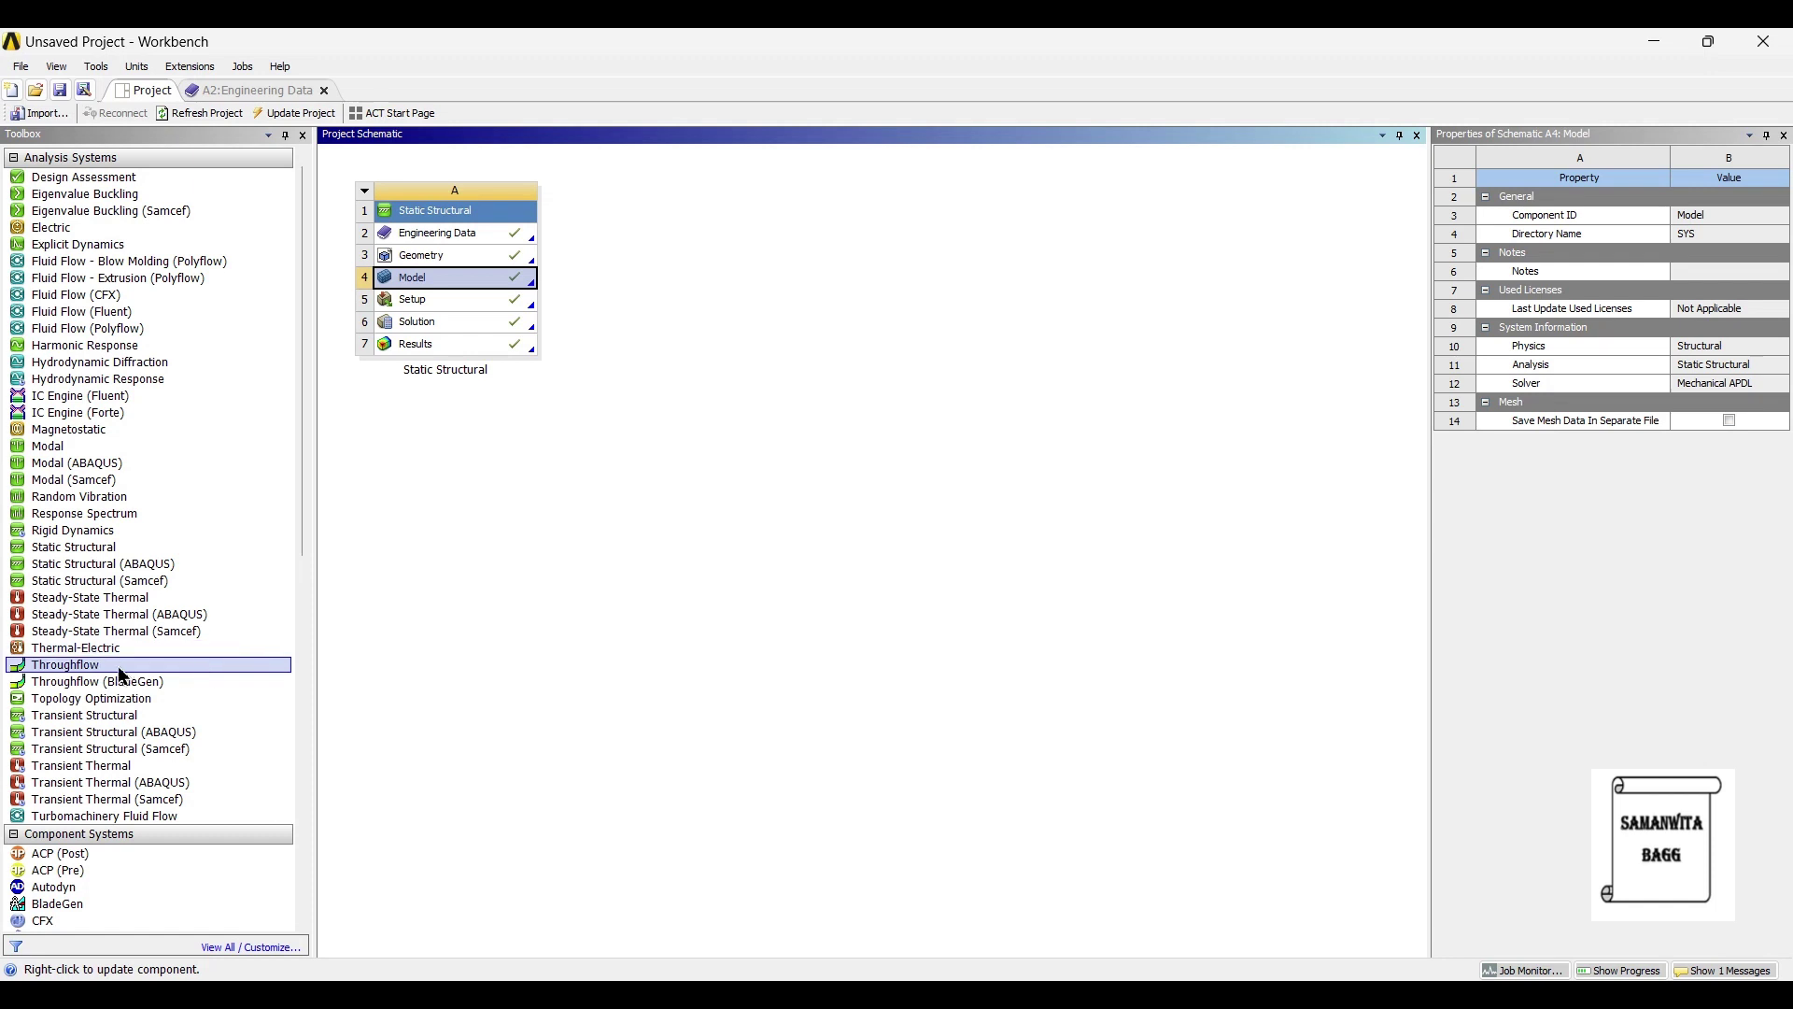
Add a Steady-State Thermal system sharing system A's model and open its B5 Setup.
{"action": "left_click_drag", "start_coordinate": [116, 606], "coordinate": [402, 334]}
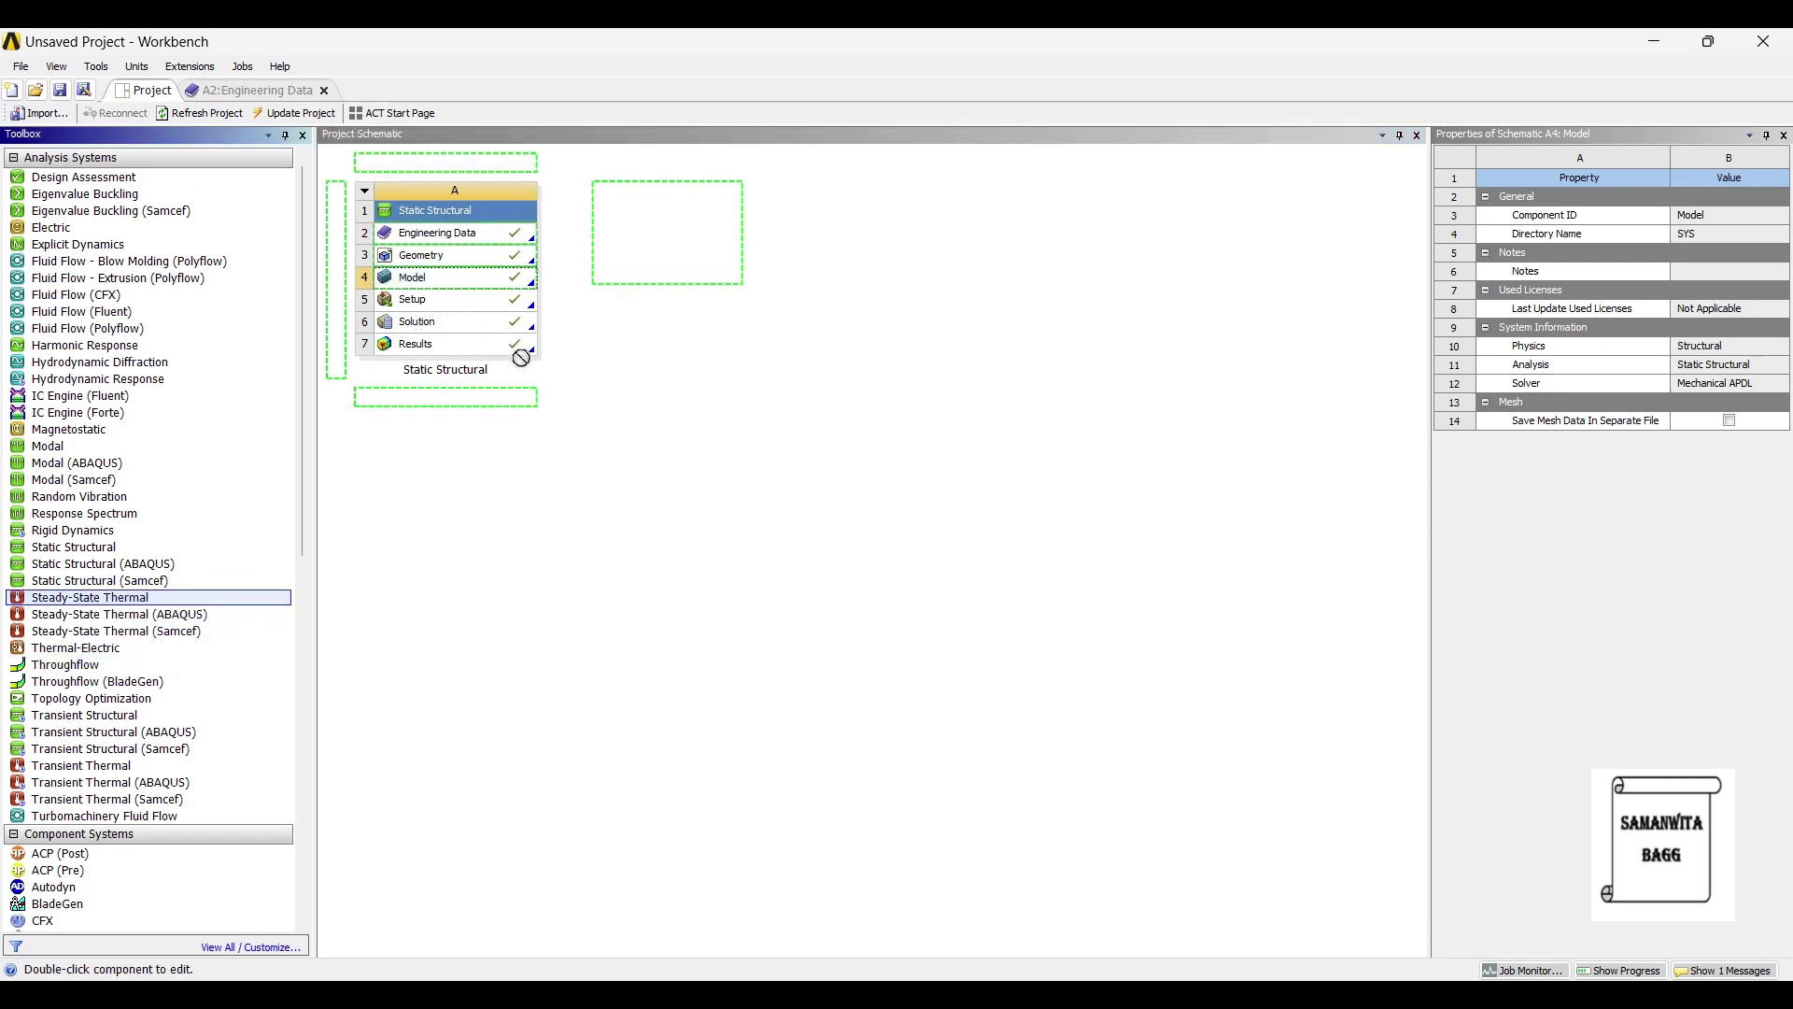
{"action": "mouse_move", "coordinate": [533, 292]}
{"action": "left_mouse_down"}
{"action": "mouse_move", "coordinate": [524, 308]}
{"action": "mouse_move", "coordinate": [528, 280]}
{"action": "left_mouse_up"}
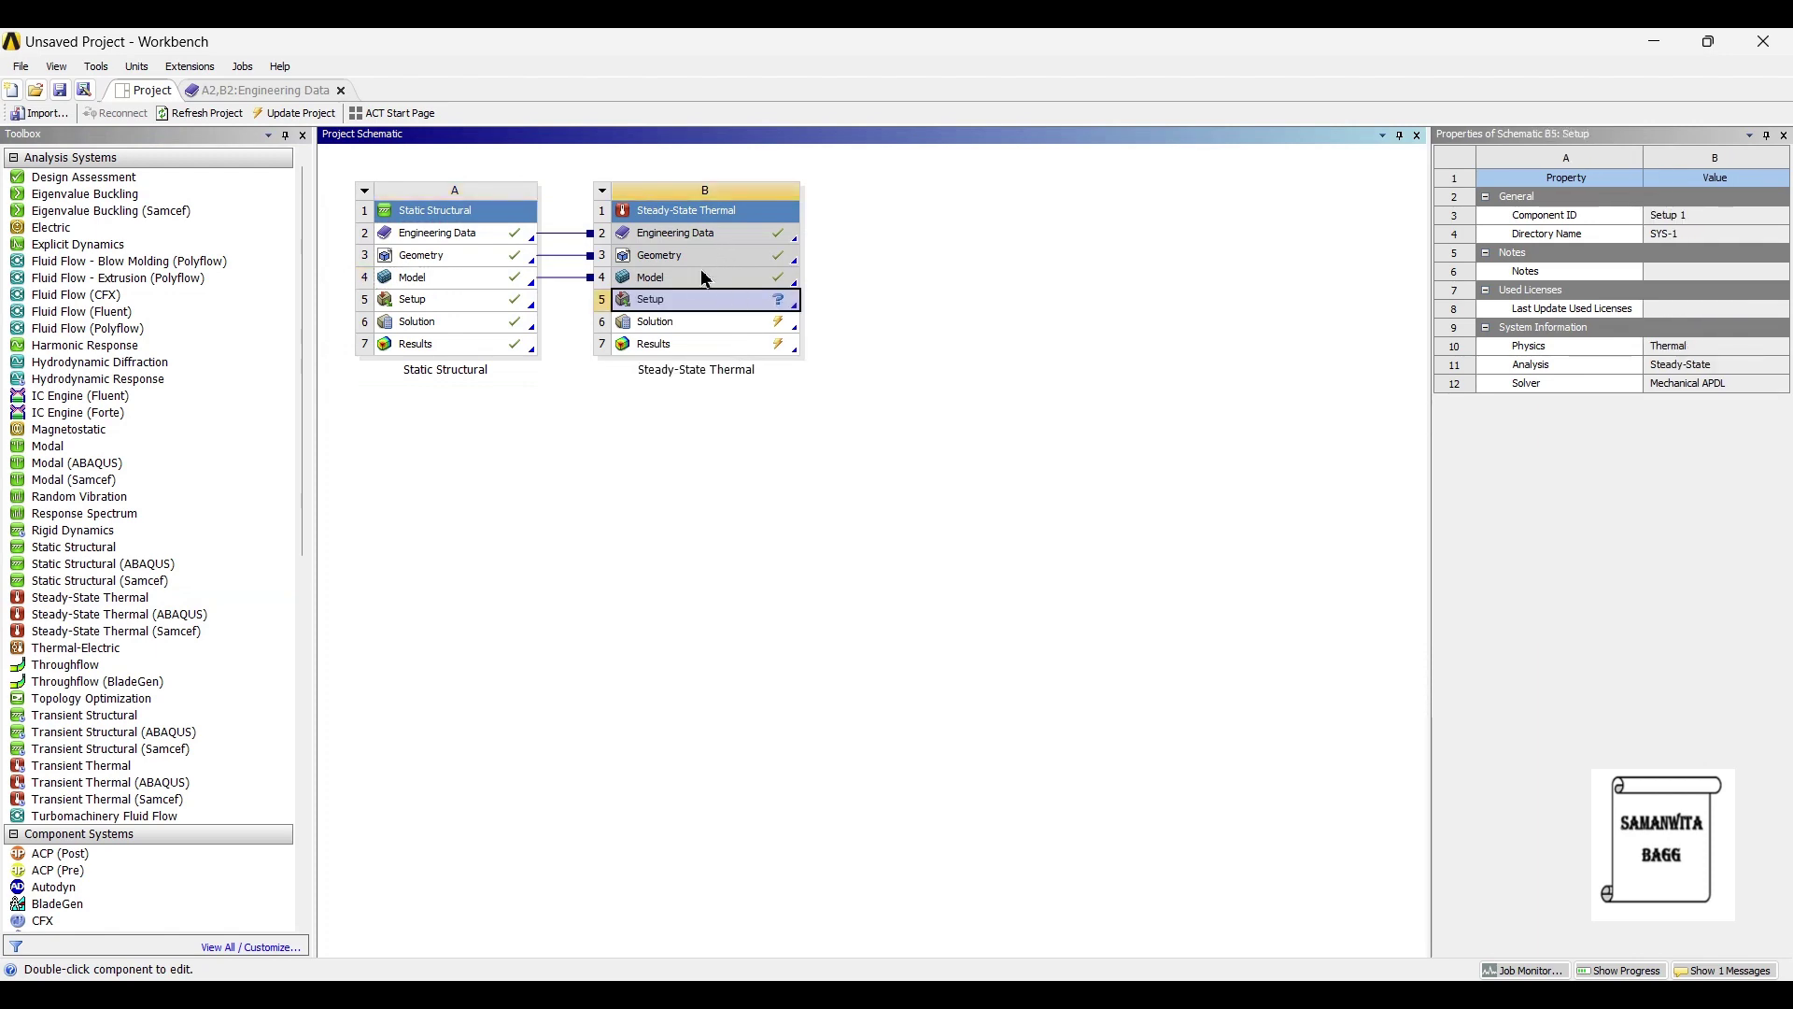
{"action": "double_click", "coordinate": [703, 311]}
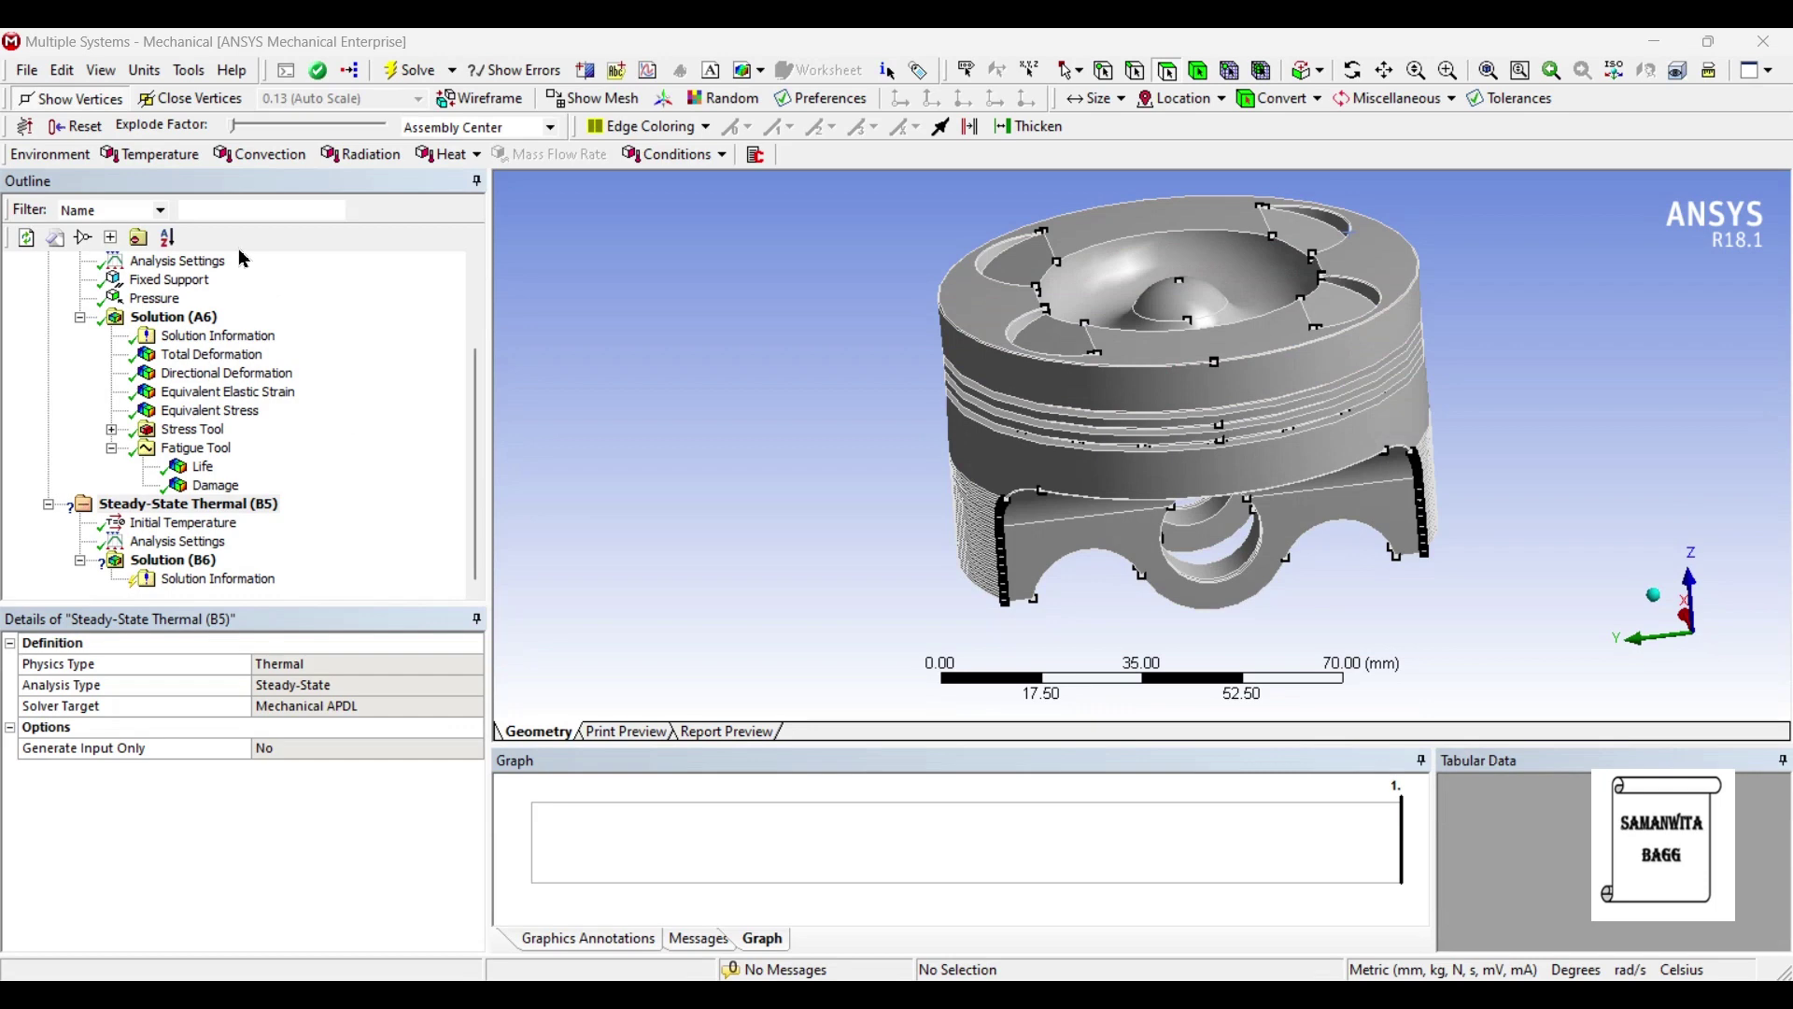
Review the thermal Analysis Settings and Initial Temperature.
{"action": "scroll", "coordinate": [234, 275], "scroll_direction": "up", "scroll_amount": 2}
{"action": "scroll", "coordinate": [233, 378], "scroll_direction": "down", "scroll_amount": 2}
{"action": "left_click", "coordinate": [154, 544]}
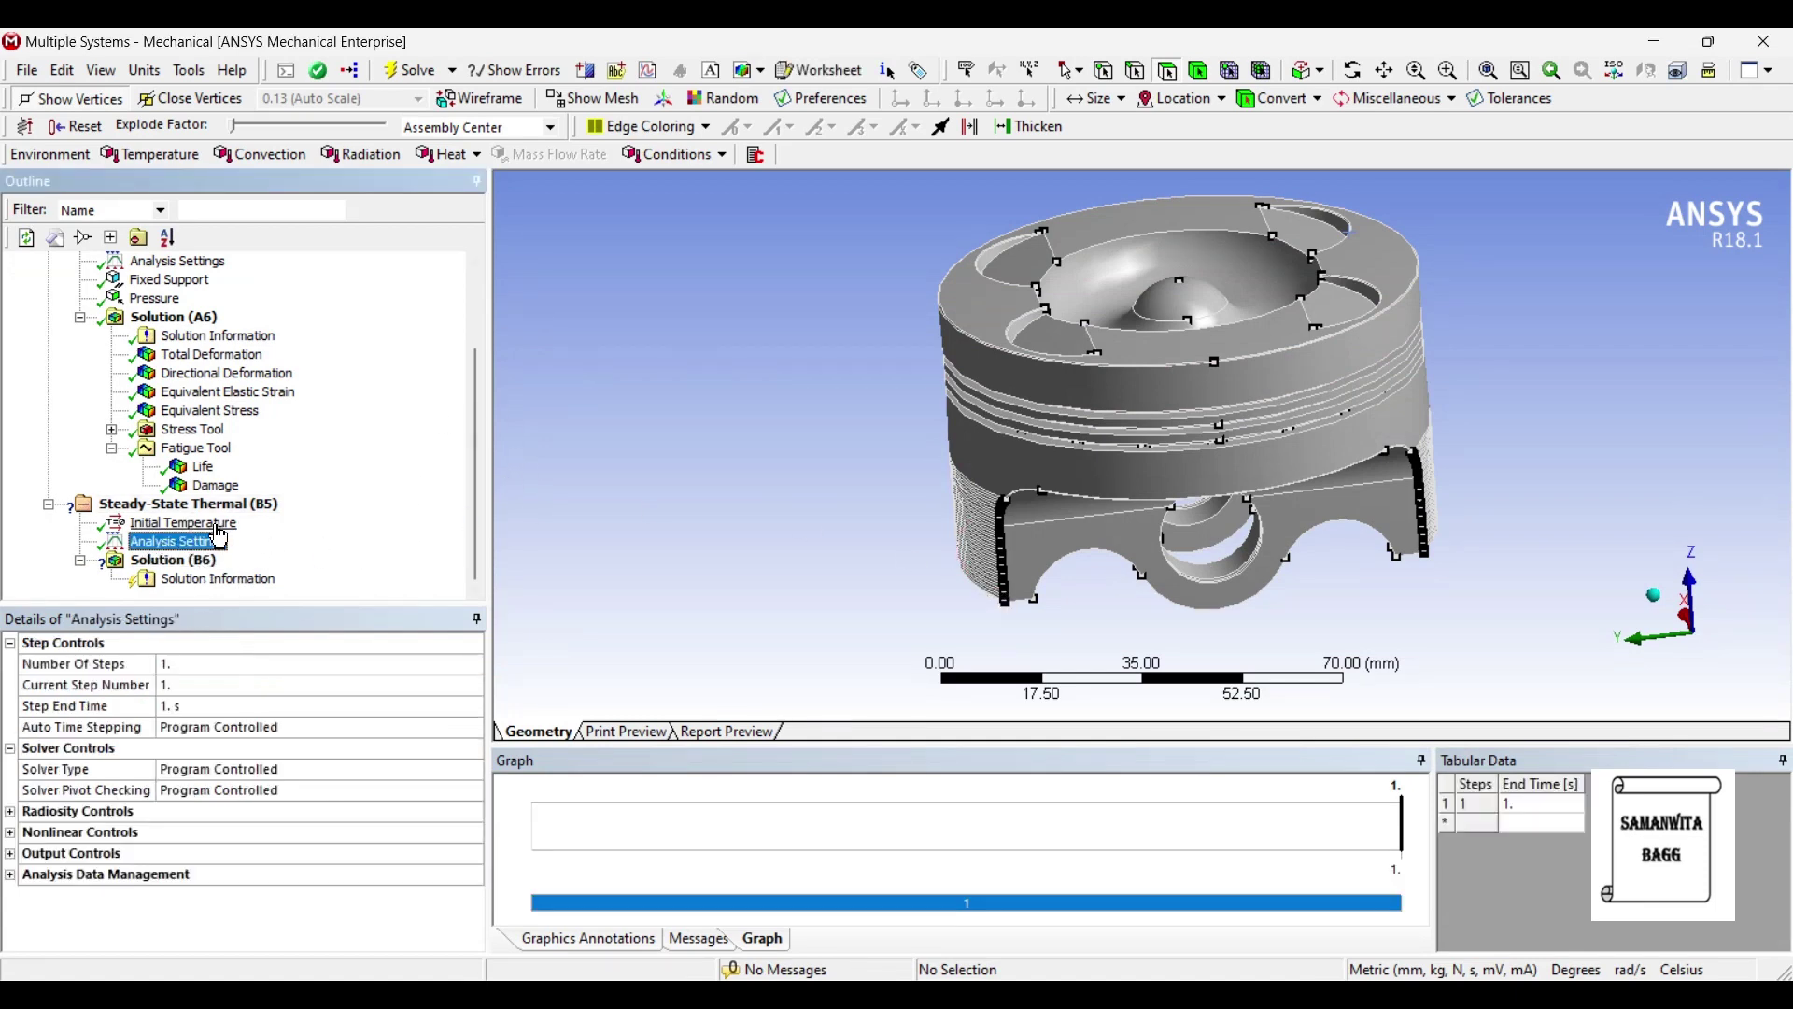
{"action": "left_click", "coordinate": [190, 524]}
{"action": "scroll", "coordinate": [324, 444], "scroll_direction": "up", "scroll_amount": 2}
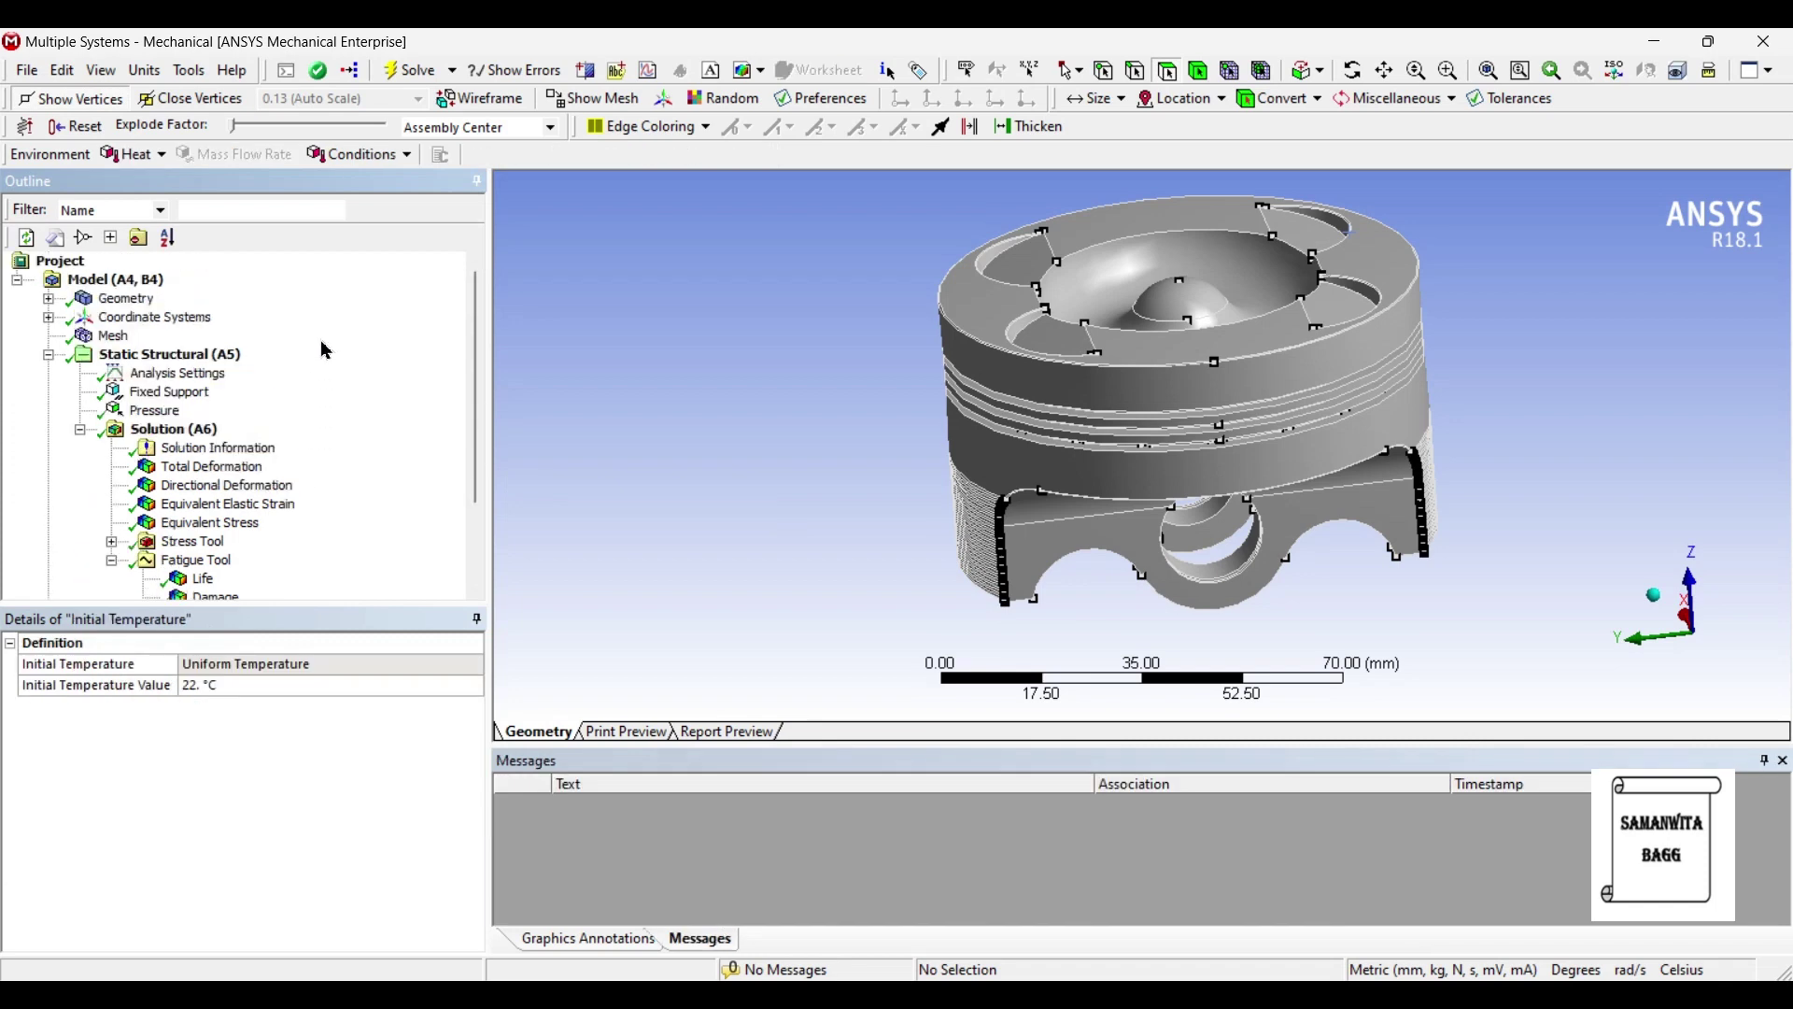
{"action": "scroll", "coordinate": [327, 401], "scroll_direction": "down", "scroll_amount": 2}
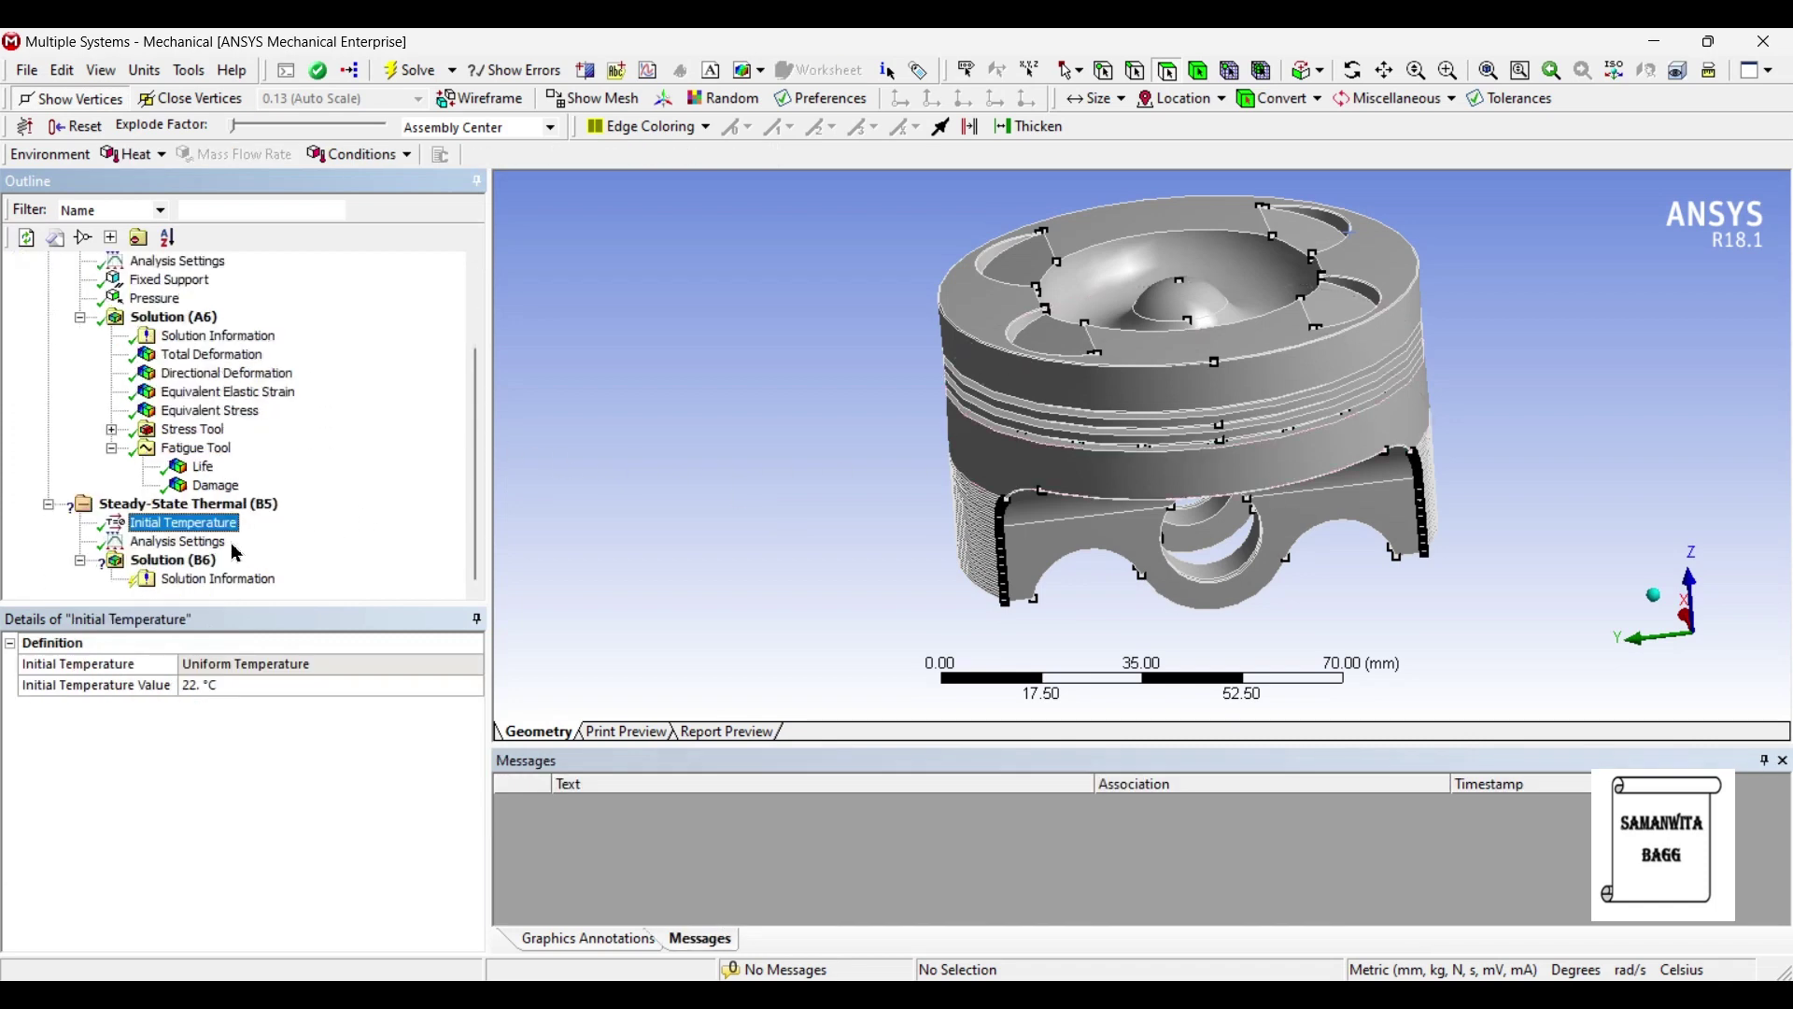
Insert a Convection load into Steady-State Thermal (B5).
{"action": "right_click", "coordinate": [251, 505]}
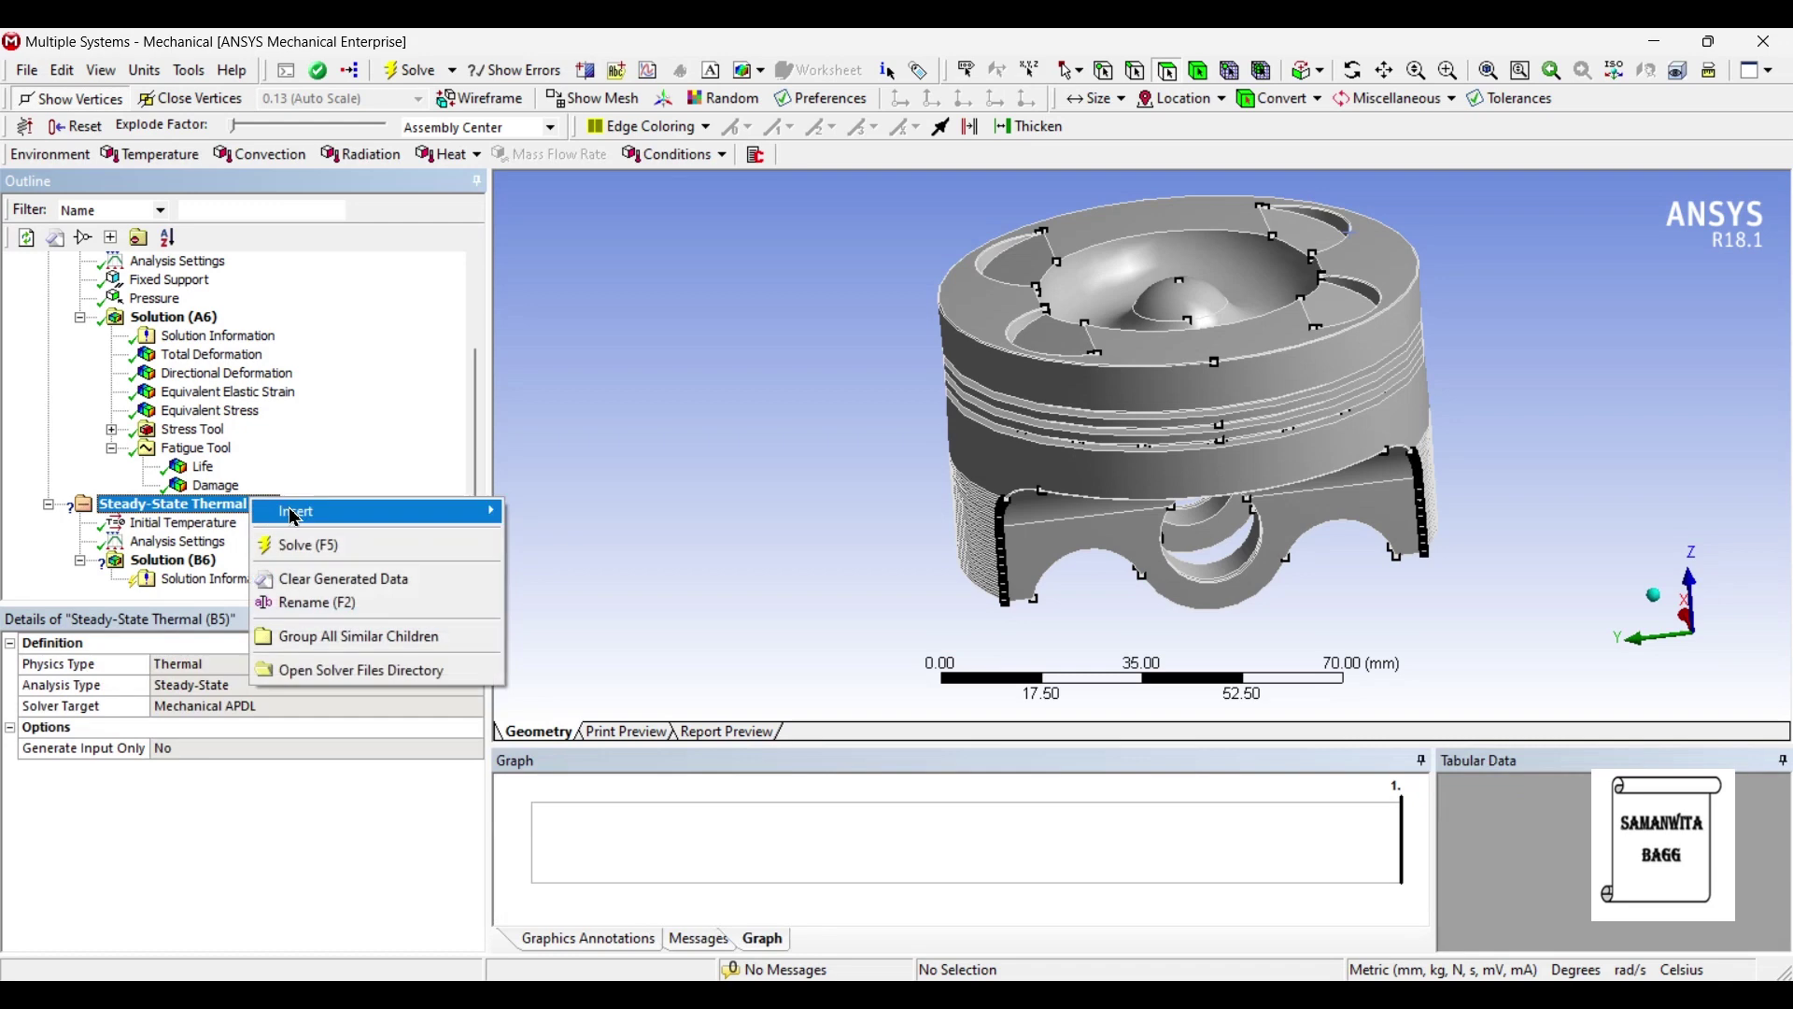
{"action": "mouse_move", "coordinate": [295, 517]}
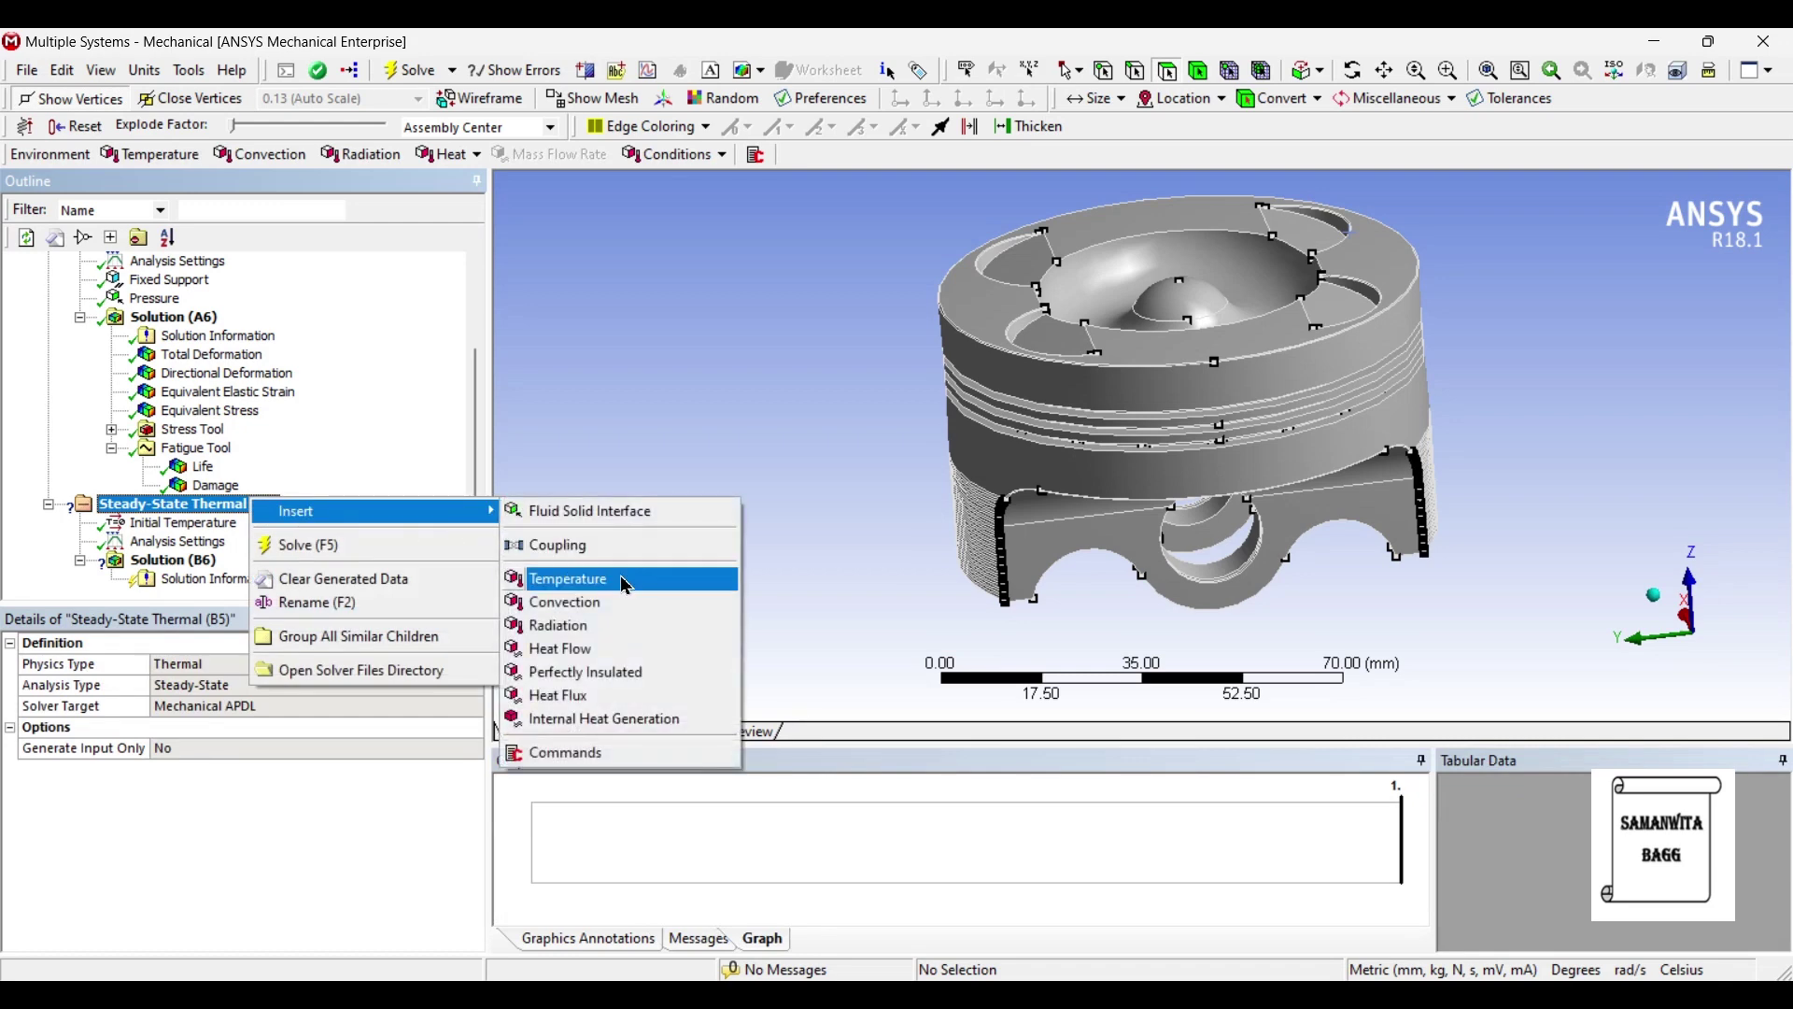
{"action": "left_click", "coordinate": [627, 602]}
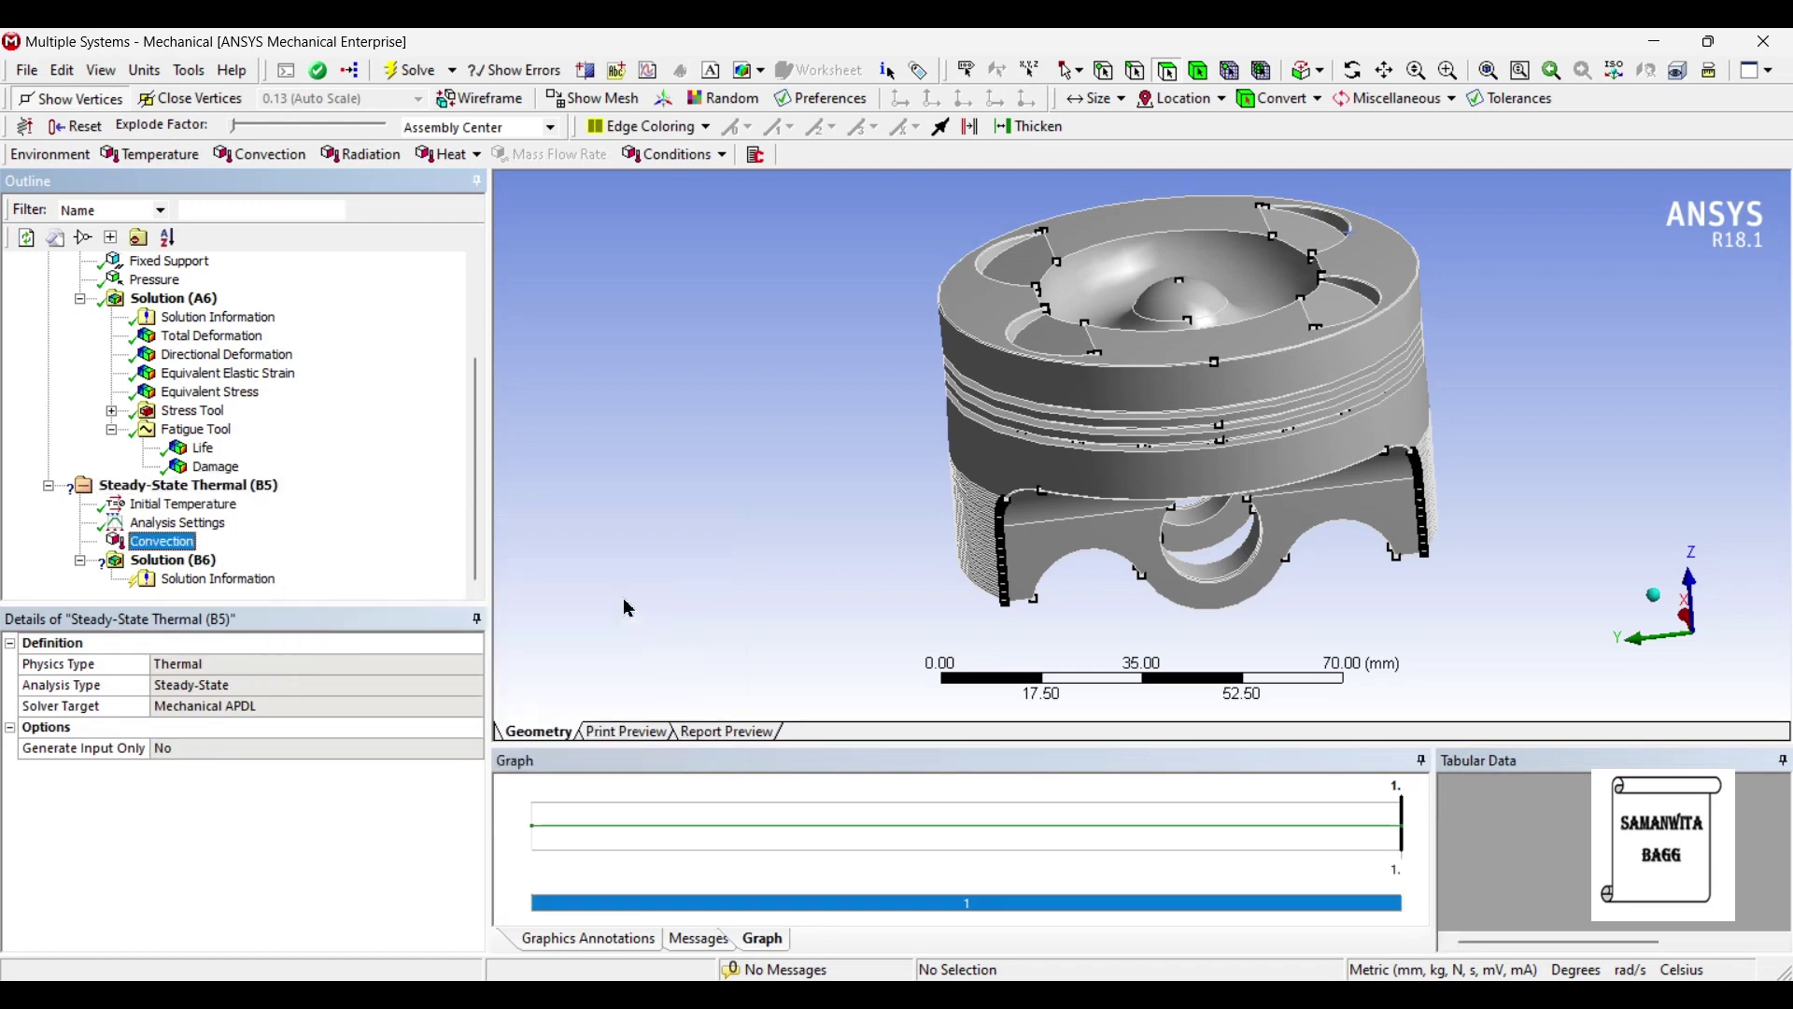
Scope the convection to the 11 crown faces, including the bowl and valve pockets.
{"action": "middle_click_drag", "start_coordinate": [1155, 226], "coordinate": [1184, 254]}
{"action": "left_click", "coordinate": [1154, 201]}
{"action": "left_click", "coordinate": [1108, 289], "text": "ctrl"}
{"action": "left_click", "coordinate": [1023, 257], "text": "ctrl"}
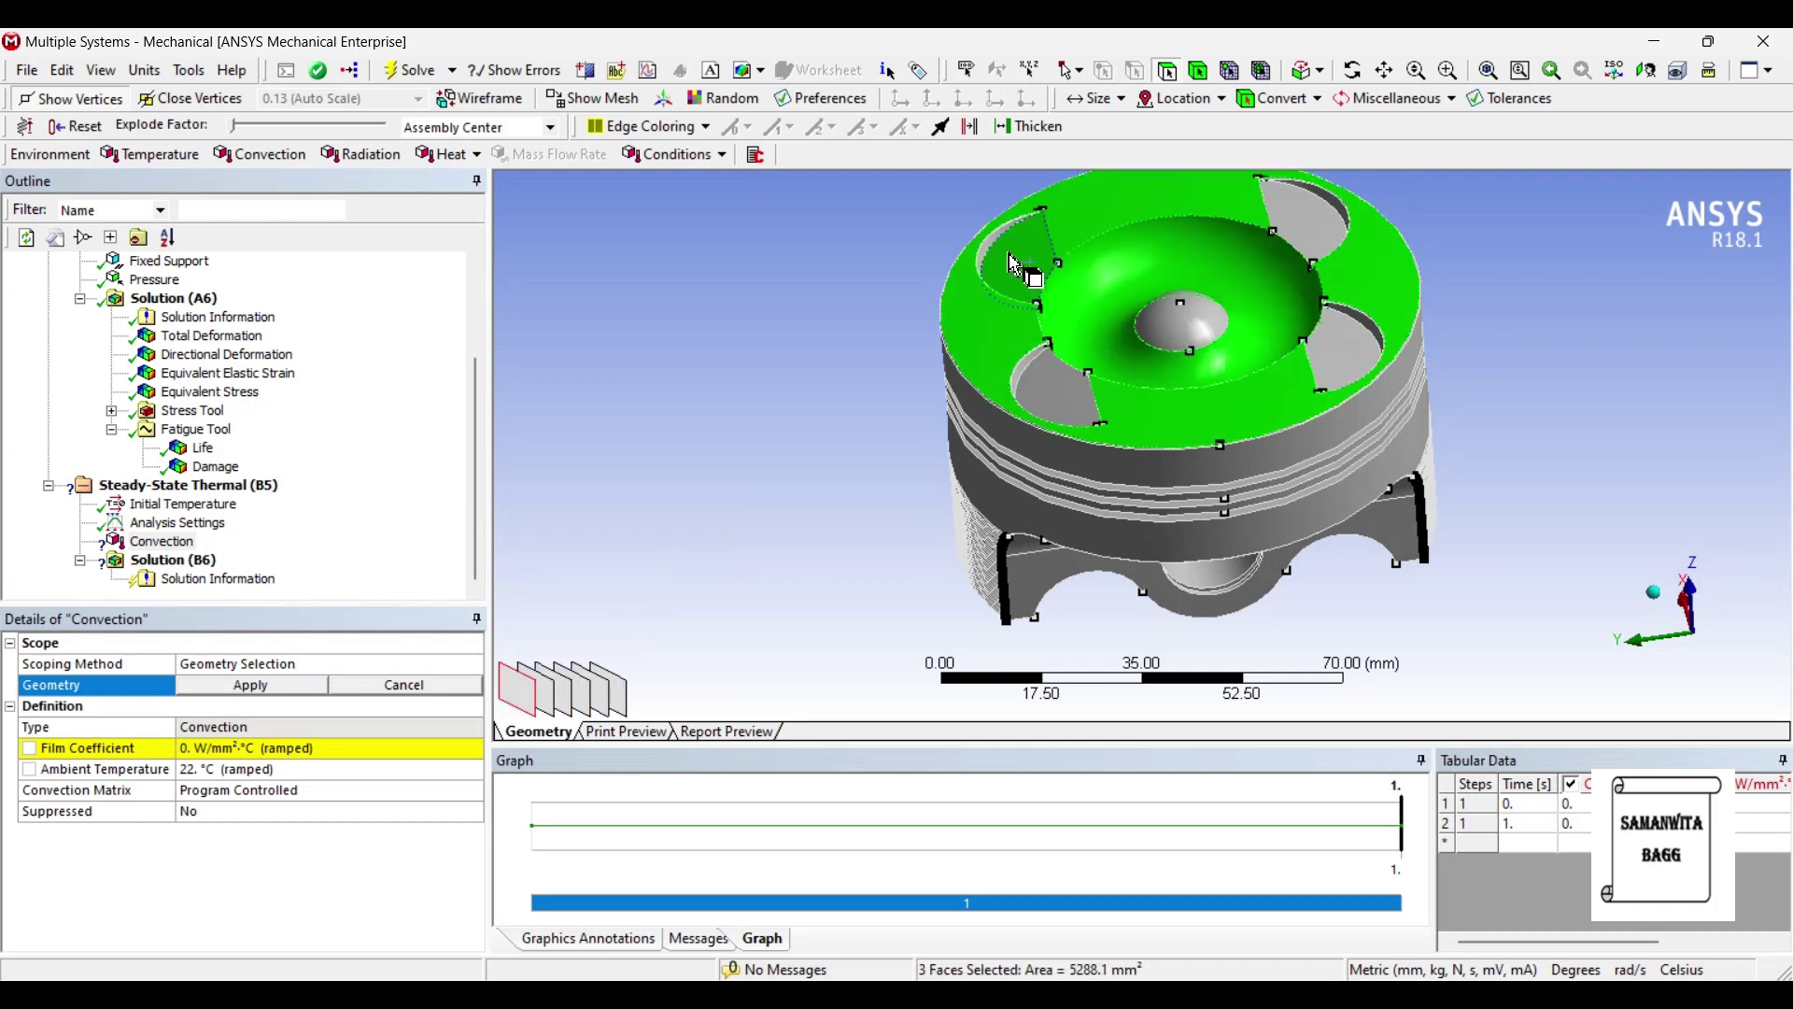
{"action": "left_click", "coordinate": [1027, 383], "text": "ctrl"}
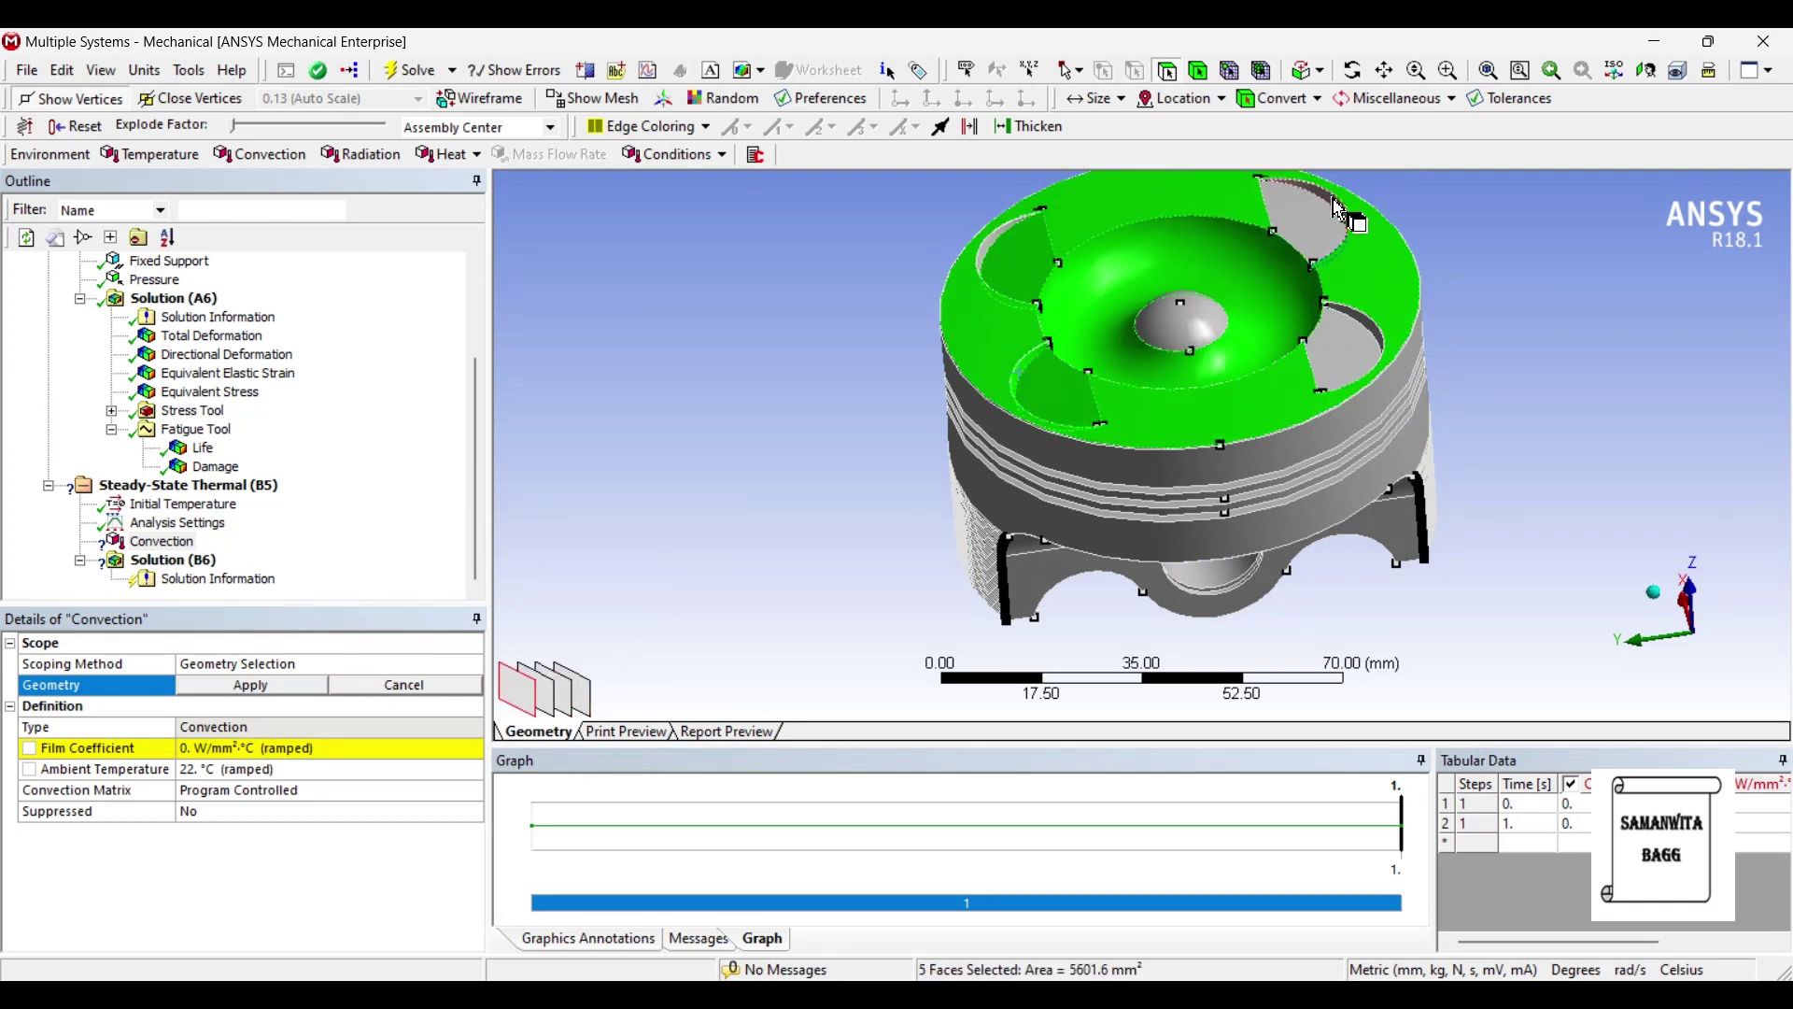
{"action": "left_click", "coordinate": [1344, 215], "text": "ctrl"}
{"action": "left_click", "coordinate": [1308, 222], "text": "ctrl"}
{"action": "left_click", "coordinate": [1345, 363], "text": "ctrl"}
{"action": "left_click", "coordinate": [1368, 331], "text": "ctrl"}
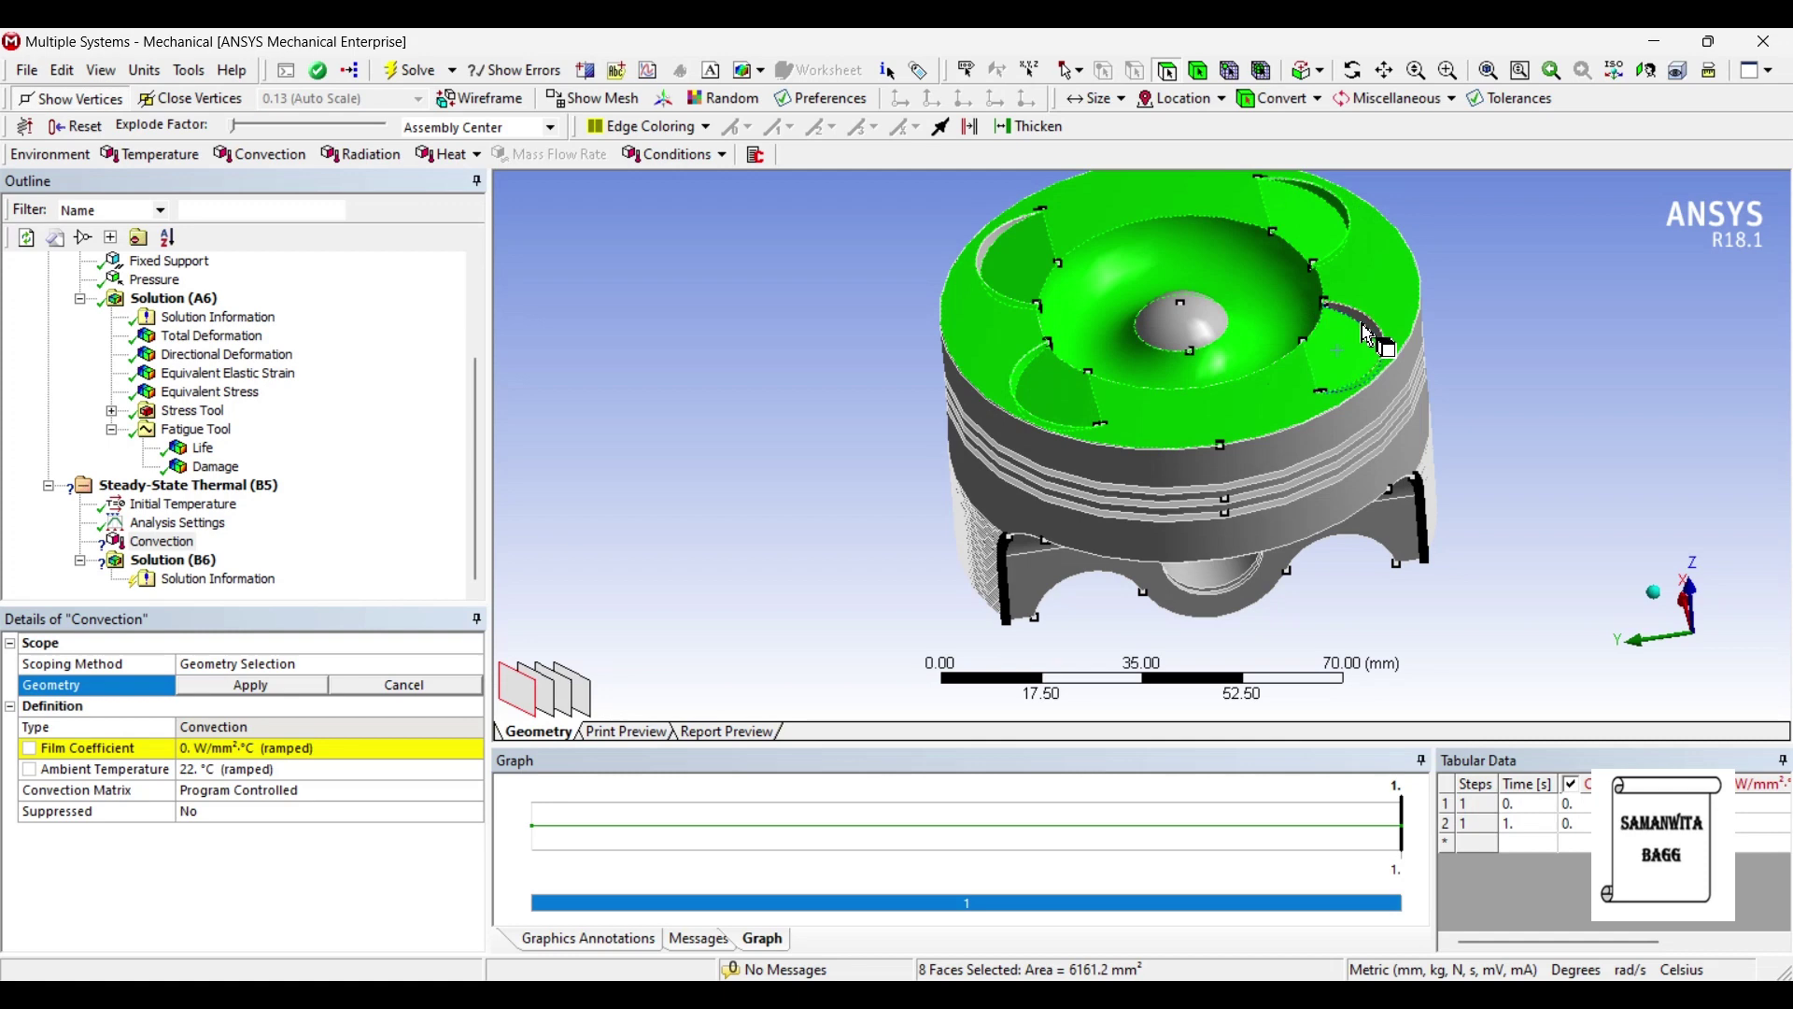
{"action": "left_click", "coordinate": [998, 250], "text": "ctrl"}
{"action": "left_click", "coordinate": [1209, 313], "text": "ctrl"}
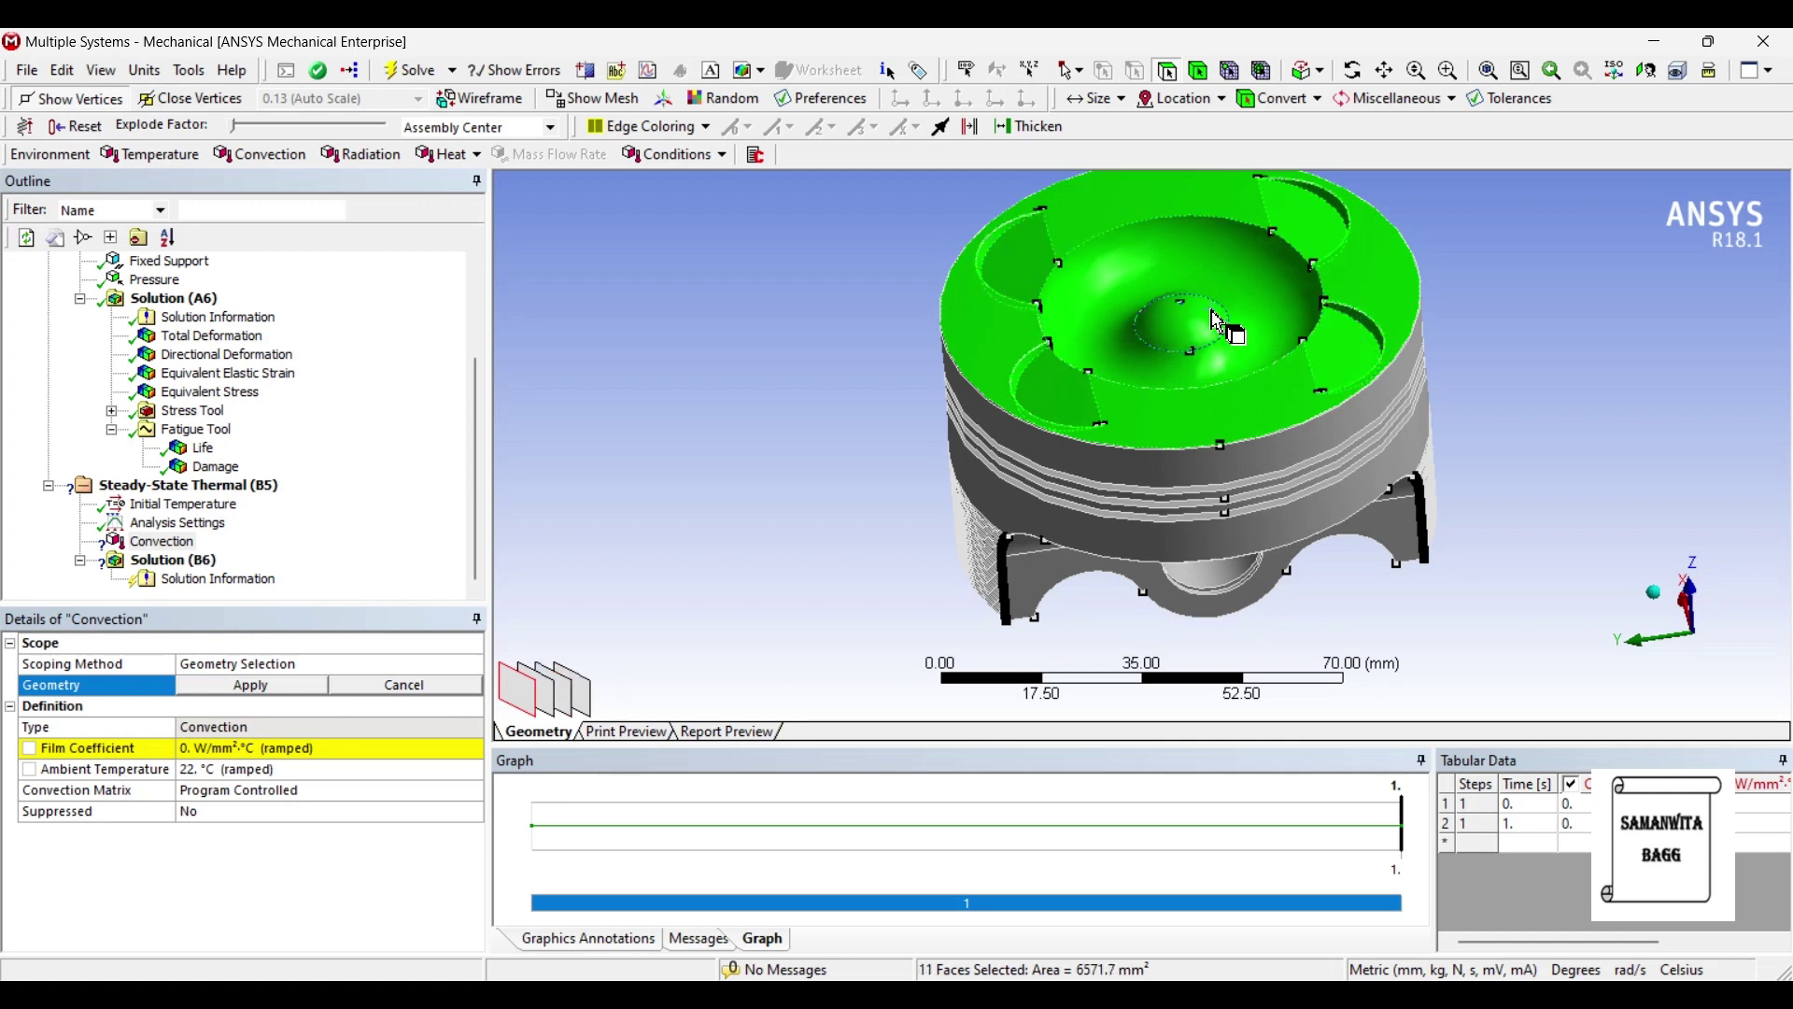
{"action": "left_click", "coordinate": [269, 686]}
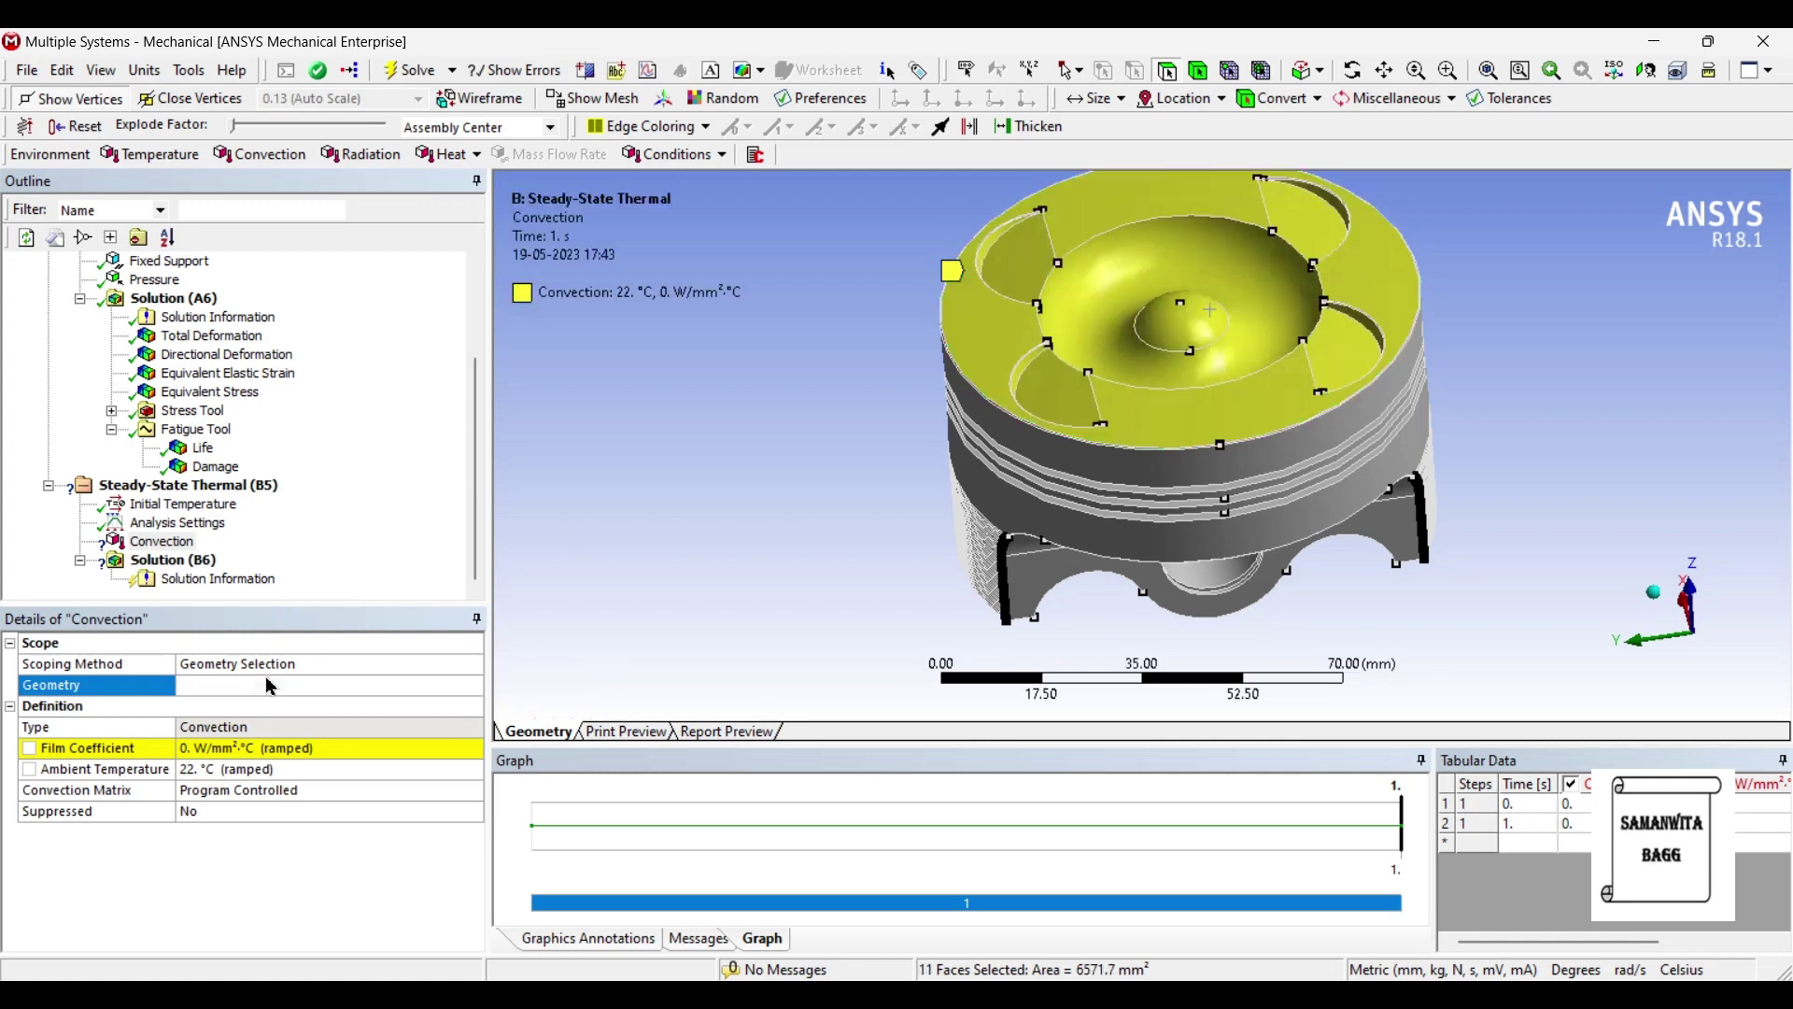
Set film coefficient 5e-4 W/mm²·°C and ambient temperature 250 °C.
{"action": "left_click", "coordinate": [226, 752]}
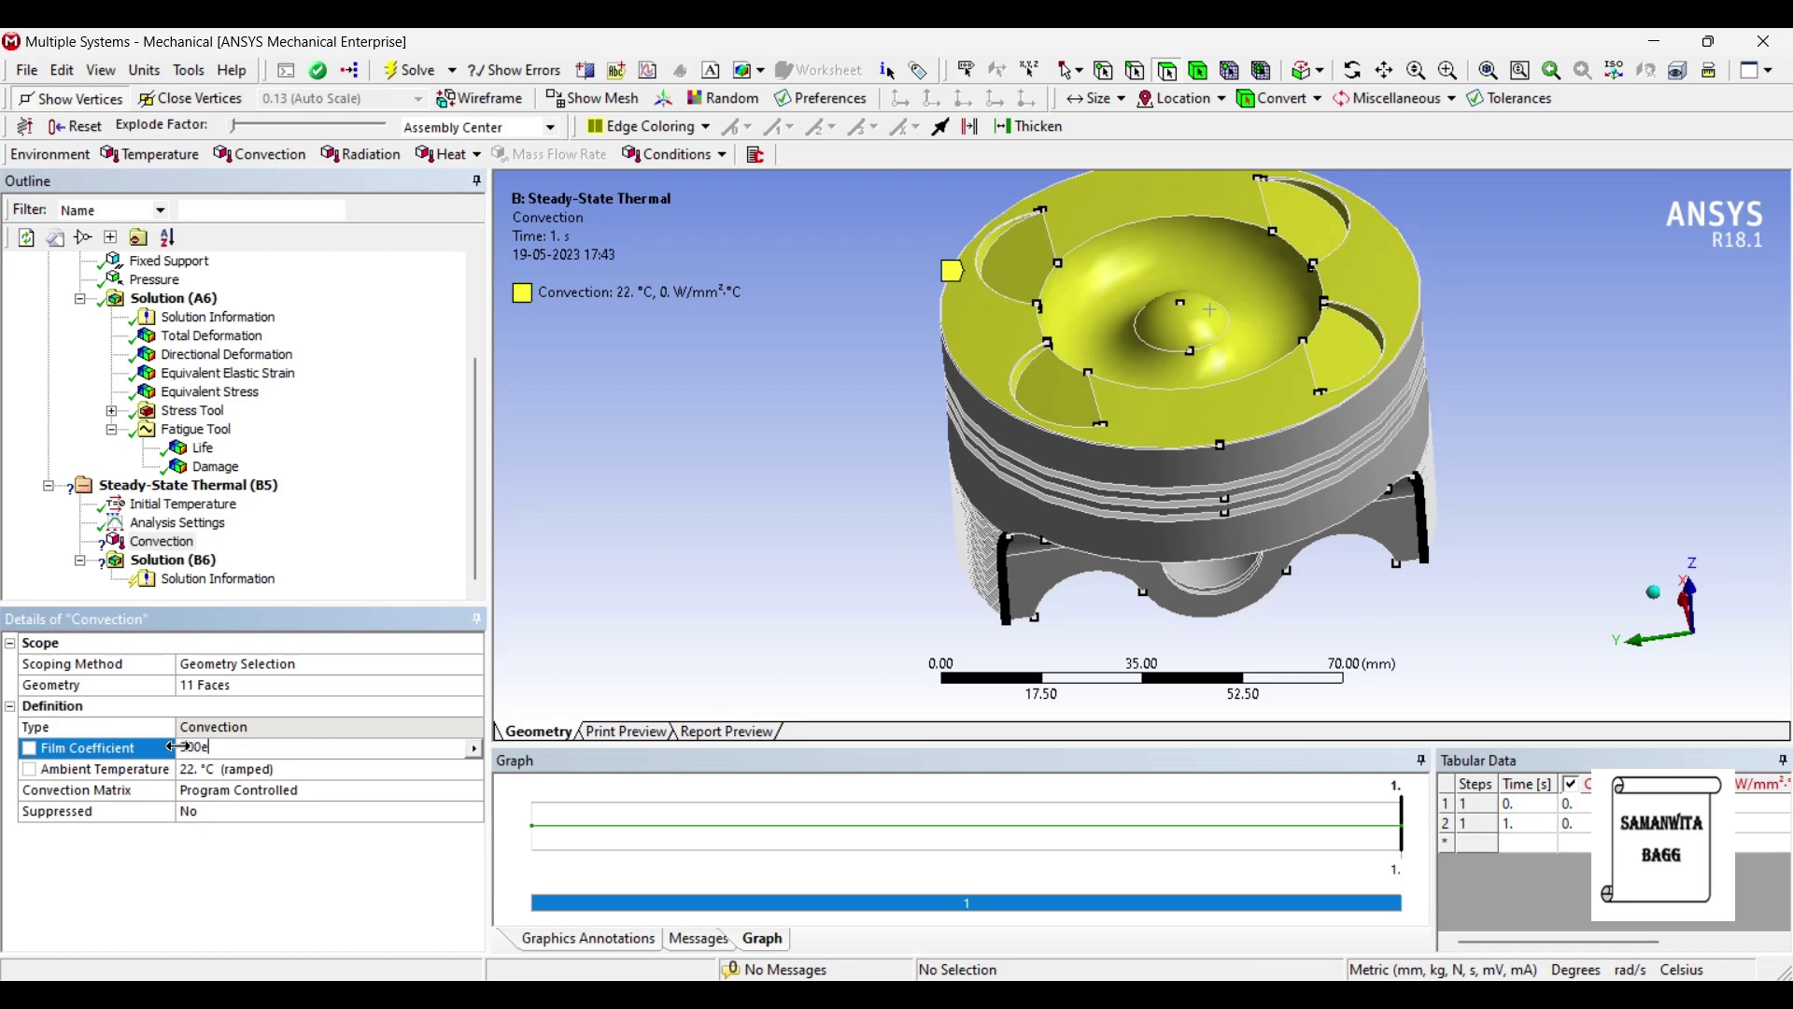
{"action": "type", "text": "5.00e-4"}
{"action": "key", "text": "Return"}
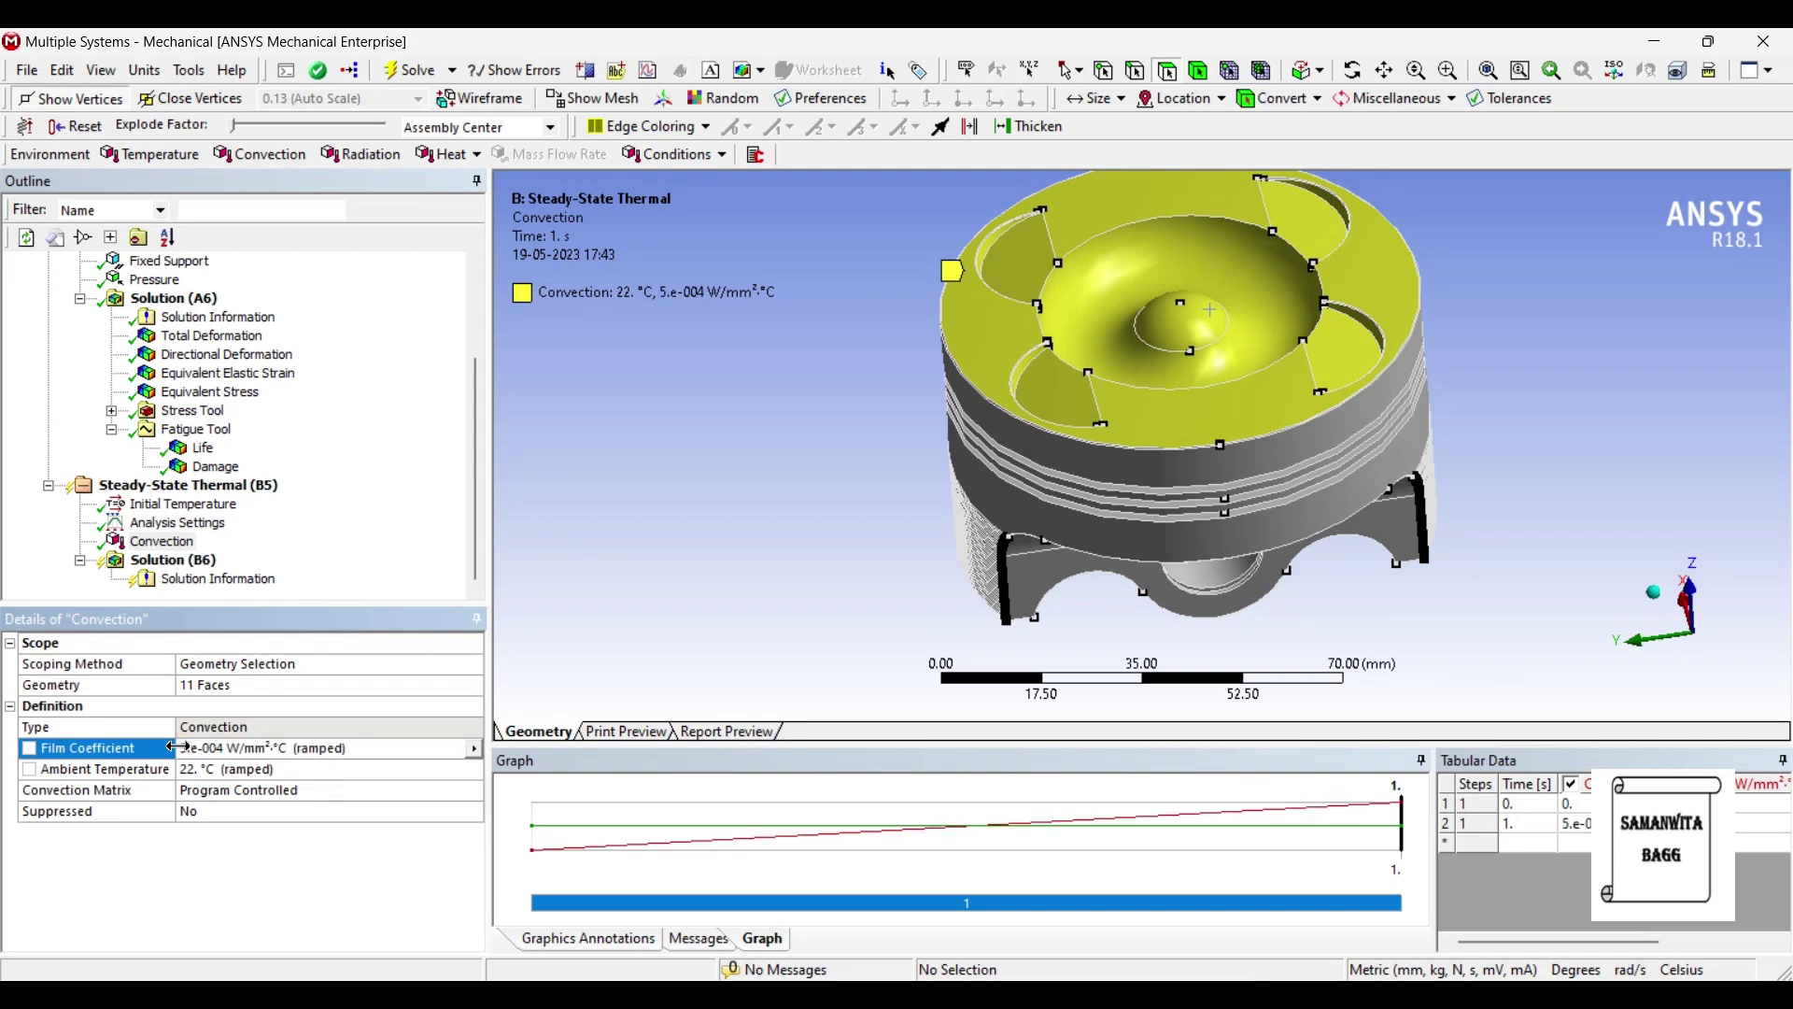
{"action": "left_click", "coordinate": [223, 772]}
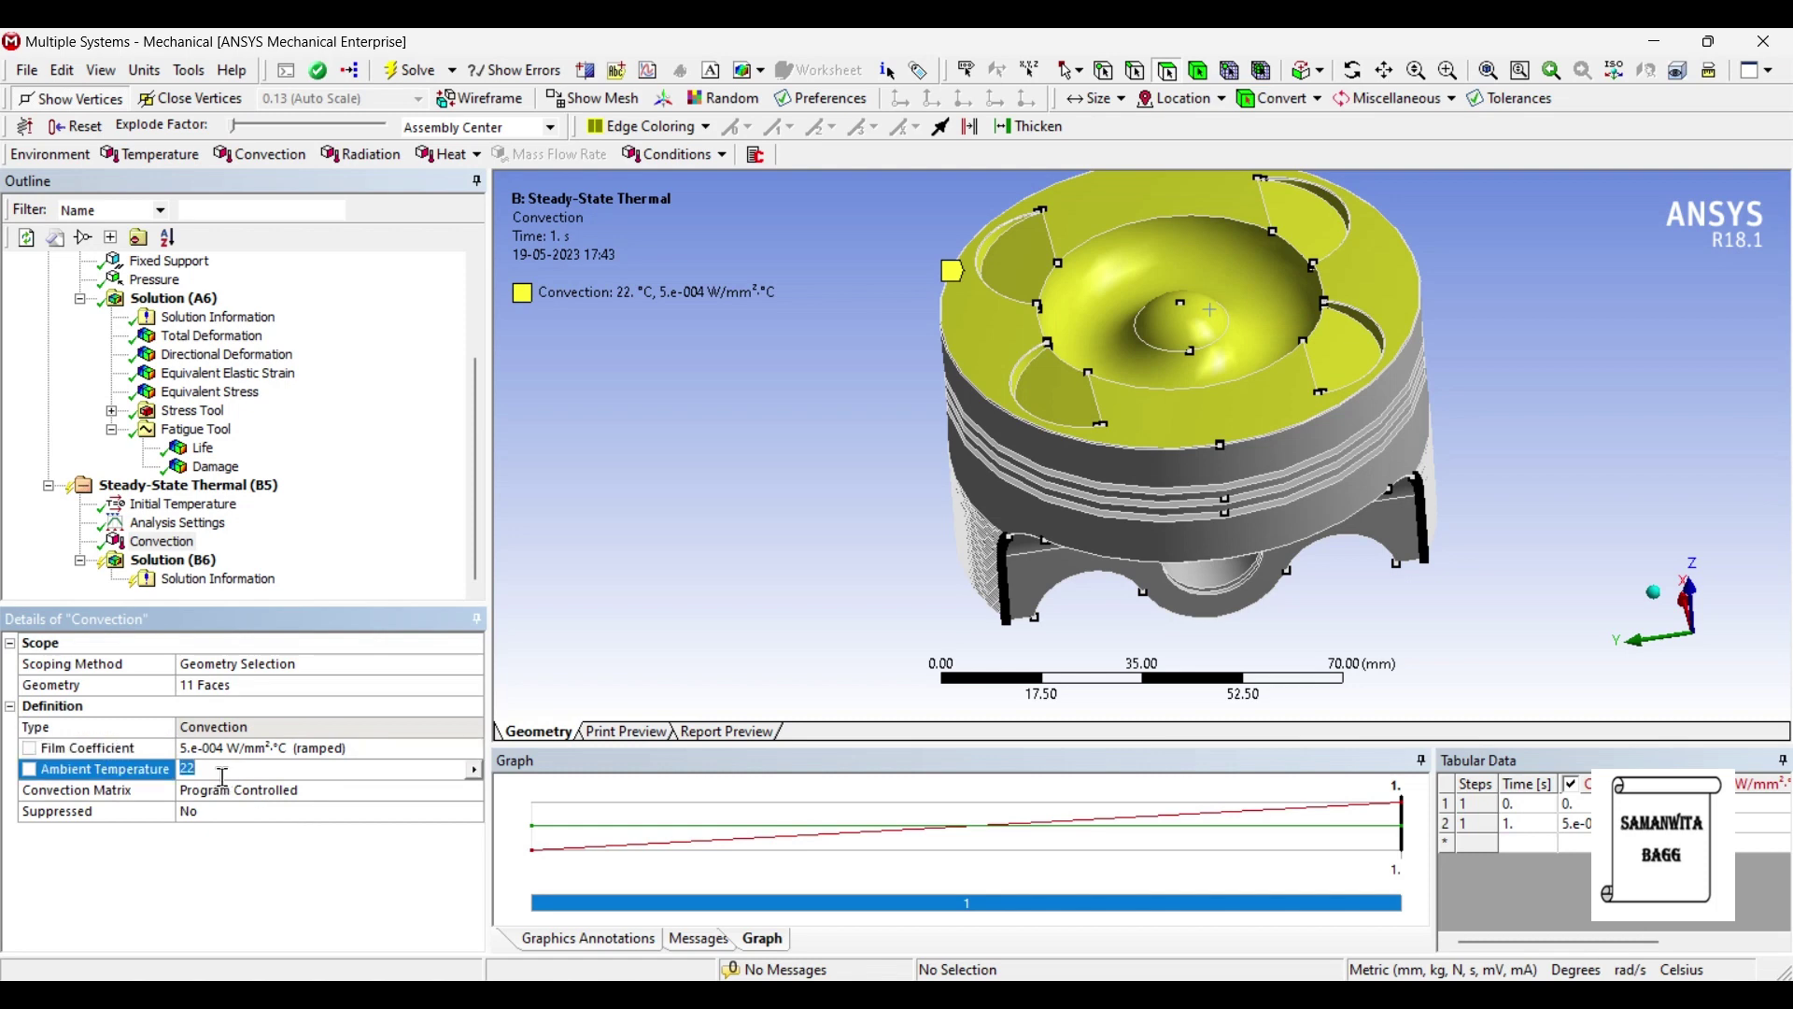
{"action": "type", "text": "250"}
{"action": "key", "text": "Return"}
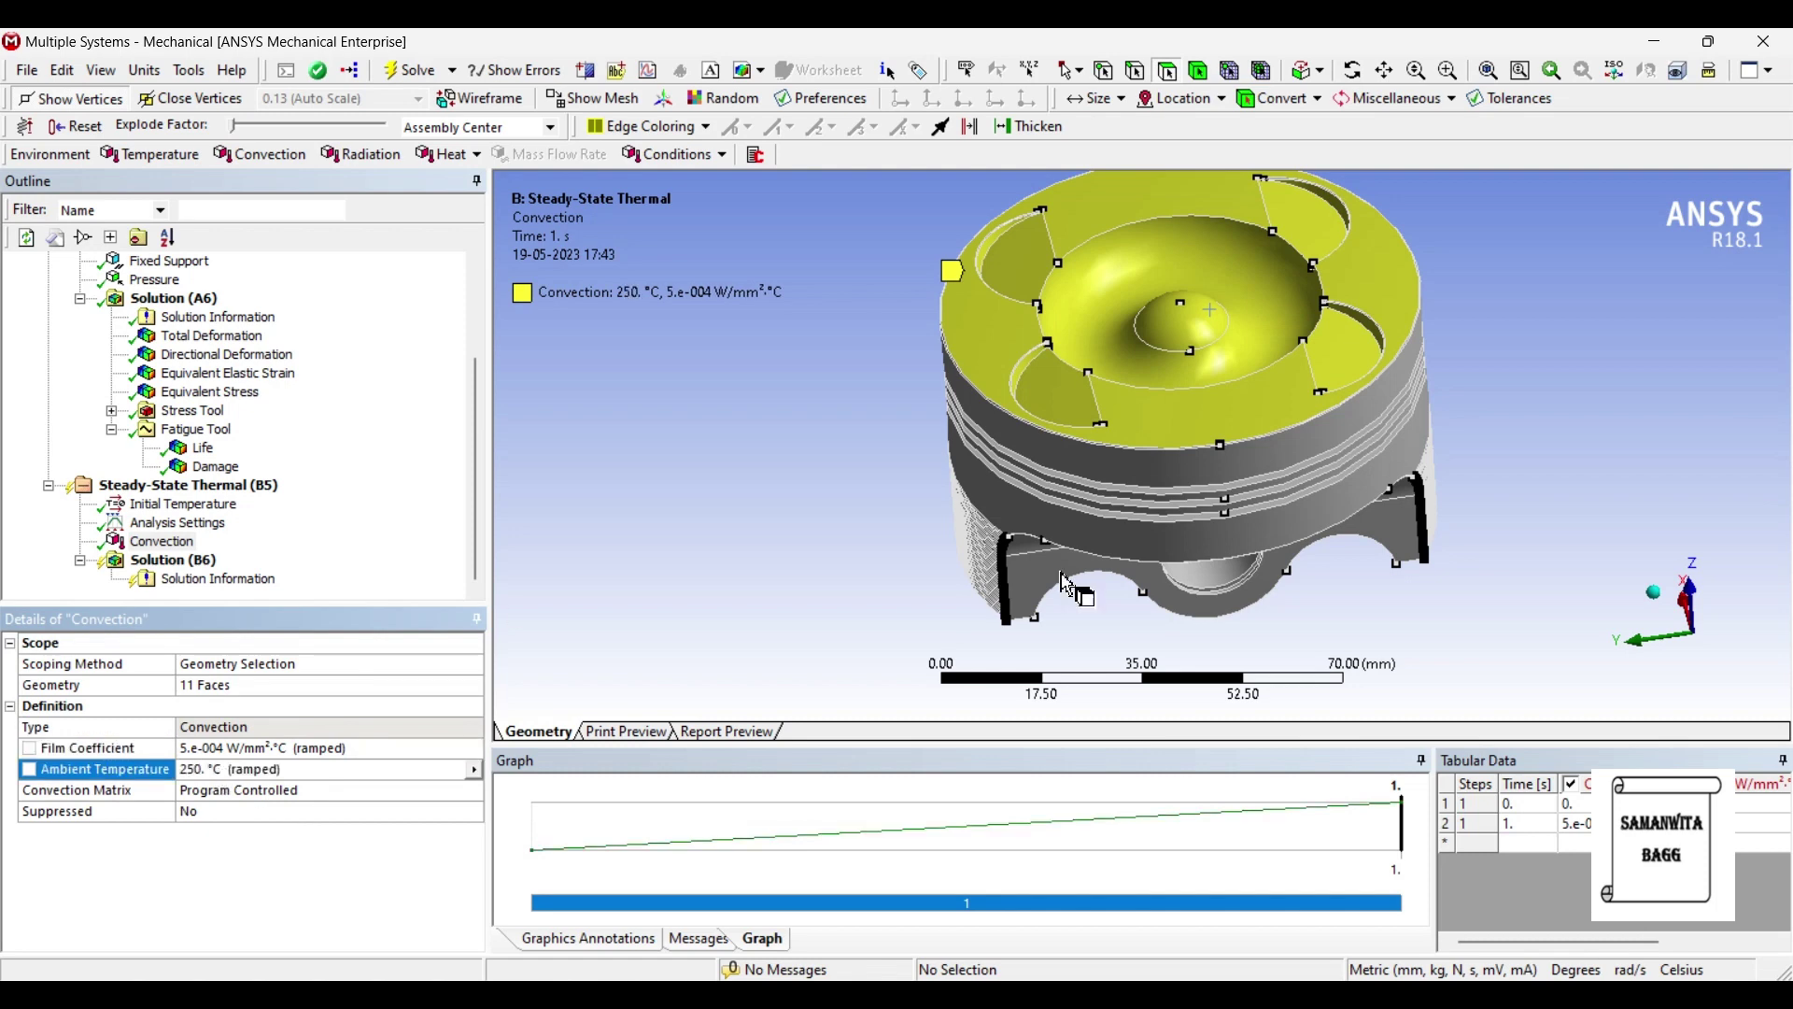
Select two inner underside faces and the small pin-hole face.
{"action": "middle_click_drag", "start_coordinate": [1079, 588], "coordinate": [1042, 314]}
{"action": "left_click", "coordinate": [1125, 456]}
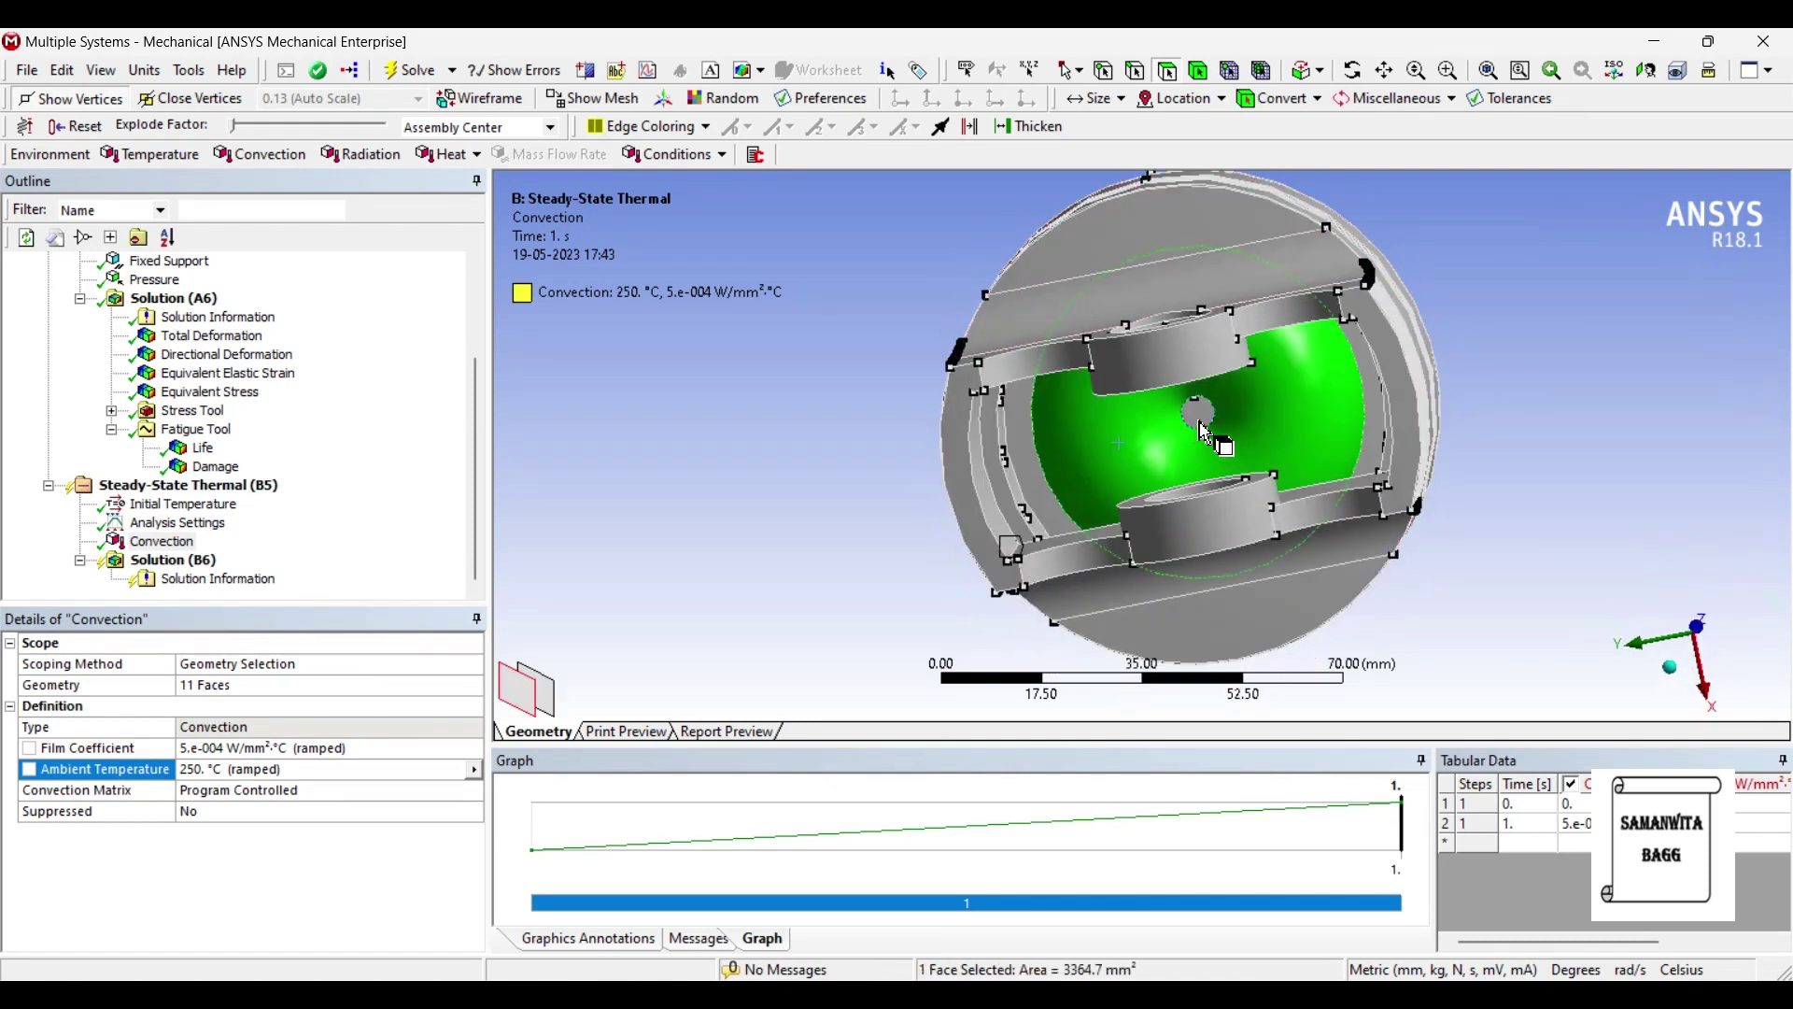
{"action": "middle_click_drag", "start_coordinate": [1097, 463], "coordinate": [1317, 416]}
{"action": "left_click", "coordinate": [1083, 456], "text": "ctrl"}
{"action": "left_click", "coordinate": [1165, 420], "text": "ctrl"}
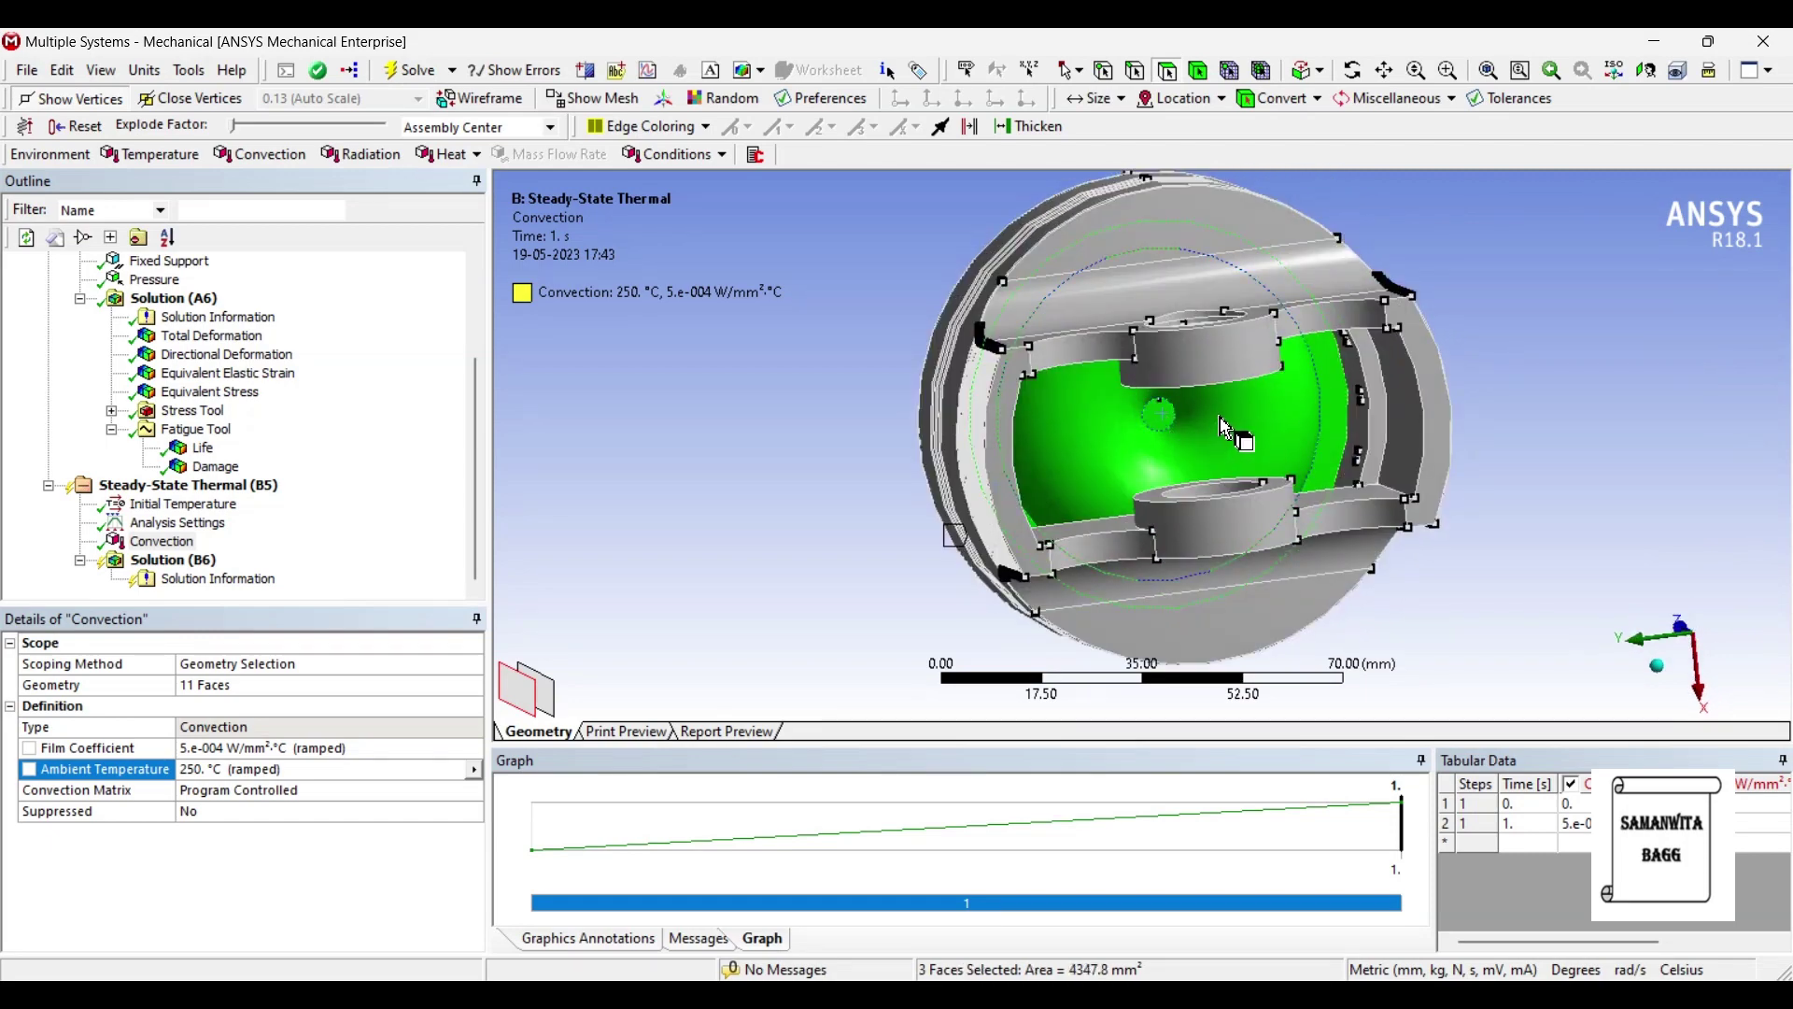
{"action": "middle_click_drag", "start_coordinate": [1164, 420], "coordinate": [1300, 444]}
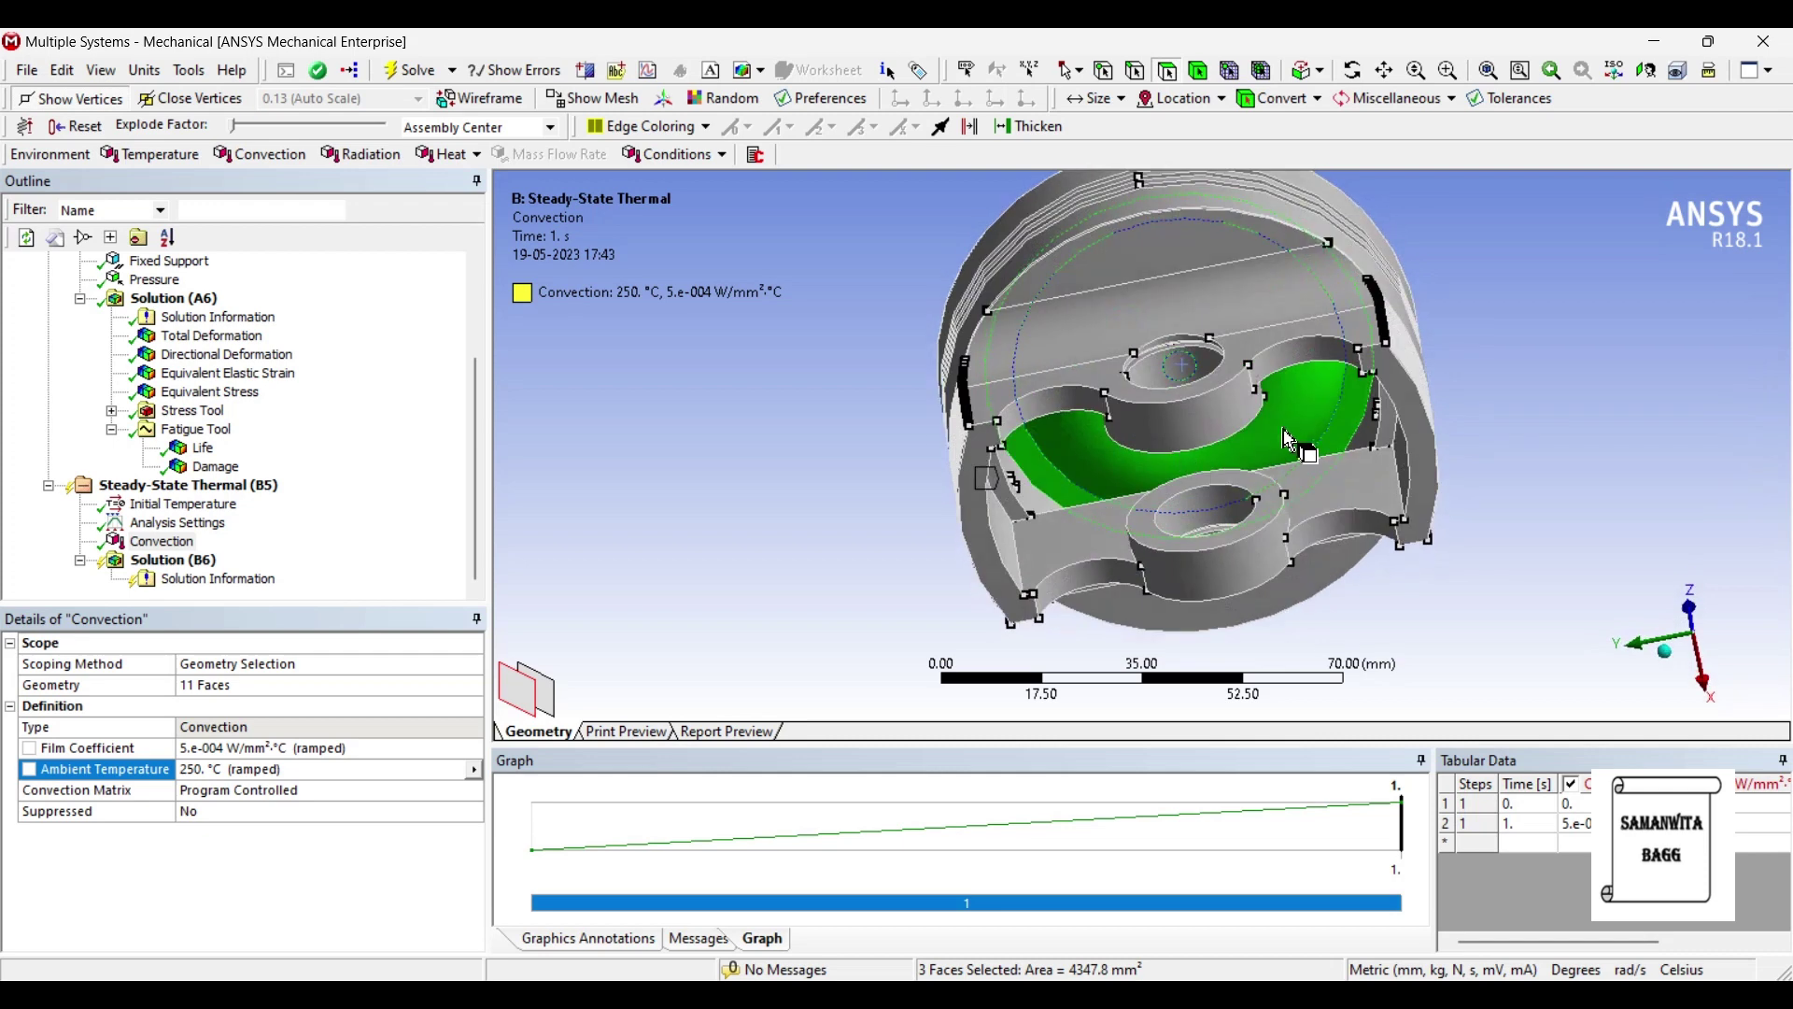
Insert Convection 2 on the underside faces with film coefficient 7e-4 and ambient 150 °C.
{"action": "right_click", "coordinate": [1294, 428]}
{"action": "mouse_move", "coordinate": [1354, 449]}
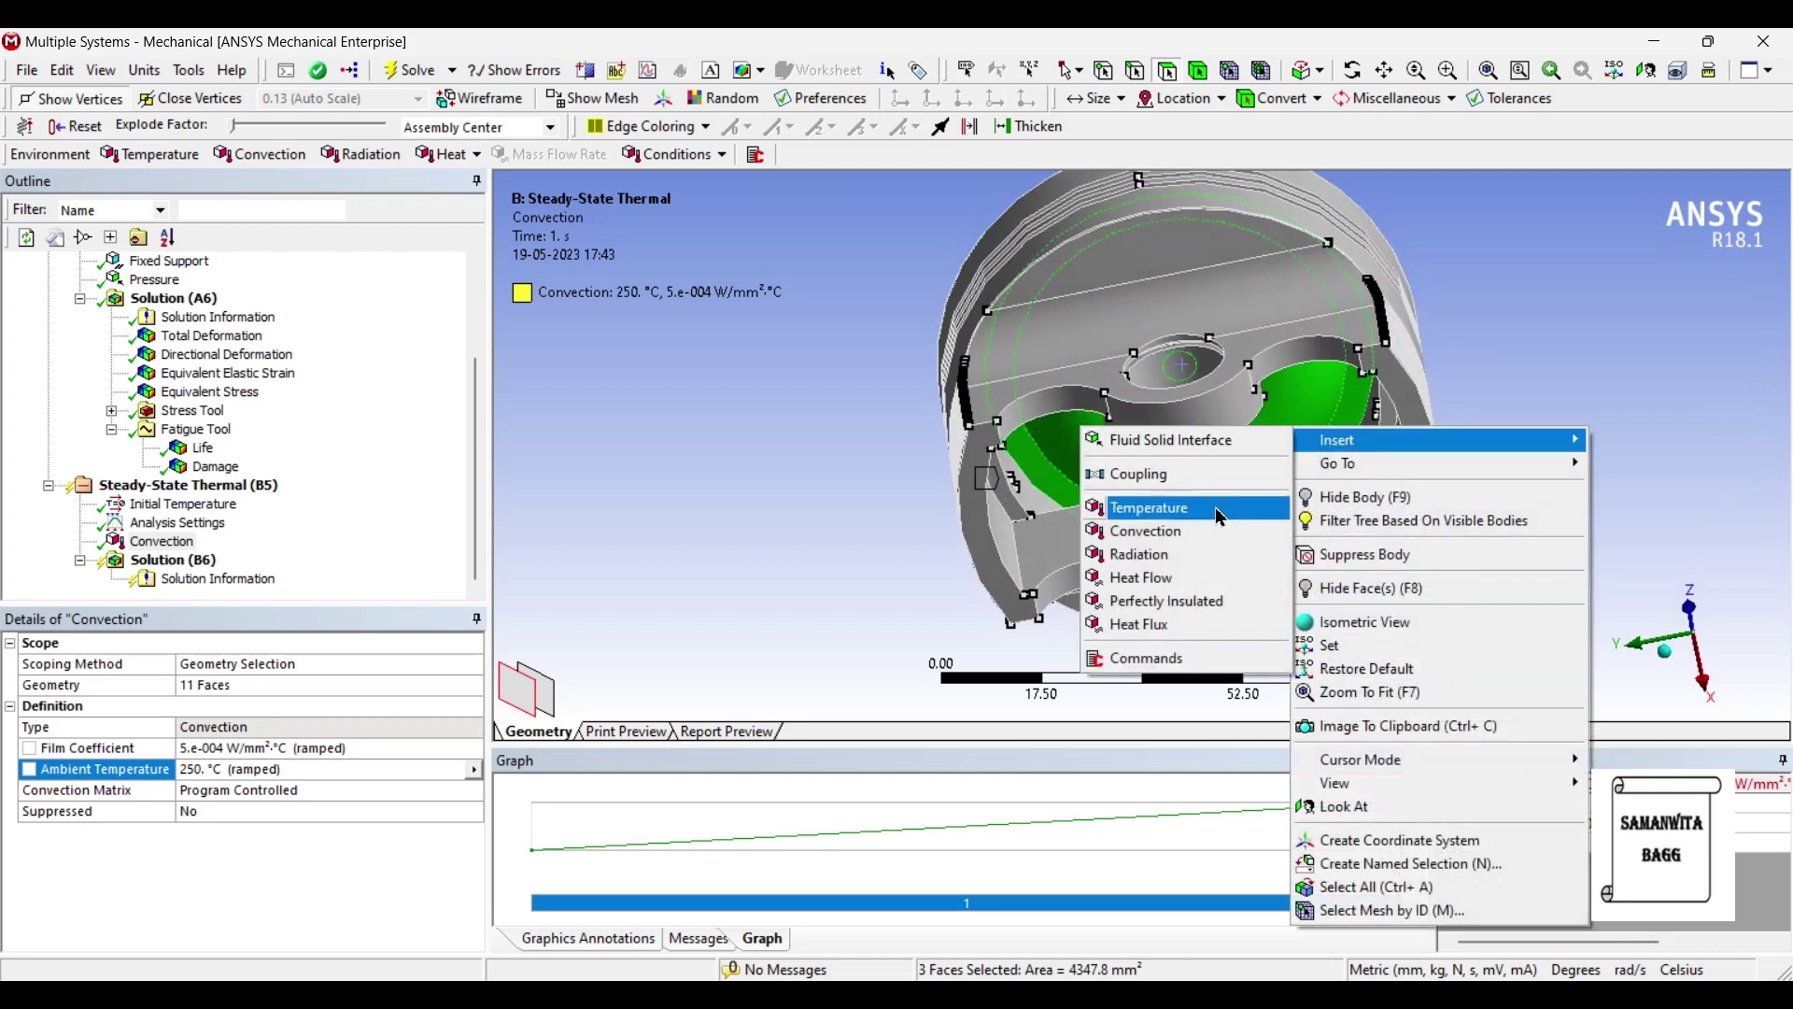
{"action": "left_click", "coordinate": [1200, 539]}
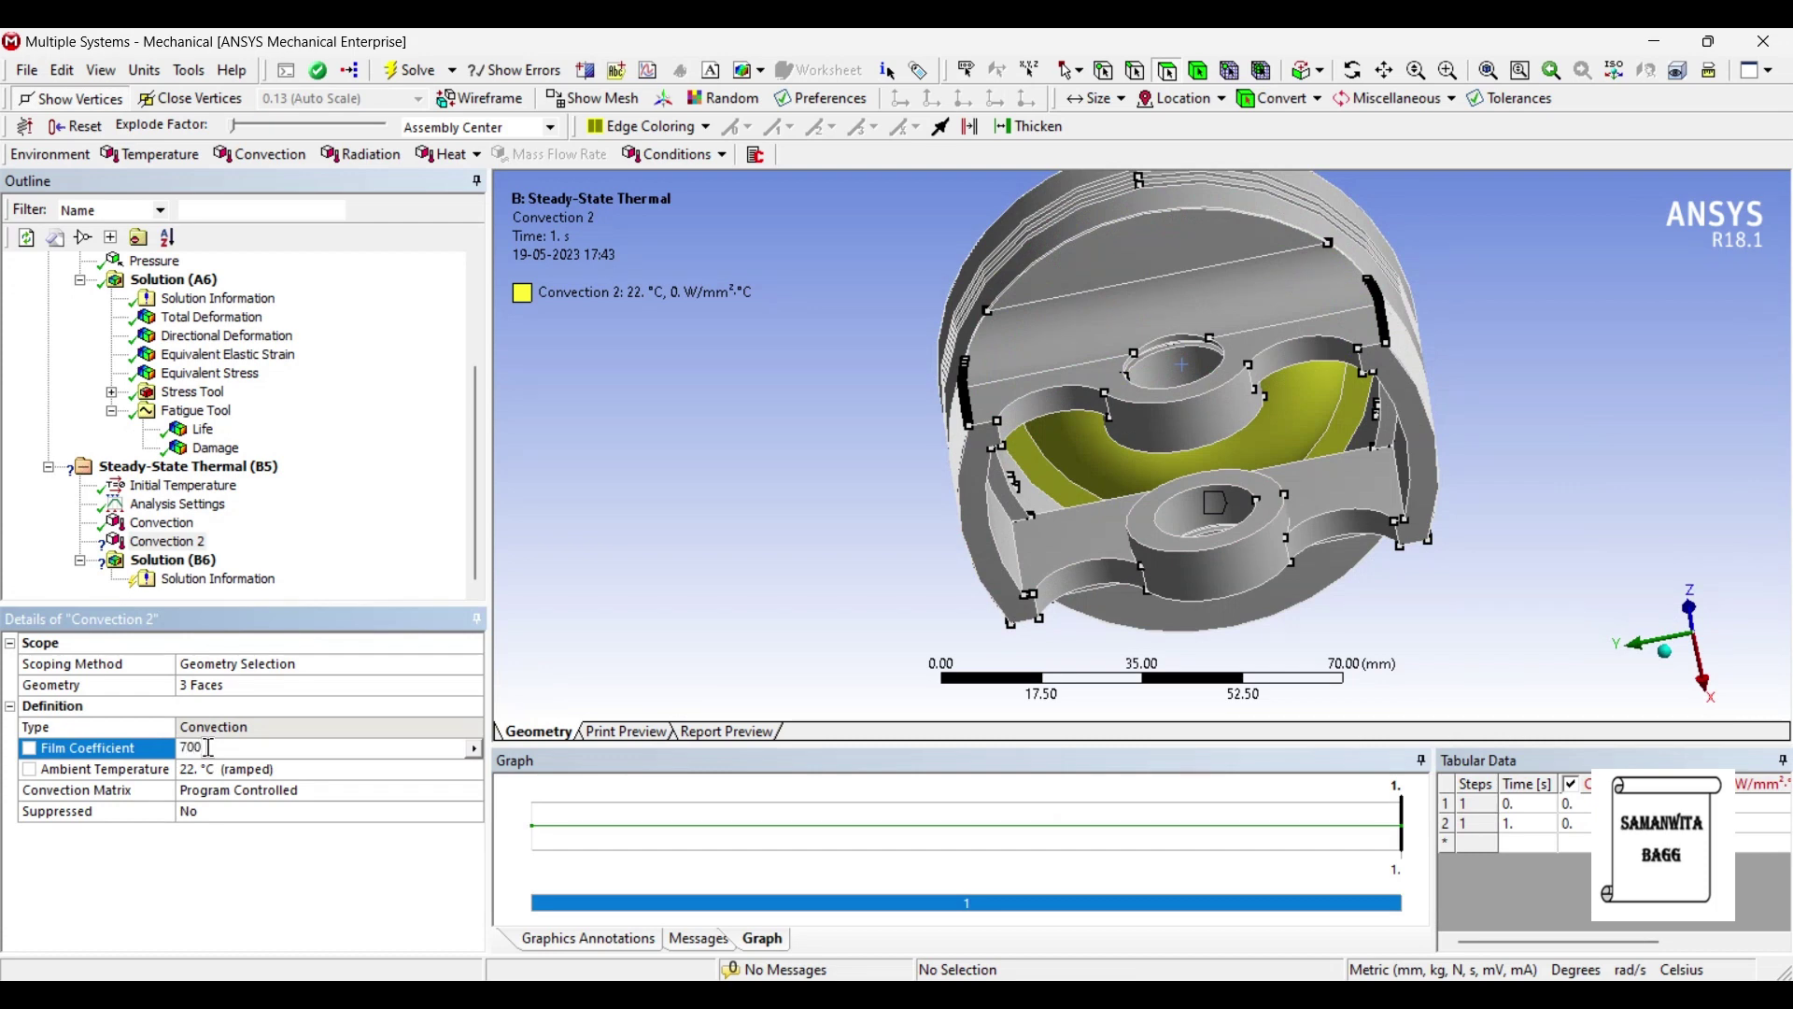
{"action": "type", "text": "700e-6"}
{"action": "key", "text": "Return"}
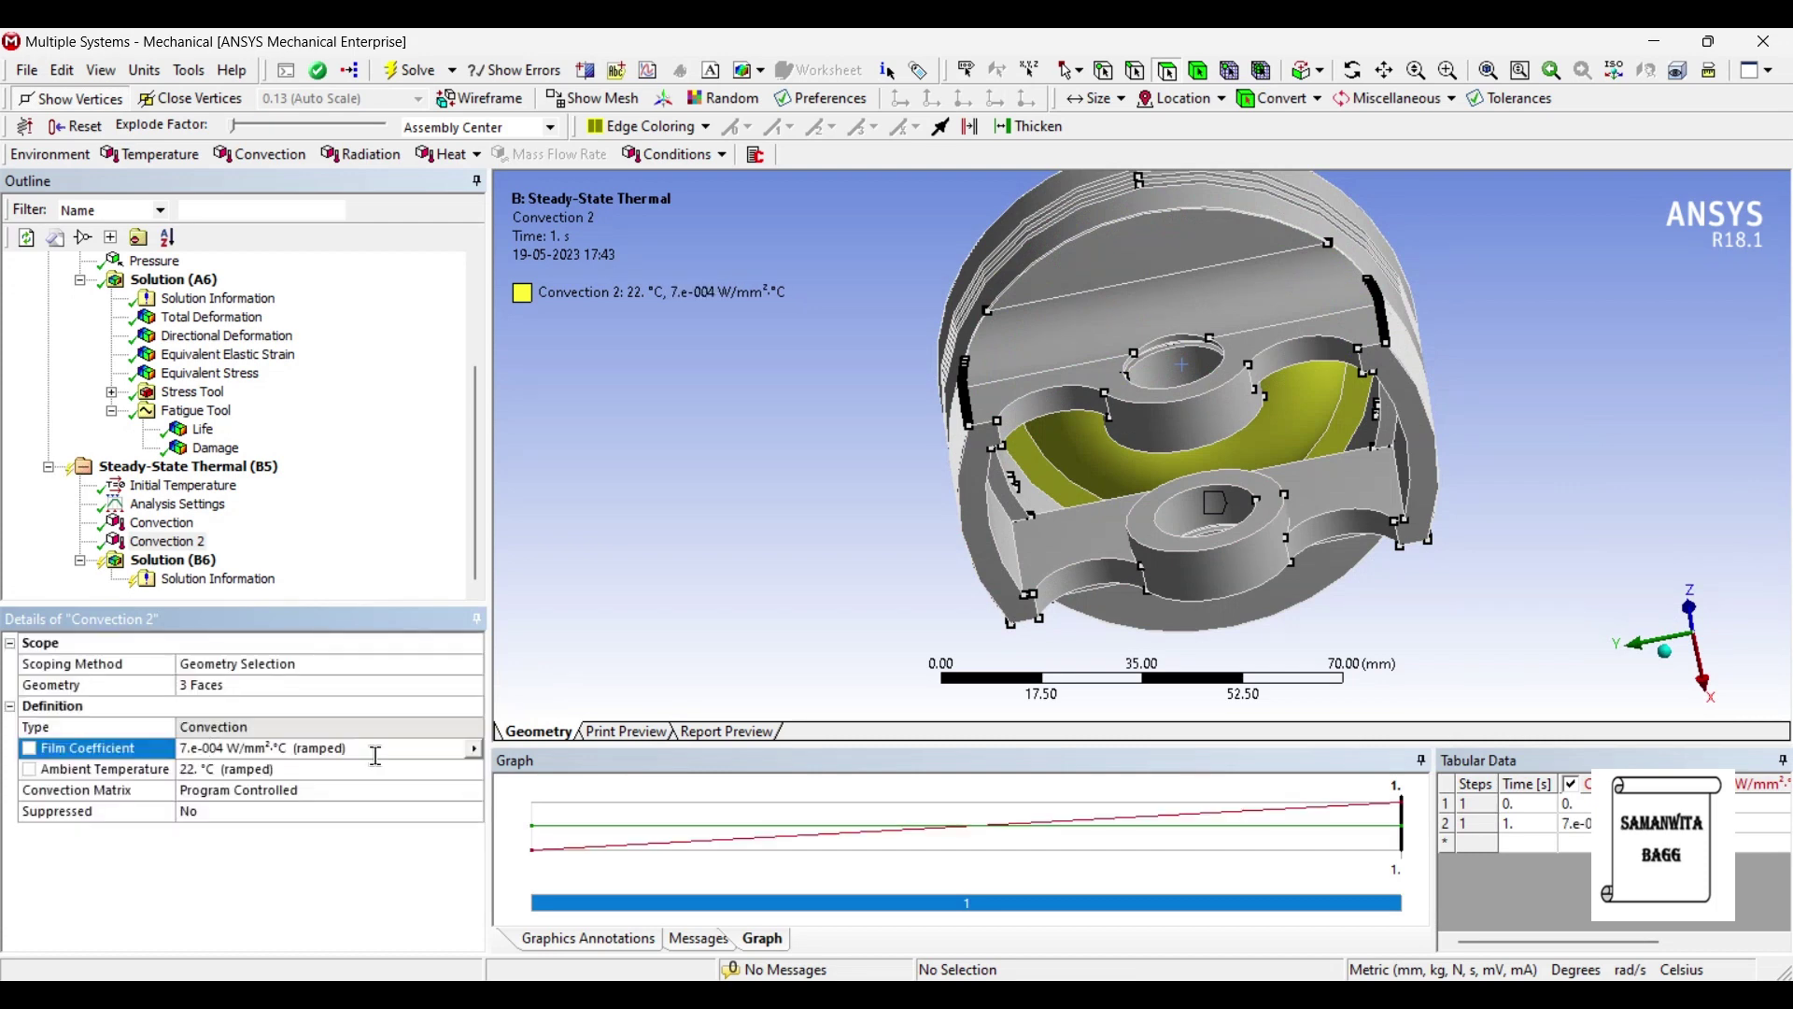
{"action": "left_click", "coordinate": [206, 772]}
{"action": "type", "text": "15"}
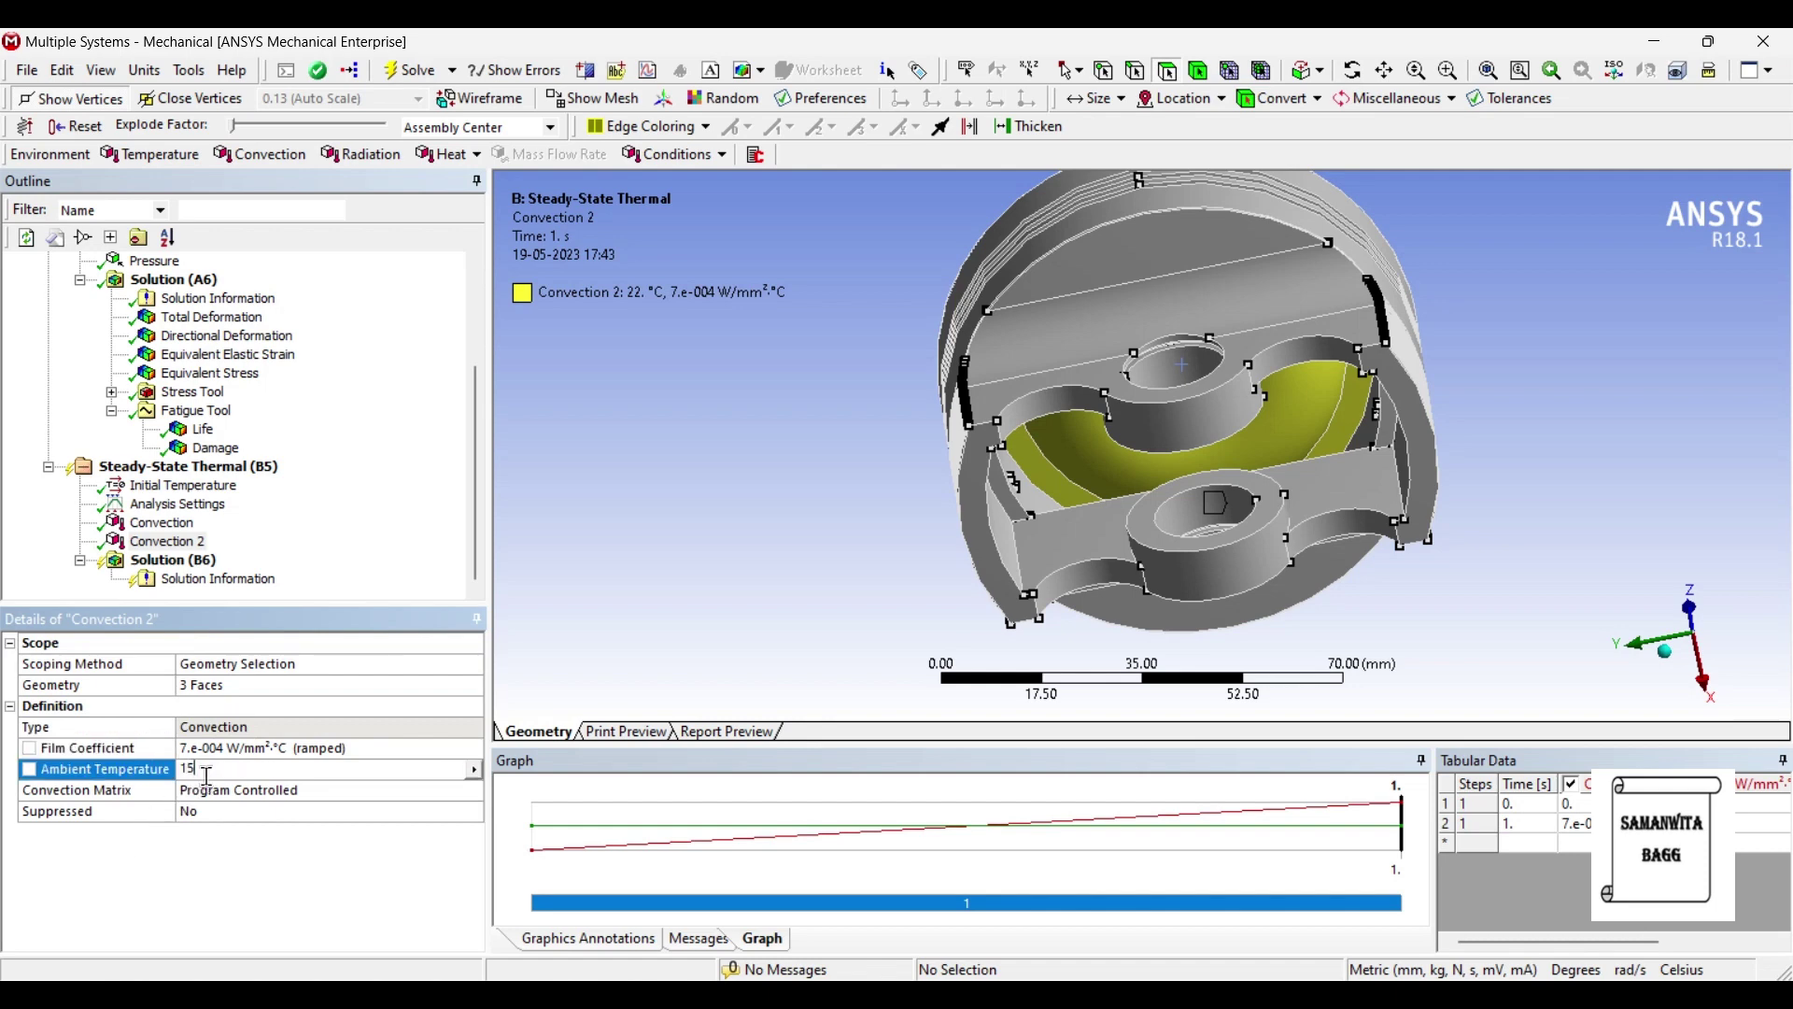
{"action": "type", "text": "0"}
{"action": "key", "text": "Return"}
Start picking the piston's inner walls, lower faces, pin-hole and pin-boss faces.
{"action": "middle_click_drag", "start_coordinate": [1167, 420], "coordinate": [1149, 355]}
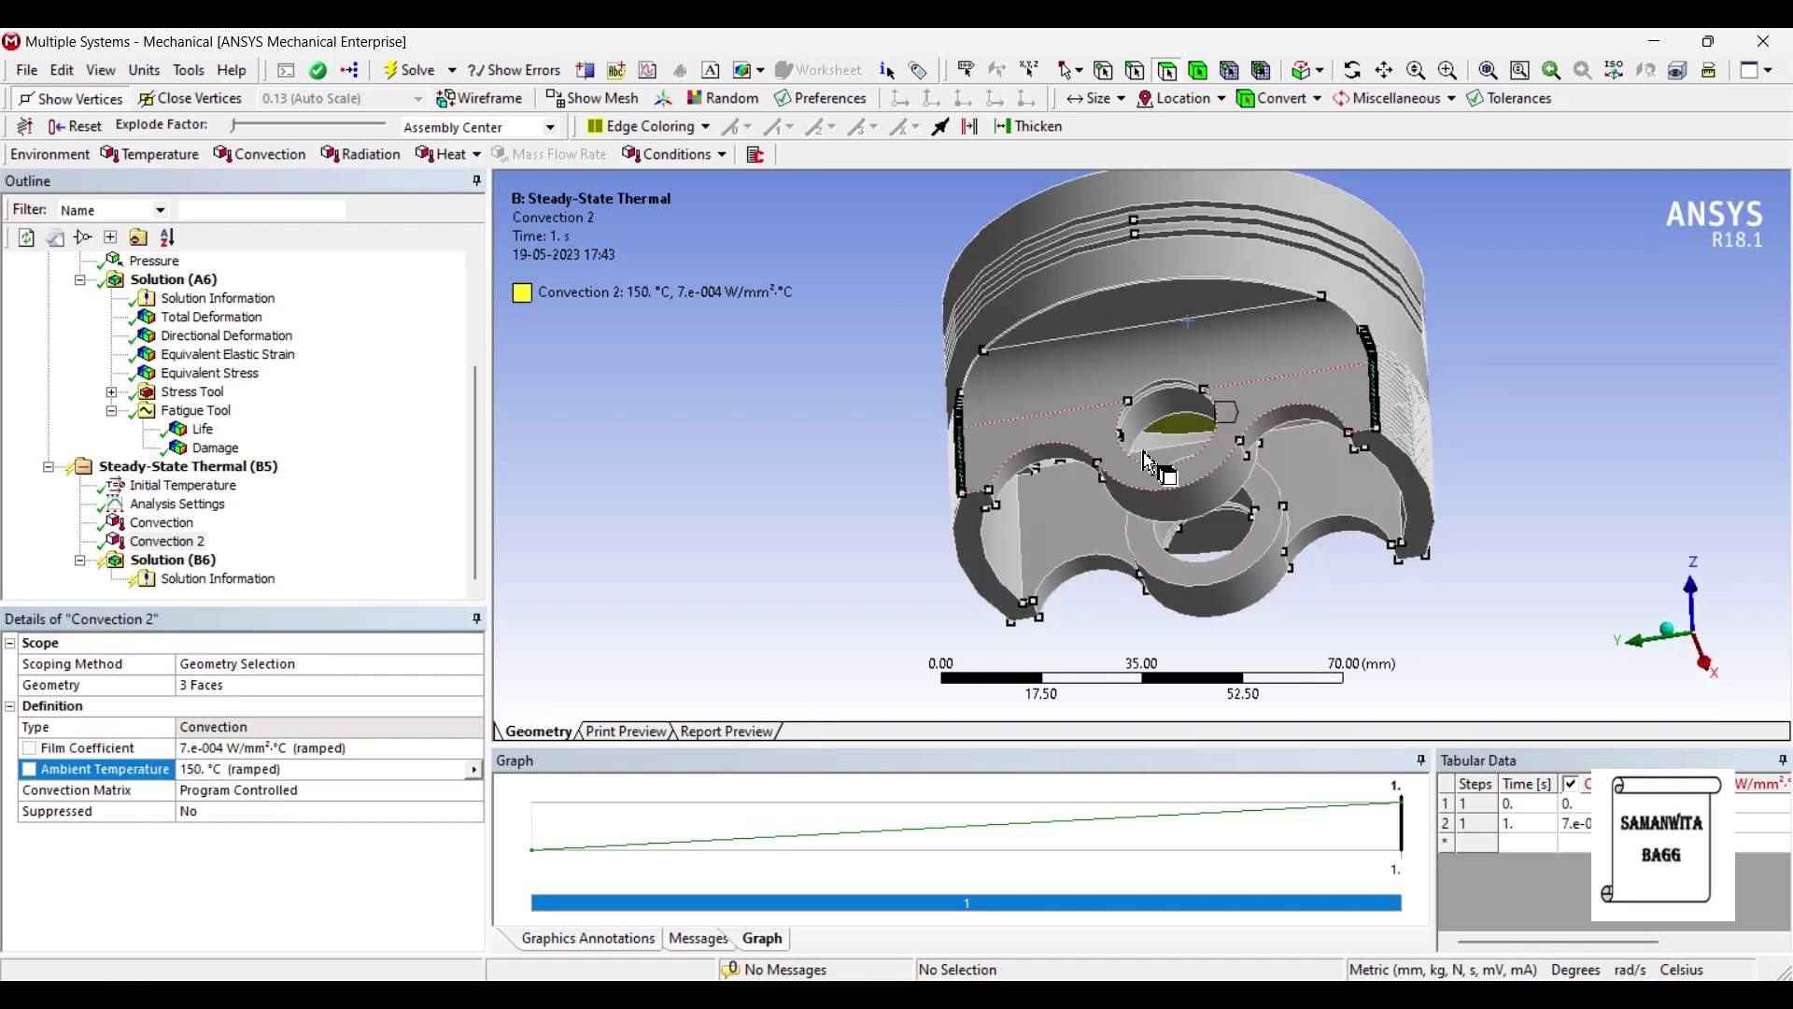
{"action": "left_click", "coordinate": [1139, 317]}
{"action": "left_click", "coordinate": [1143, 323], "text": "ctrl"}
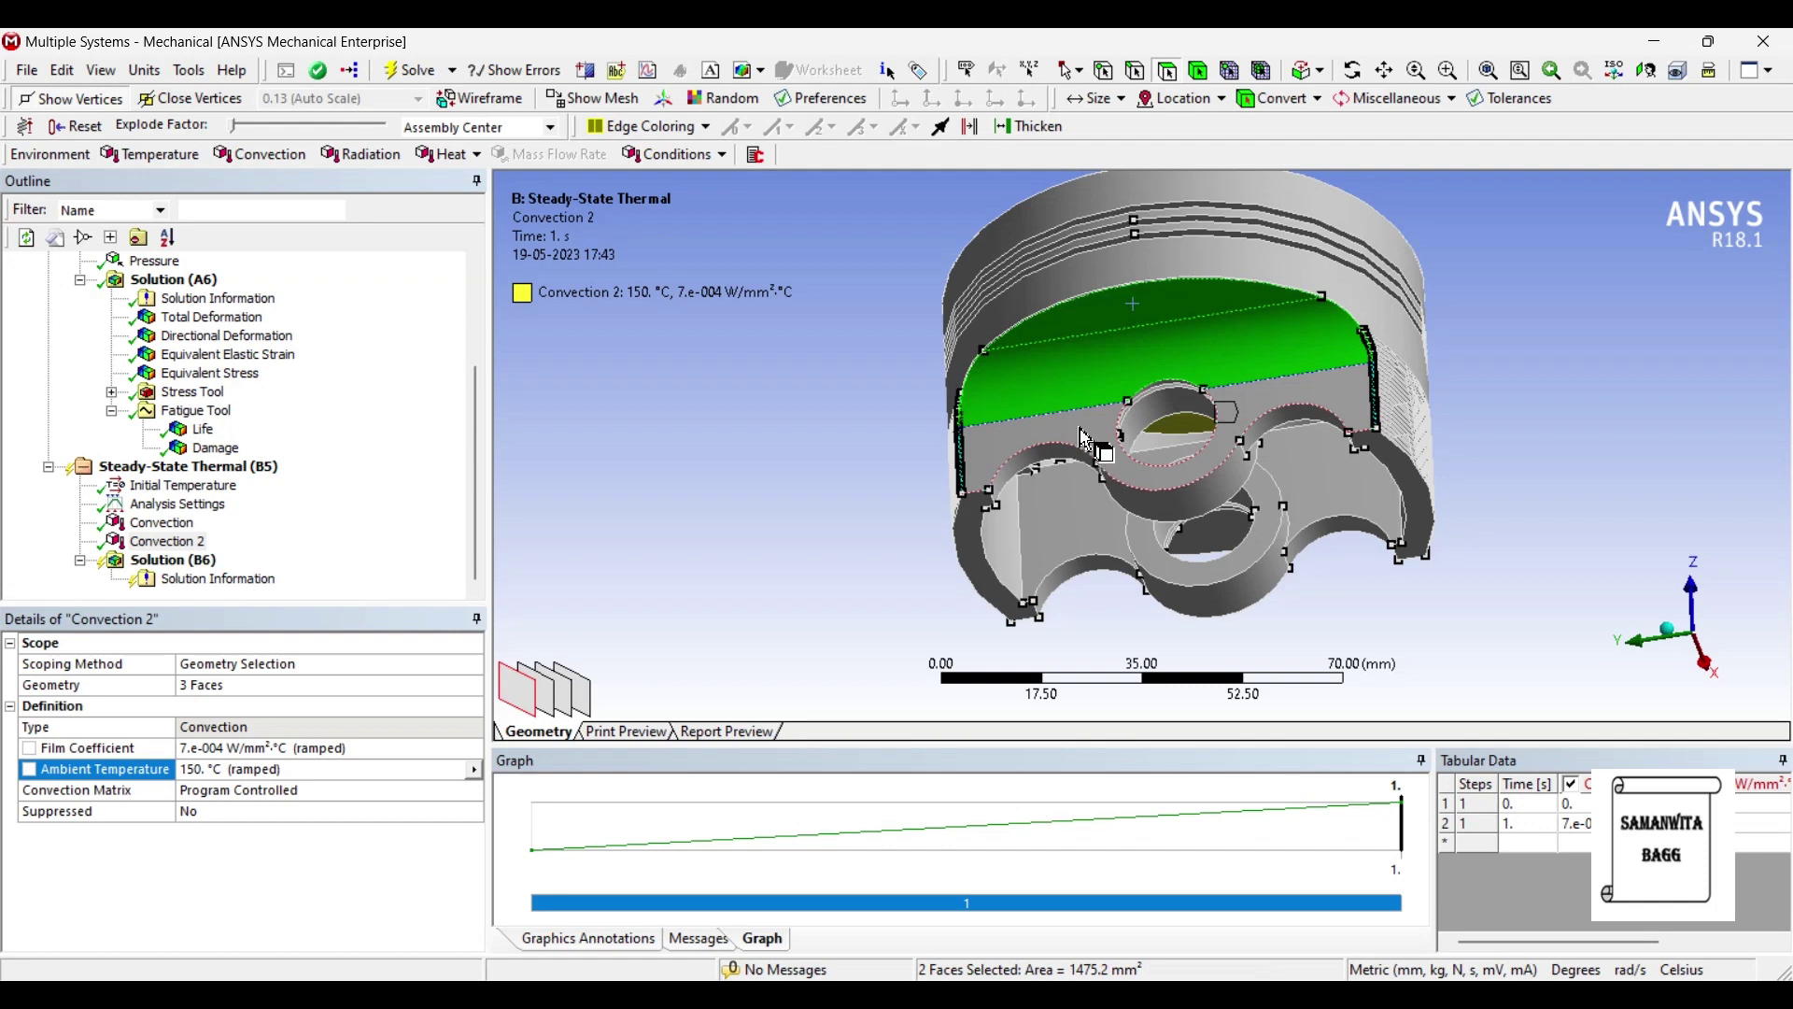
{"action": "left_click", "coordinate": [1093, 452], "text": "ctrl"}
{"action": "left_click", "coordinate": [1225, 430], "text": "ctrl"}
{"action": "left_click", "coordinate": [1326, 476], "text": "ctrl"}
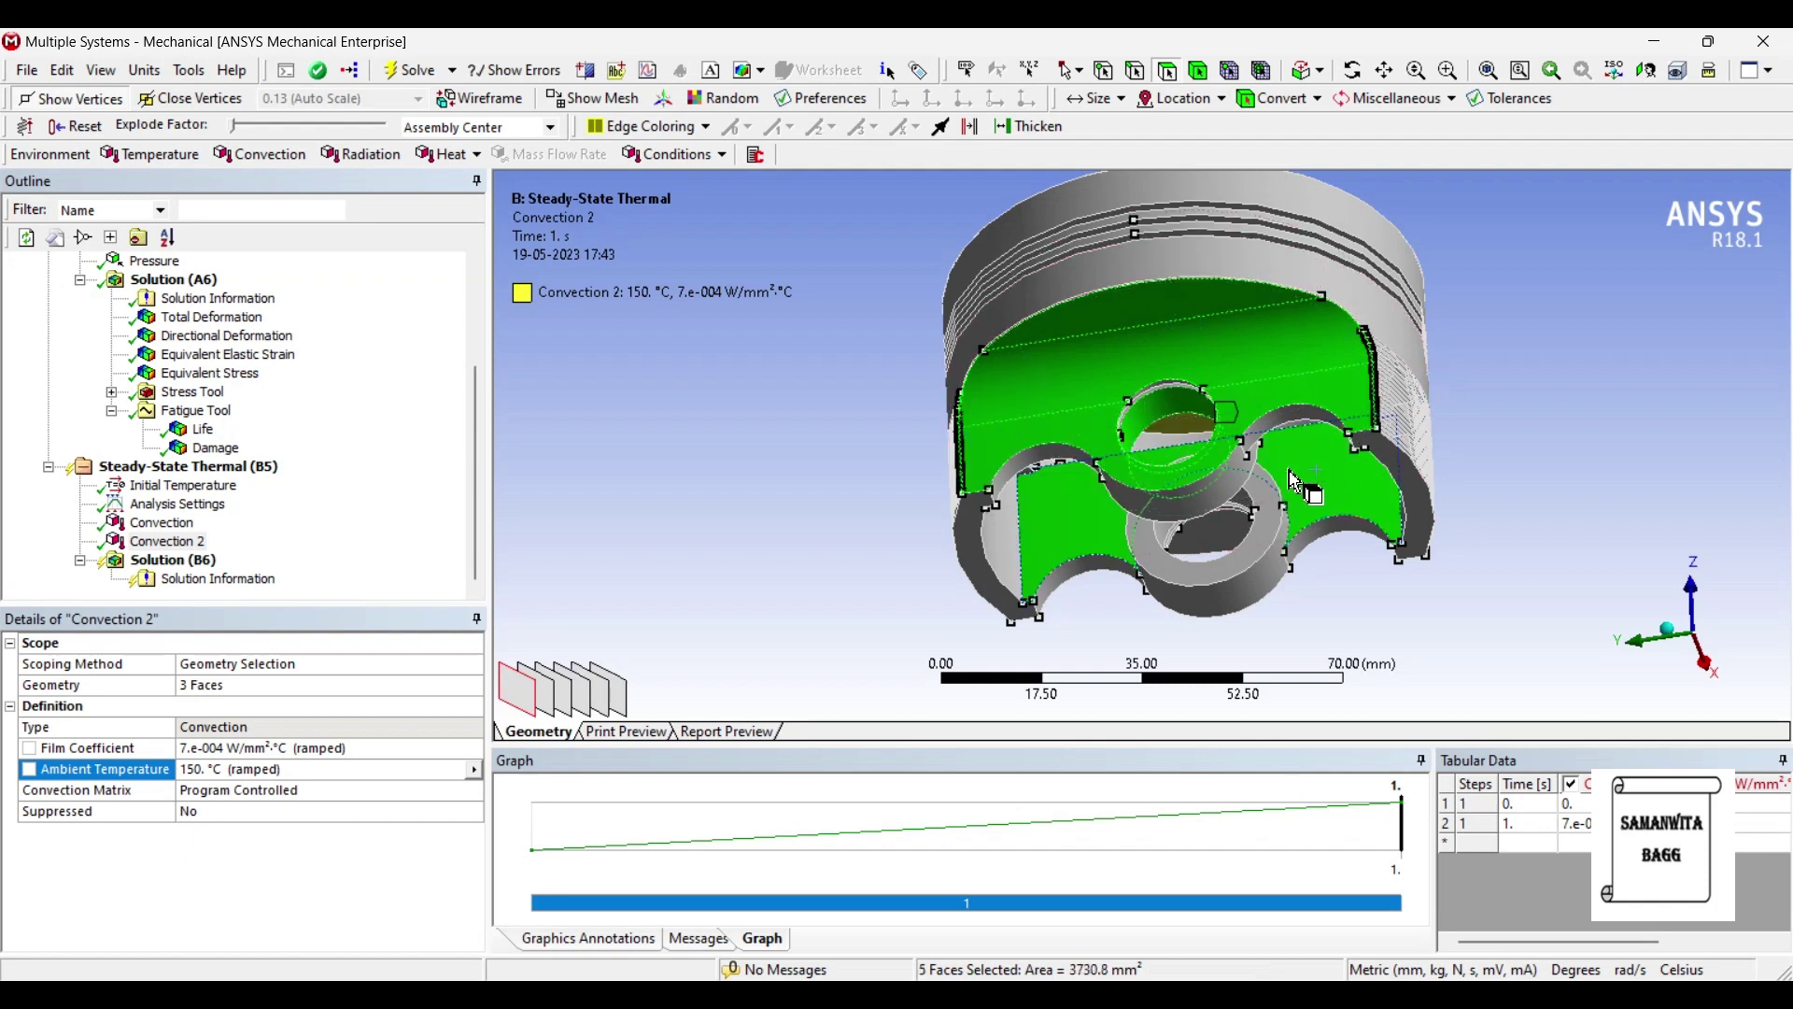
{"action": "left_click", "coordinate": [1043, 542], "text": "ctrl"}
{"action": "left_click", "coordinate": [1009, 555], "text": "ctrl"}
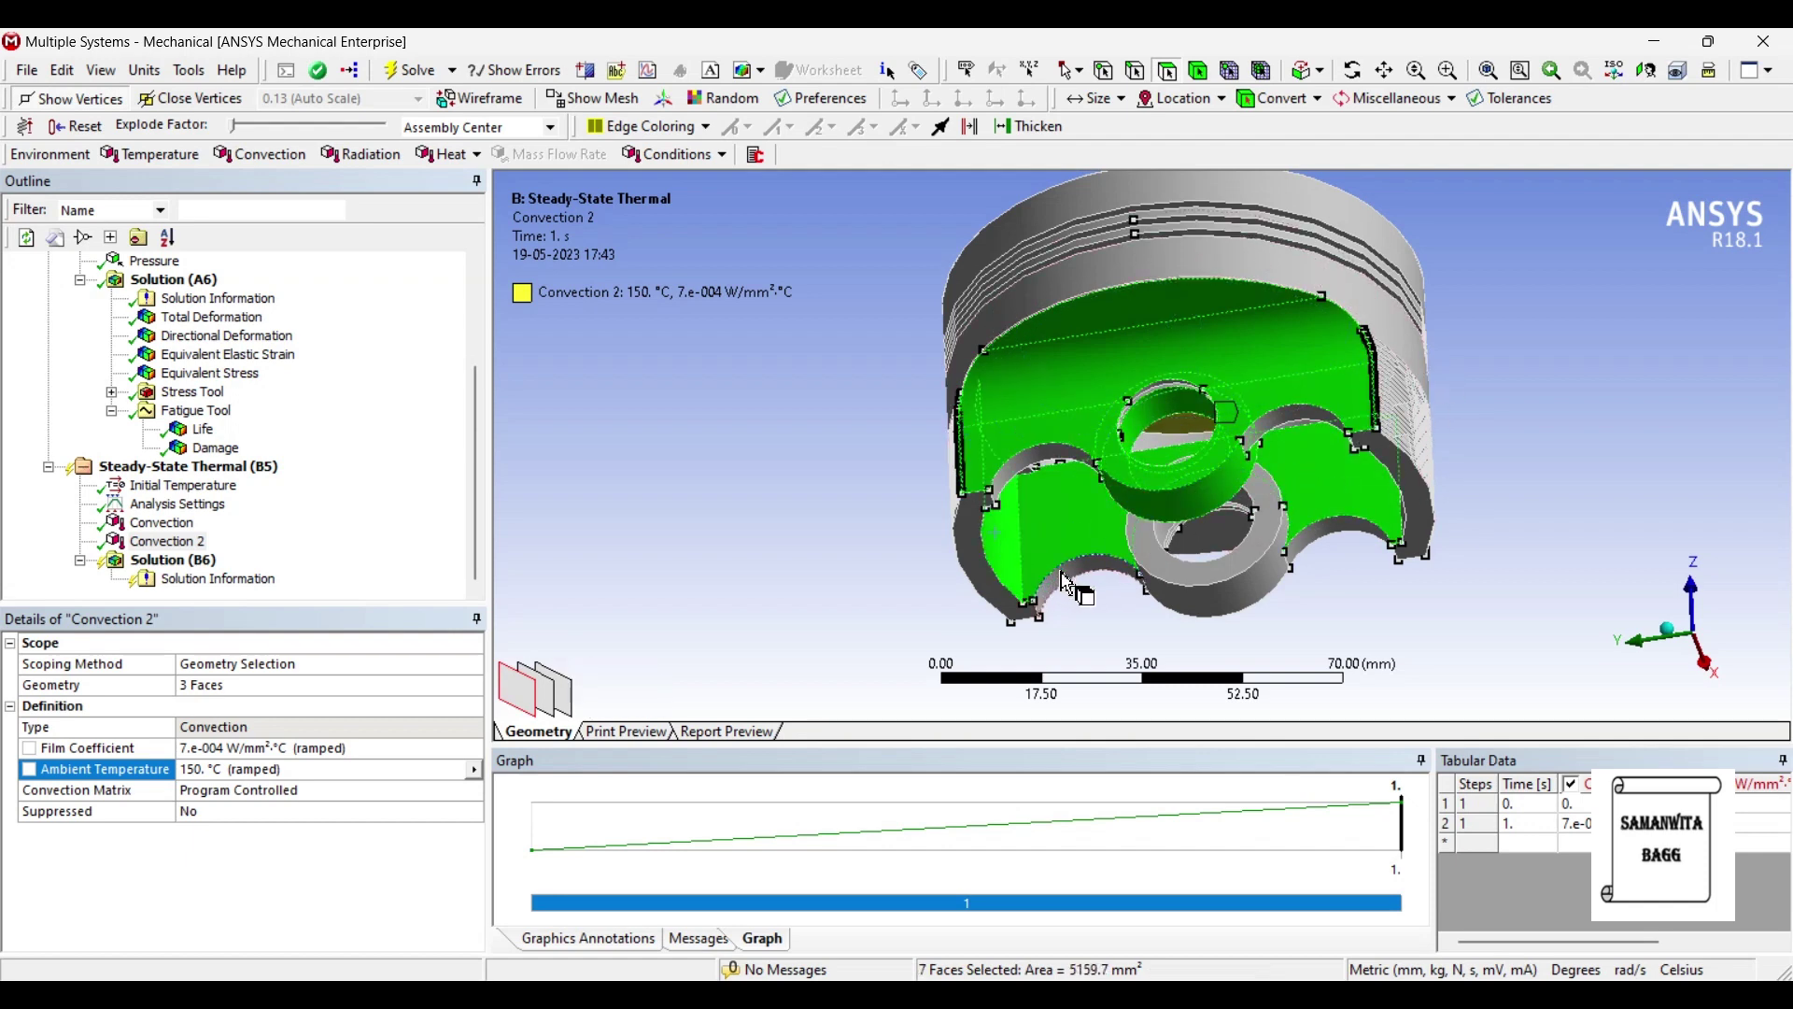
{"action": "left_click", "coordinate": [1111, 584], "text": "ctrl"}
{"action": "left_click", "coordinate": [1178, 572], "text": "ctrl"}
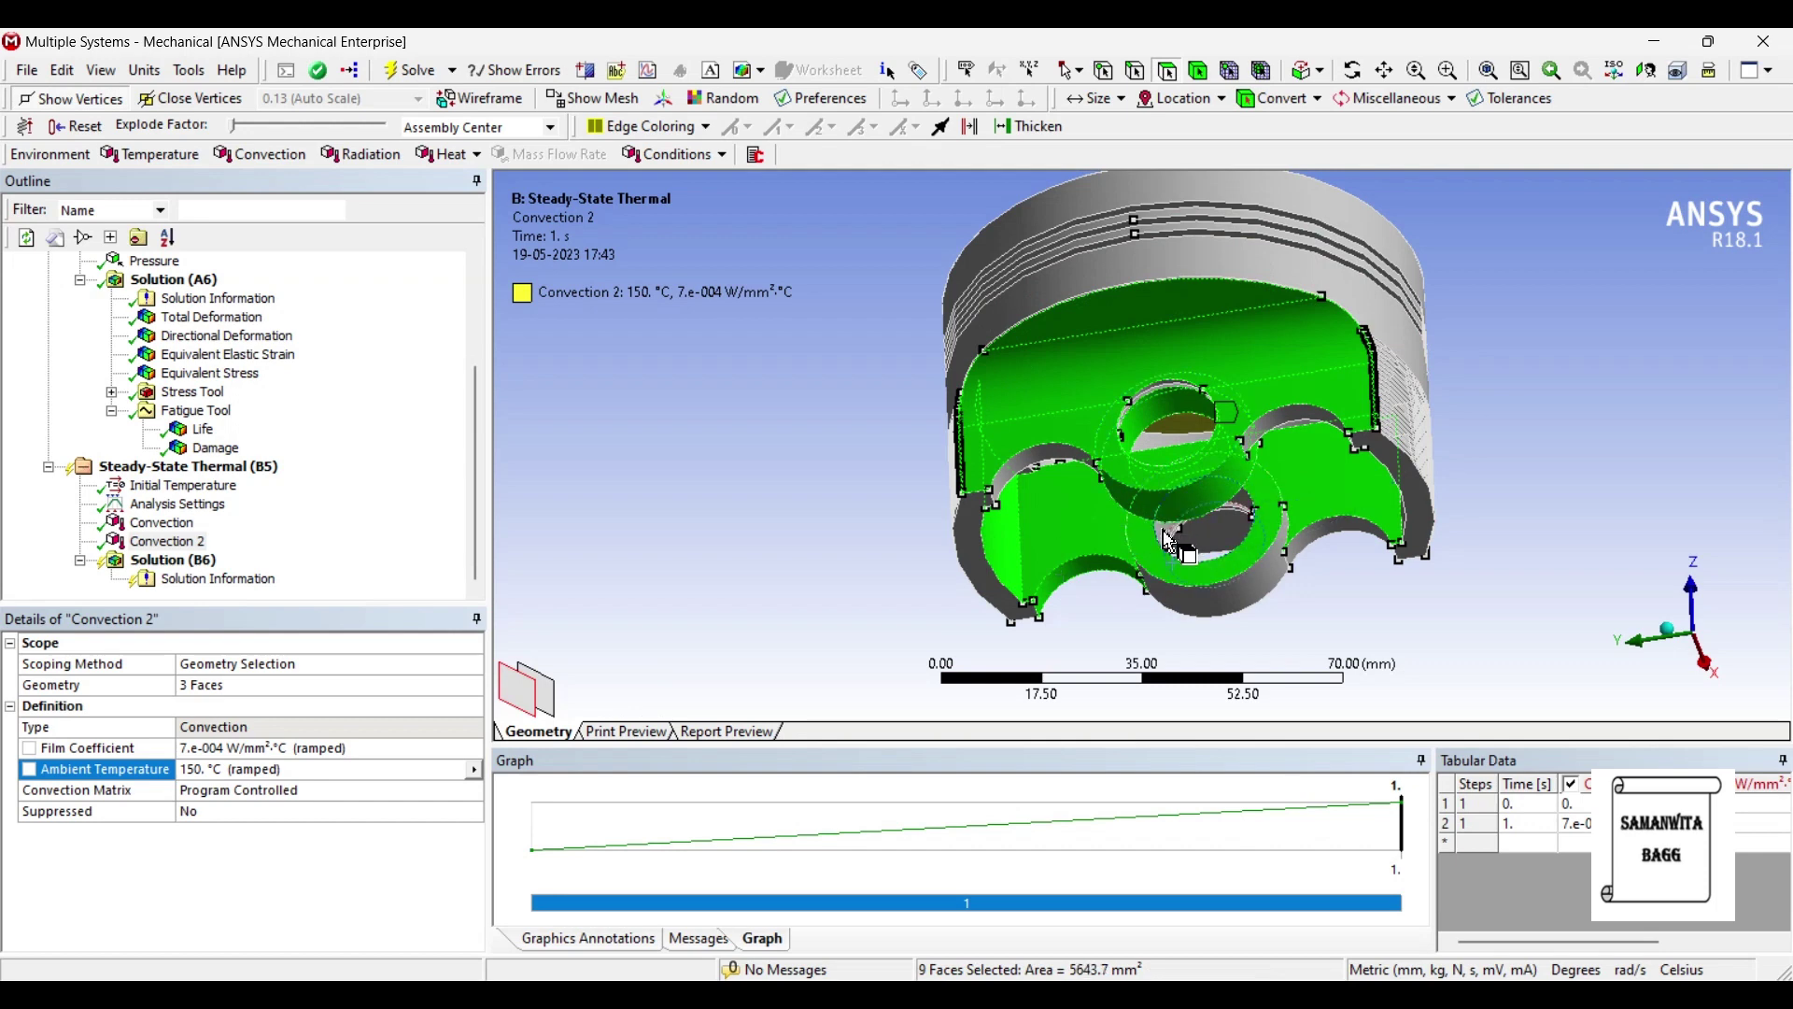
{"action": "left_click", "coordinate": [1251, 546], "text": "ctrl"}
{"action": "left_click", "coordinate": [1289, 560], "text": "ctrl"}
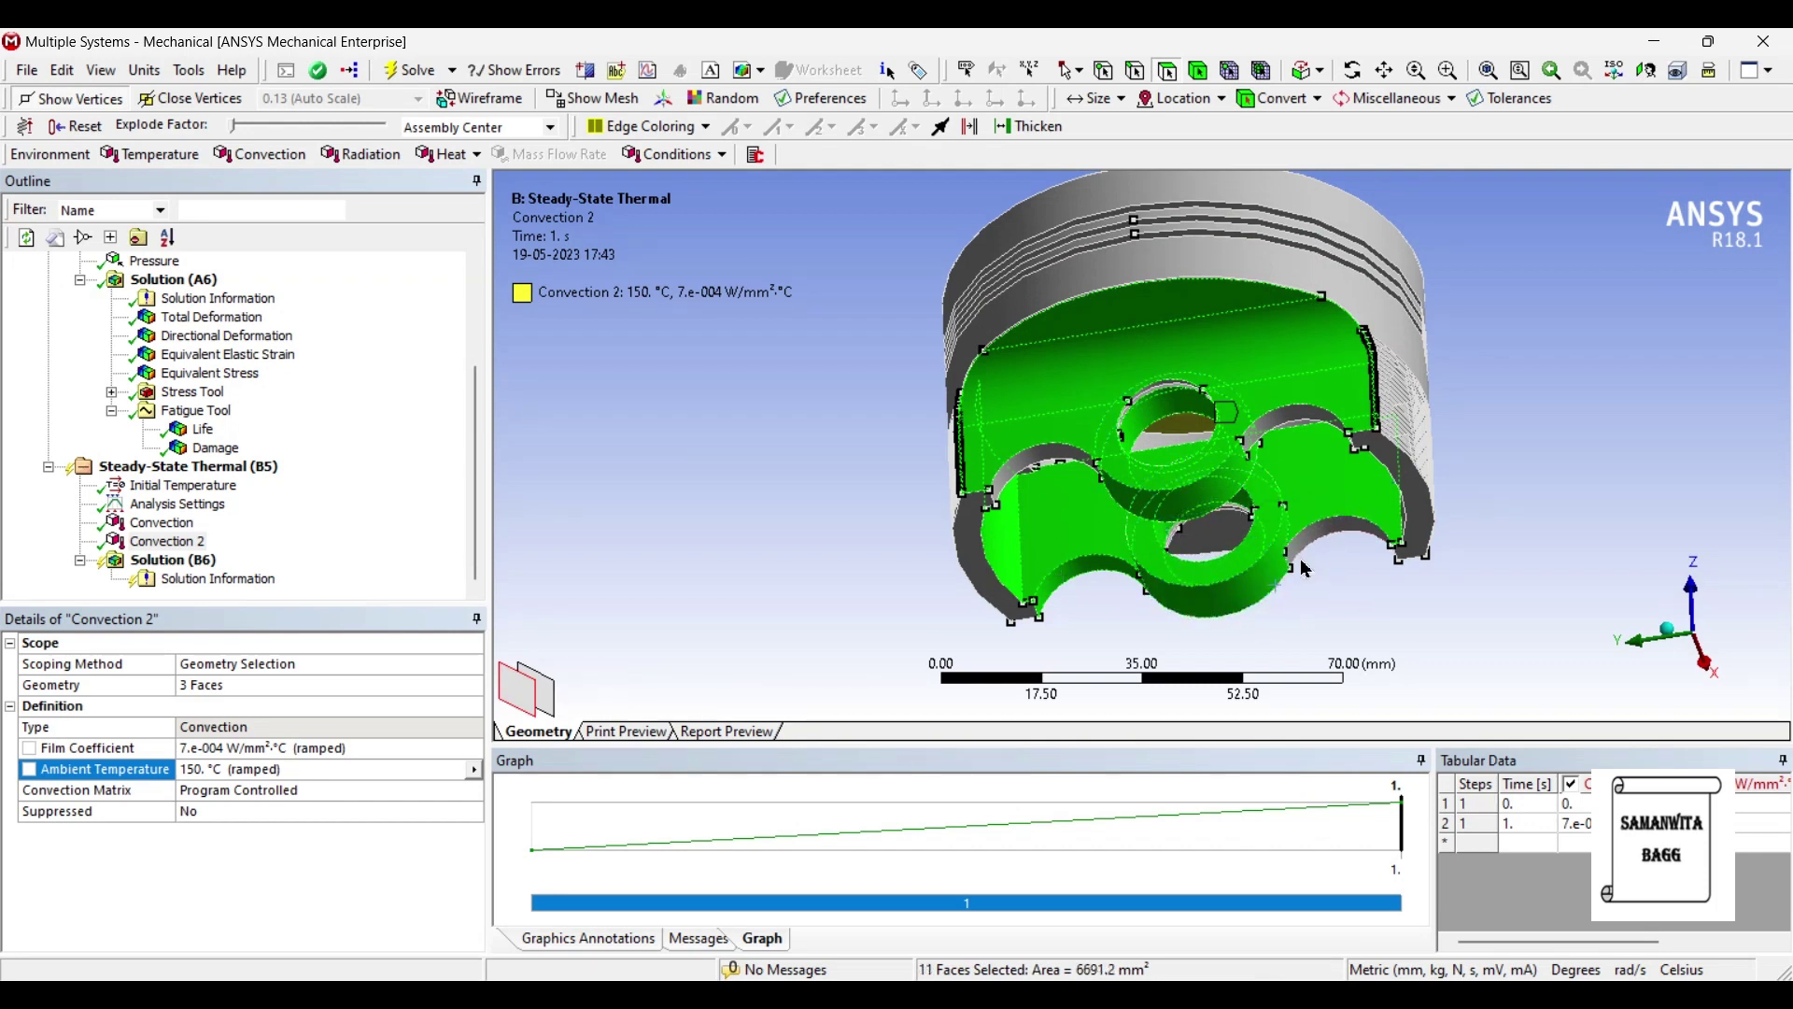
{"action": "left_click", "coordinate": [1344, 533], "text": "ctrl"}
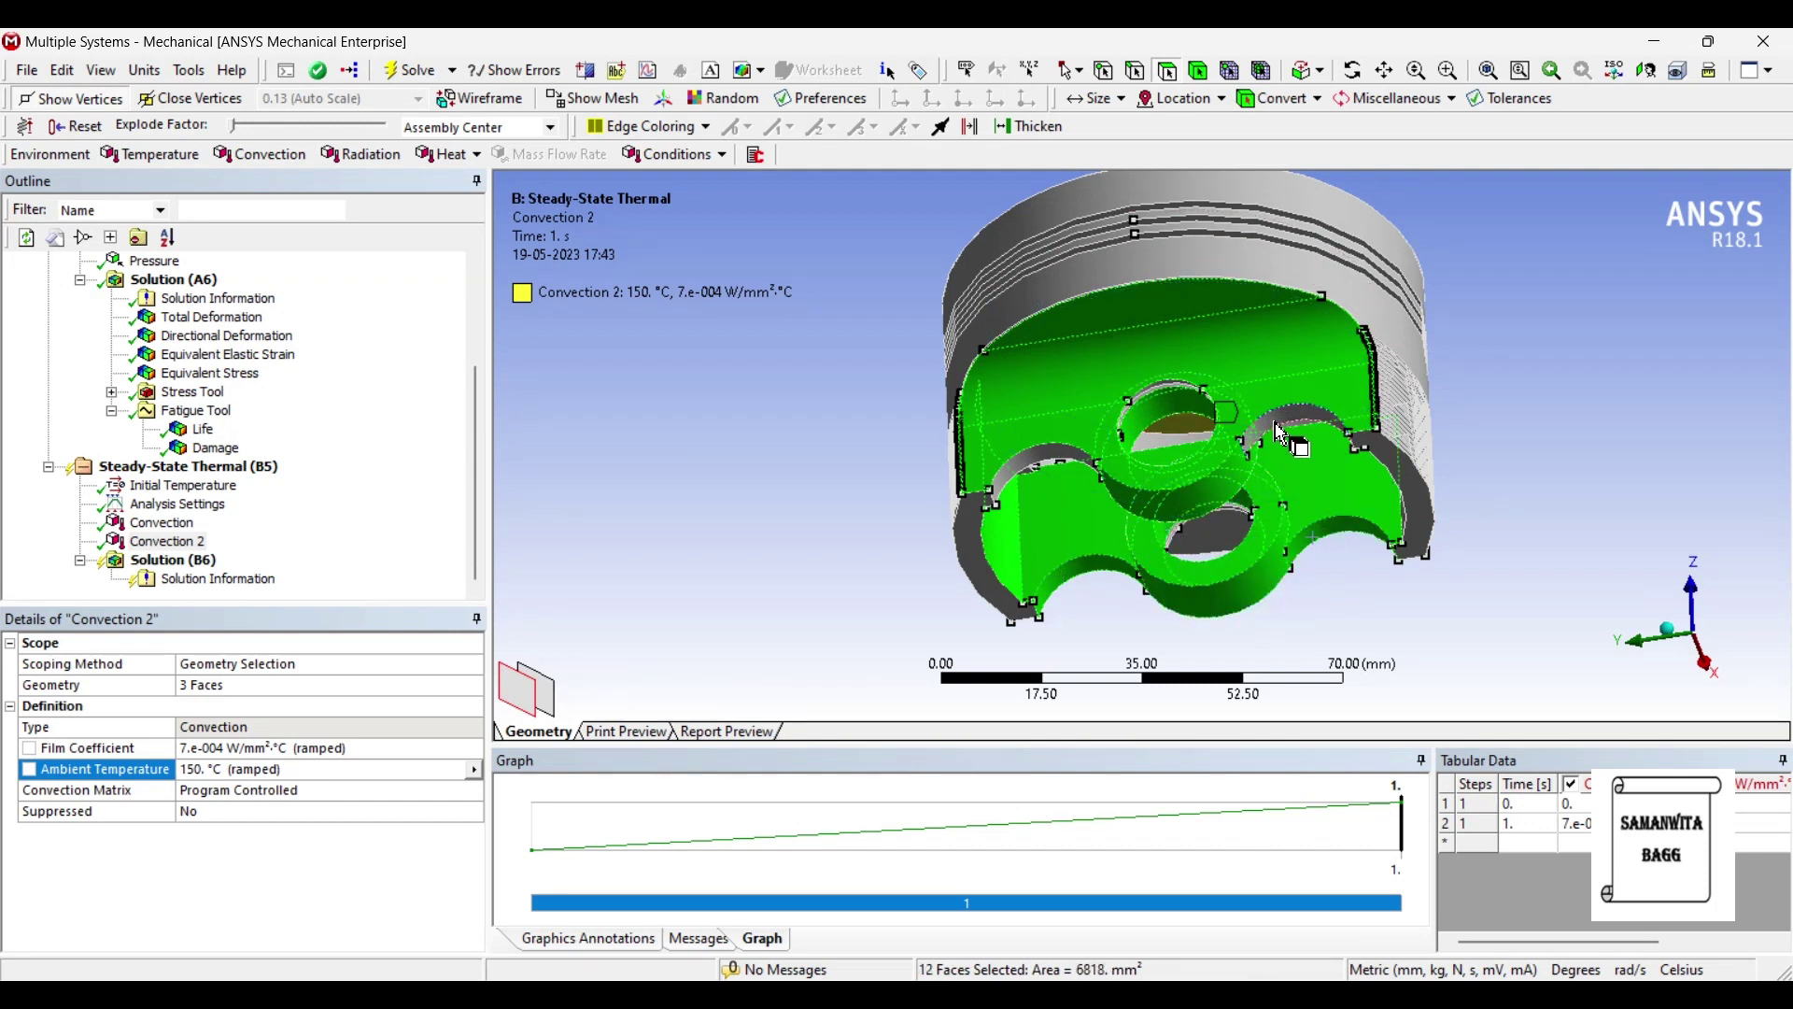
{"action": "left_click", "coordinate": [1274, 432], "text": "ctrl"}
{"action": "left_click", "coordinate": [1160, 449], "text": "ctrl"}
{"action": "left_click", "coordinate": [1173, 467], "text": "ctrl"}
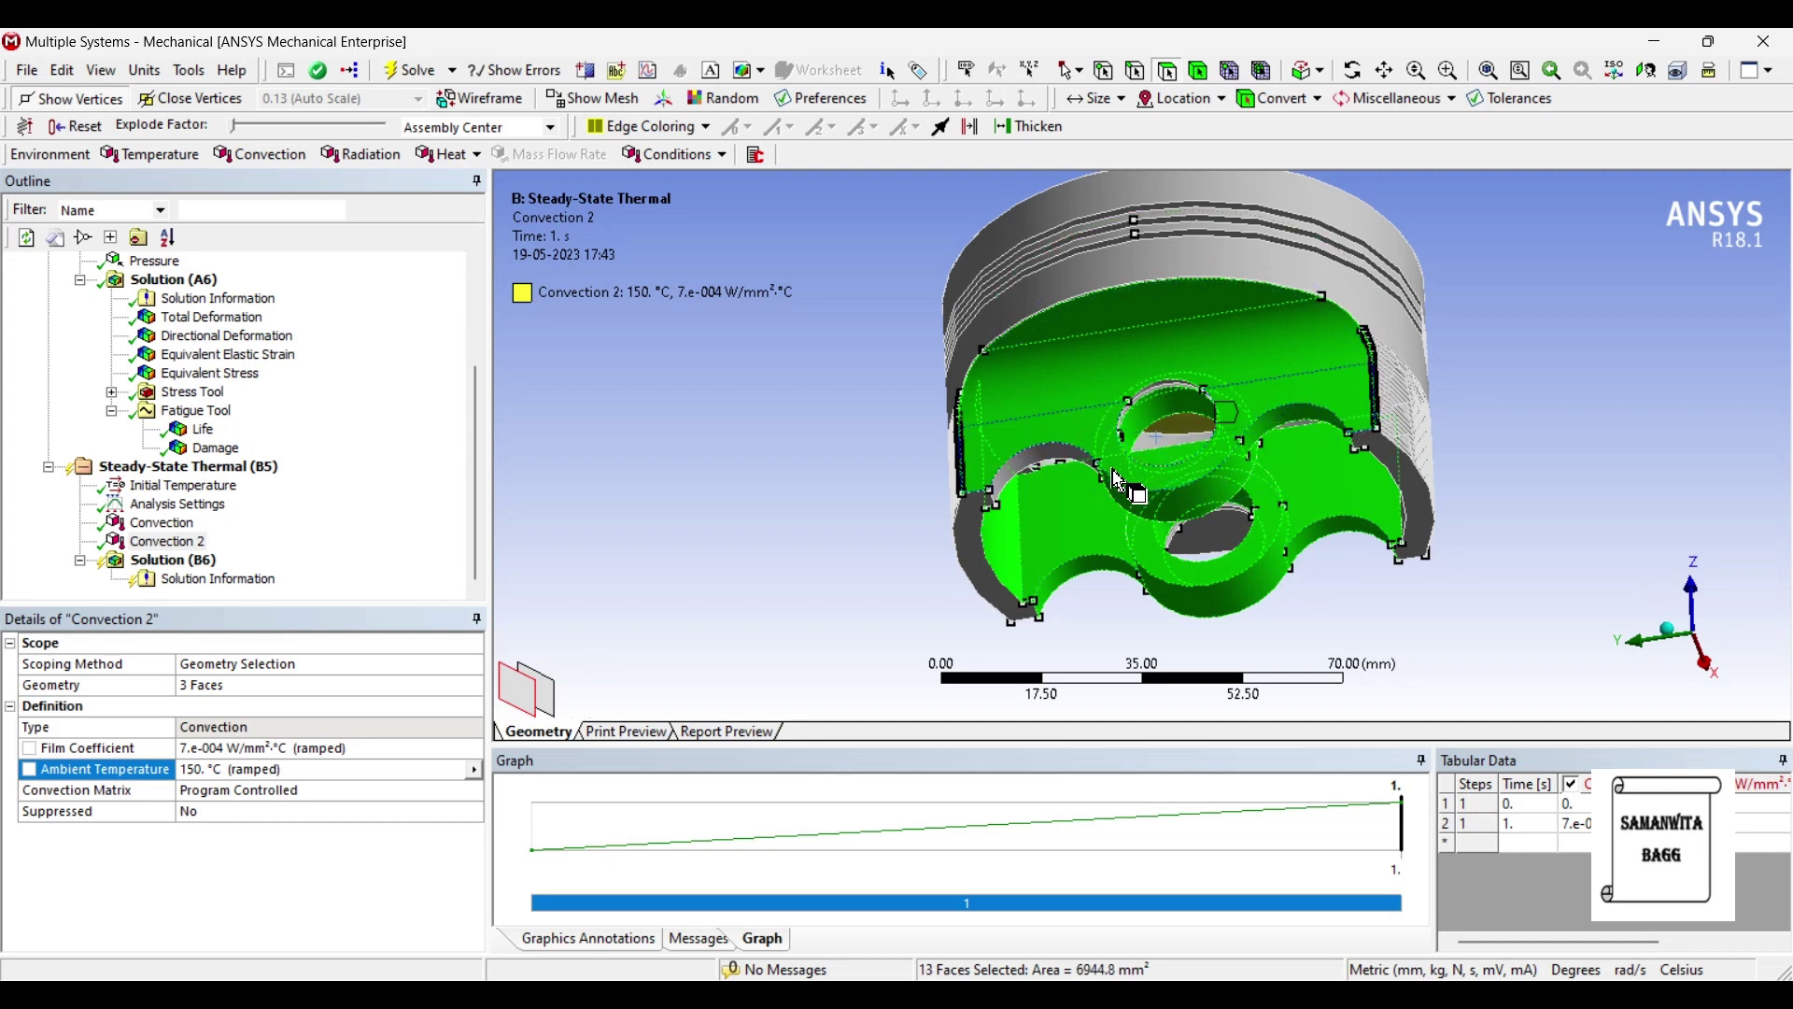
{"action": "left_click", "coordinate": [1190, 492], "text": "ctrl"}
Add more inner faces, faces near the top, and the two ring band faces.
{"action": "middle_click_drag", "start_coordinate": [1191, 492], "coordinate": [1073, 500]}
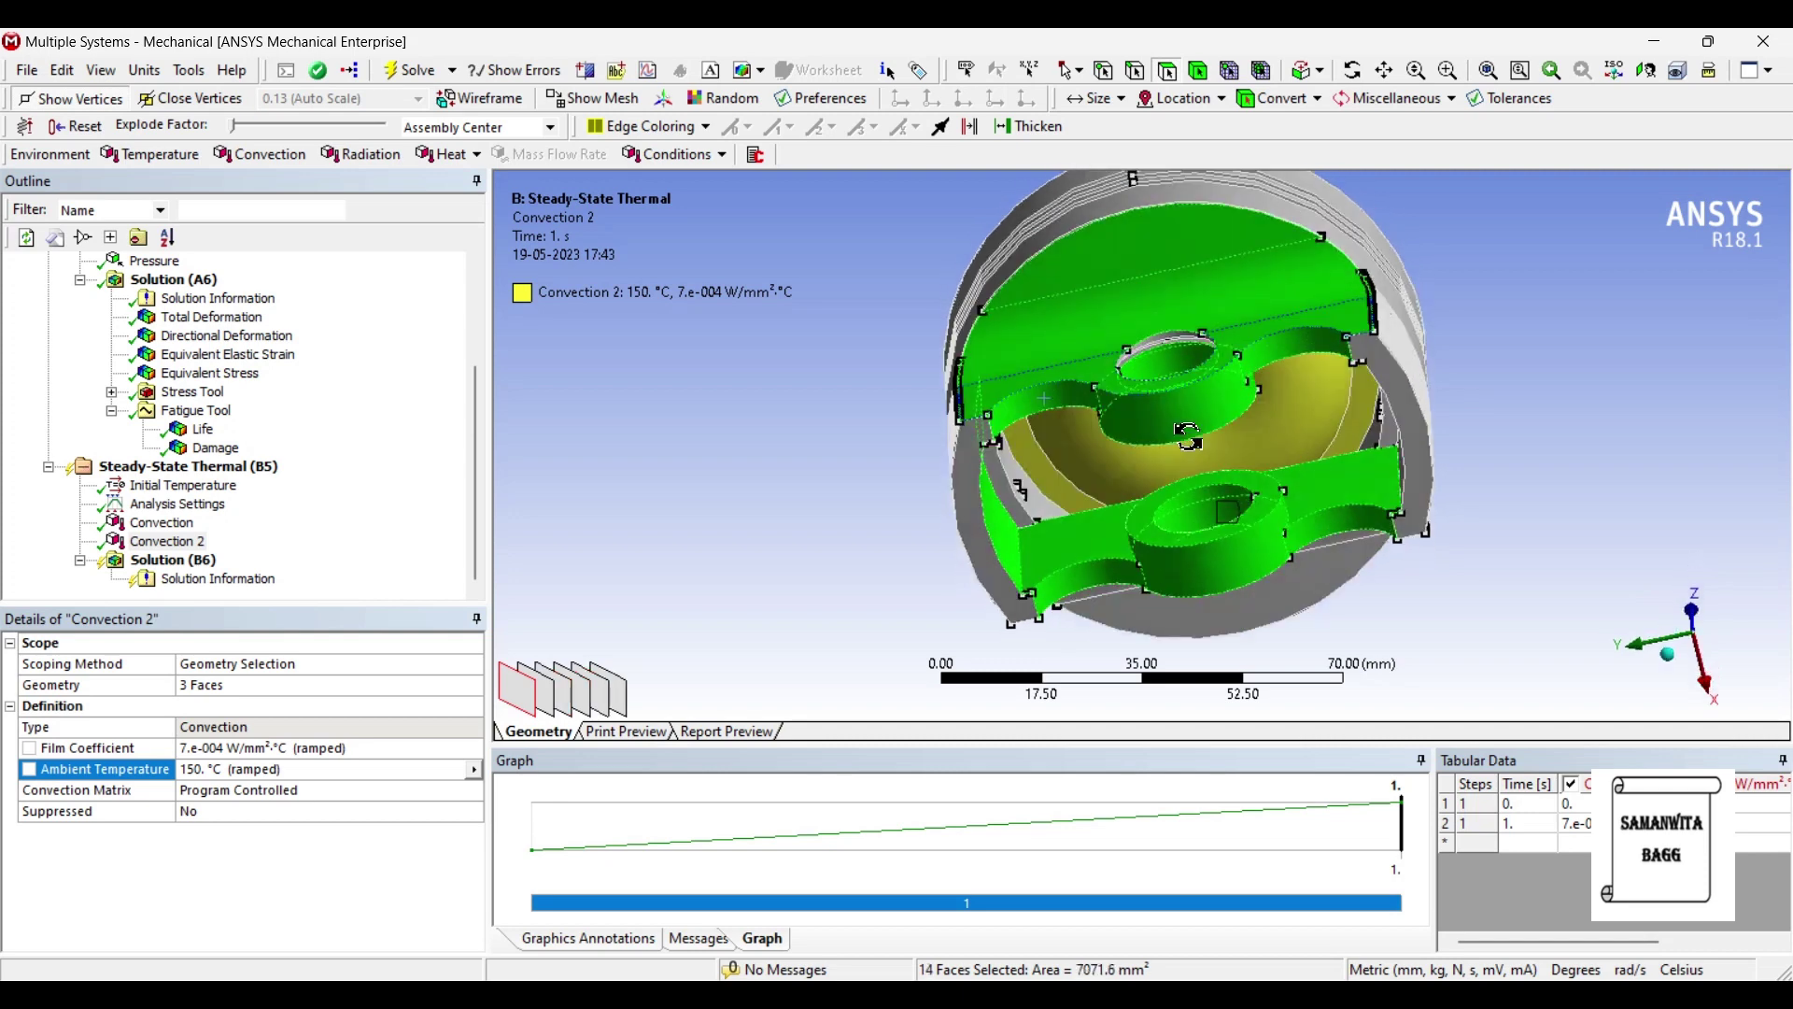
{"action": "left_click", "coordinate": [1020, 506], "text": "ctrl"}
{"action": "left_click", "coordinate": [1019, 500], "text": "ctrl"}
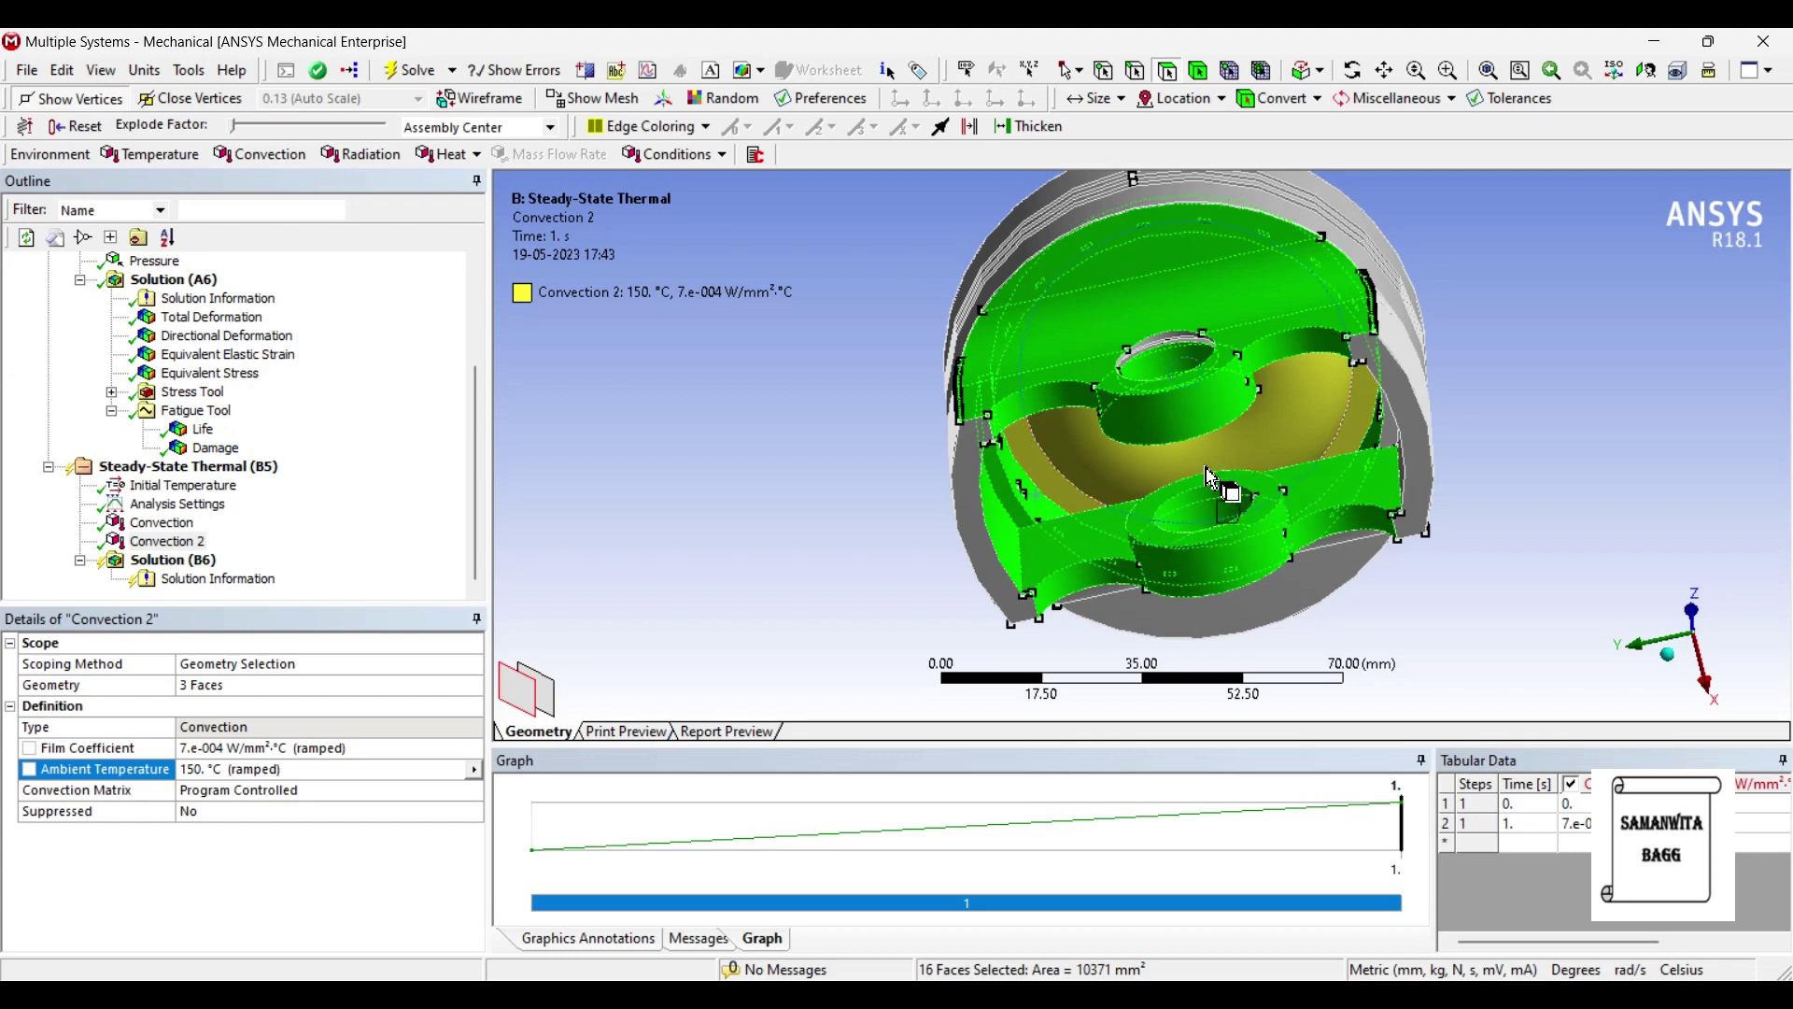
{"action": "middle_click_drag", "start_coordinate": [1023, 494], "coordinate": [1345, 346]}
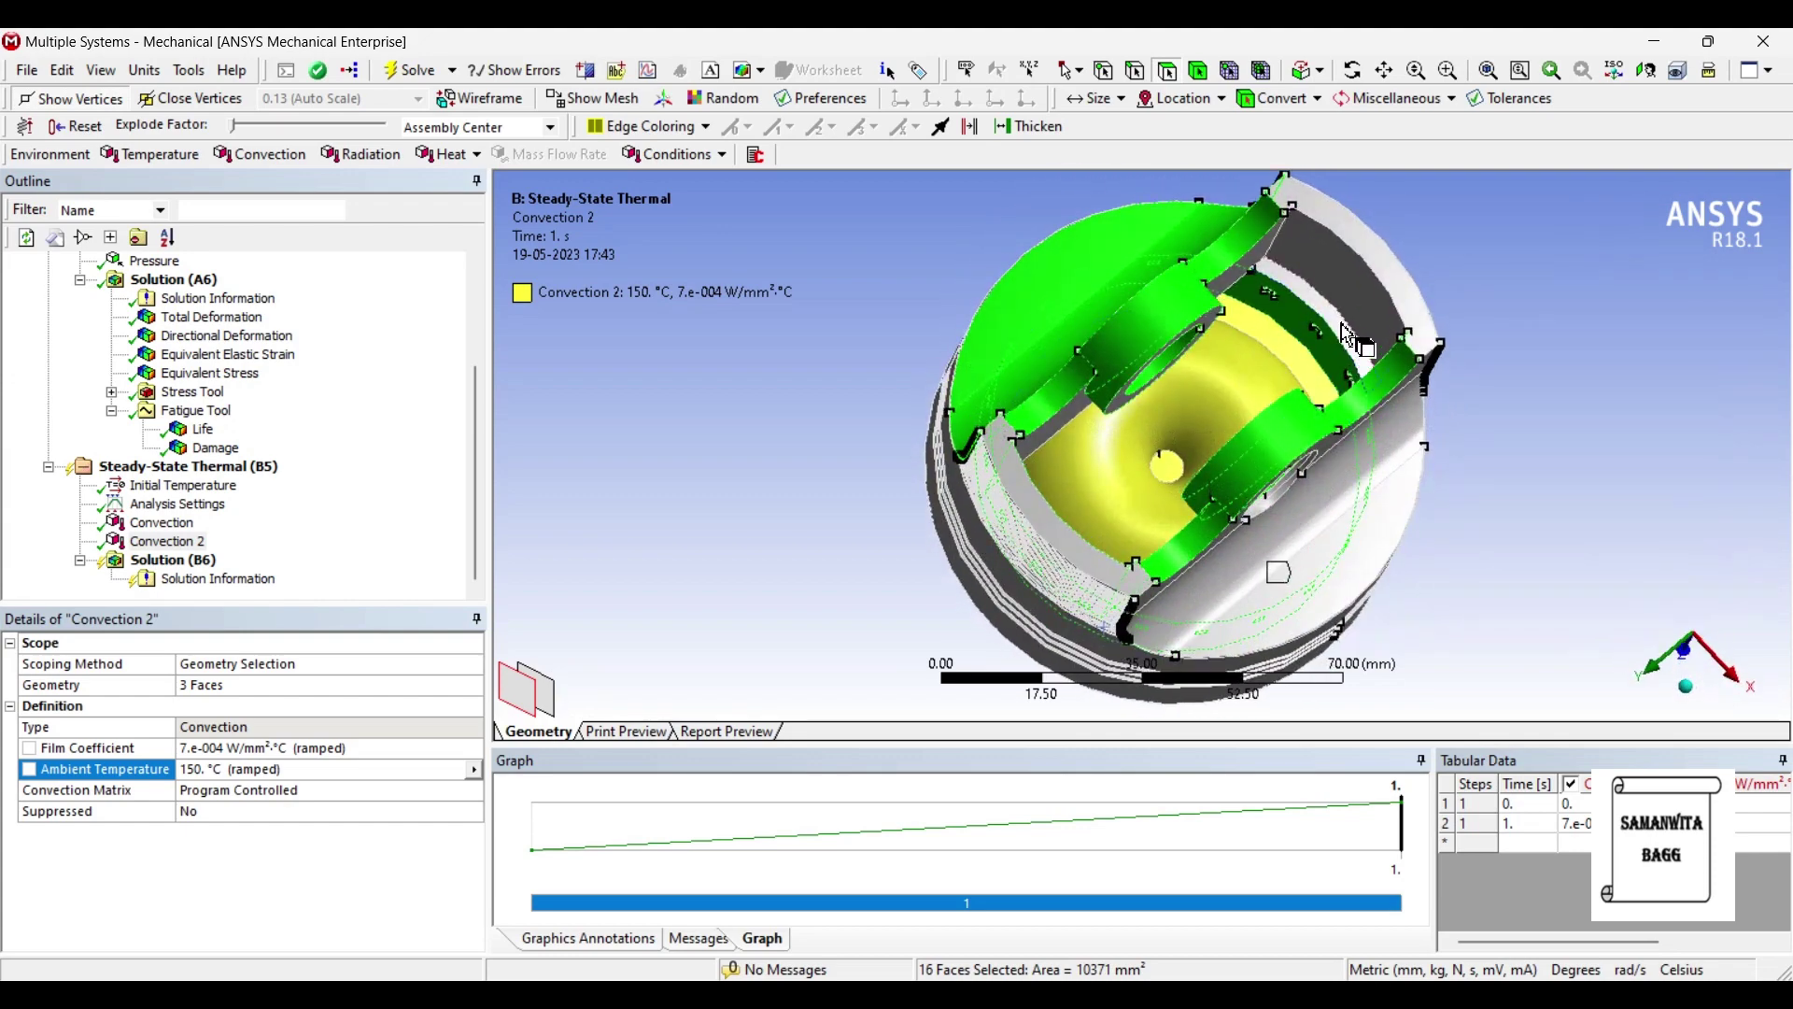
{"action": "left_click", "coordinate": [1366, 348], "text": "ctrl"}
{"action": "left_click", "coordinate": [1370, 352], "text": "ctrl"}
{"action": "middle_click_drag", "start_coordinate": [1307, 429], "coordinate": [1256, 486]}
{"action": "left_click", "coordinate": [1312, 329], "text": "ctrl"}
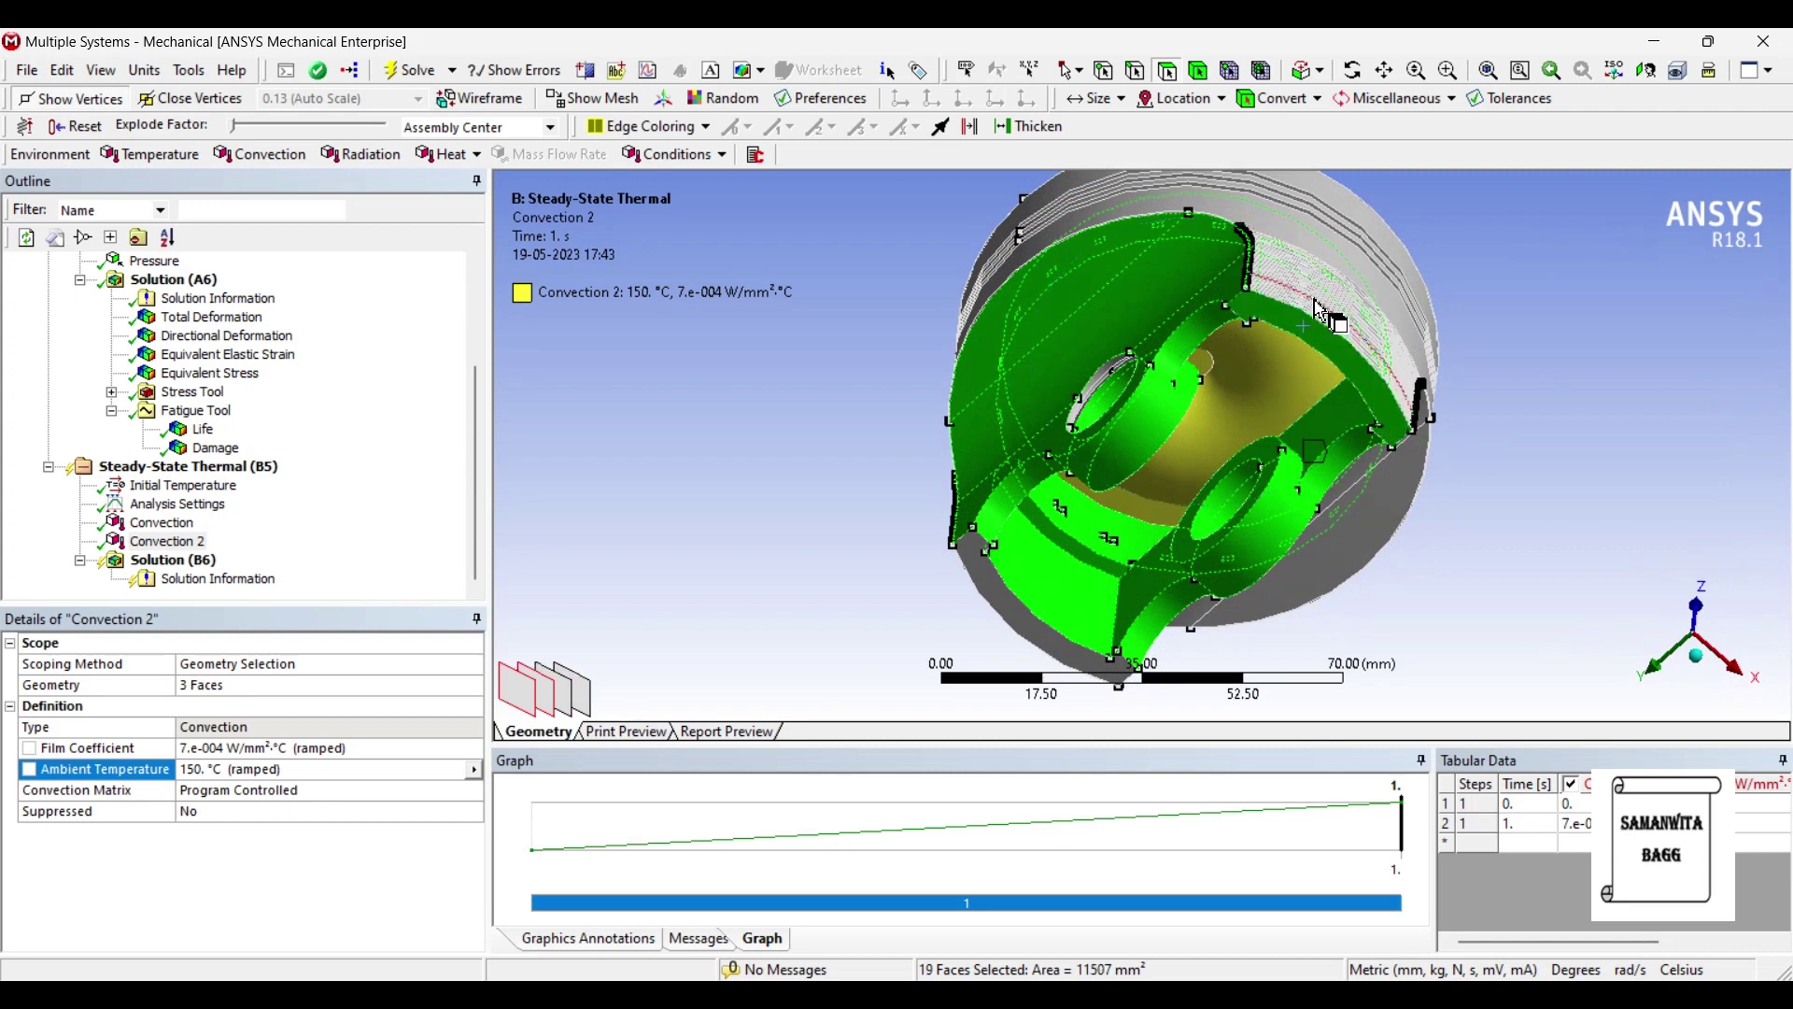
{"action": "left_click", "coordinate": [1325, 320], "text": "ctrl"}
Pick the remaining faces, including the grey side face, reaching 27 faces totalling 15408 mm².
{"action": "left_click", "coordinate": [1326, 320], "text": "ctrl"}
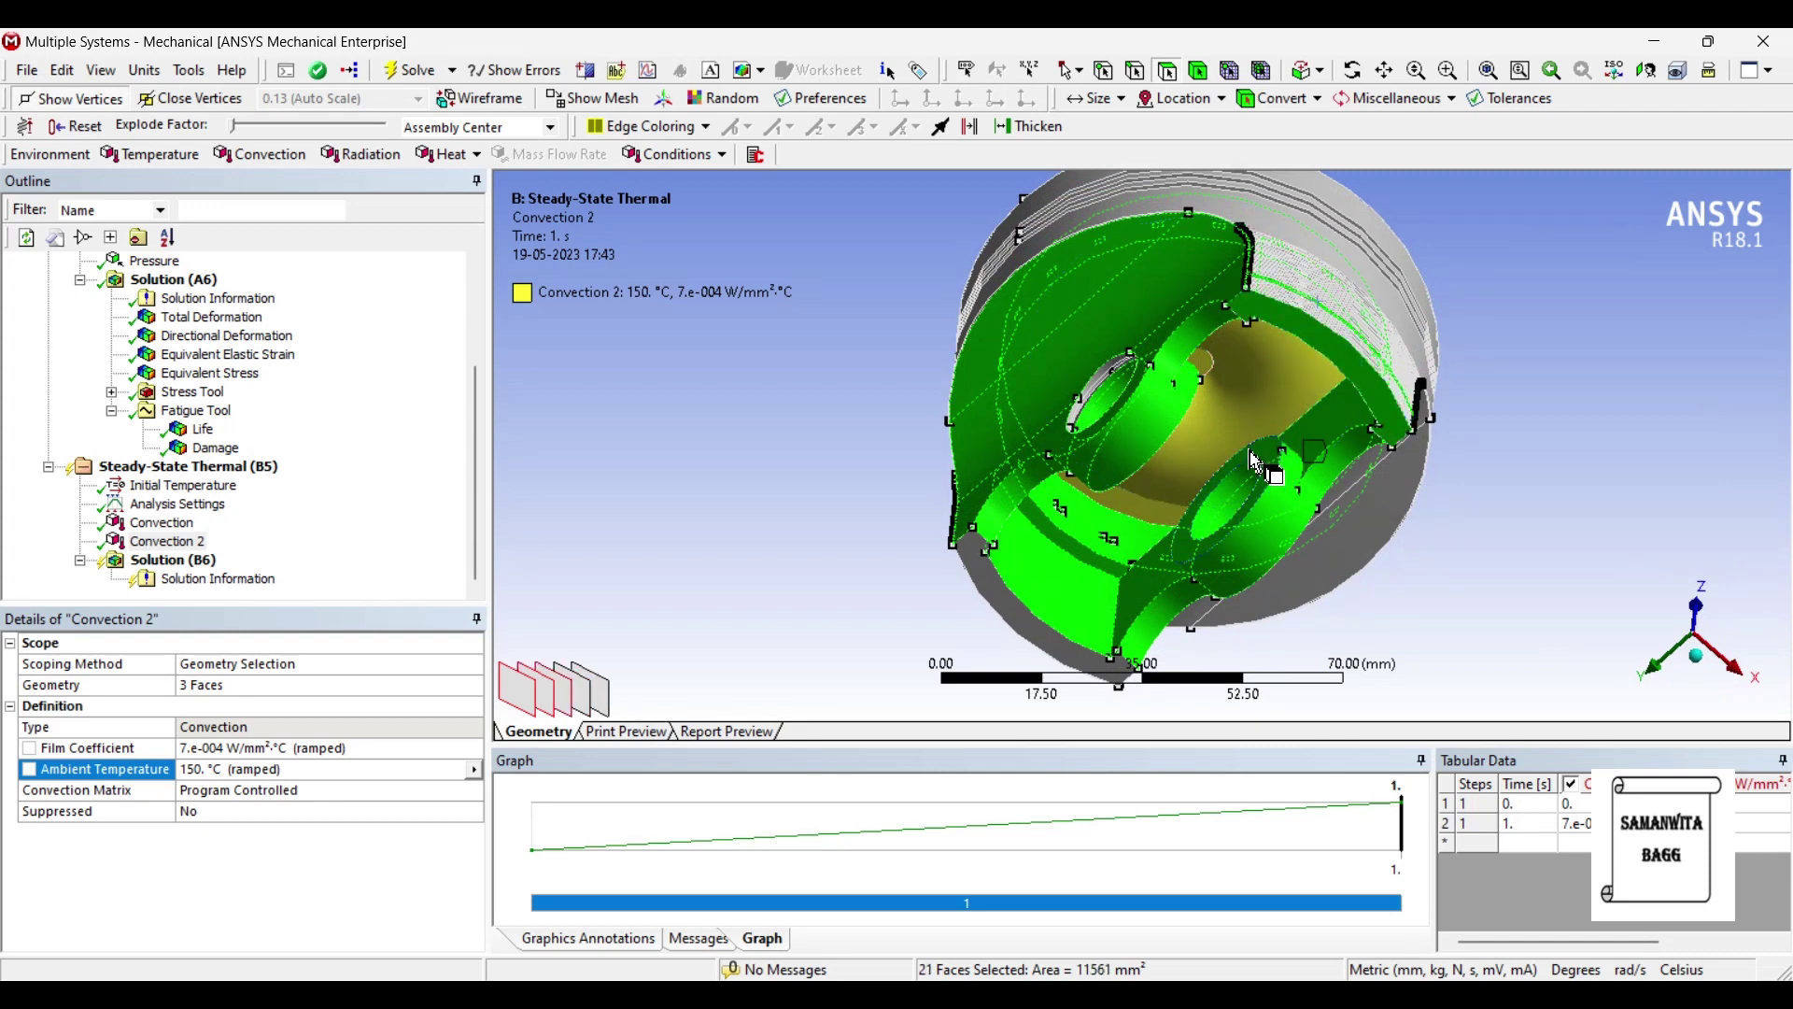
{"action": "left_click", "coordinate": [1024, 624], "text": "ctrl"}
{"action": "left_click", "coordinate": [1335, 560], "text": "ctrl"}
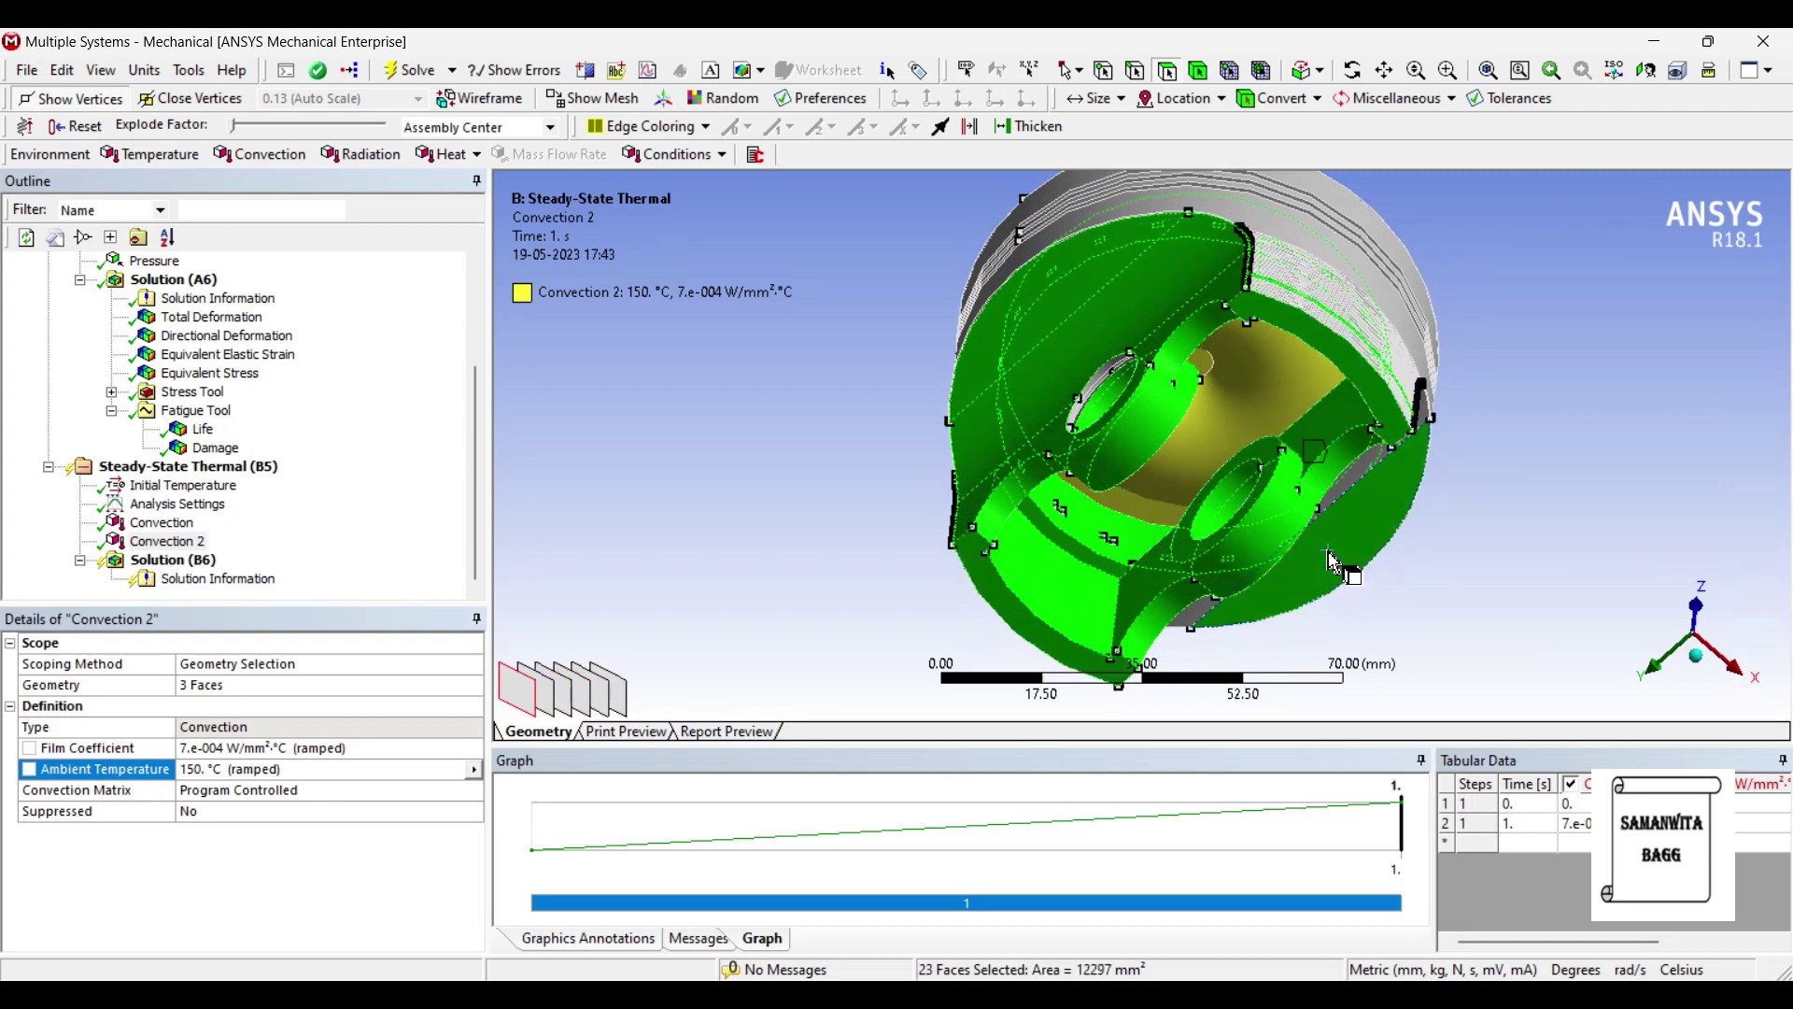
{"action": "middle_click_drag", "start_coordinate": [1335, 560], "coordinate": [1307, 523]}
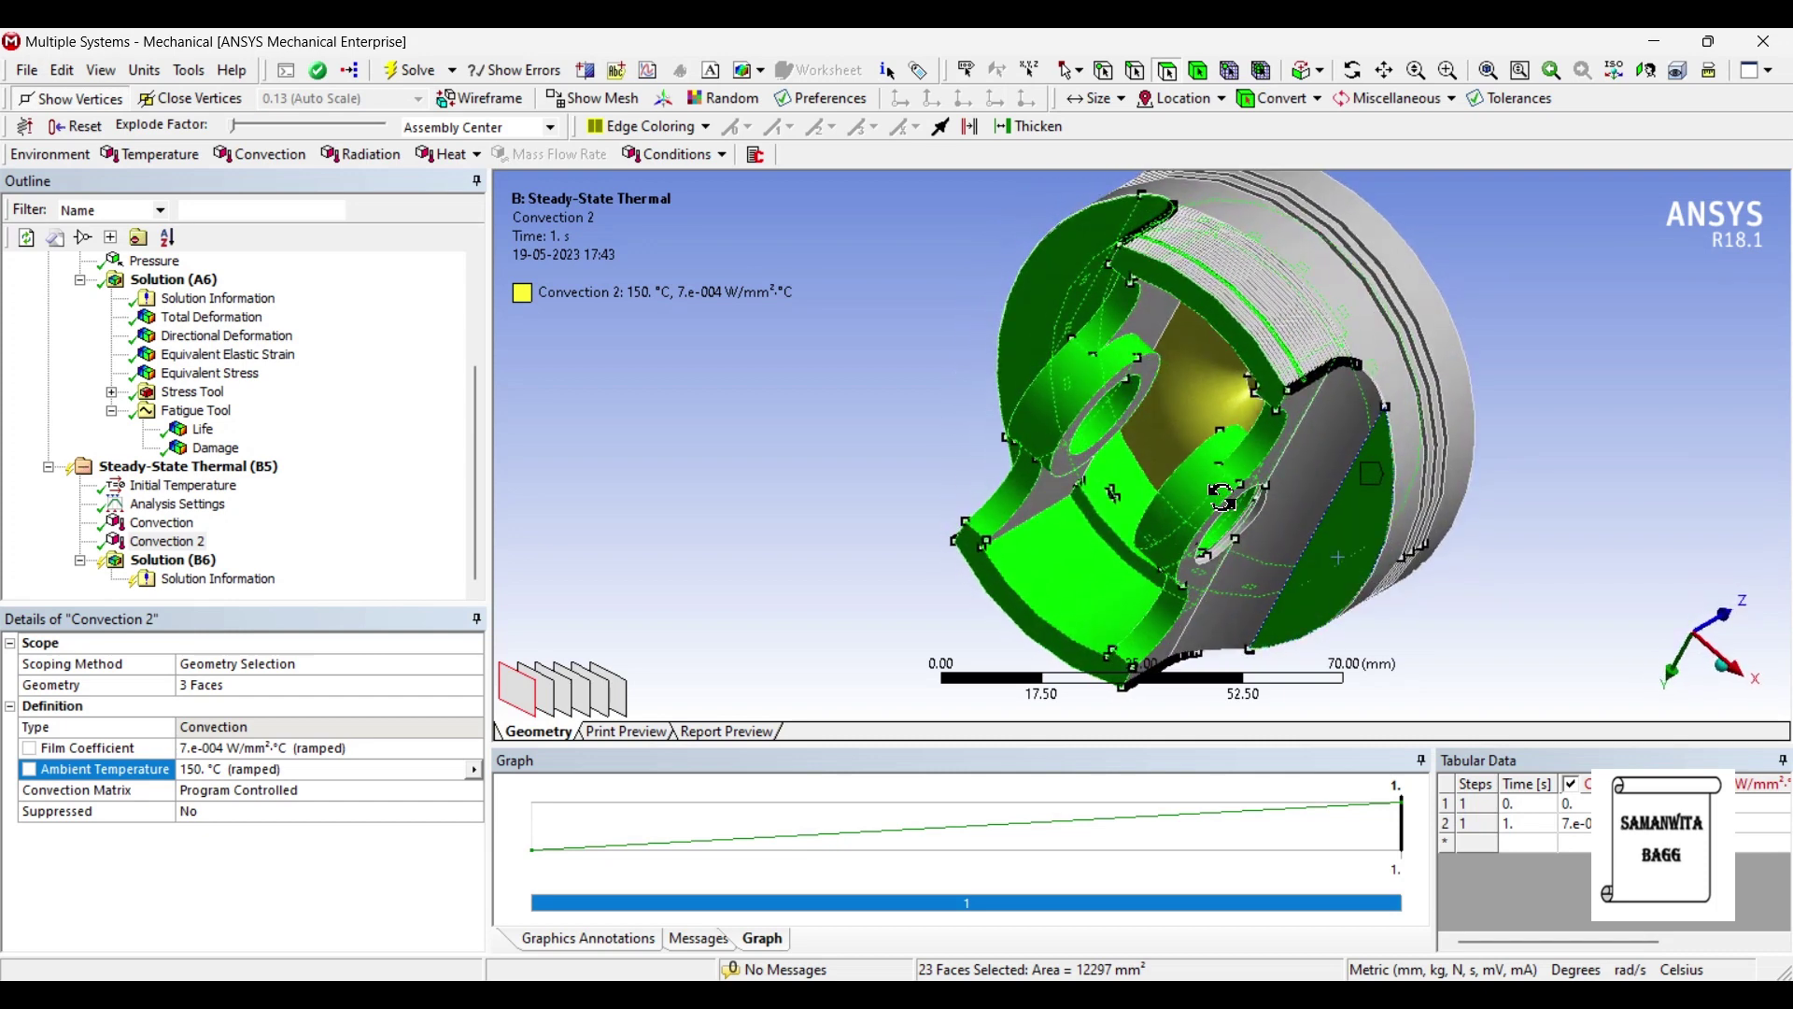
{"action": "left_click", "coordinate": [1307, 499], "text": "ctrl"}
{"action": "left_click", "coordinate": [1190, 434], "text": "ctrl"}
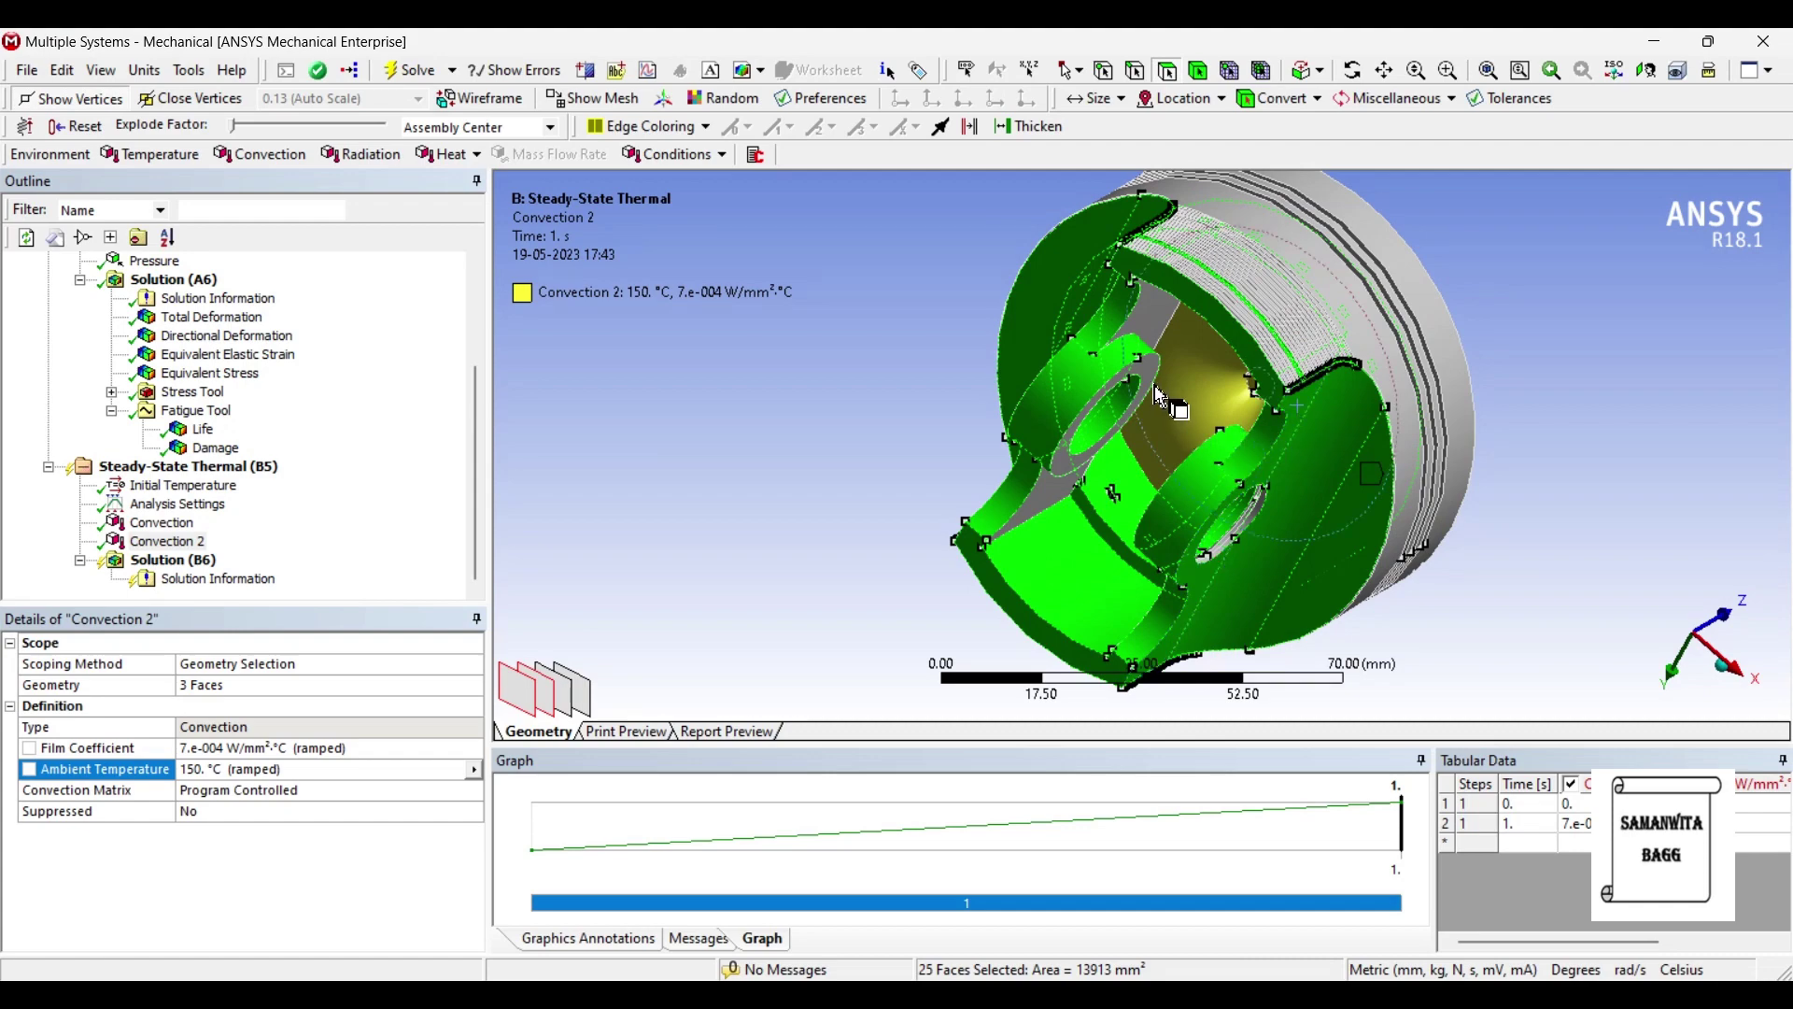
{"action": "left_click", "coordinate": [1157, 379], "text": "ctrl"}
{"action": "left_click", "coordinate": [1154, 332], "text": "ctrl"}
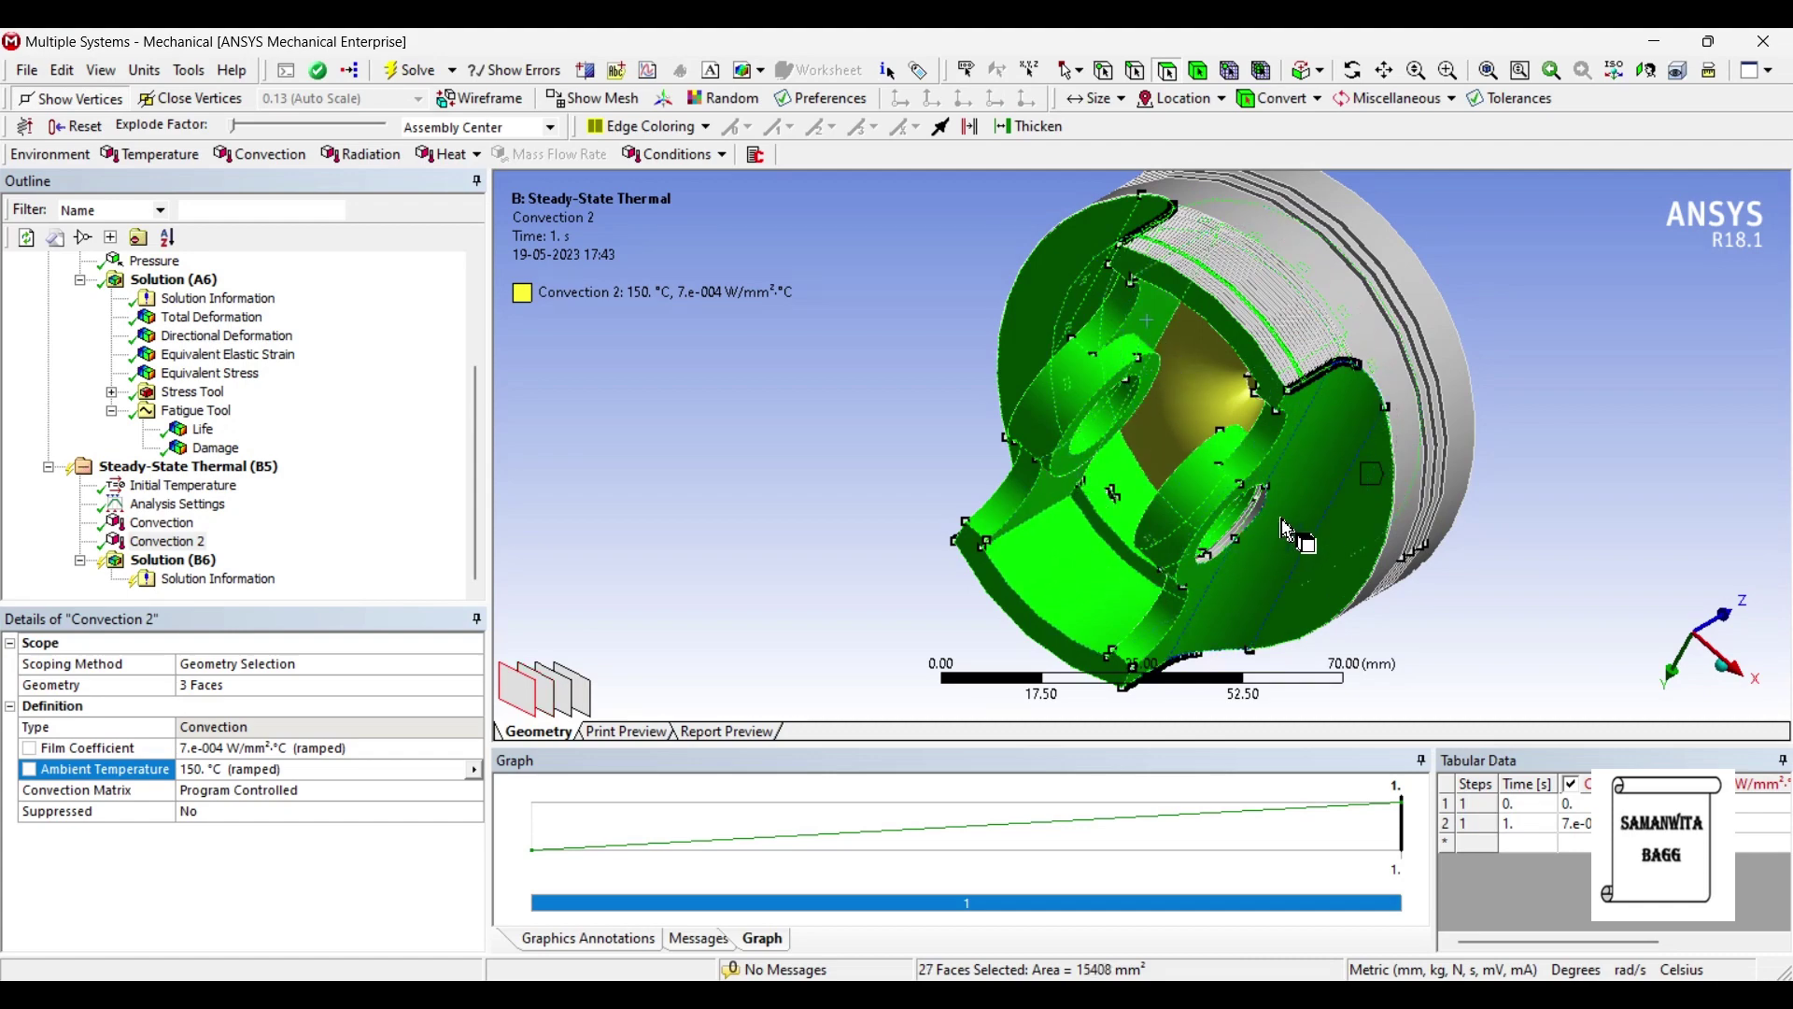
{"action": "middle_click_drag", "start_coordinate": [1307, 532], "coordinate": [1162, 421]}
Insert Convection 3 on the 27 picked faces with film coefficient 5e-4 W/mm²·°C and ambient 90 °C.
{"action": "right_click", "coordinate": [1158, 391]}
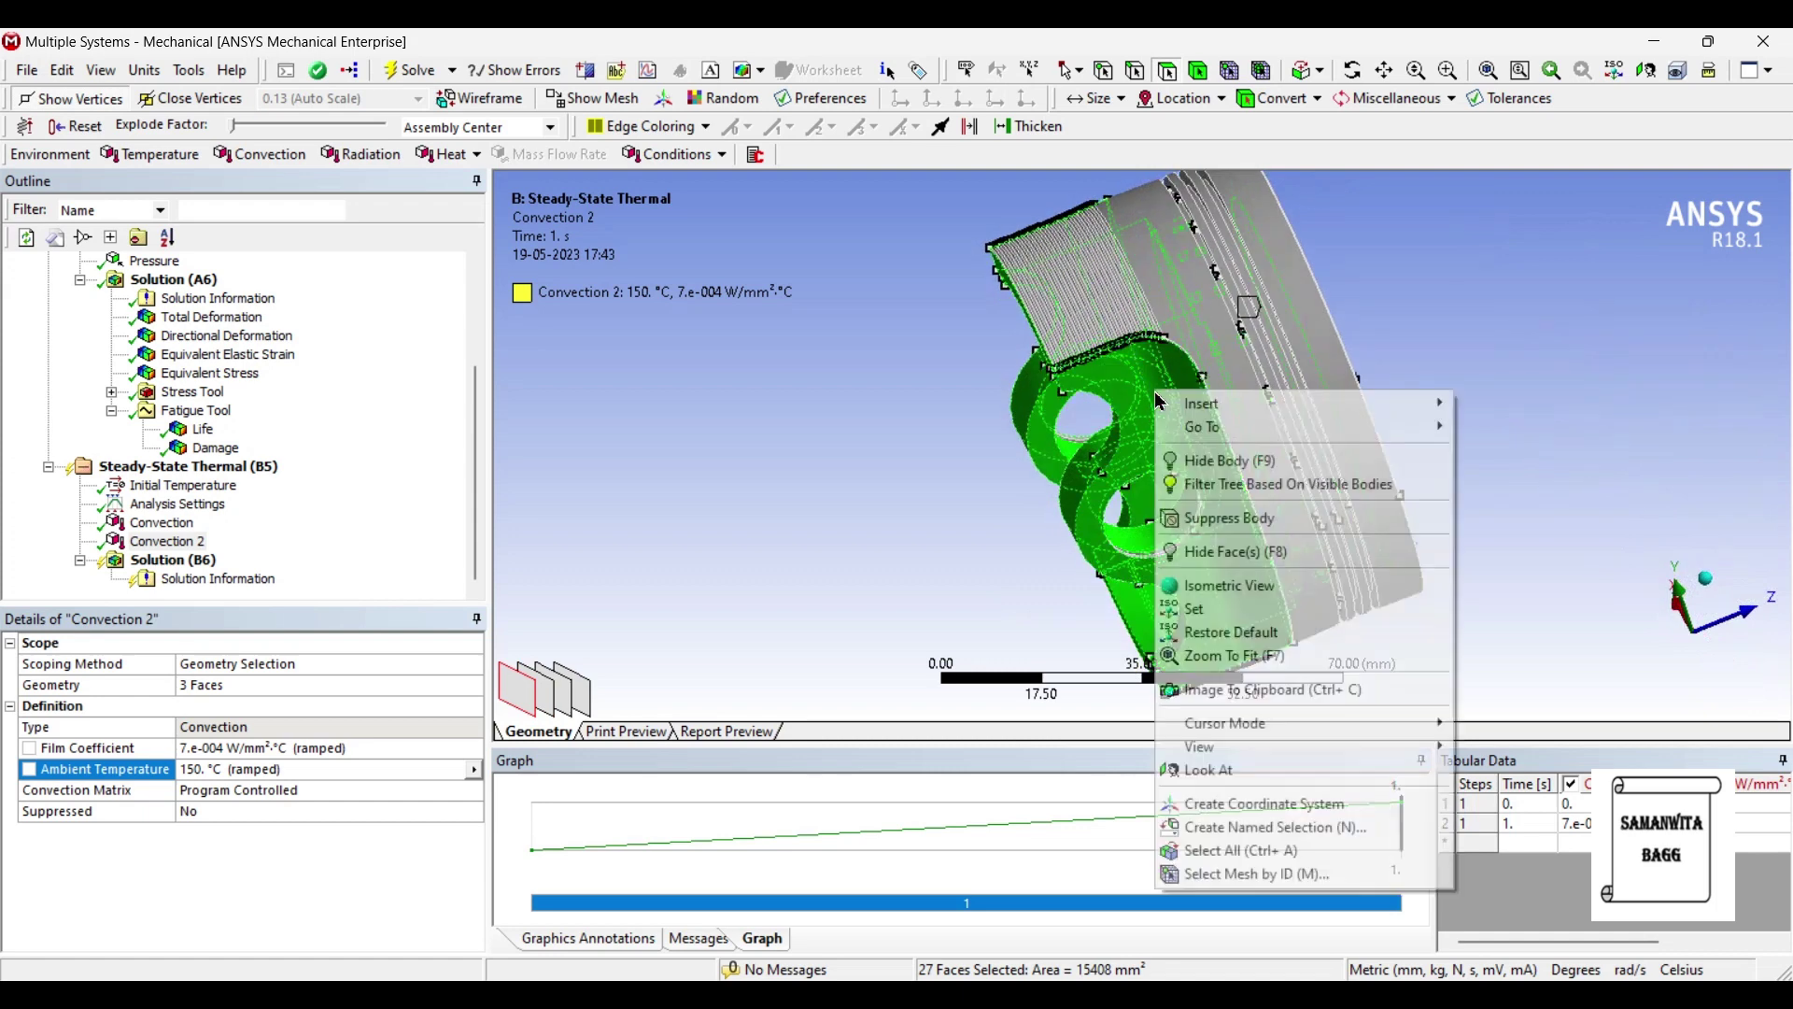
{"action": "mouse_move", "coordinate": [1214, 404]}
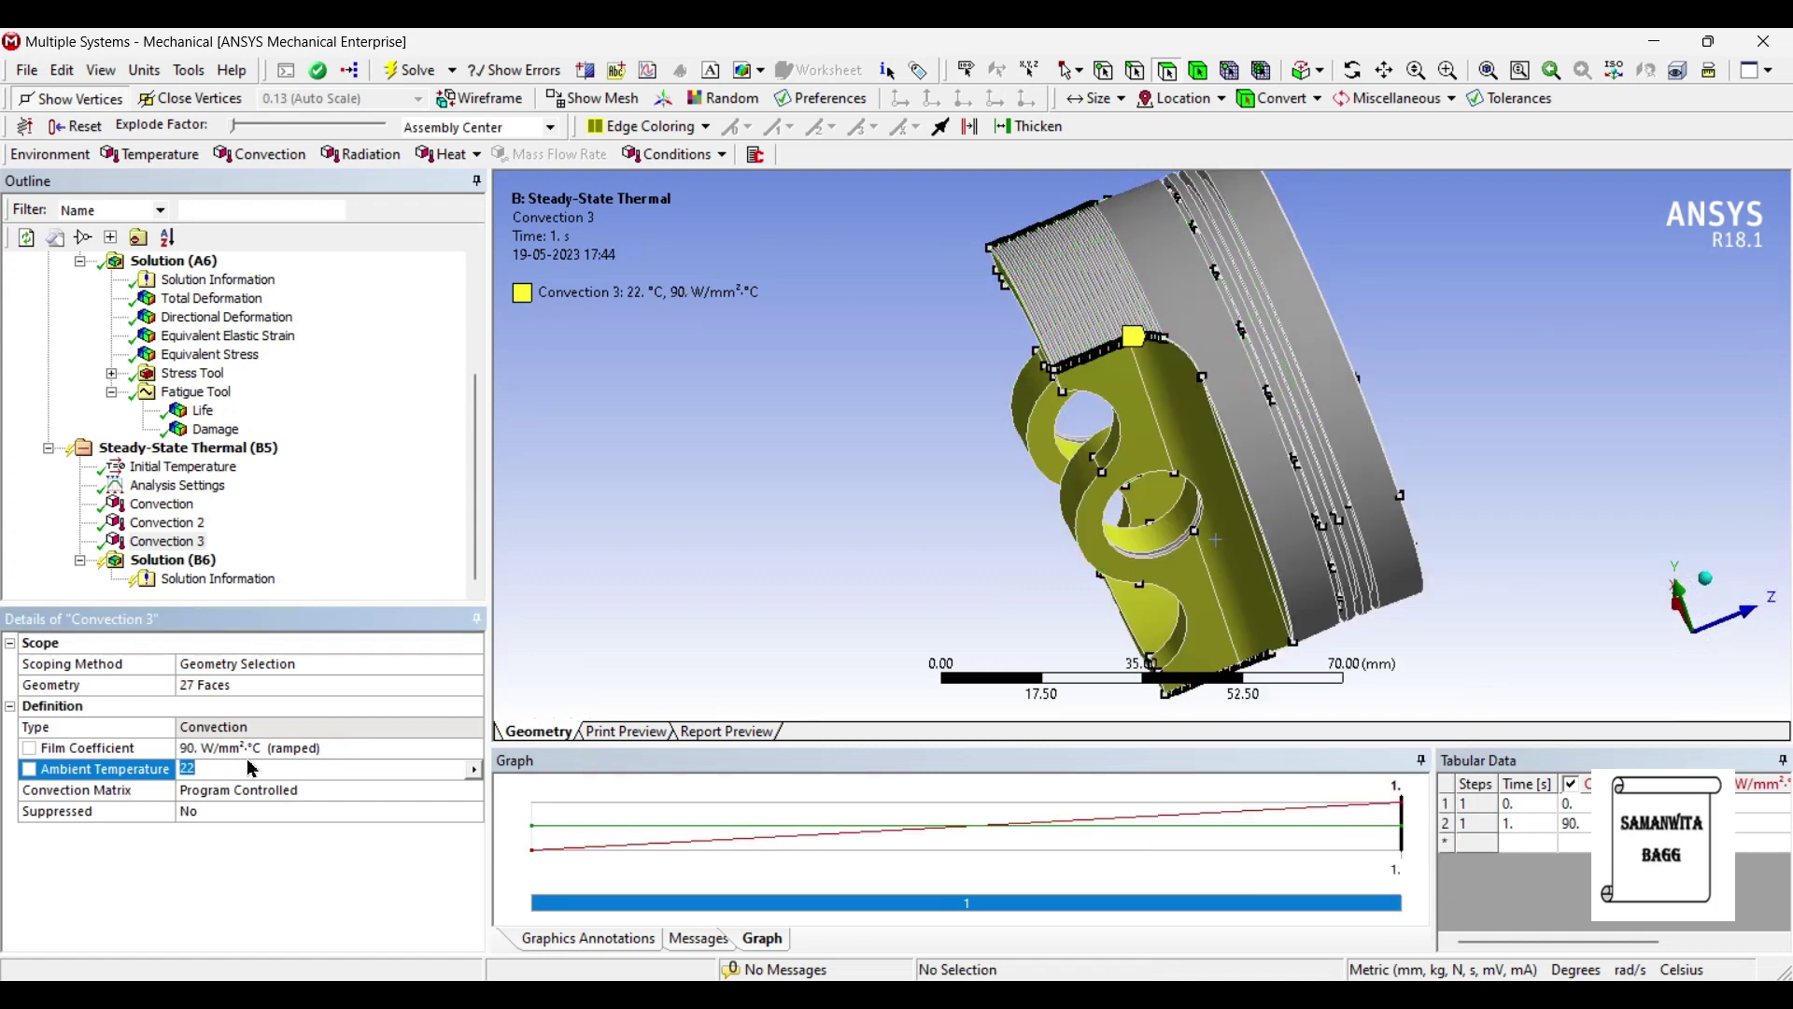
{"action": "left_click", "coordinate": [258, 749]}
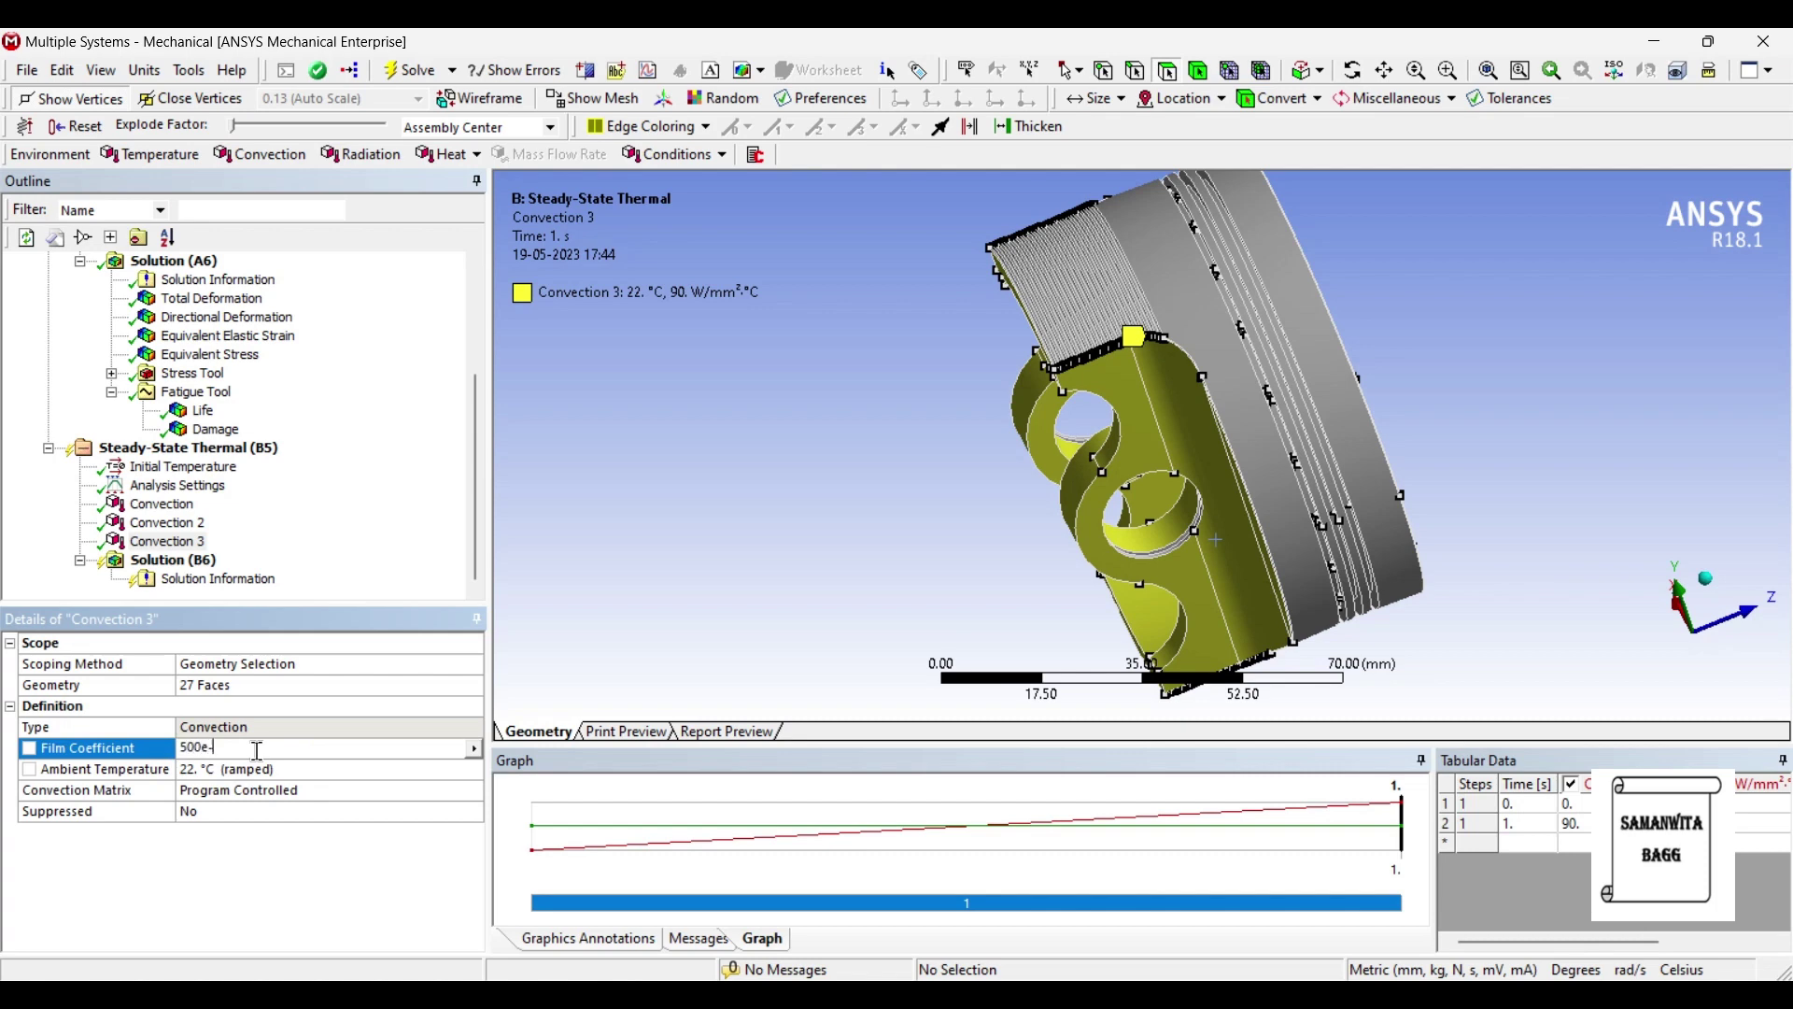
{"action": "key", "text": "Return"}
{"action": "left_click", "coordinate": [247, 769]}
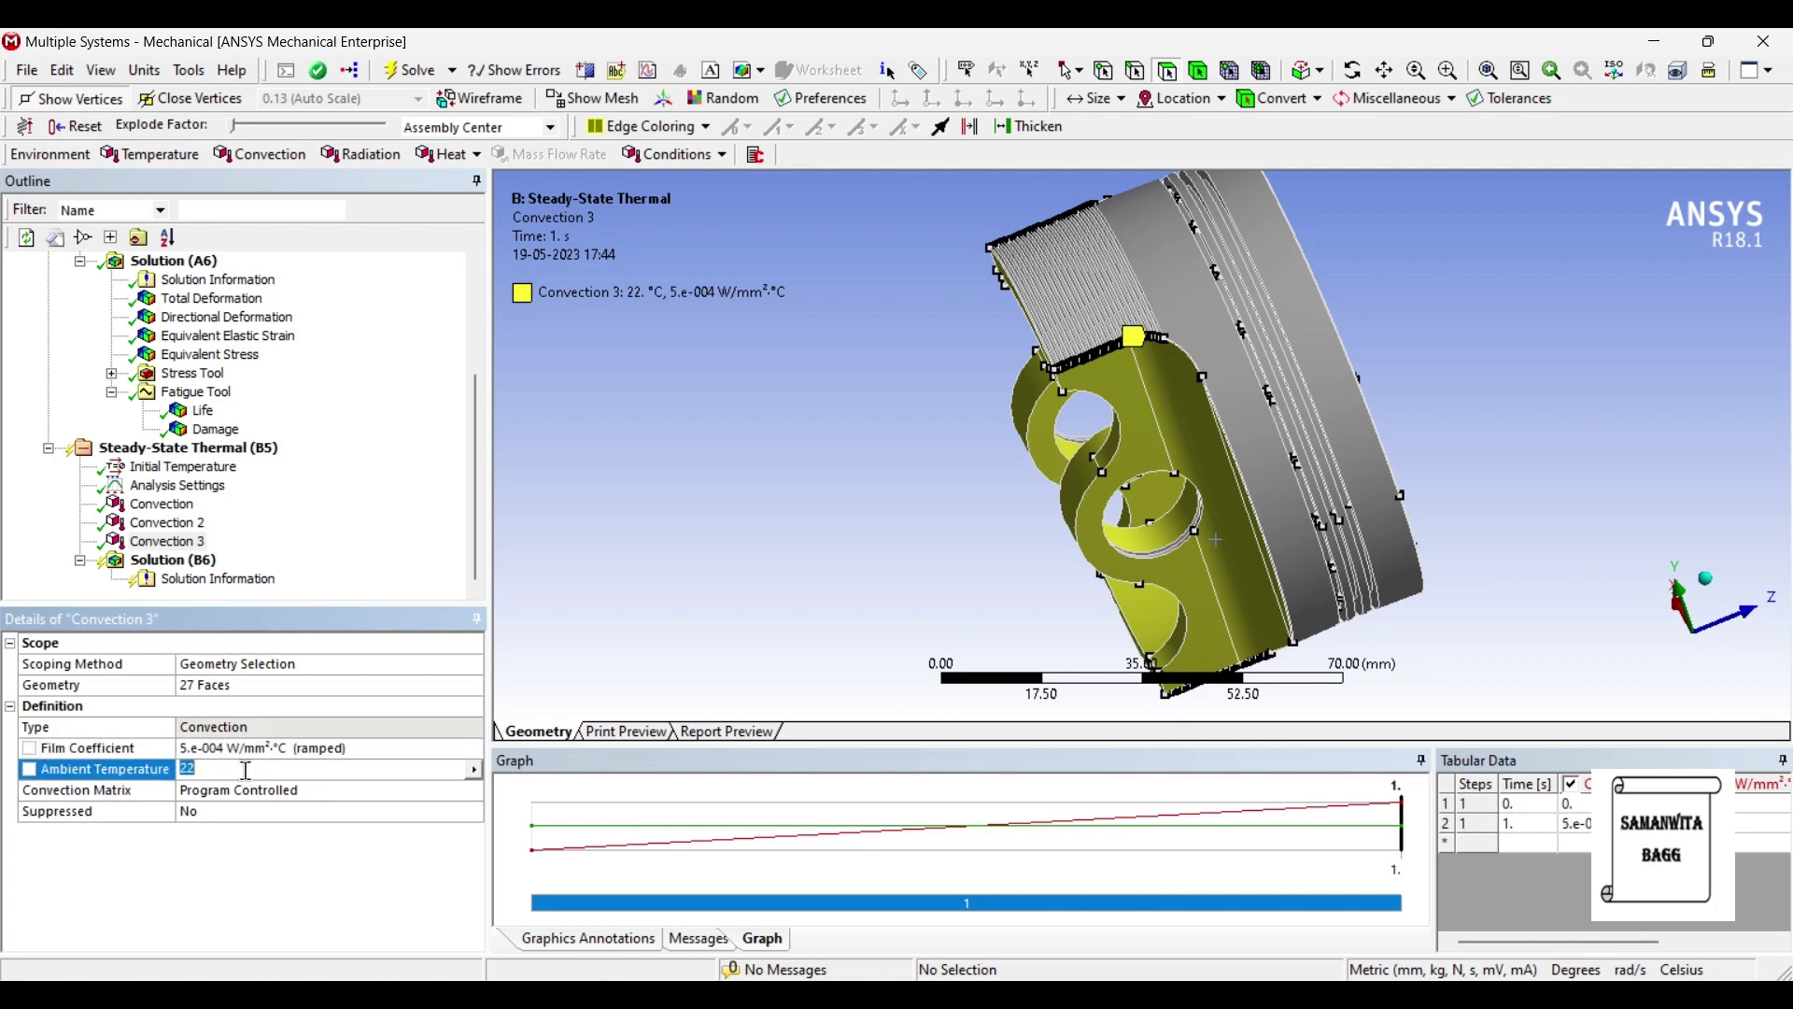
{"action": "type", "text": "90"}
{"action": "key", "text": "Return"}
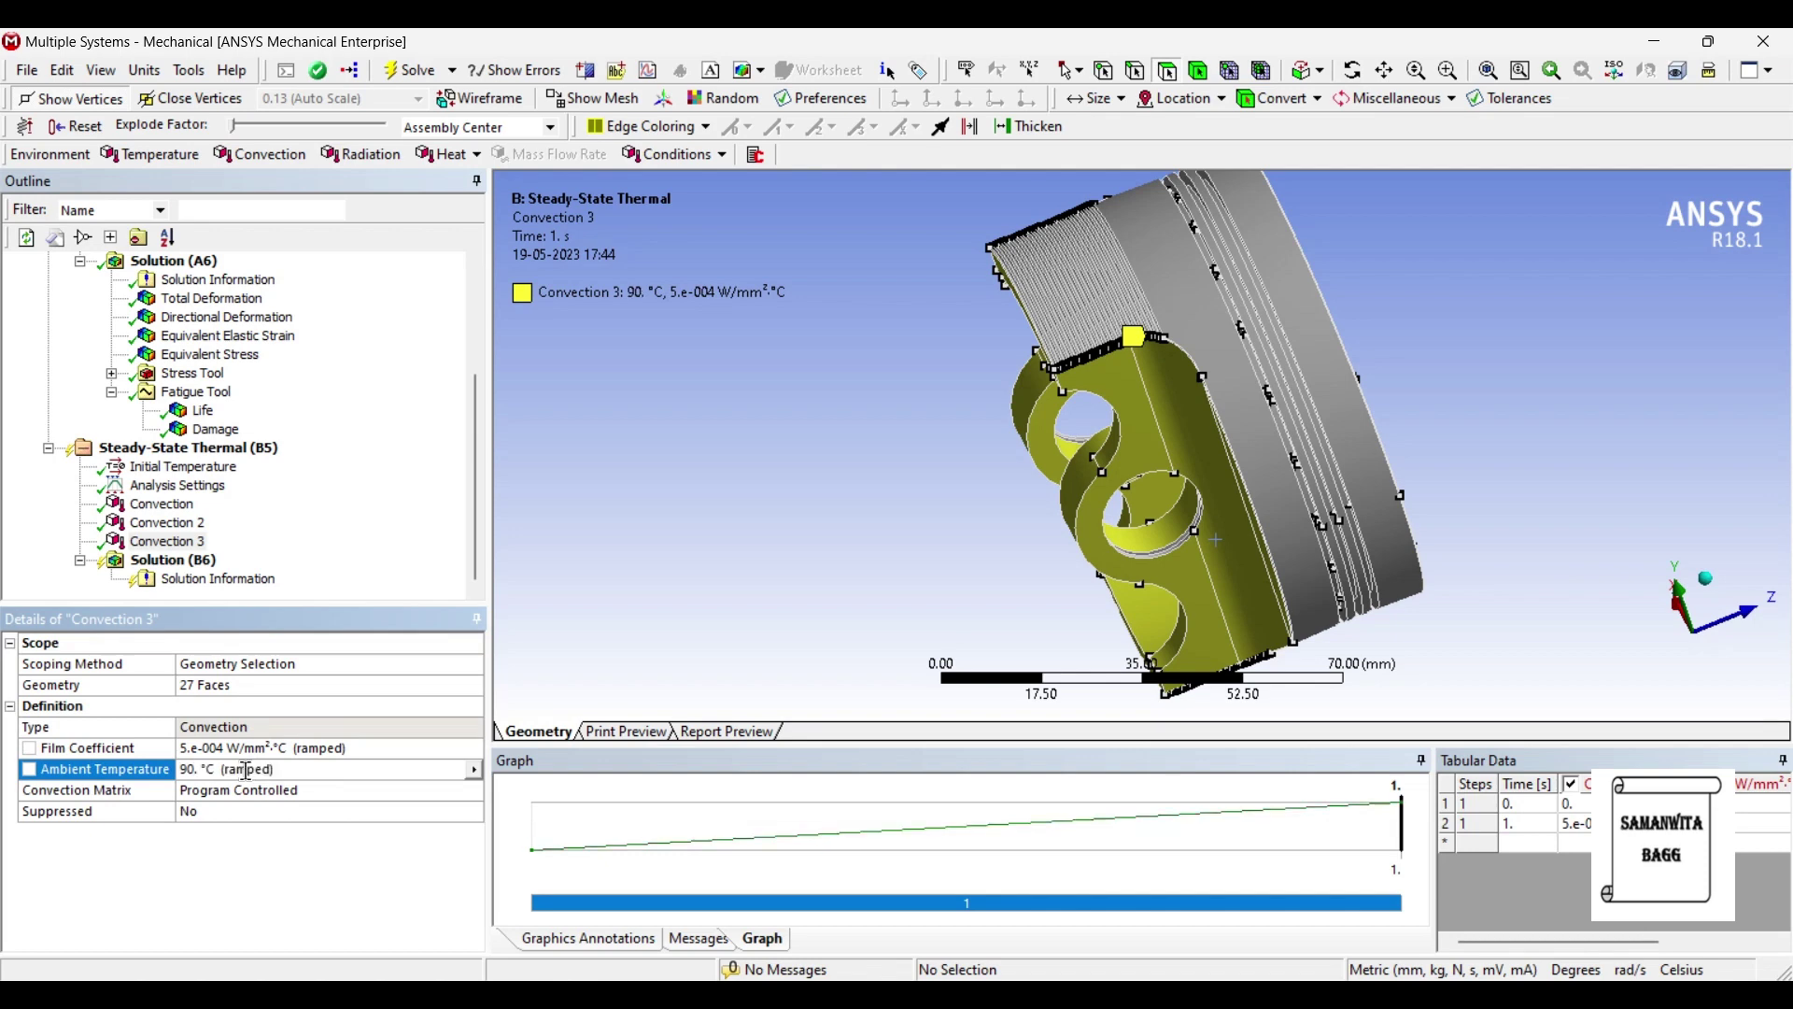
{"action": "middle_click_drag", "start_coordinate": [1092, 314], "coordinate": [1265, 397]}
Pick the piston's upper and lower cylindrical bands plus four ring-groove faces.
{"action": "left_click", "coordinate": [1205, 359]}
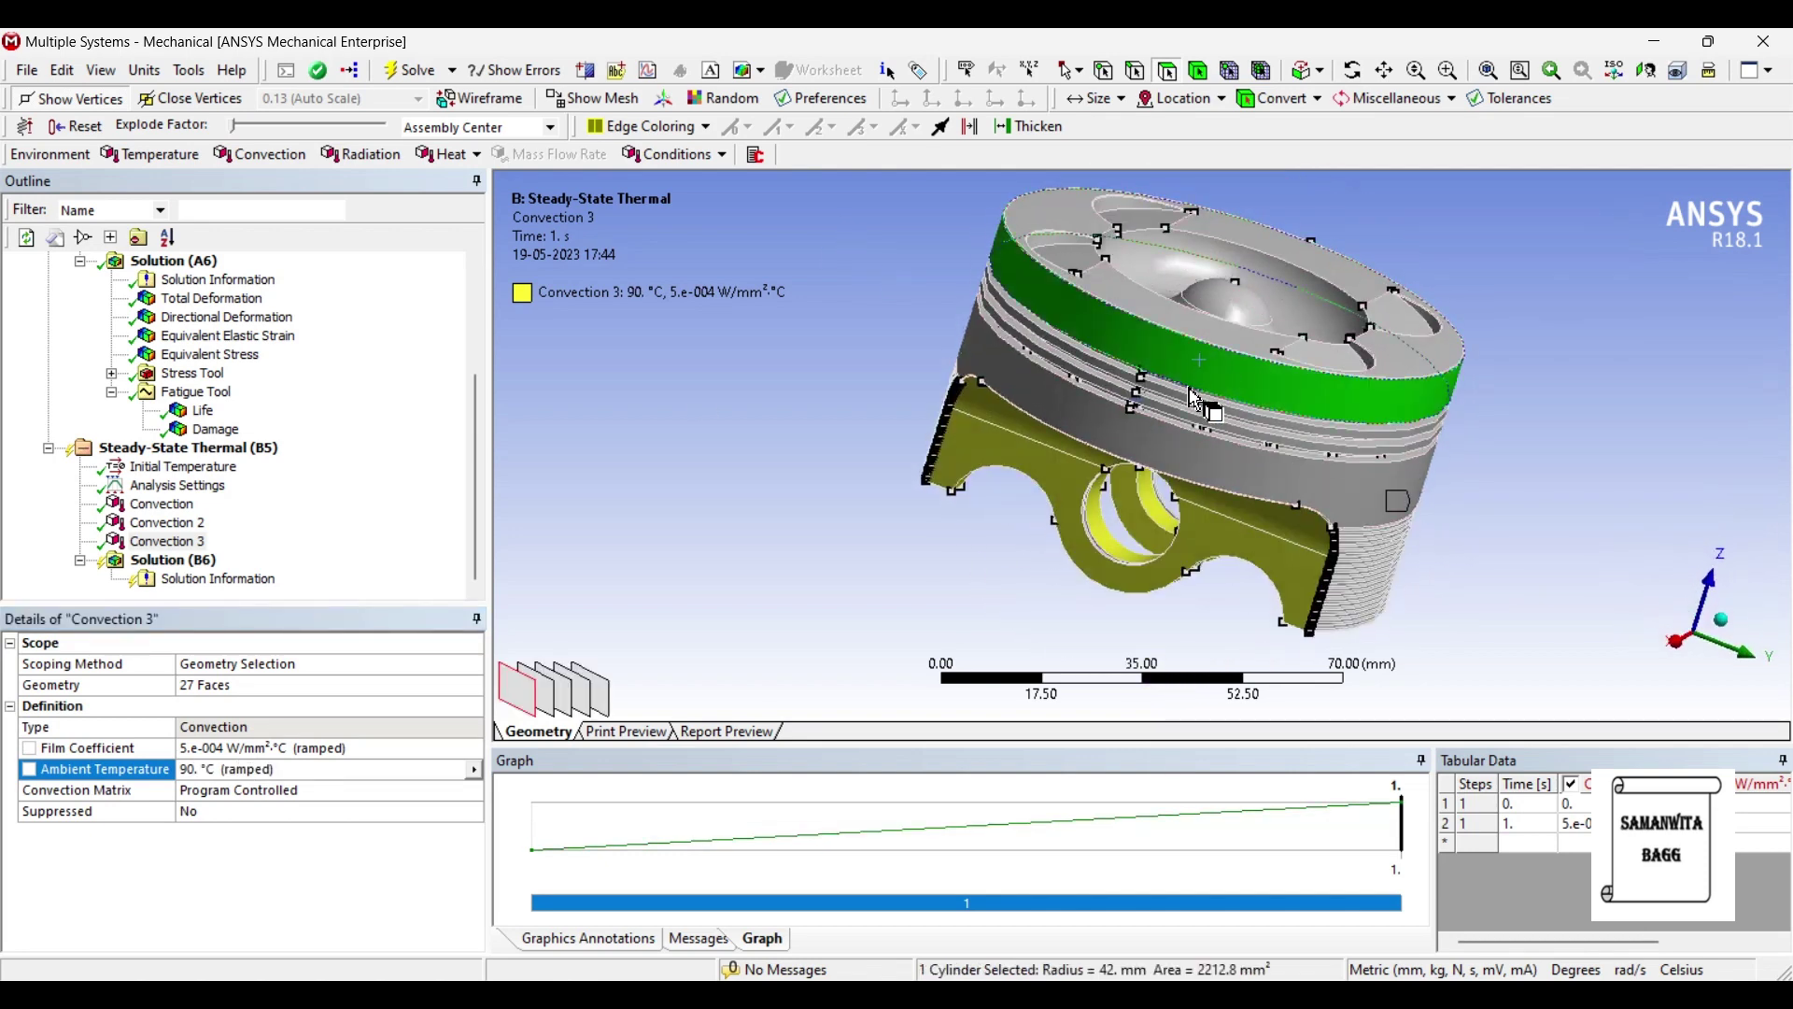
{"action": "left_click", "coordinate": [1175, 420], "text": "ctrl"}
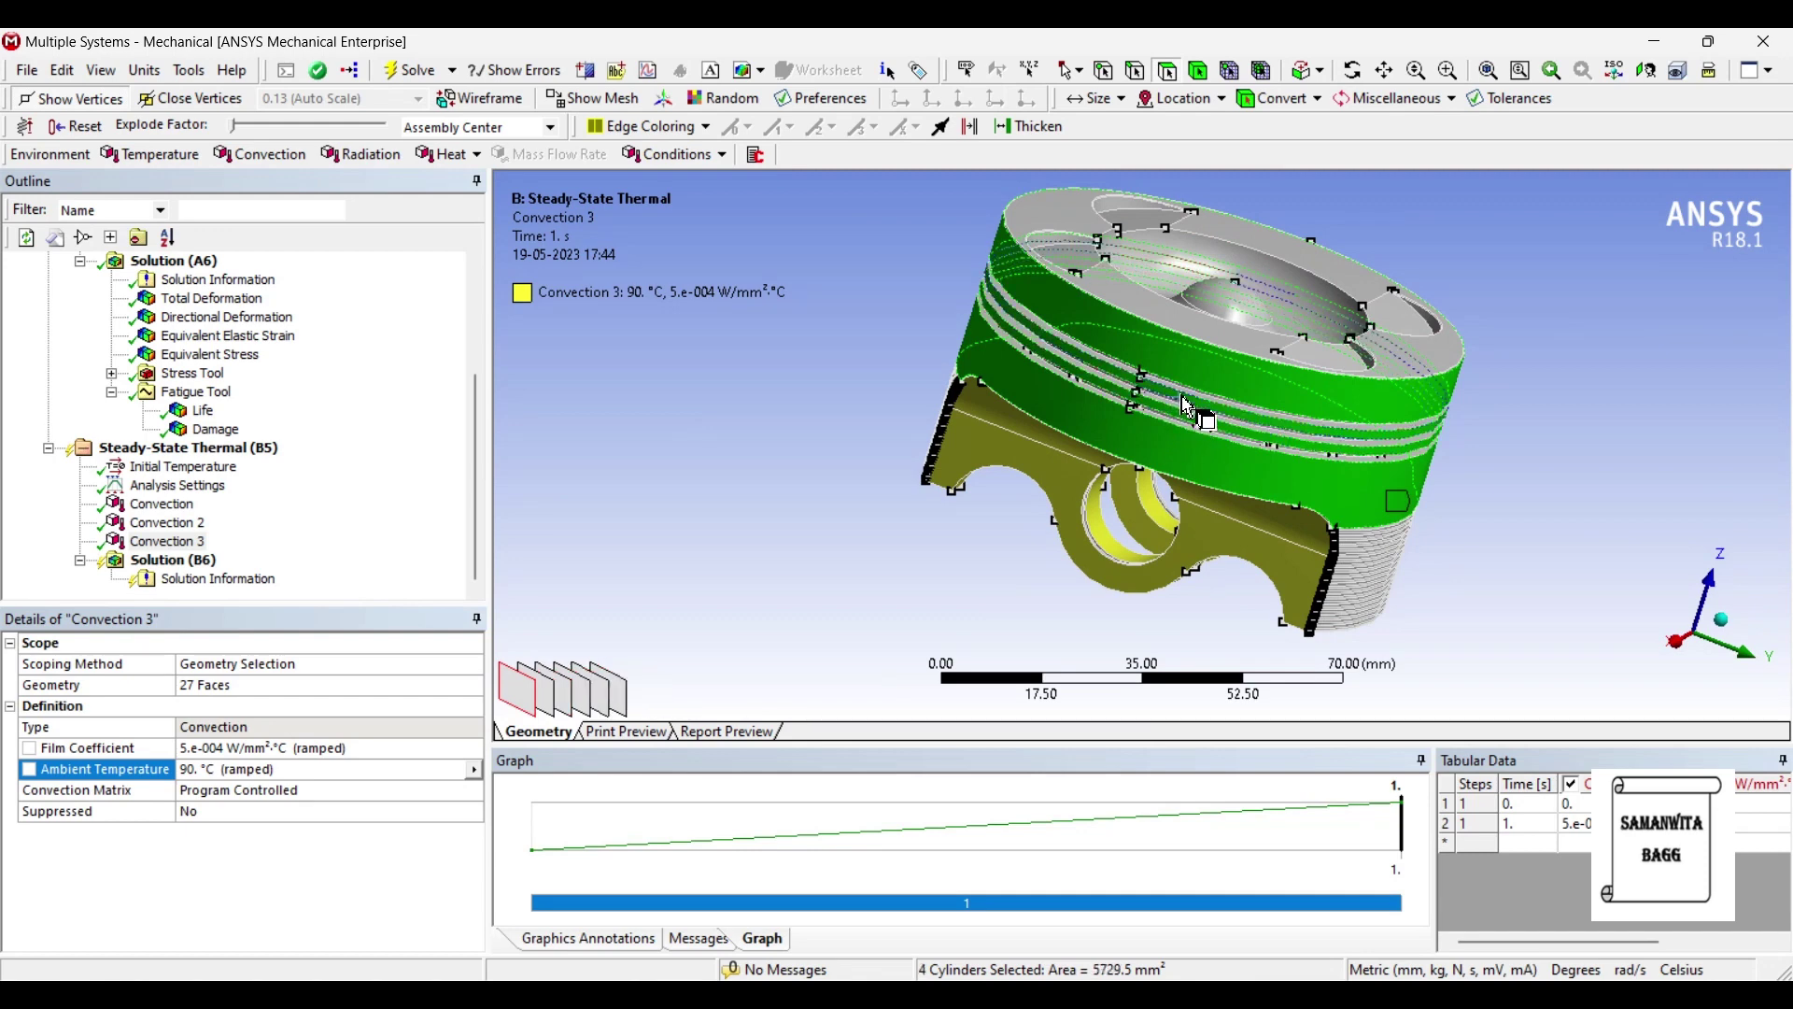
{"action": "left_click", "coordinate": [1183, 420], "text": "ctrl"}
{"action": "left_click", "coordinate": [1188, 424], "text": "ctrl"}
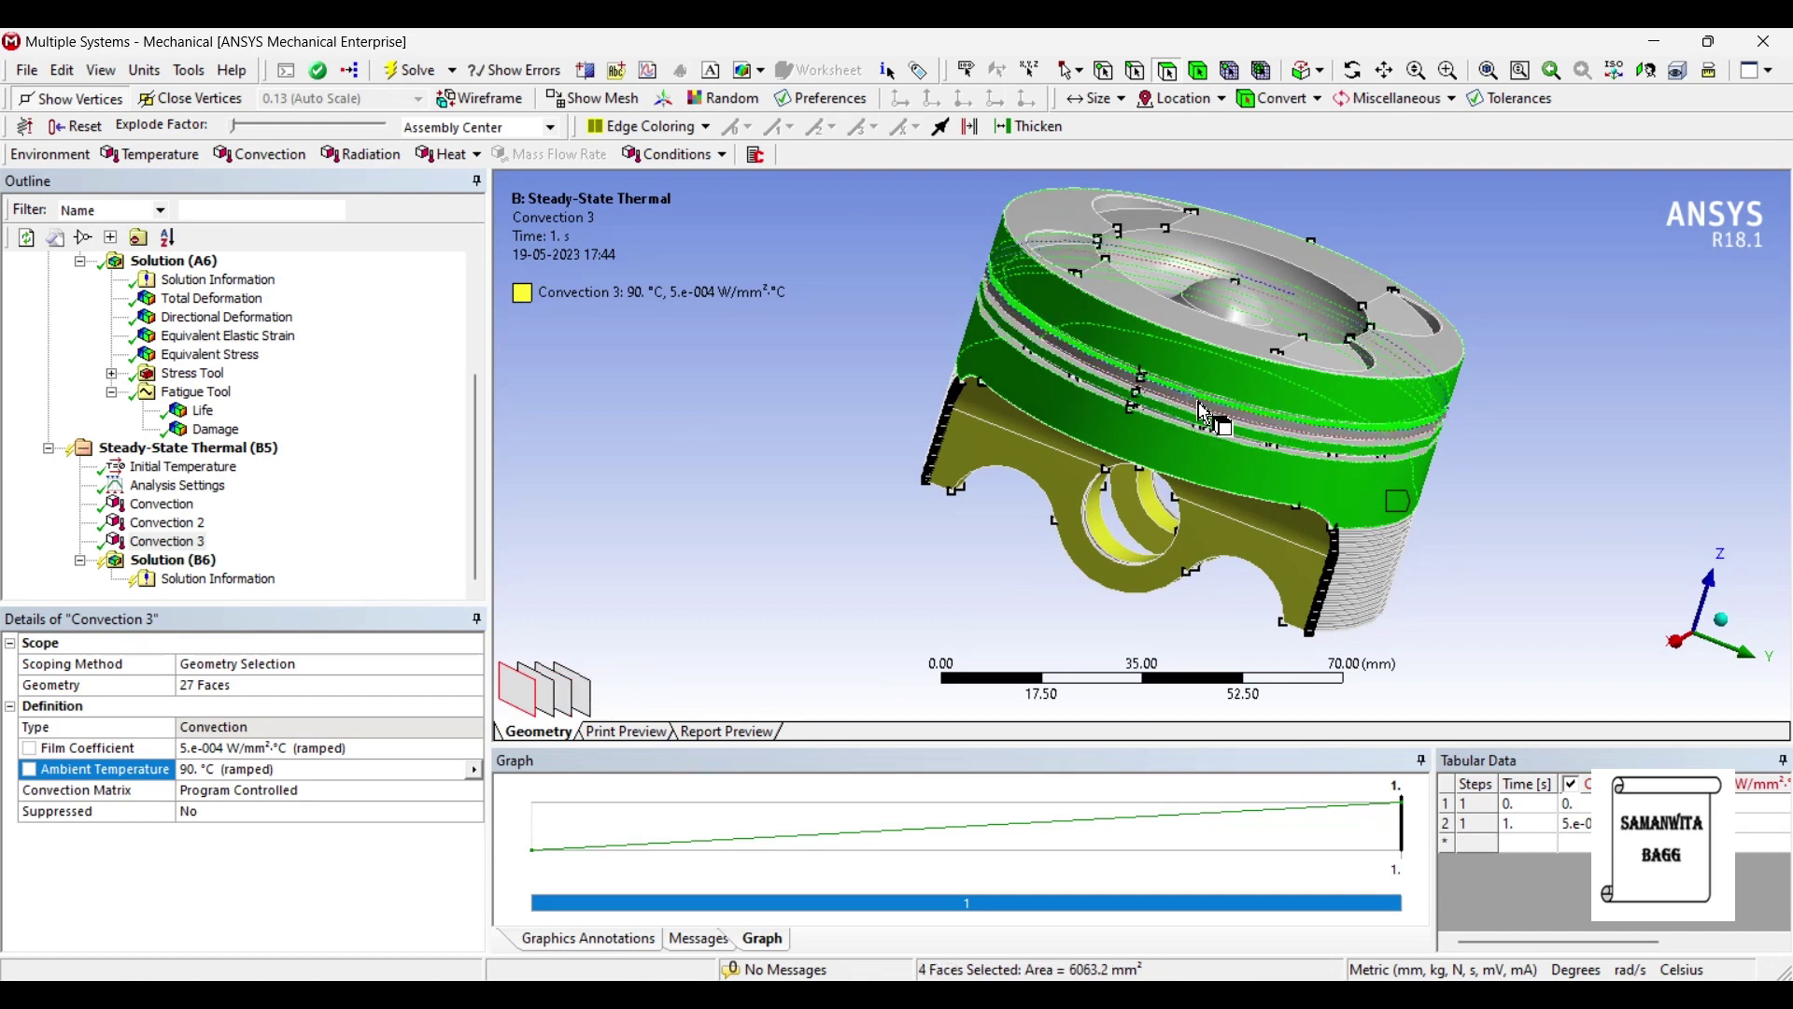
{"action": "left_click", "coordinate": [1193, 426], "text": "ctrl"}
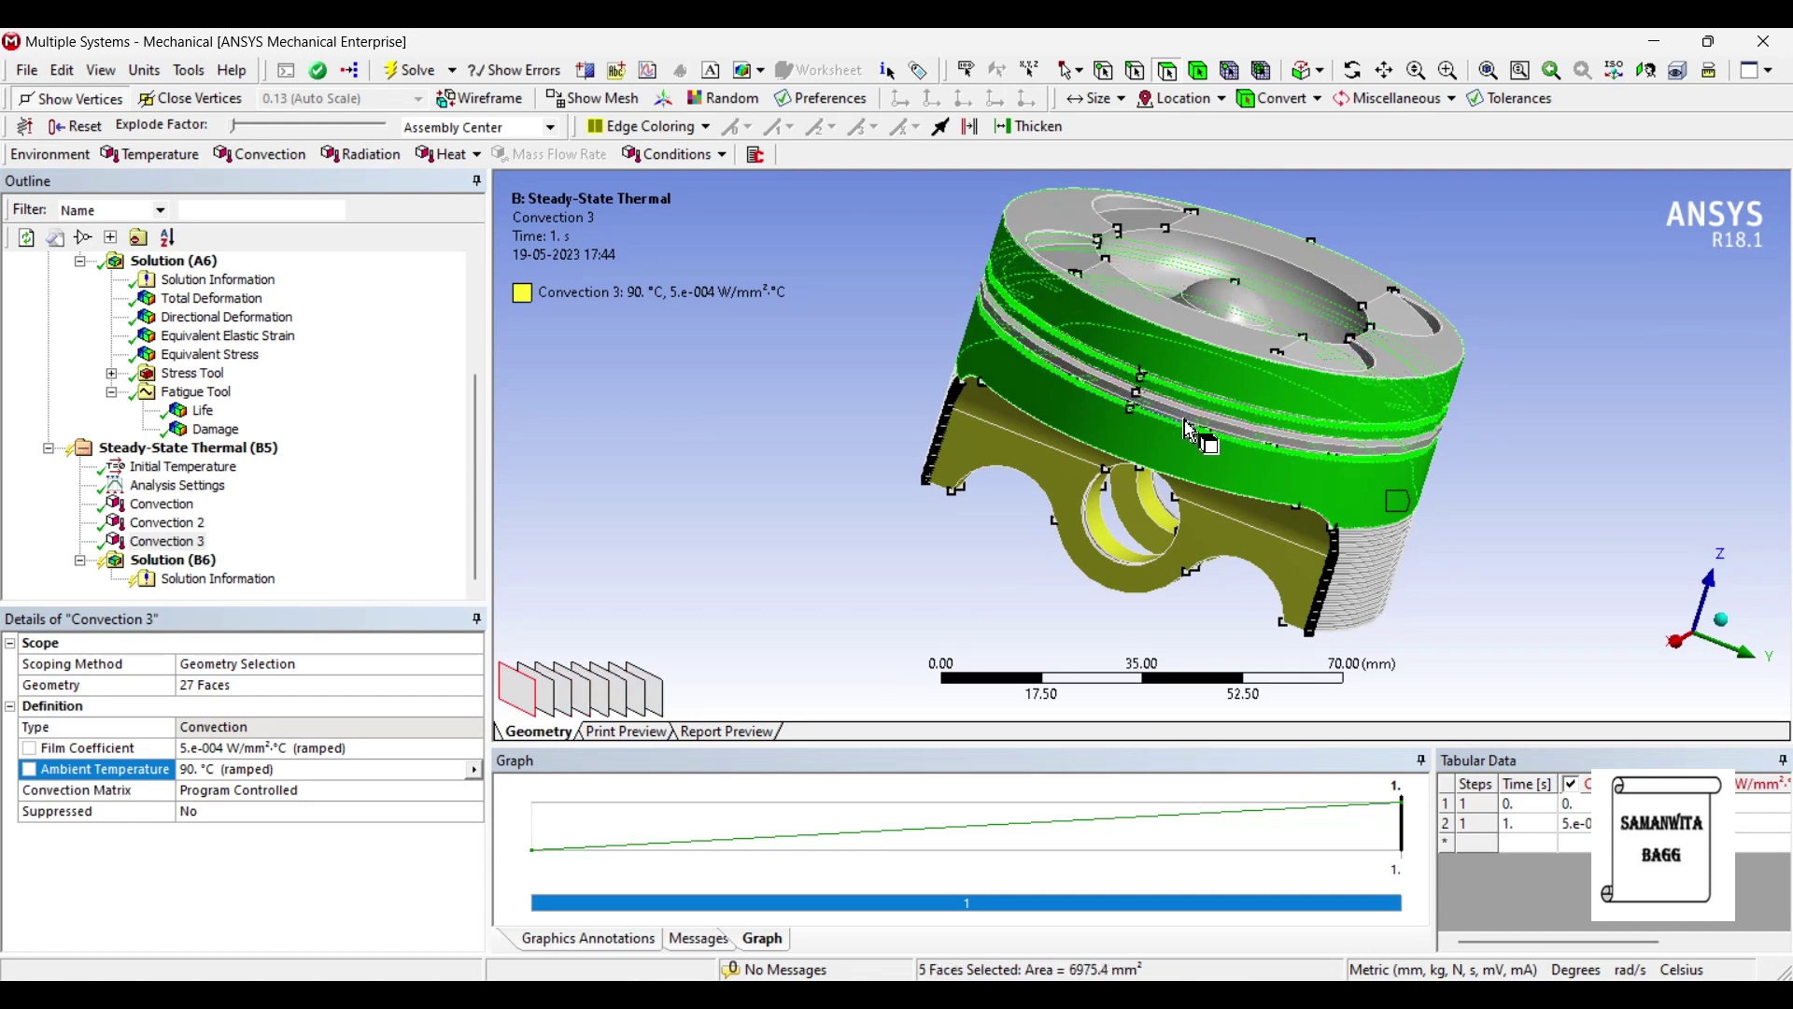
{"action": "left_click", "coordinate": [1196, 421], "text": "ctrl"}
{"action": "scroll", "coordinate": [1196, 421], "scroll_direction": "up", "scroll_amount": 5}
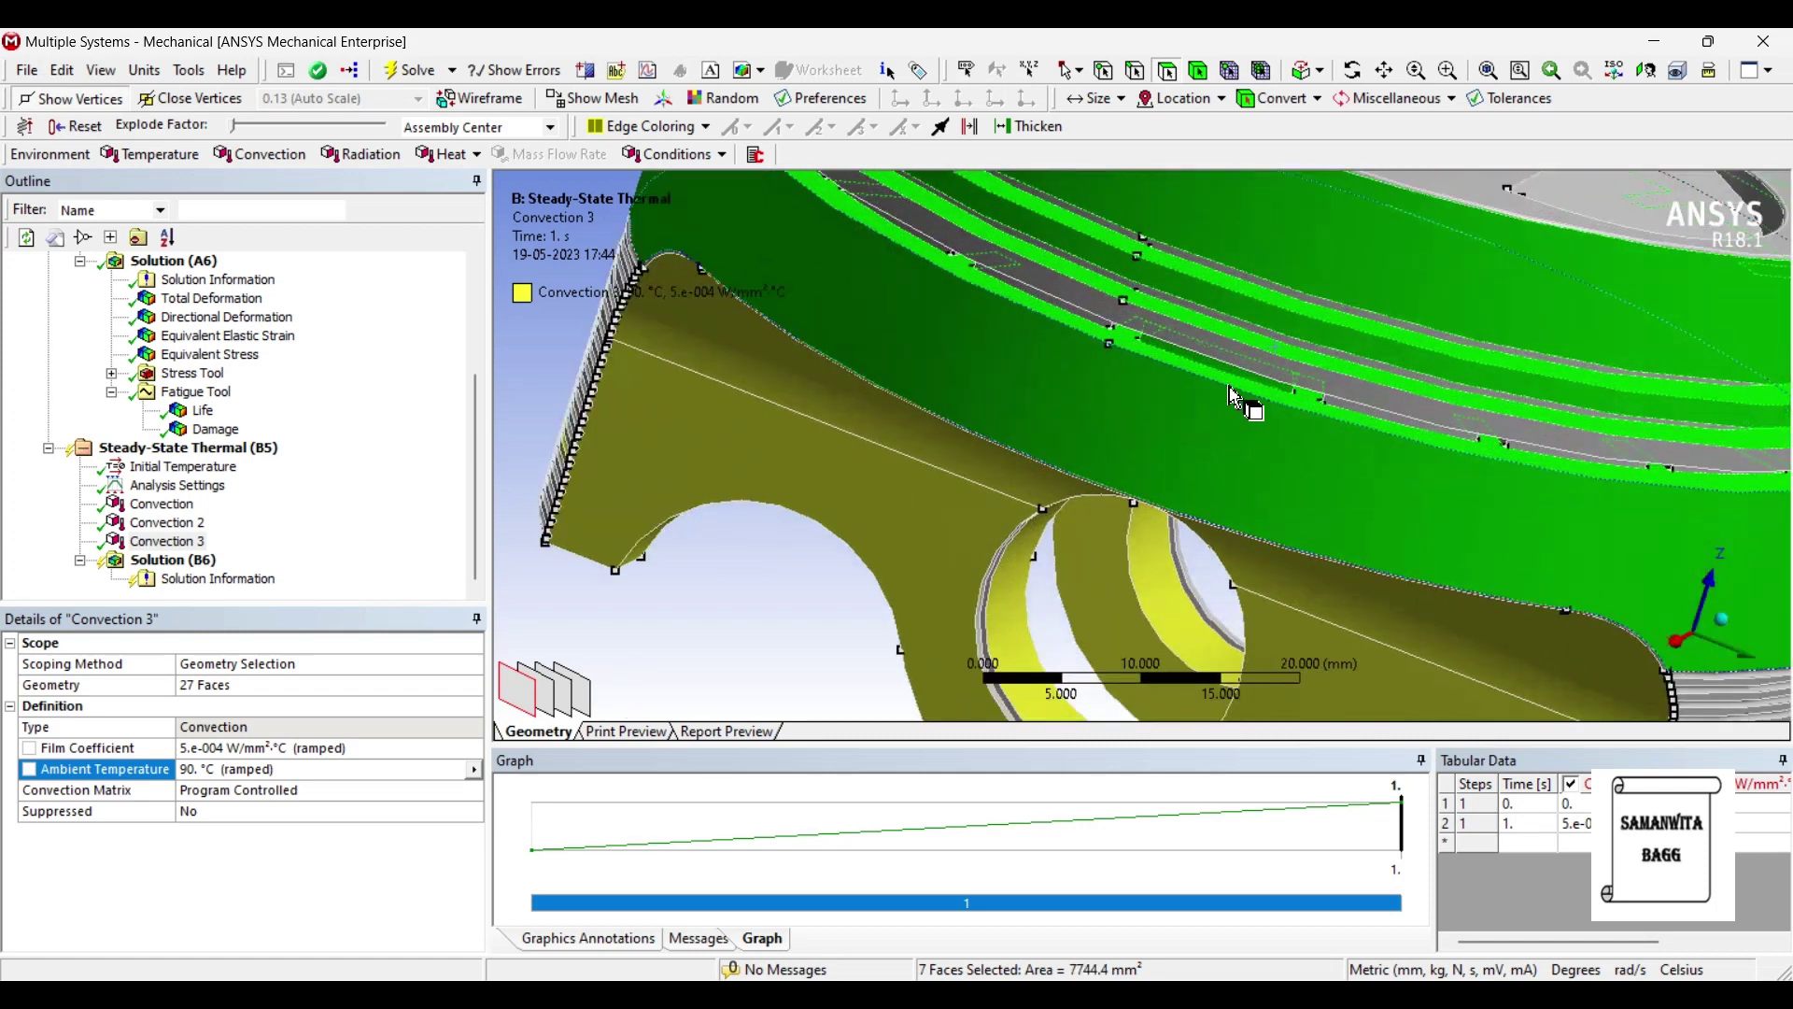
Add the remaining ring-groove faces, giving 11 picked faces totalling 8864 mm².
{"action": "left_click", "coordinate": [1256, 373], "text": "ctrl"}
{"action": "left_click", "coordinate": [1267, 305], "text": "ctrl"}
{"action": "left_click", "coordinate": [1298, 310], "text": "ctrl"}
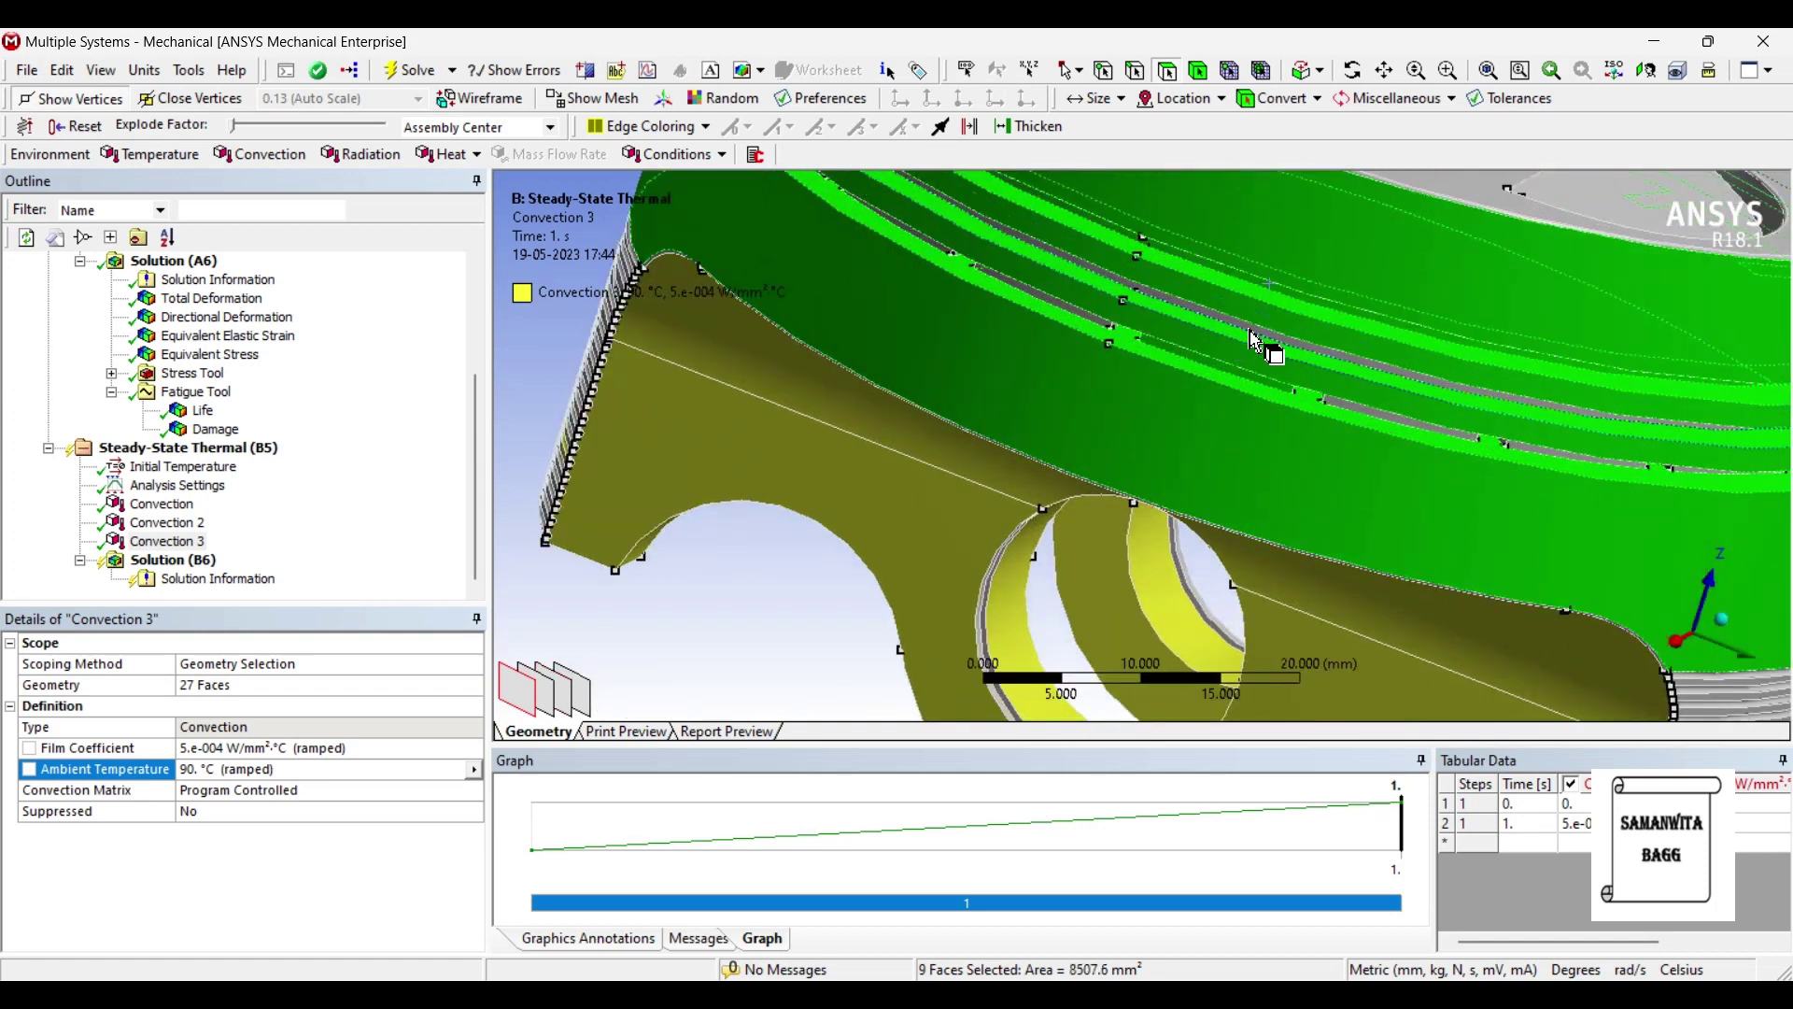
{"action": "left_click", "coordinate": [1274, 347], "text": "ctrl"}
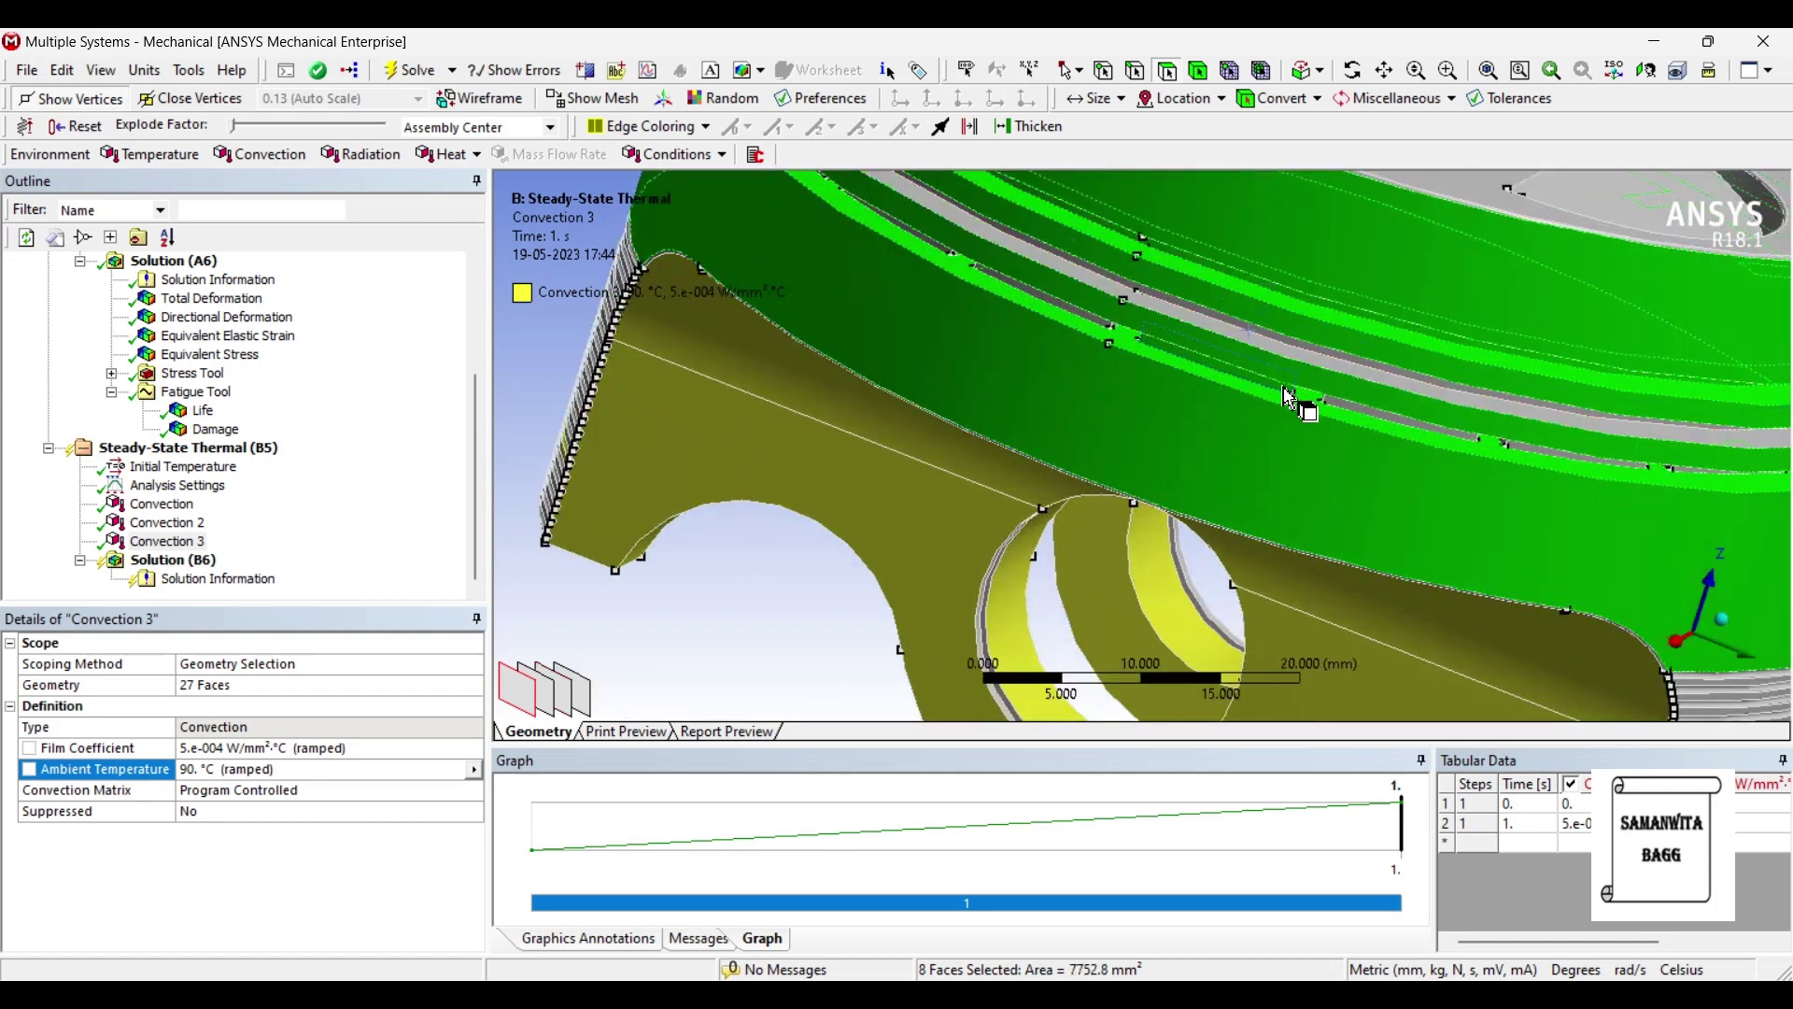
{"action": "left_click", "coordinate": [1345, 407], "text": "ctrl"}
{"action": "left_click", "coordinate": [1365, 376], "text": "ctrl"}
{"action": "left_click", "coordinate": [1373, 378], "text": "ctrl"}
{"action": "scroll", "coordinate": [1368, 373], "scroll_direction": "down", "scroll_amount": 3}
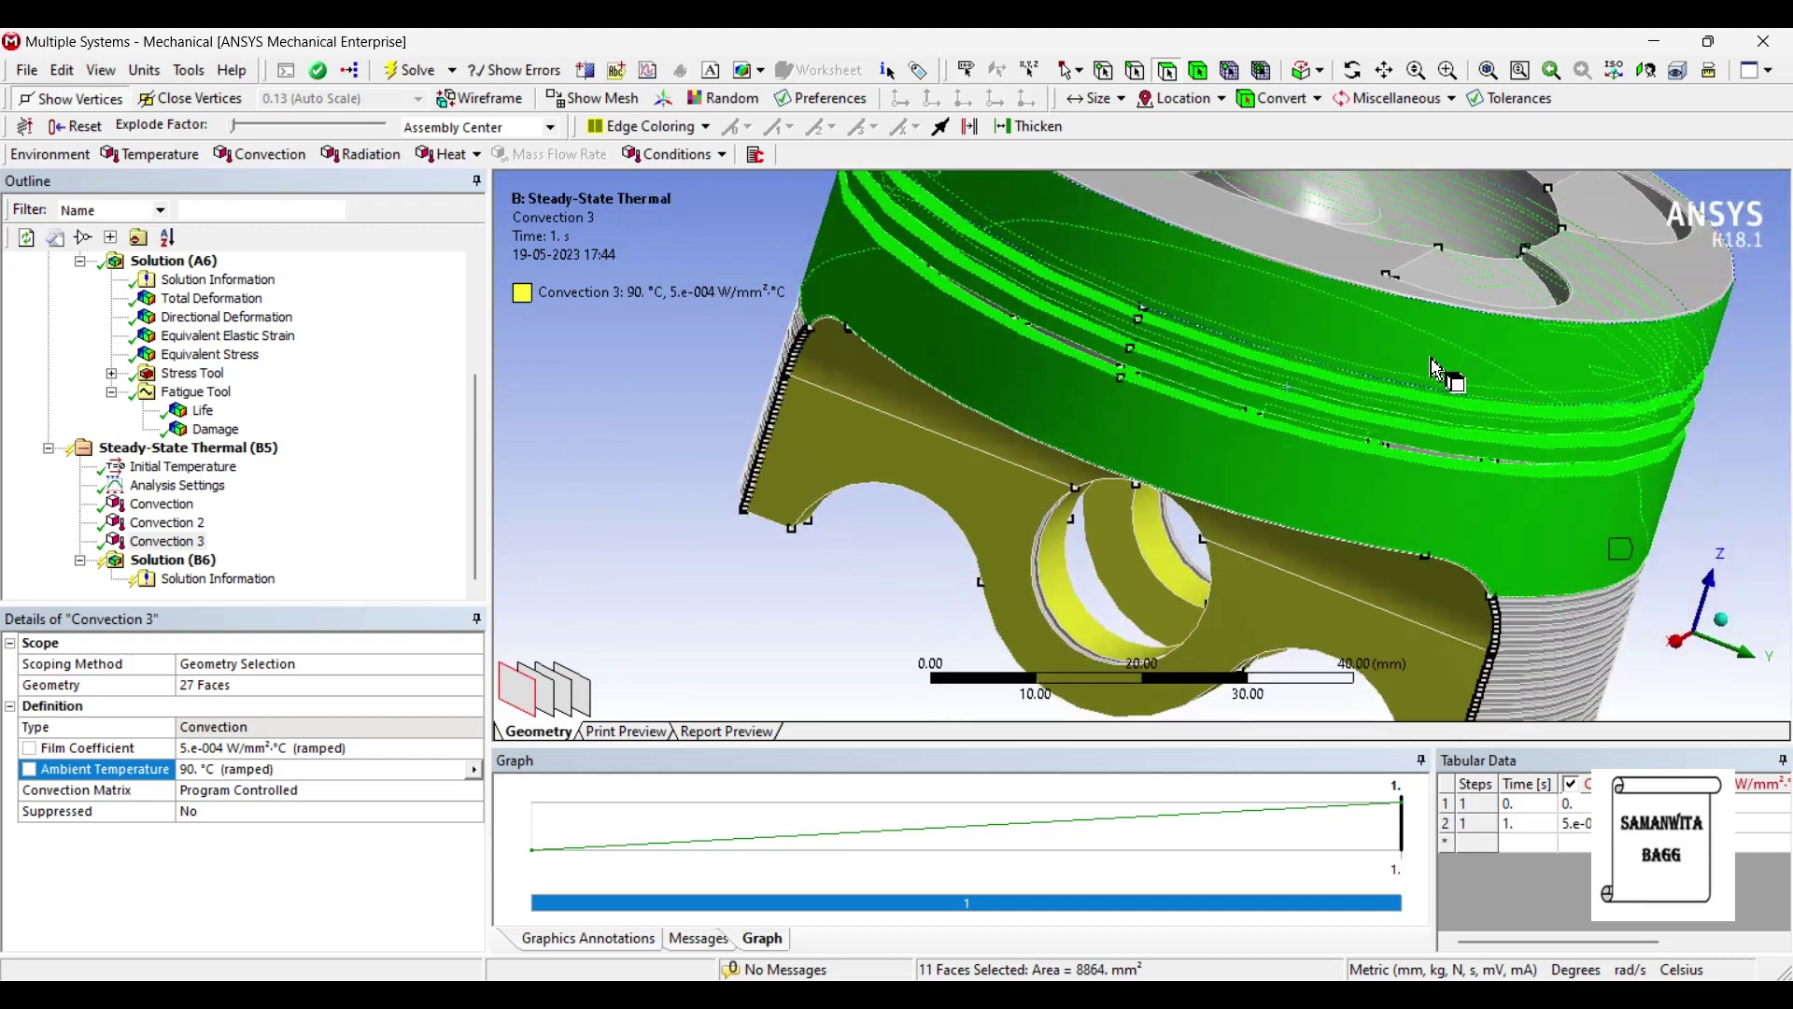
{"action": "right_click", "coordinate": [1356, 330]}
Insert Convection 4 on the 11 ring-groove faces with film coefficient 600e-6 and ambient 120 °C.
{"action": "mouse_move", "coordinate": [1416, 348]}
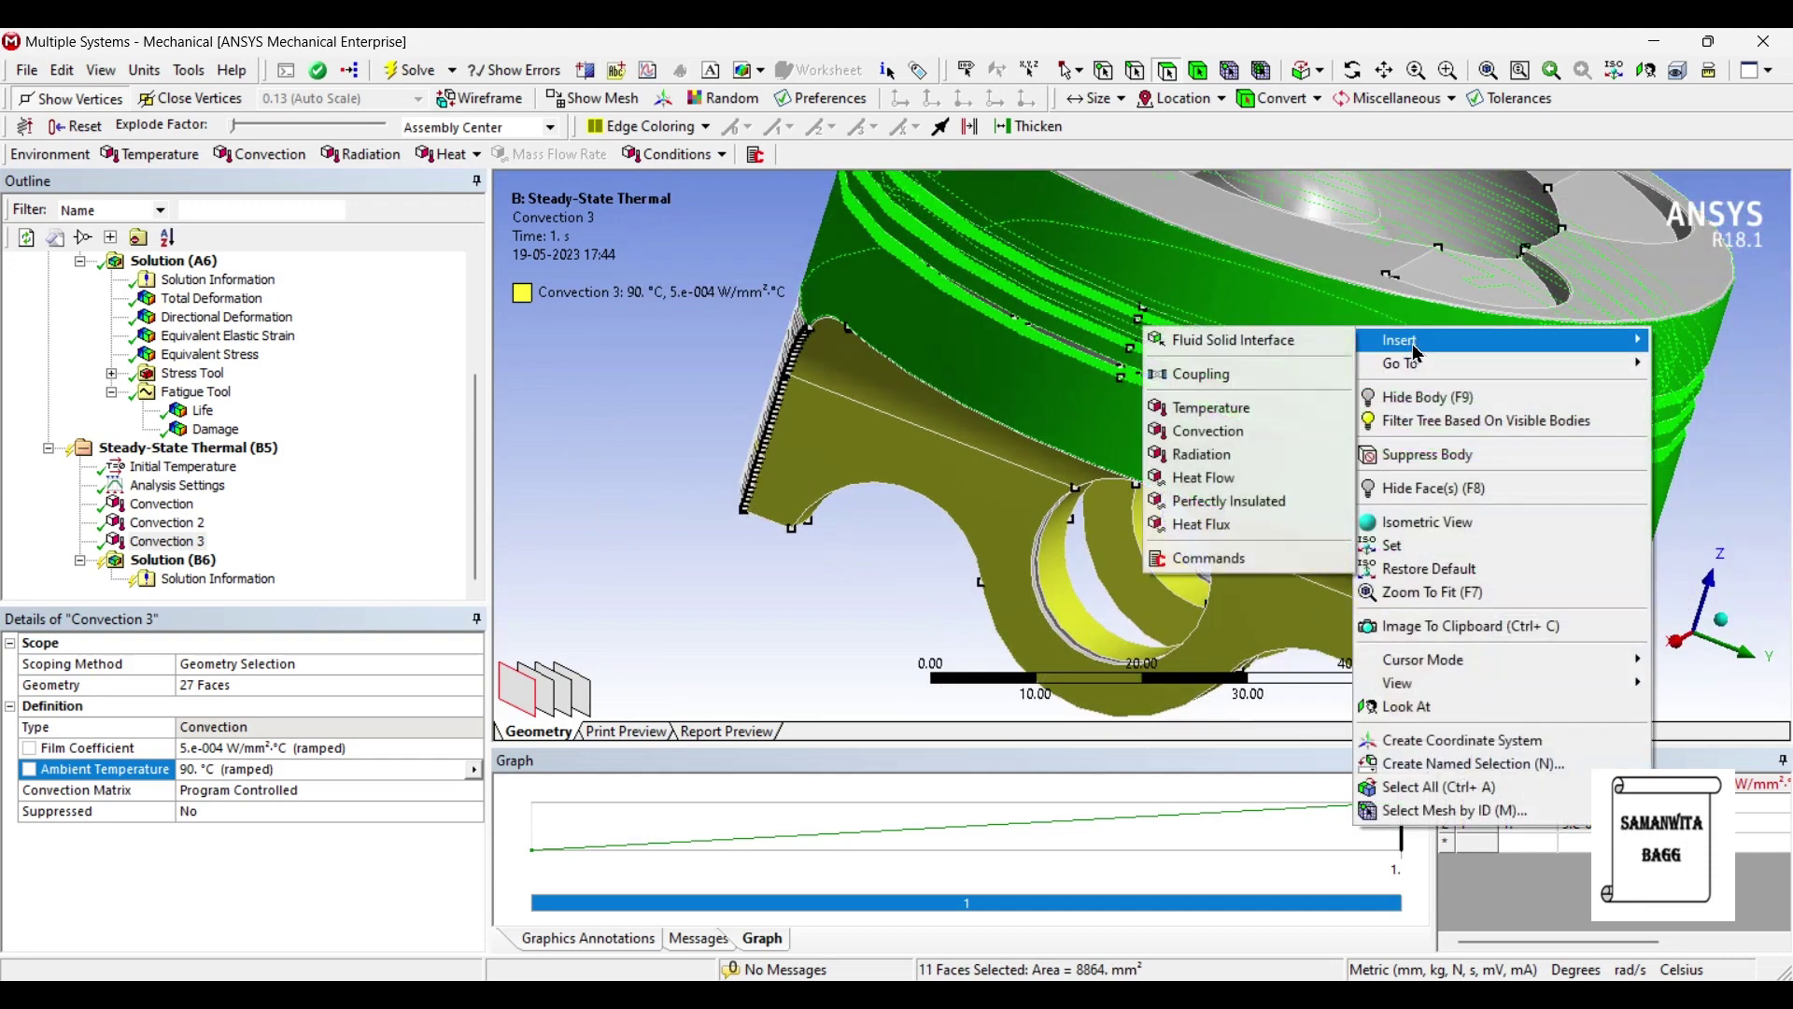
{"action": "left_click", "coordinate": [1238, 444]}
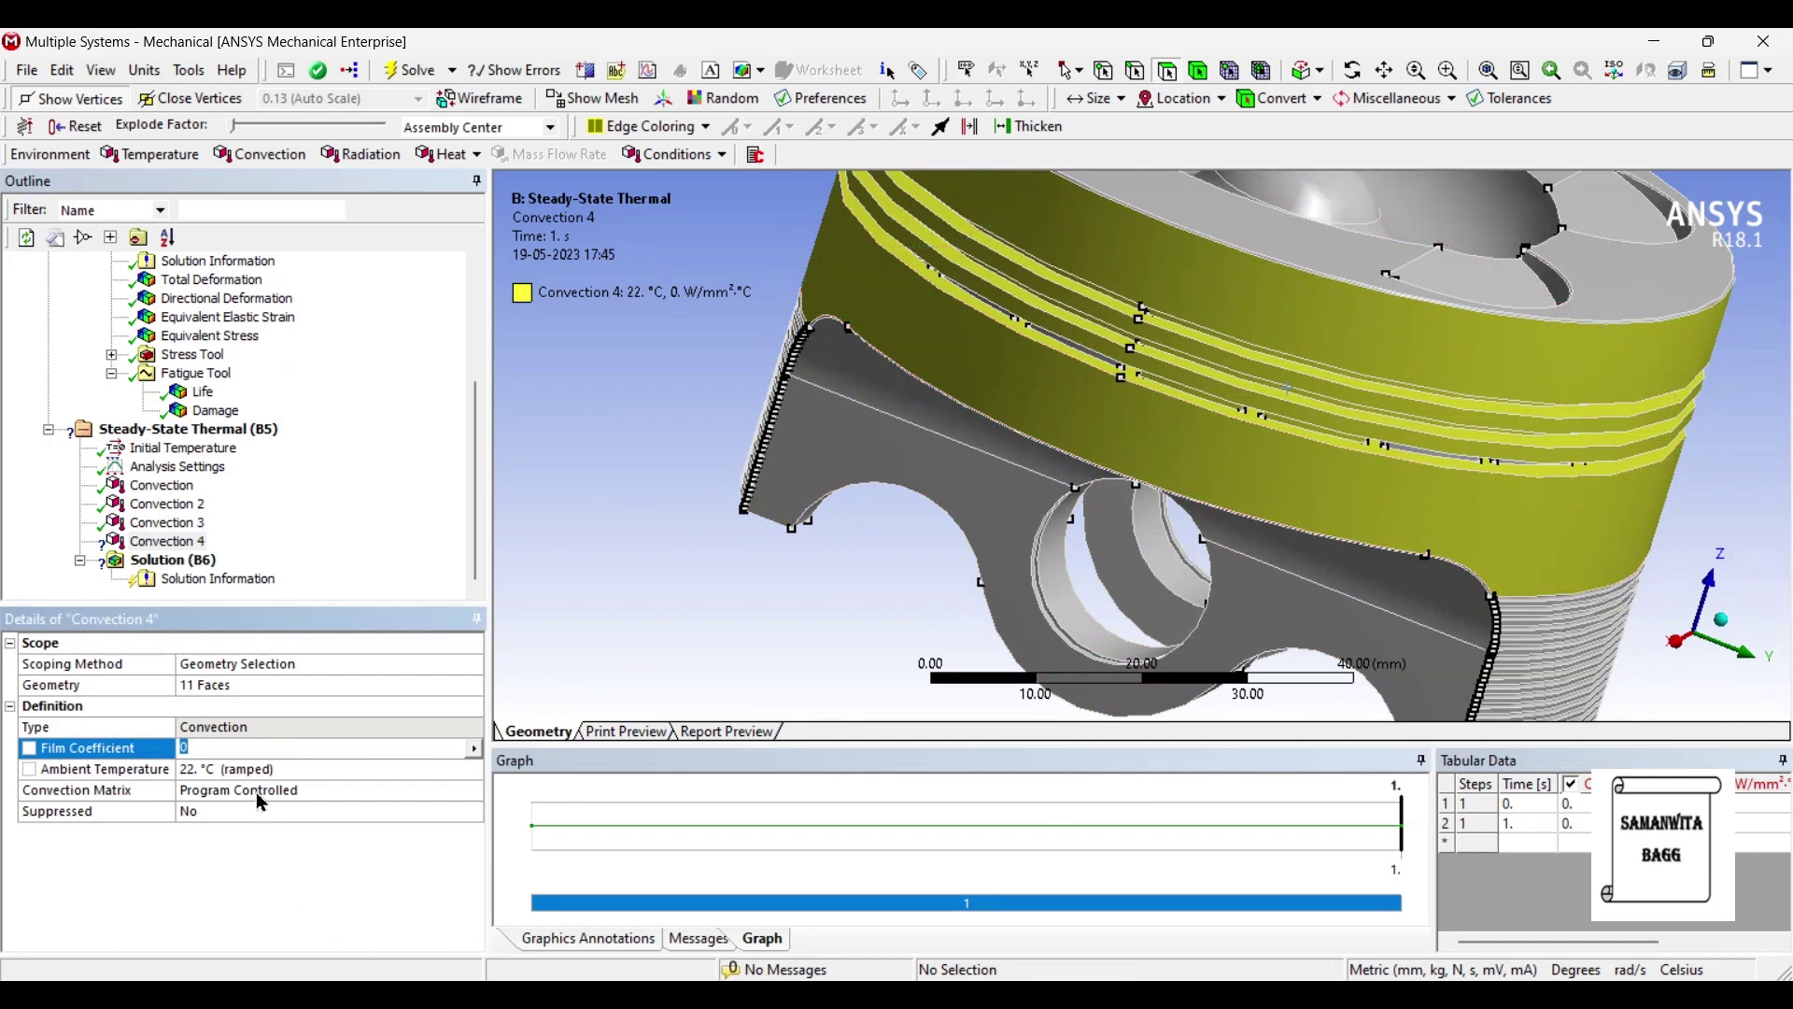
{"action": "type", "text": "600e-6"}
{"action": "key", "text": "Return"}
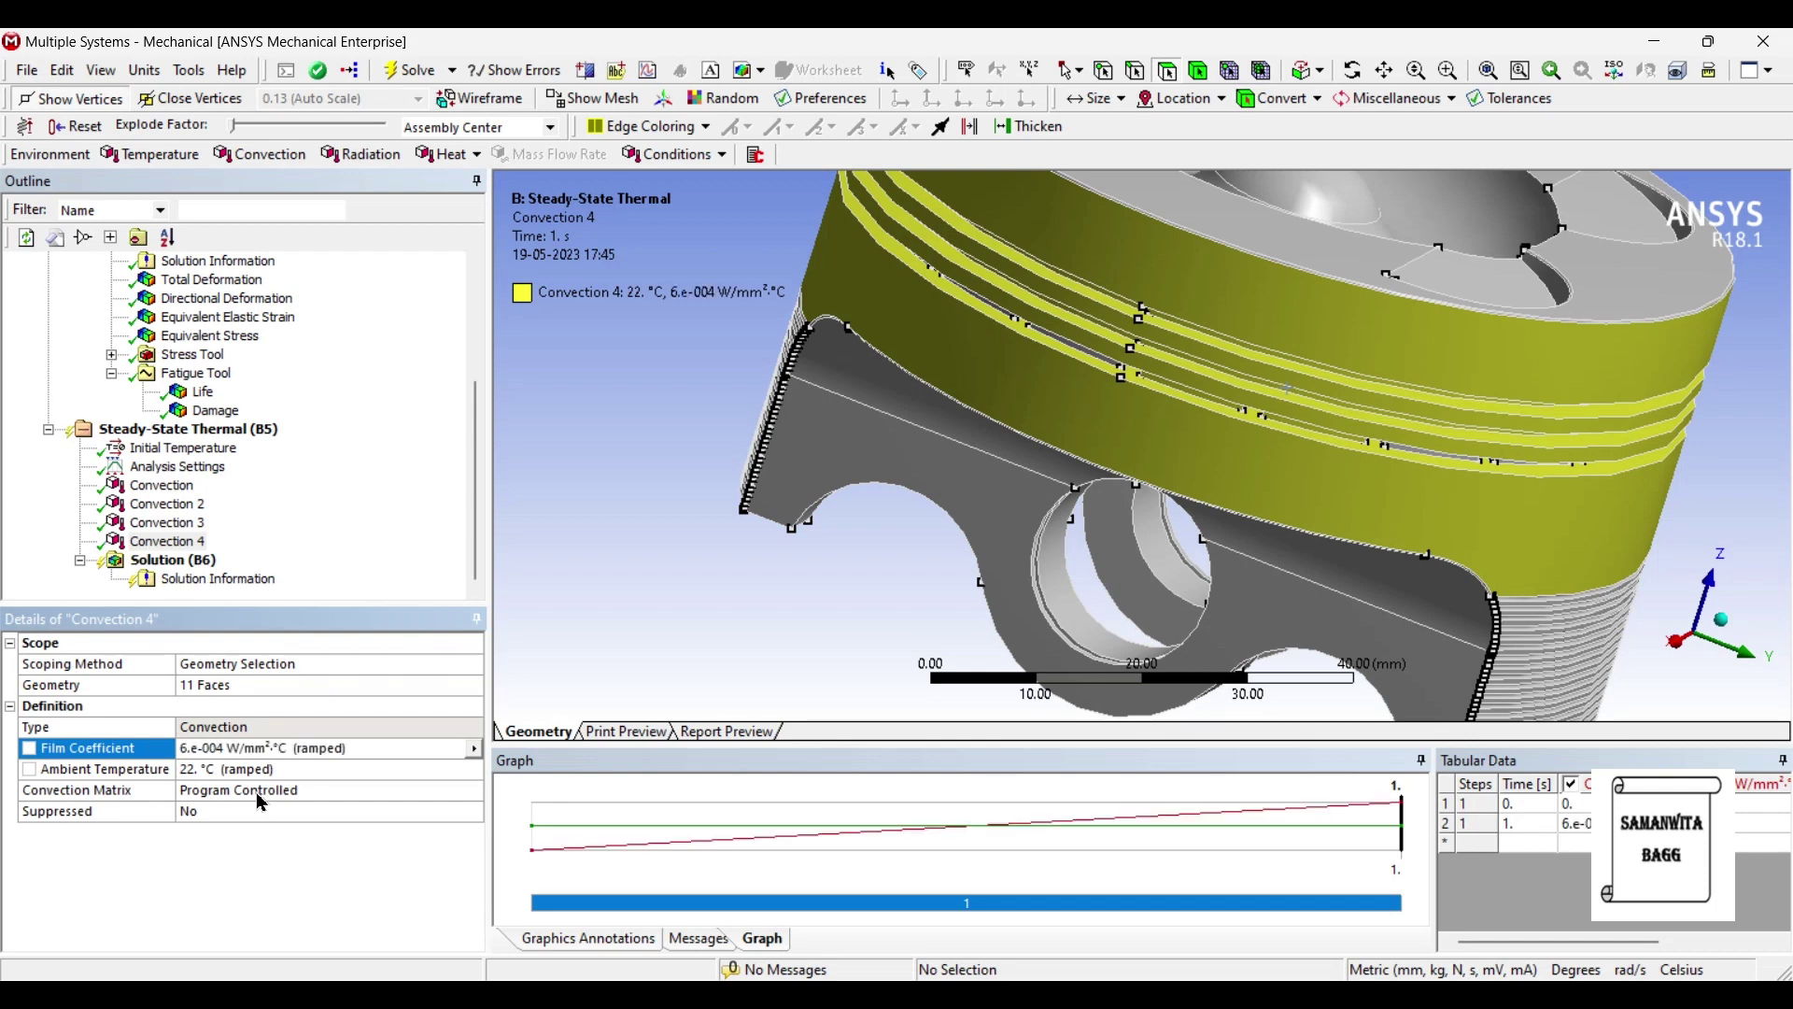
{"action": "left_click", "coordinate": [265, 772]}
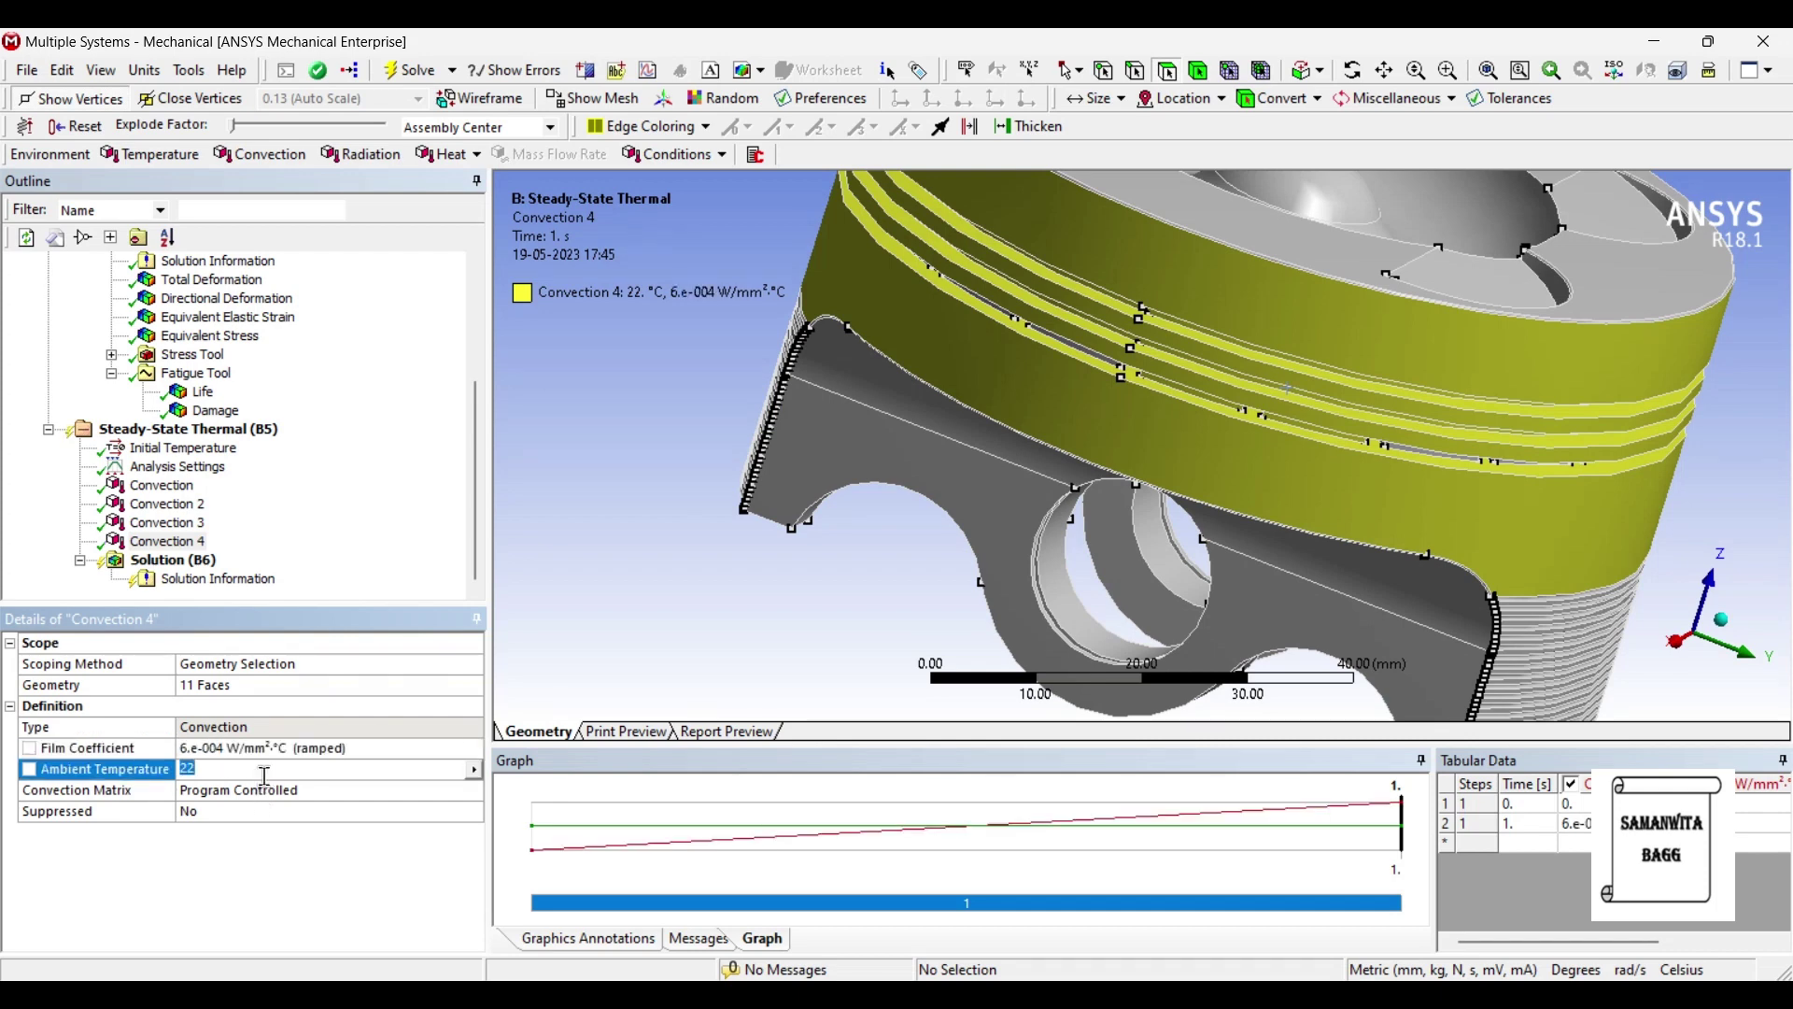
{"action": "type", "text": "120"}
{"action": "key", "text": "Return"}
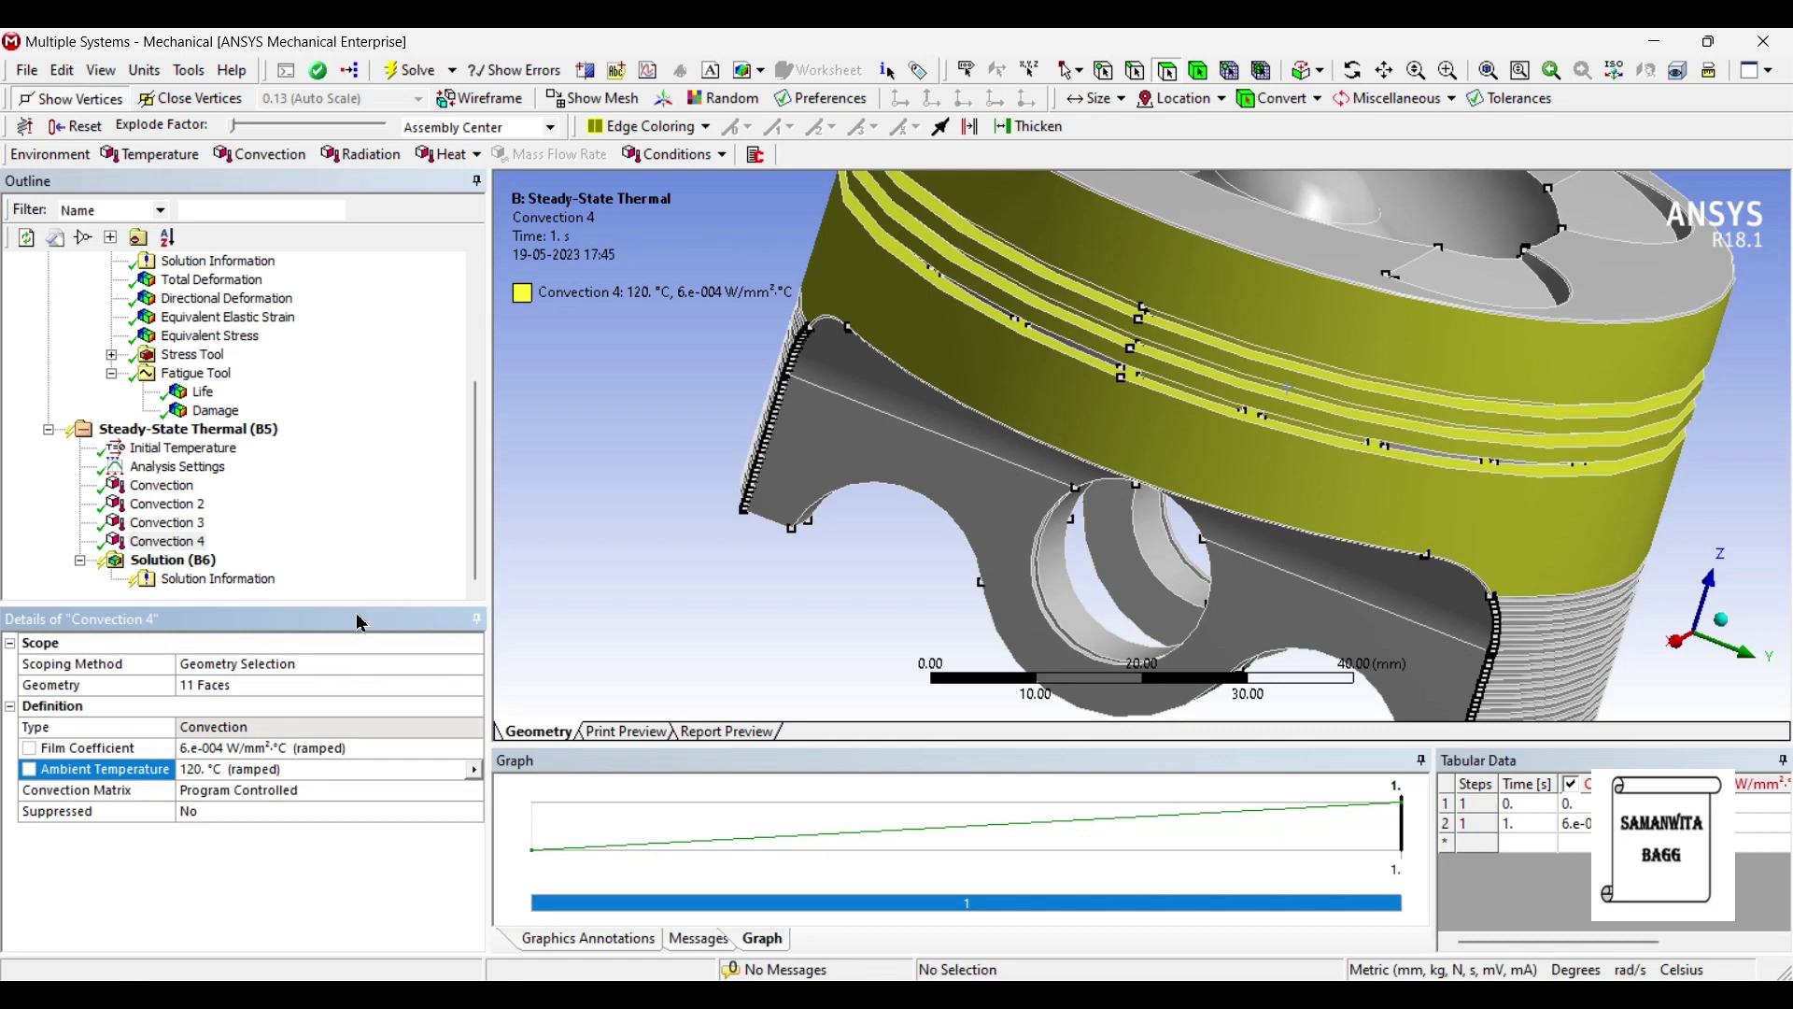
Insert a Temperature result under Solution (B6).
{"action": "right_click", "coordinate": [183, 563]}
{"action": "mouse_move", "coordinate": [308, 566]}
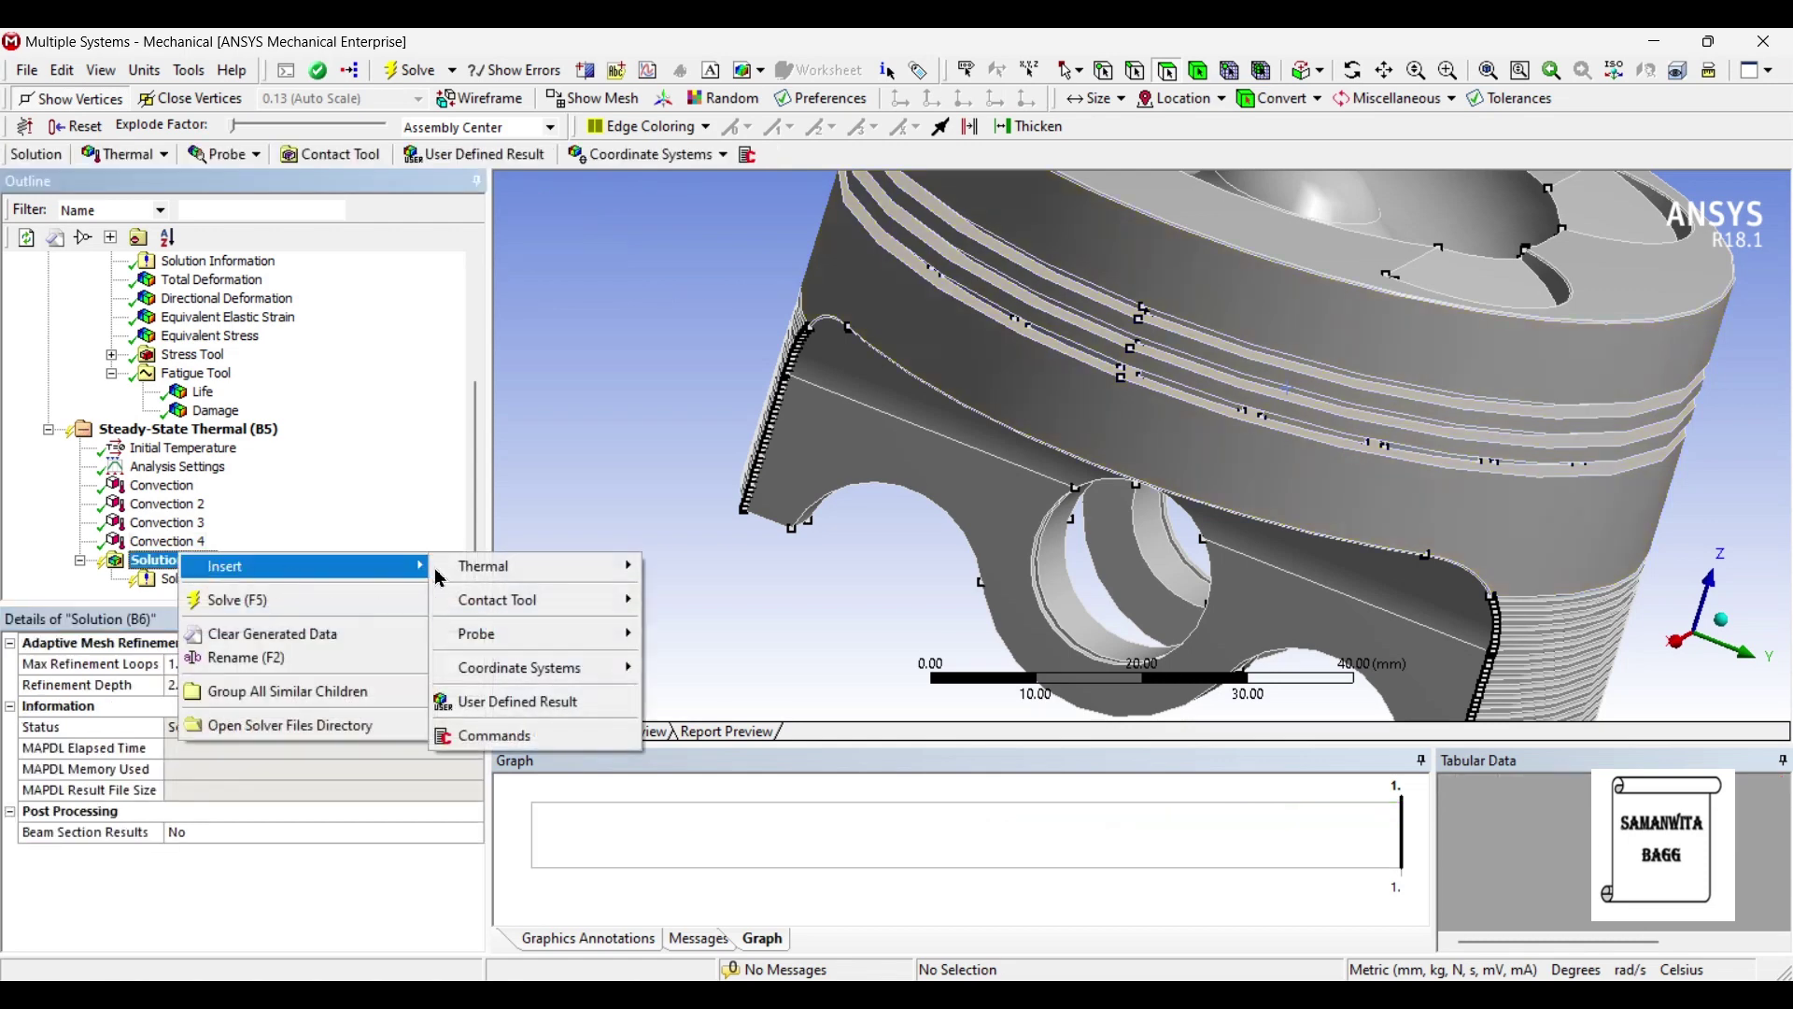
{"action": "mouse_move", "coordinate": [500, 577]}
{"action": "left_click", "coordinate": [669, 570]}
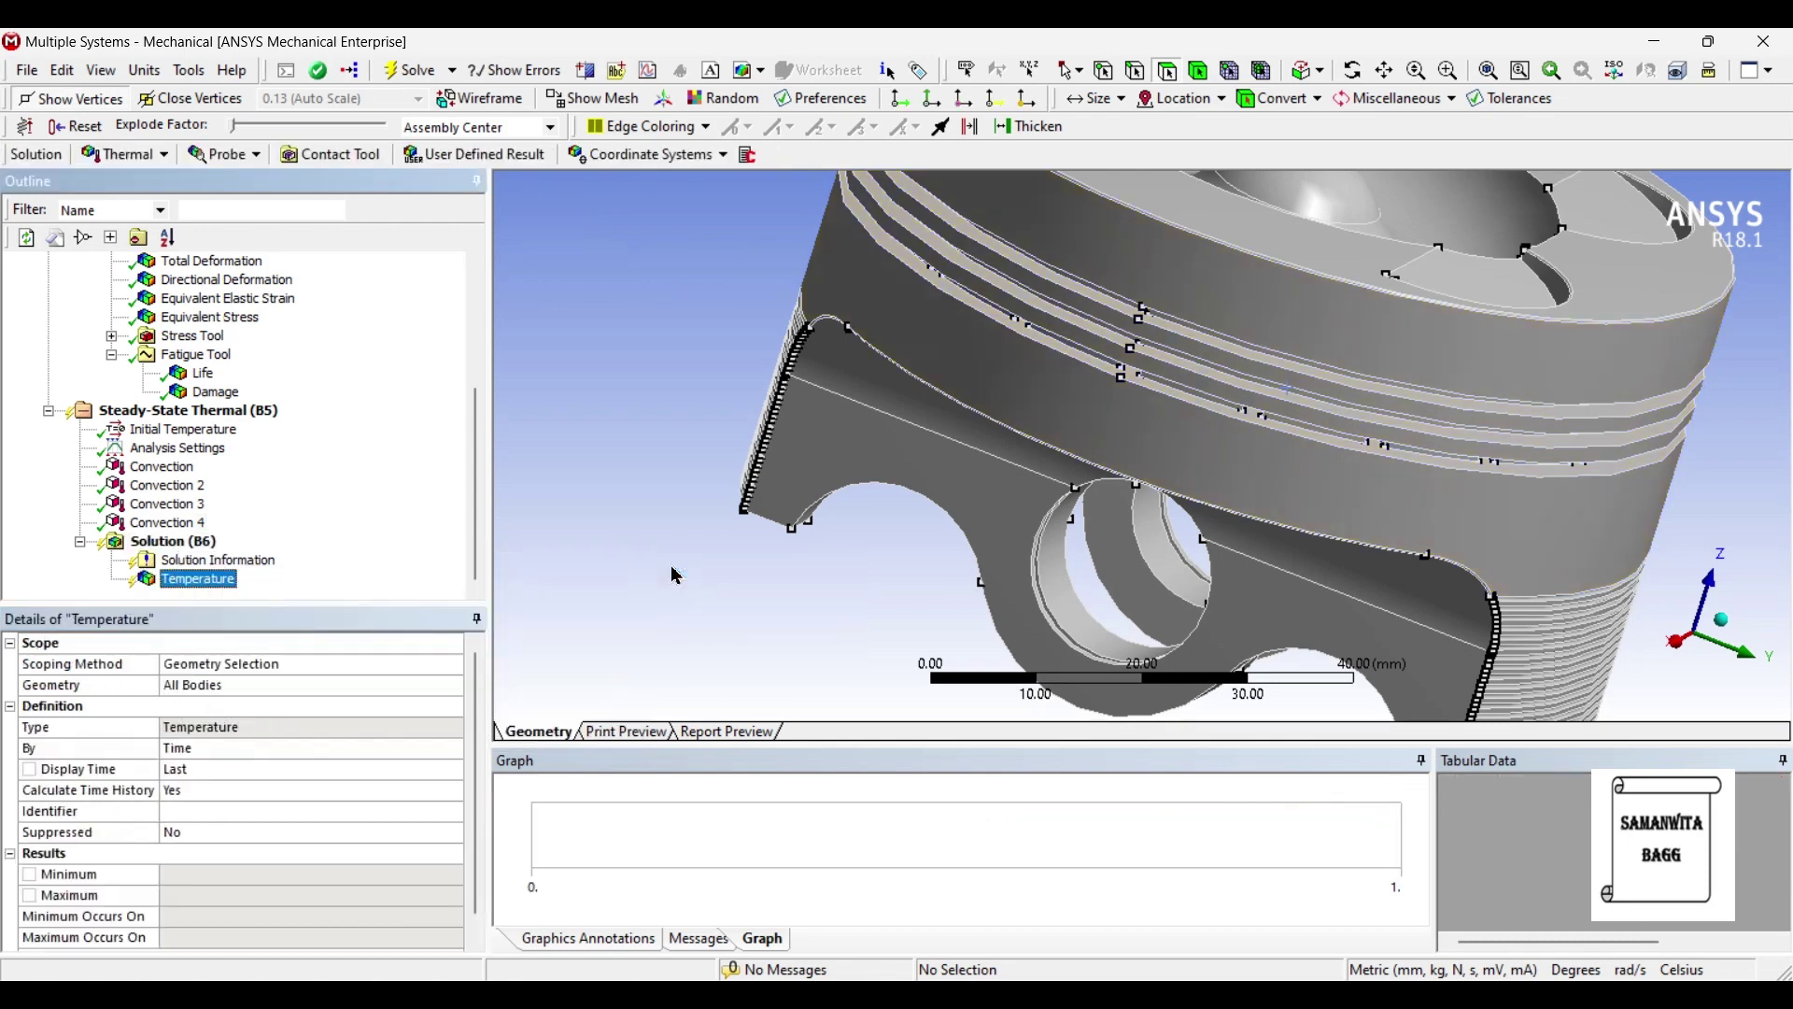
Insert a Total Heat Flux result, then solve the steady-state thermal Solution (B6).
{"action": "right_click", "coordinate": [182, 553]}
{"action": "mouse_move", "coordinate": [213, 559]}
{"action": "mouse_move", "coordinate": [509, 560]}
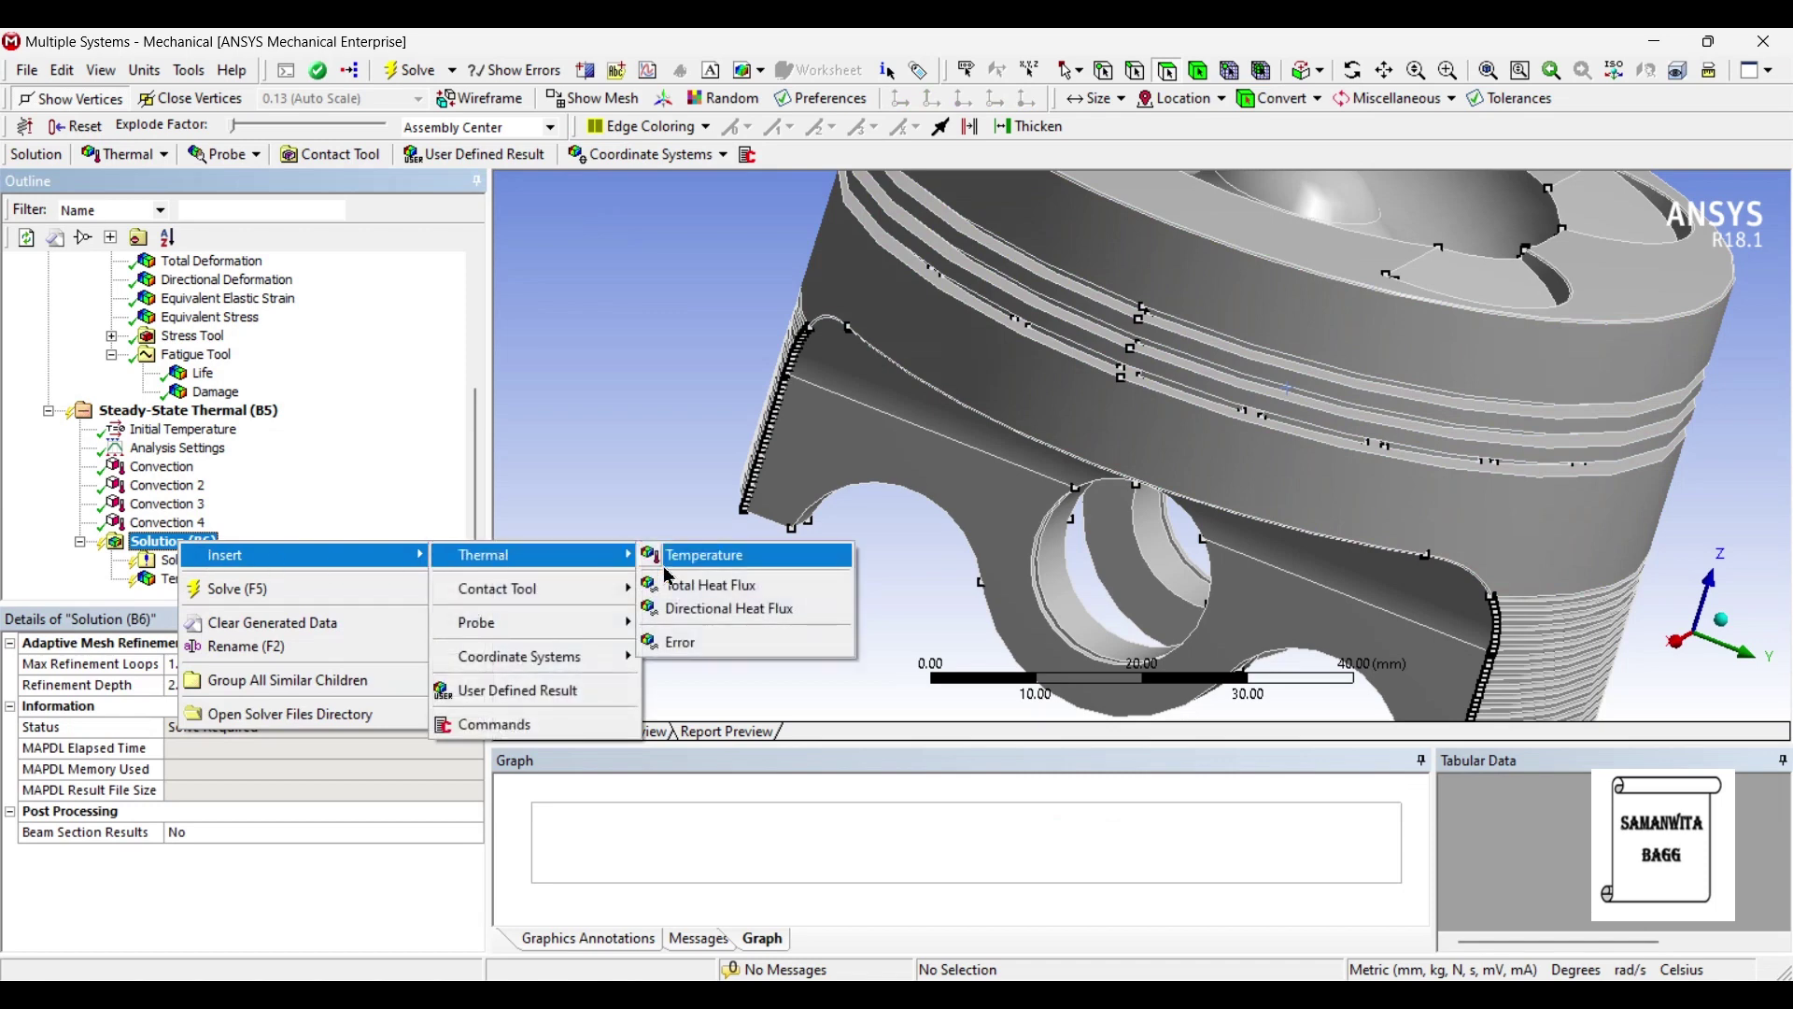
{"action": "left_click", "coordinate": [705, 589]}
{"action": "left_click", "coordinate": [191, 523]}
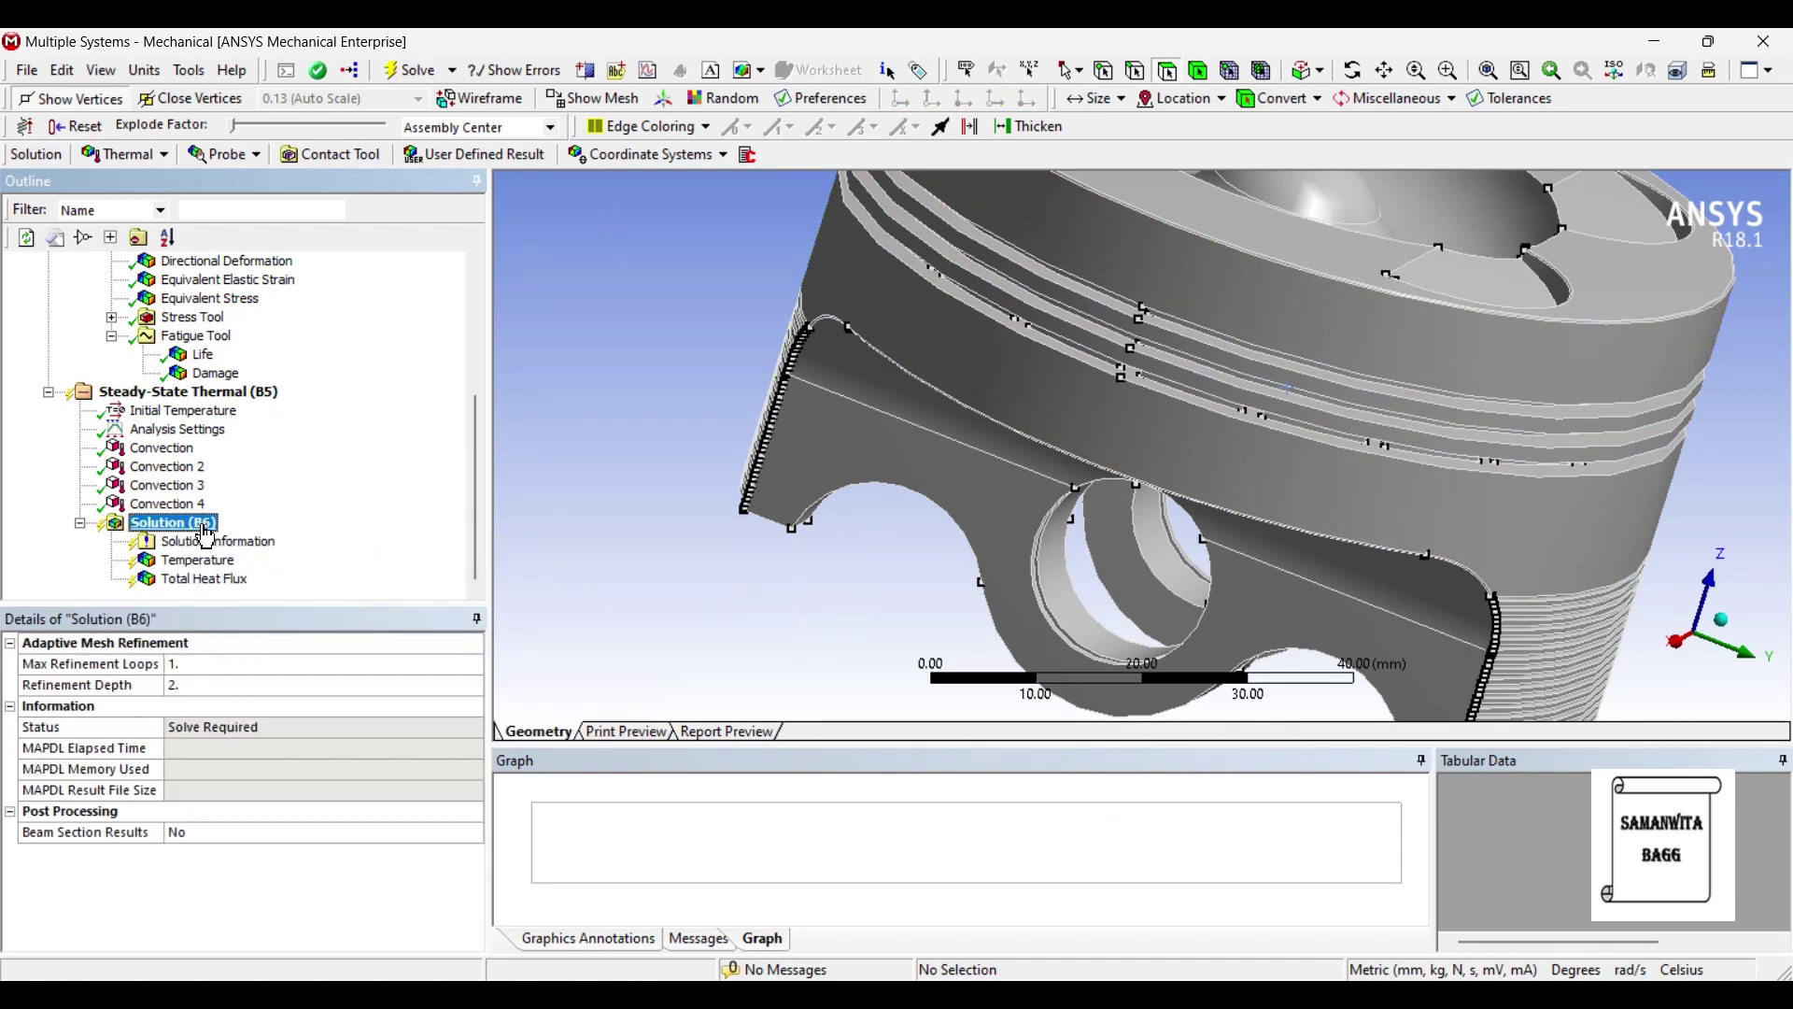
{"action": "left_click", "coordinate": [410, 70]}
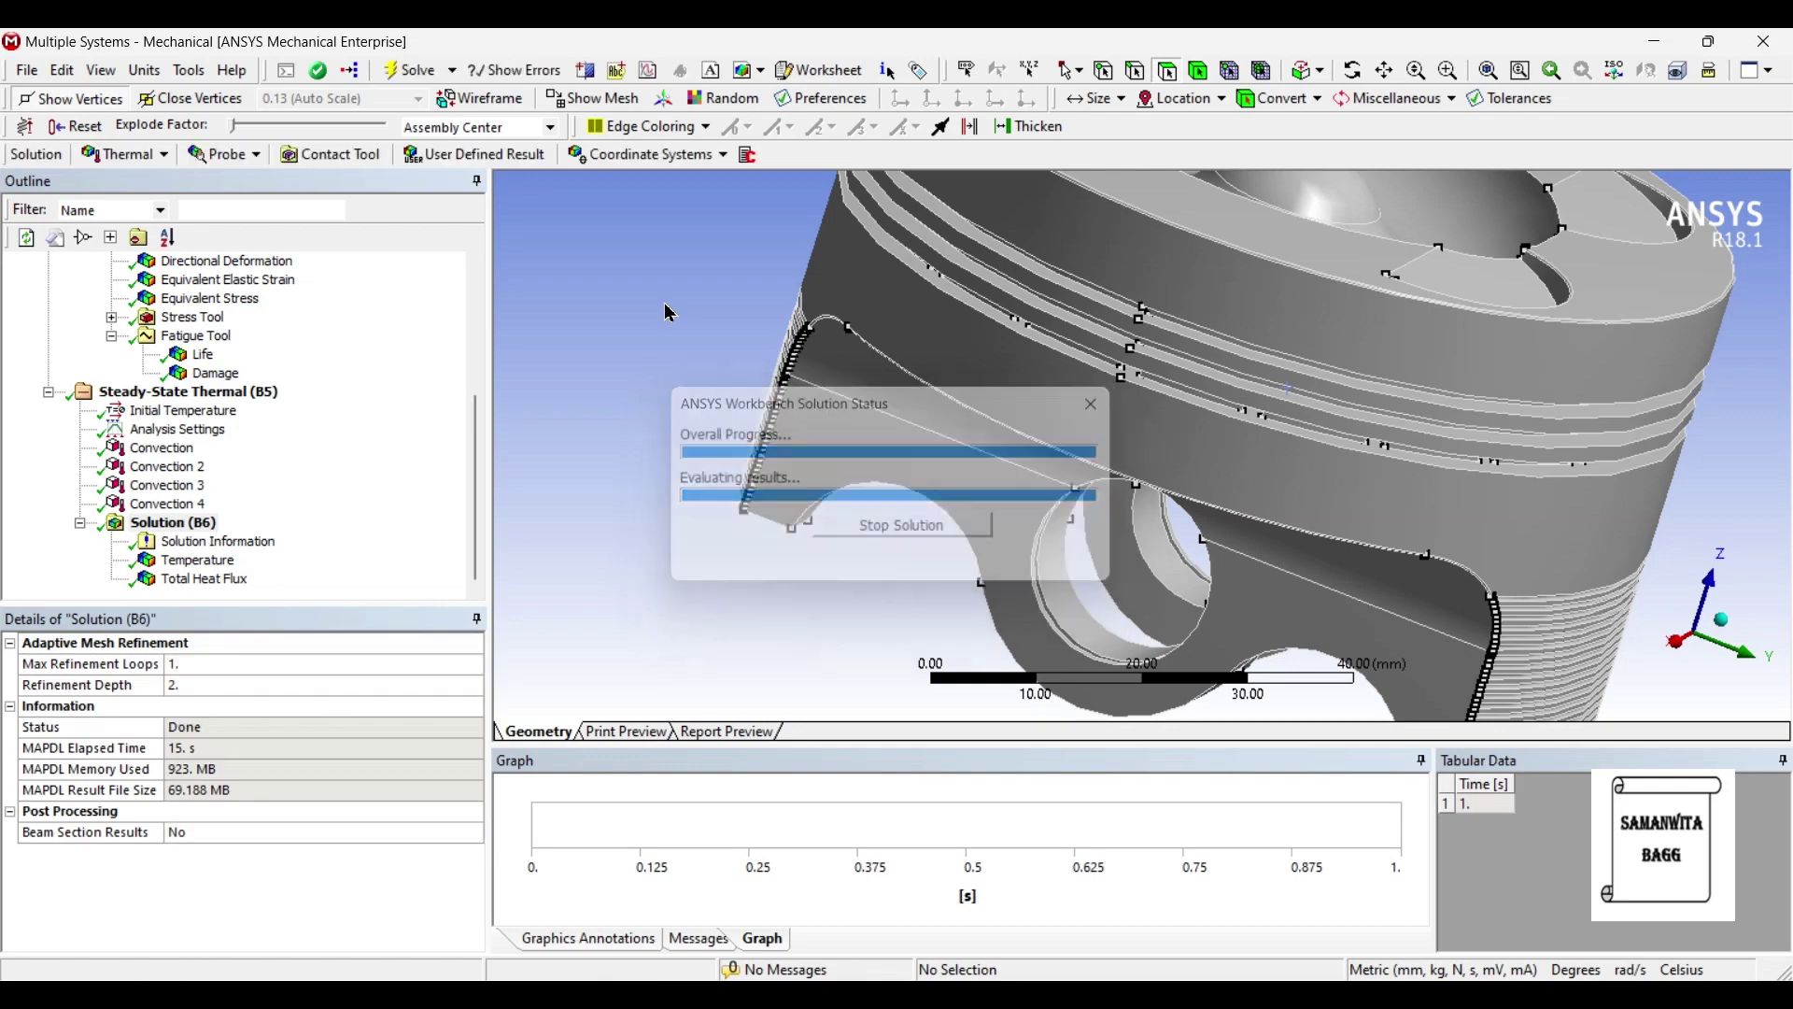
Show the Temperature contour (106.62–166.16 °C) and rotate the piston to view top and underside.
{"action": "left_click", "coordinate": [197, 560]}
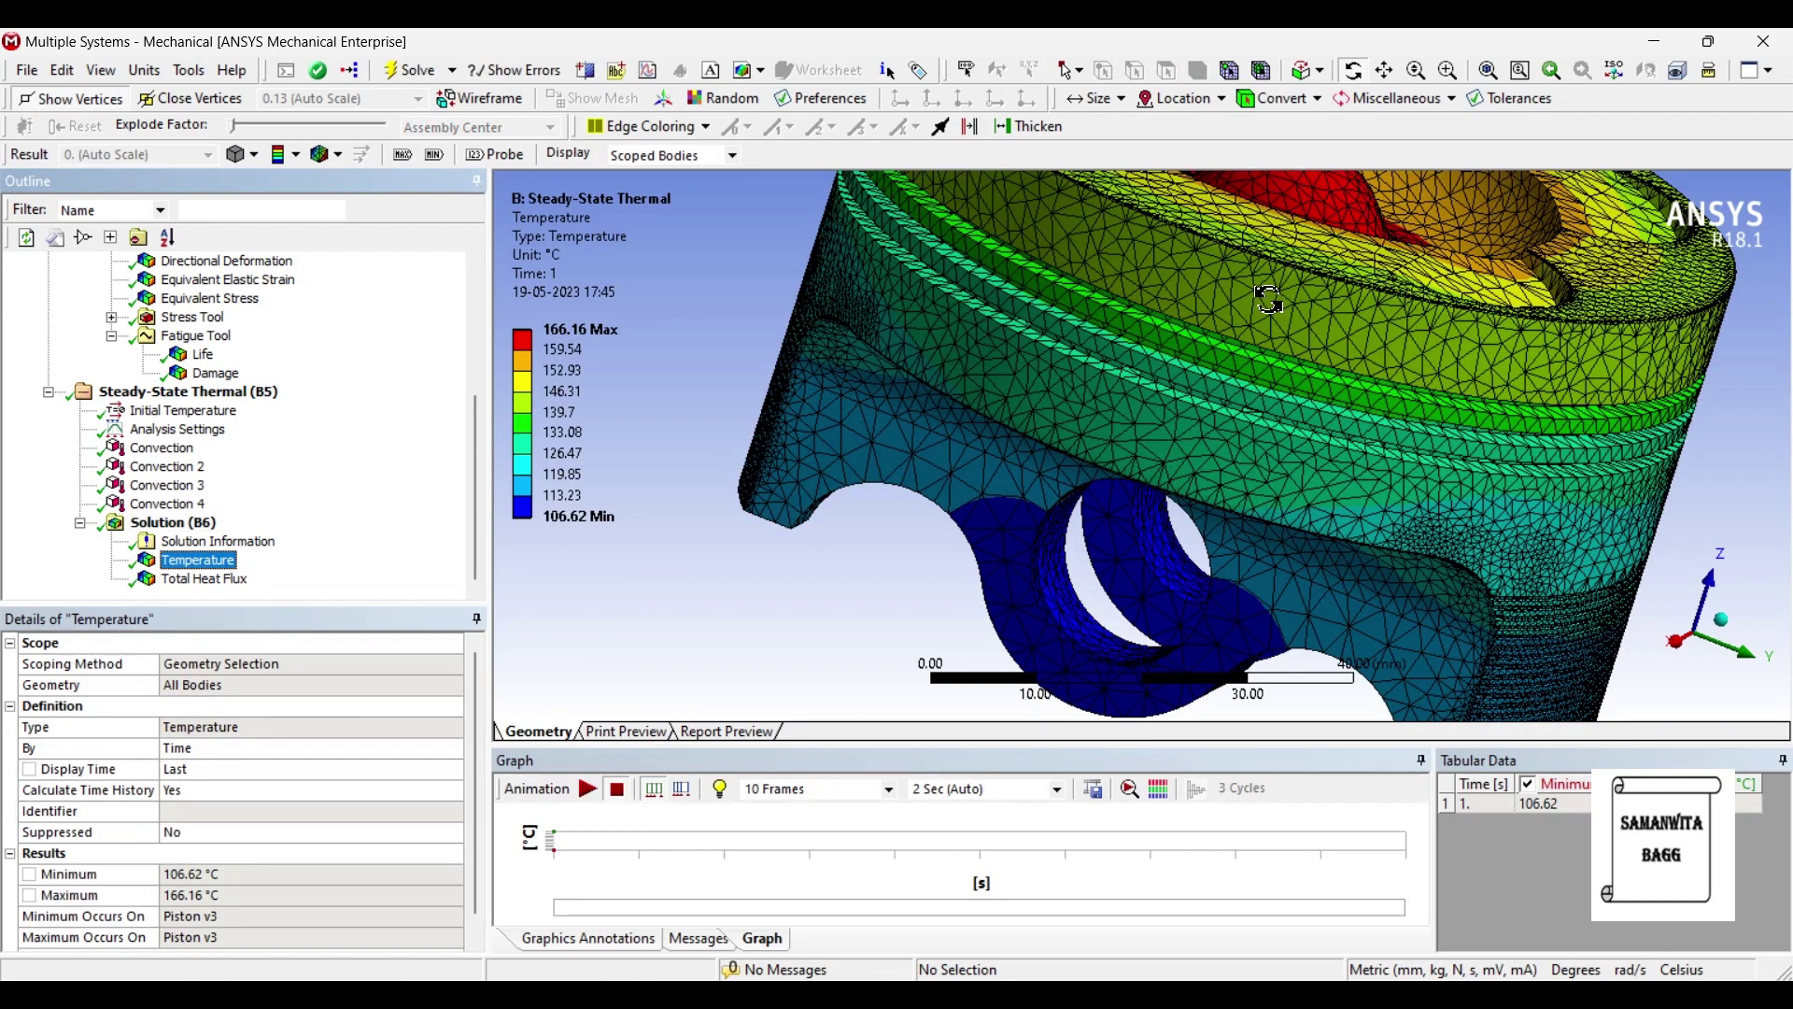
{"action": "scroll", "coordinate": [1257, 349], "scroll_direction": "down", "scroll_amount": 5}
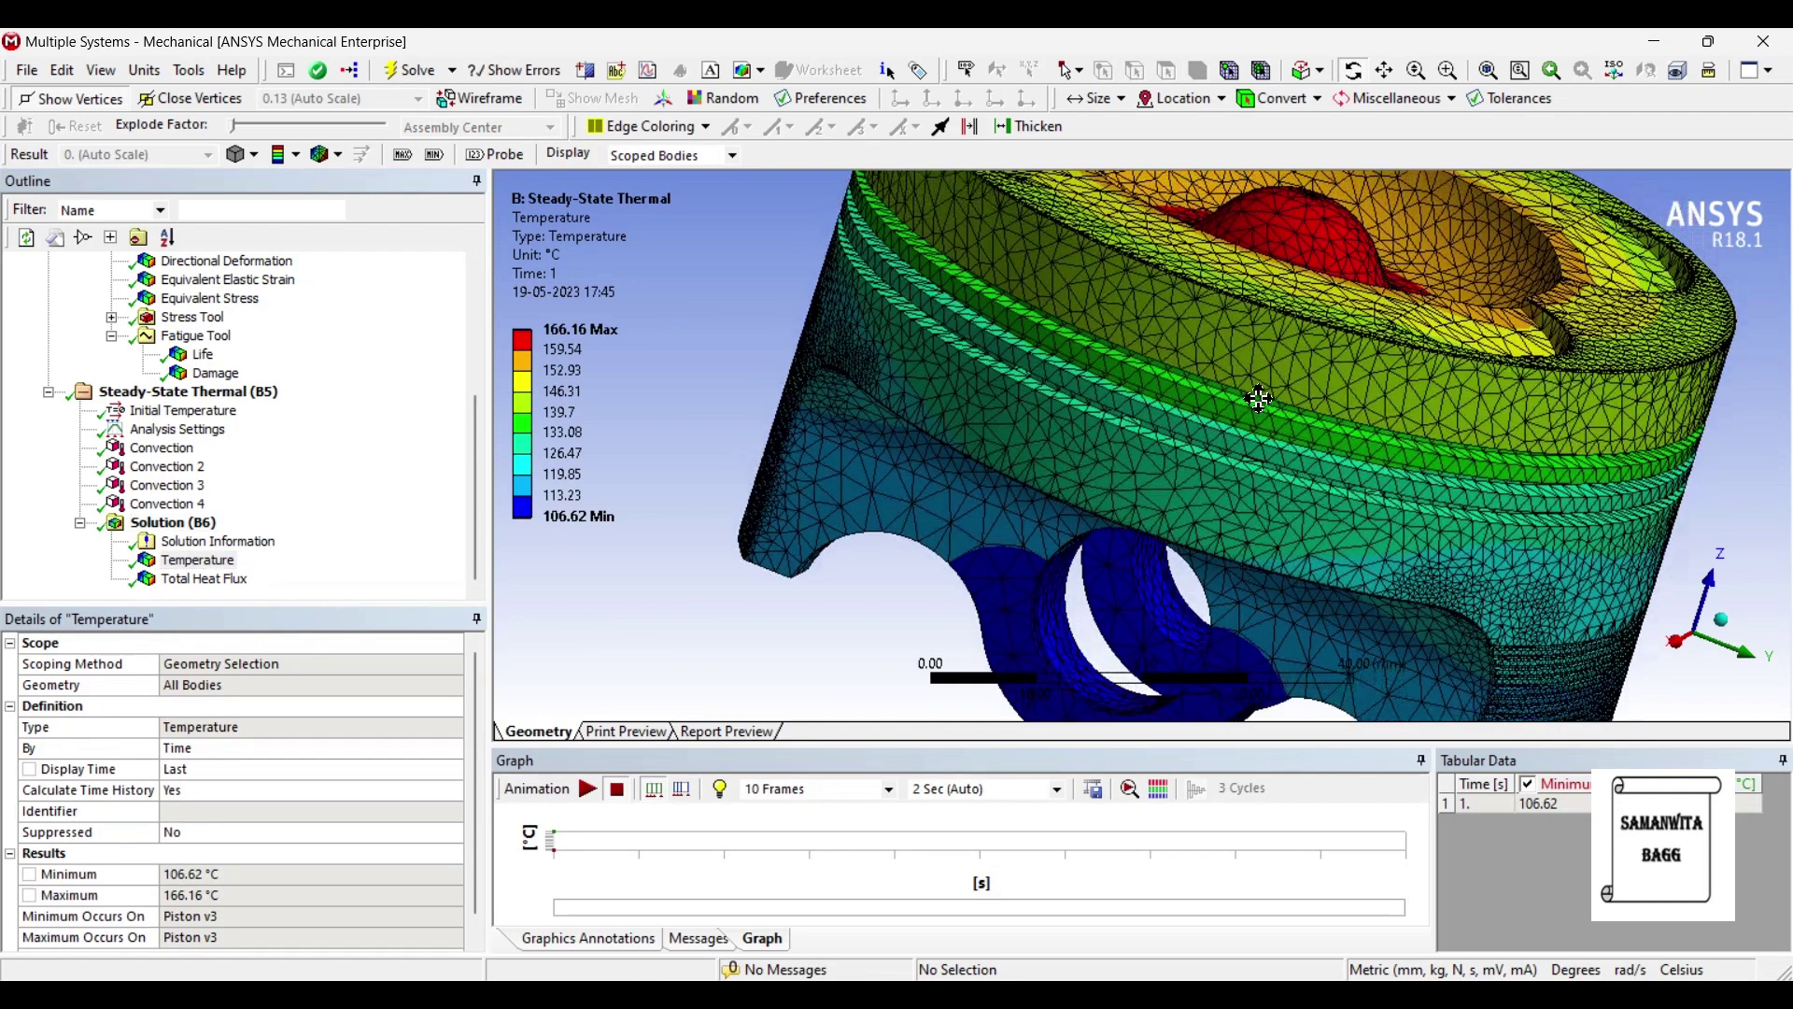
{"action": "left_click_drag", "start_coordinate": [1326, 364], "coordinate": [1316, 429]}
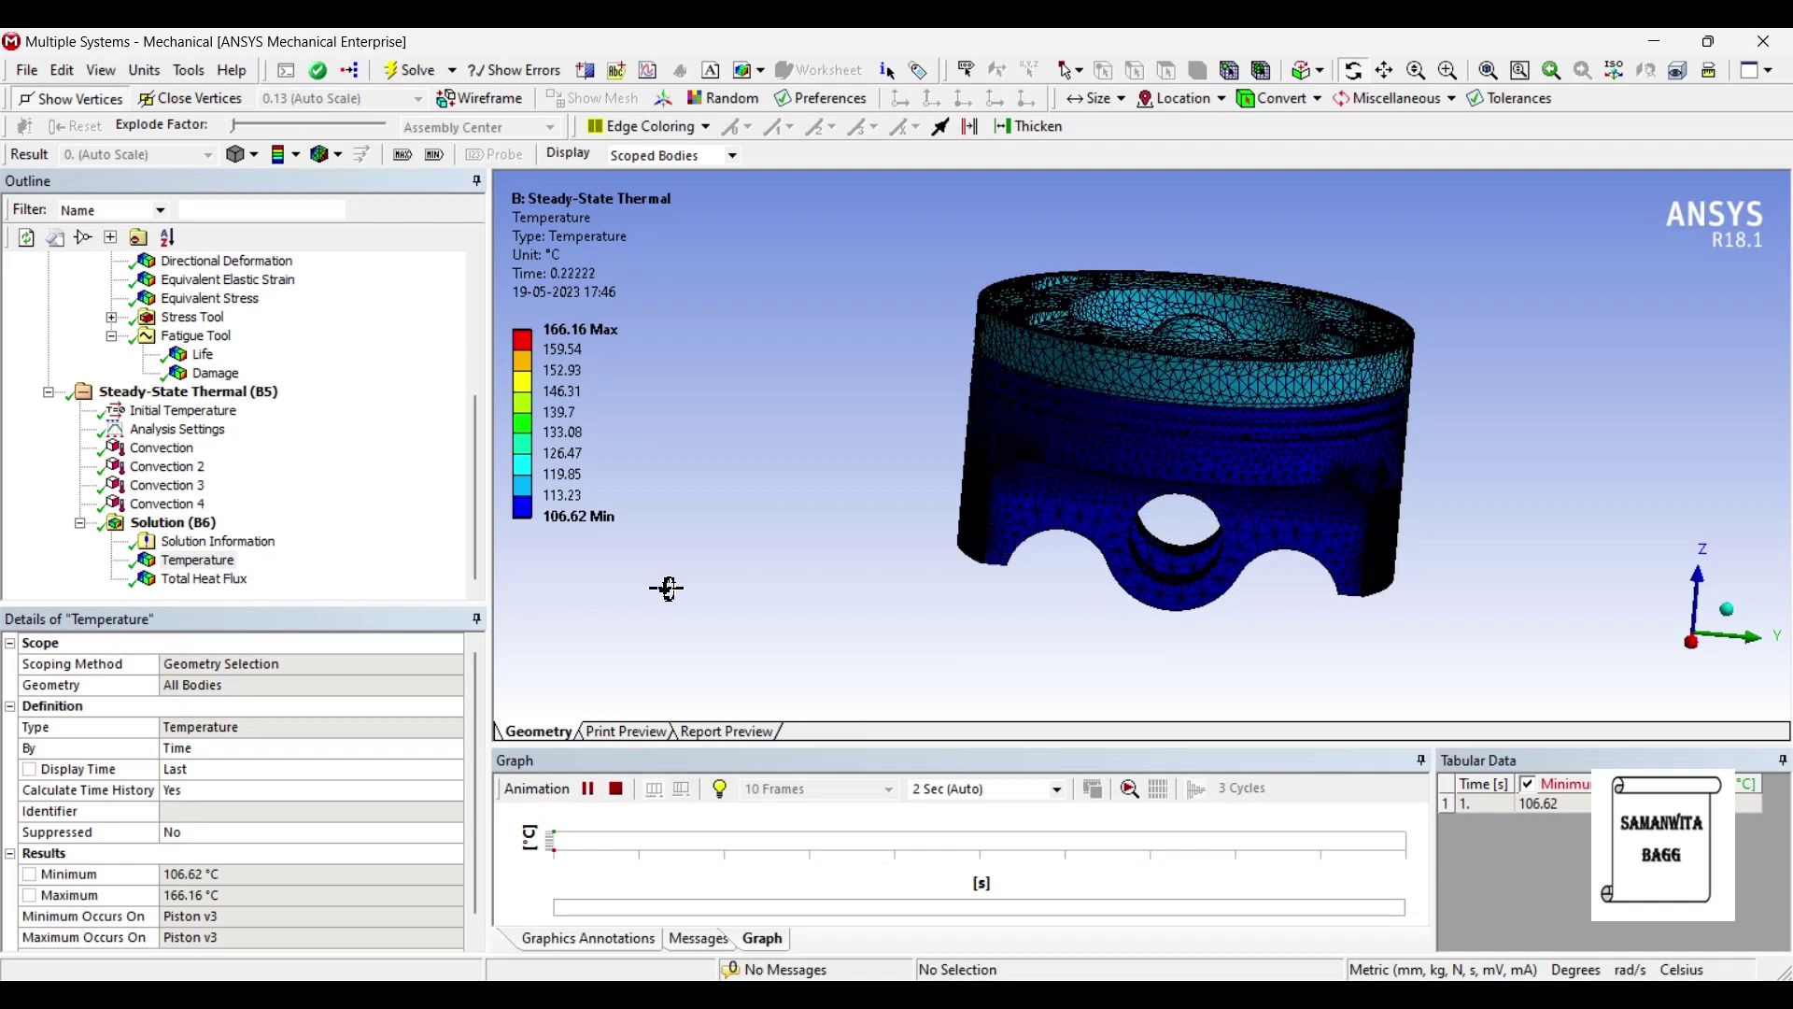
{"action": "left_click", "coordinate": [709, 635]}
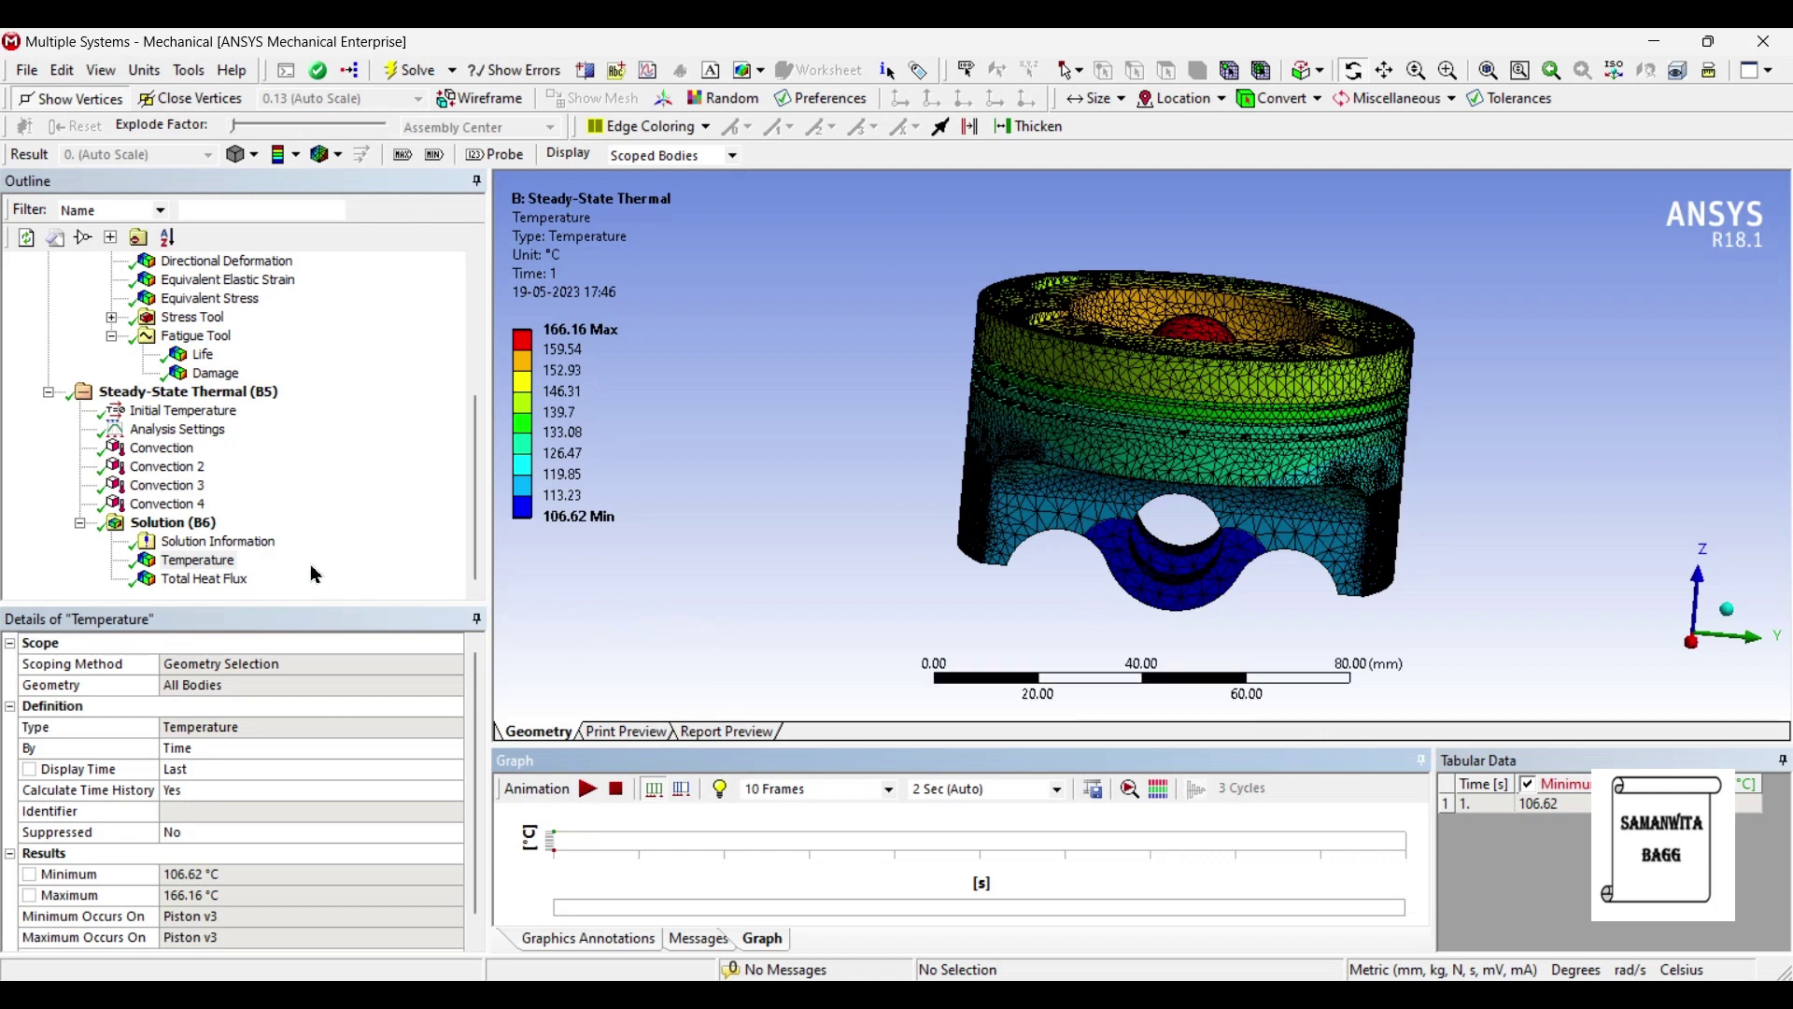
{"action": "left_click", "coordinate": [230, 562]}
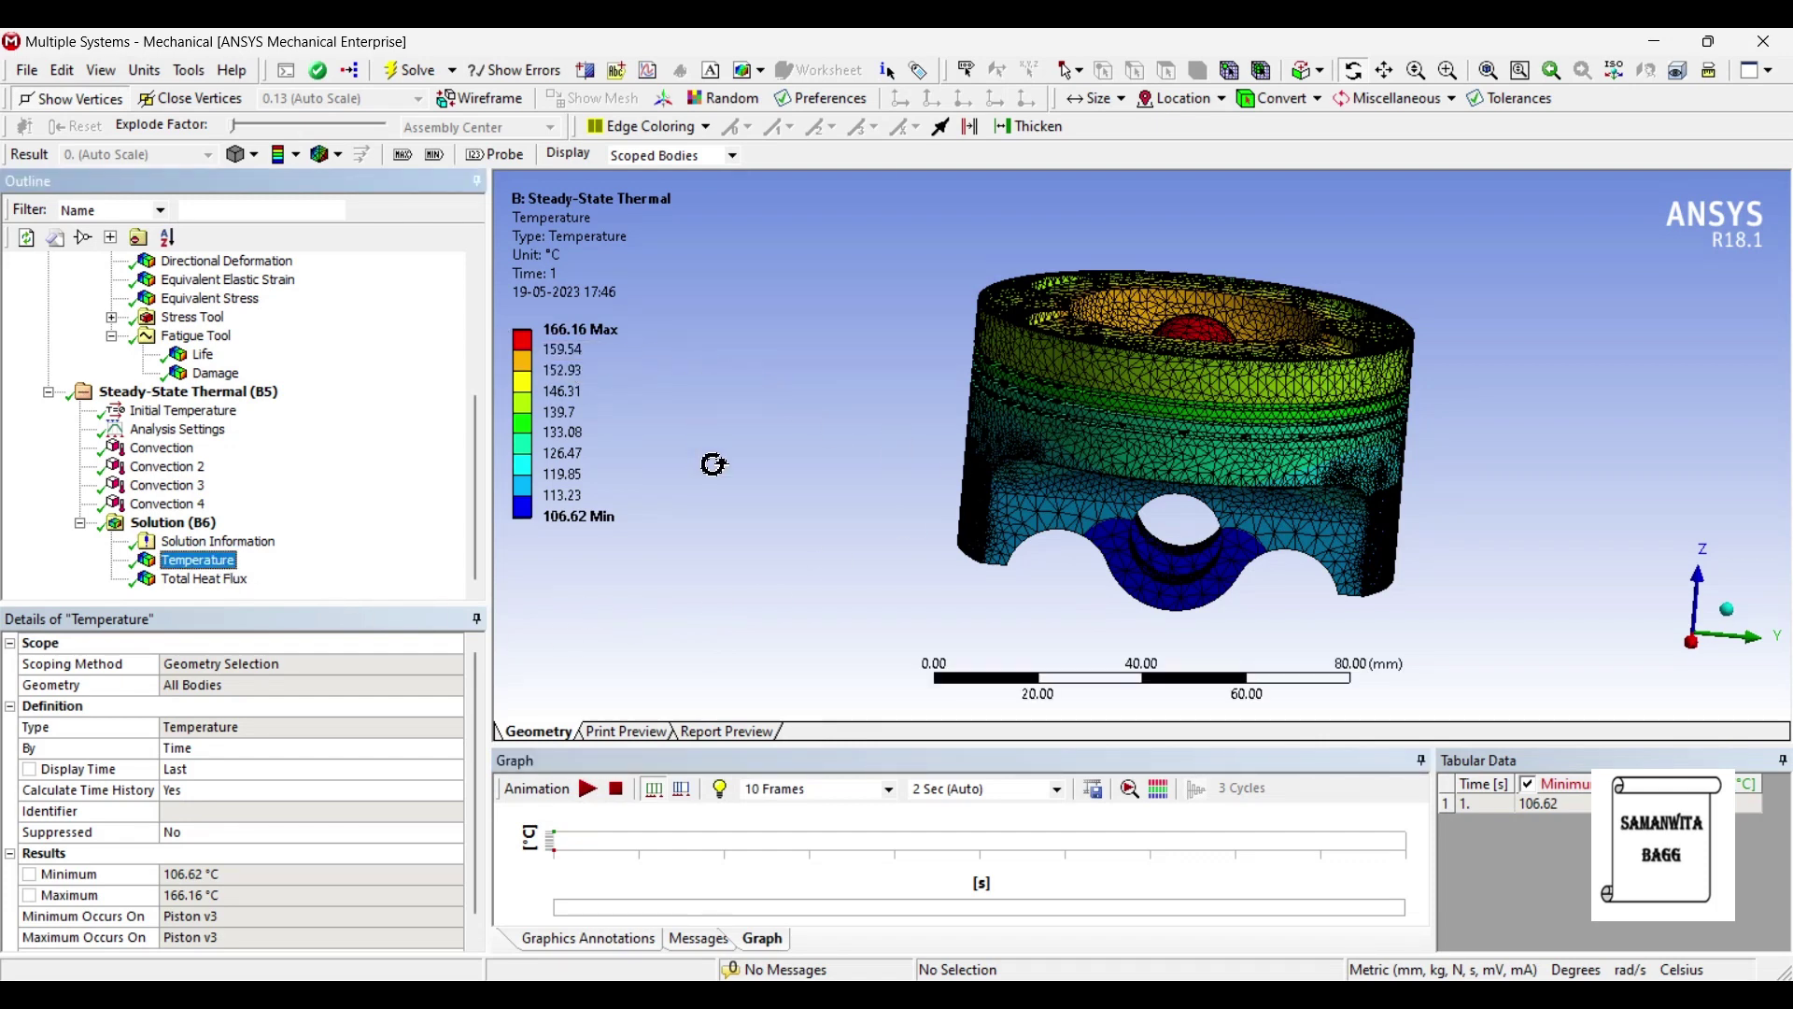
{"action": "left_click_drag", "start_coordinate": [874, 374], "coordinate": [889, 334]}
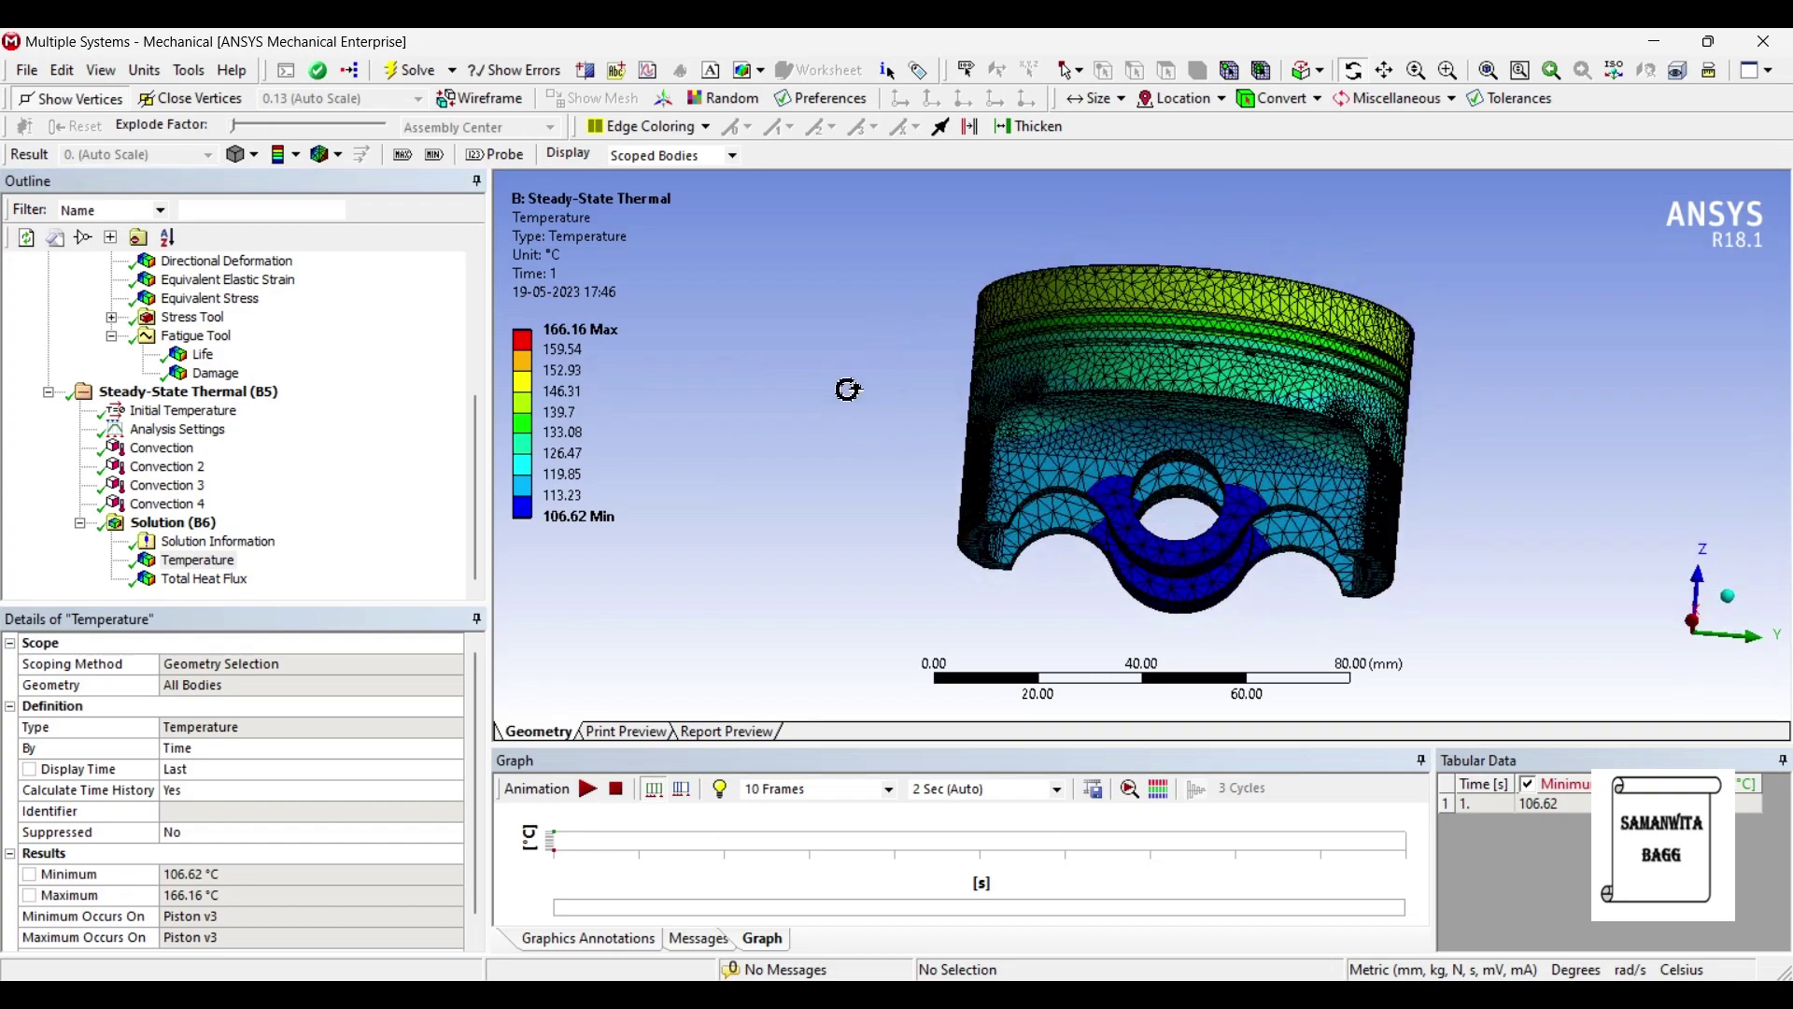
{"action": "left_click_drag", "start_coordinate": [1129, 534], "coordinate": [977, 225]}
Show the Total Heat Flux contour (up to 0.46295 W/mm²) and zoom into the crown and ring grooves.
{"action": "left_click", "coordinate": [196, 580]}
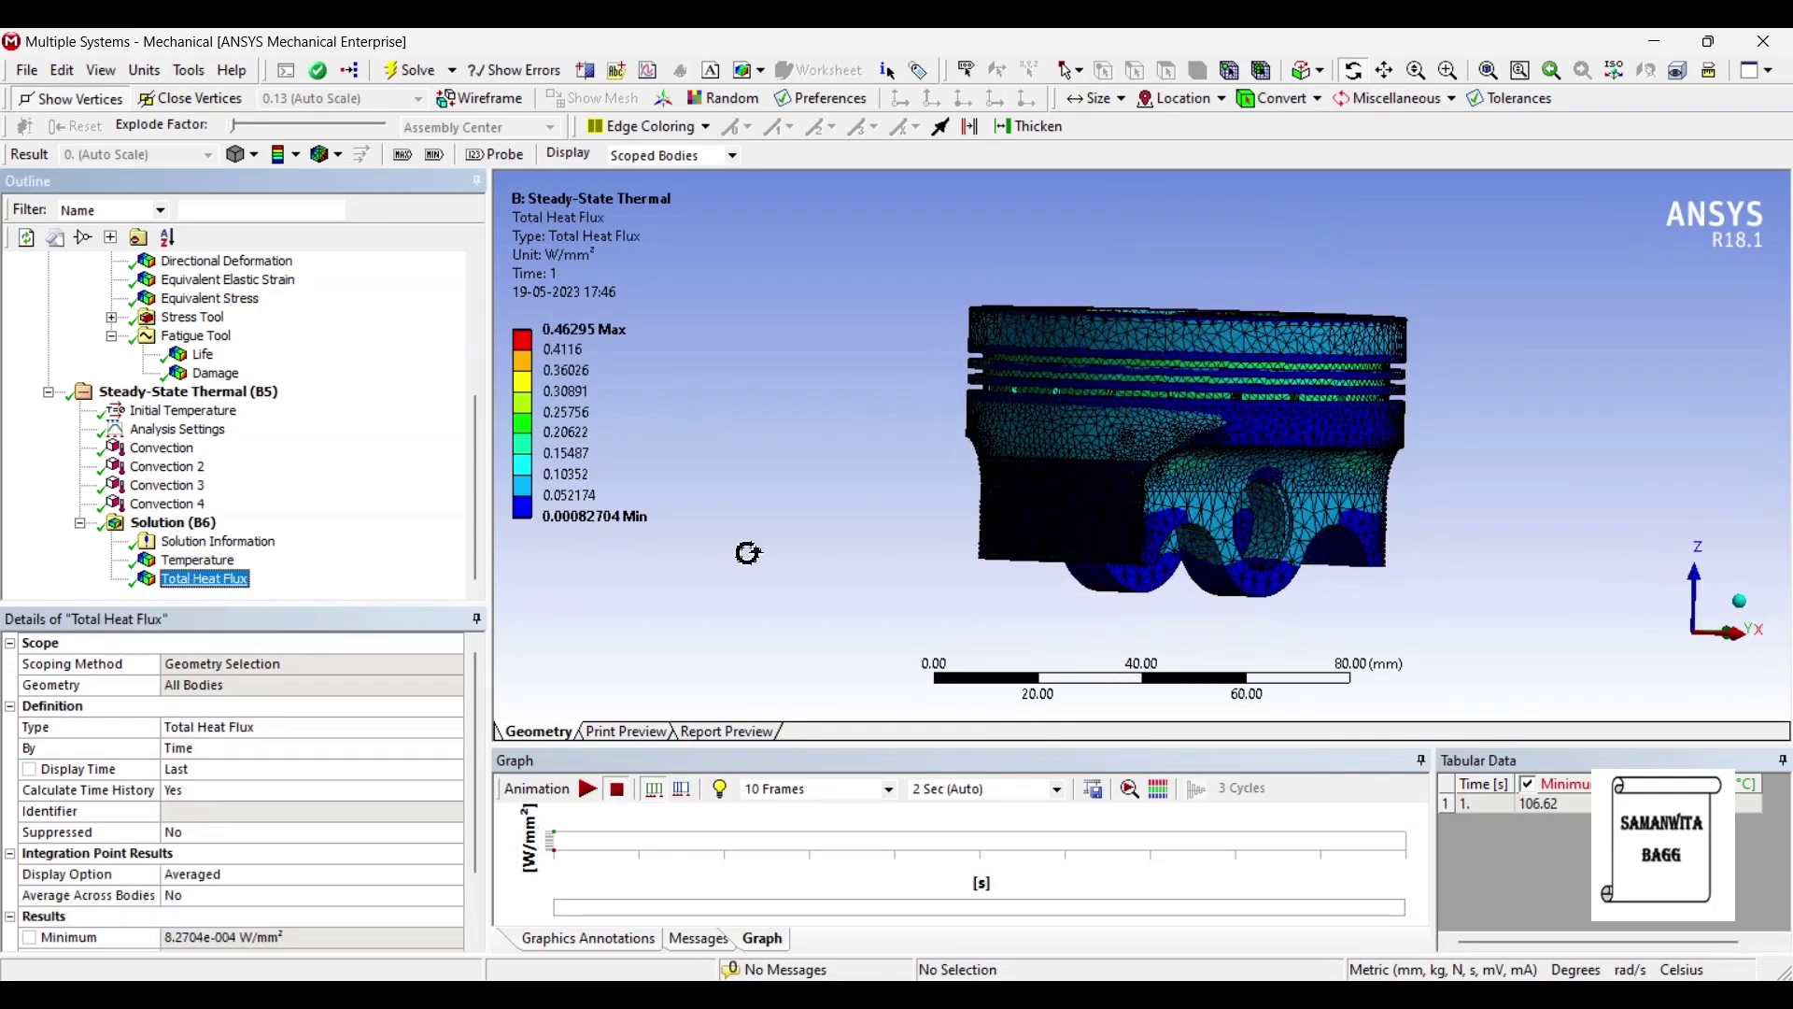
{"action": "left_click_drag", "start_coordinate": [1166, 505], "coordinate": [896, 537]}
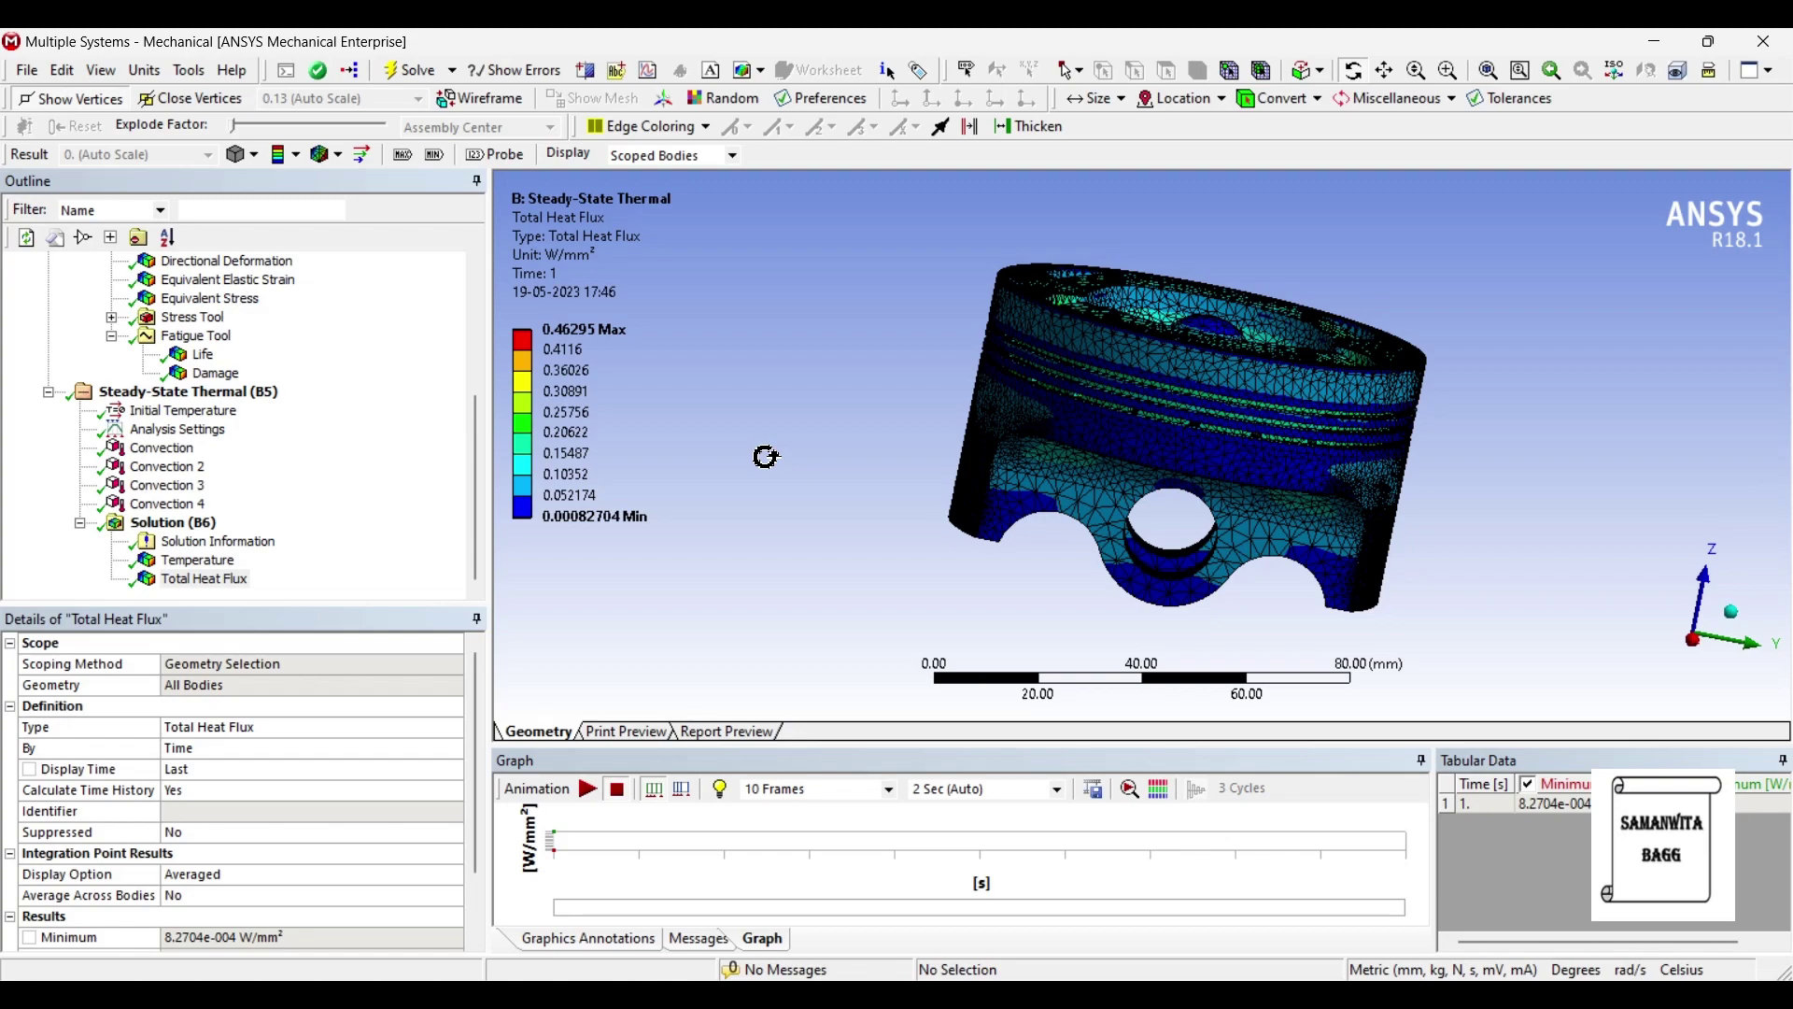
{"action": "left_click_drag", "start_coordinate": [1159, 404], "coordinate": [1158, 366]}
{"action": "scroll", "coordinate": [1158, 366], "scroll_direction": "up", "scroll_amount": 3}
{"action": "scroll", "coordinate": [1000, 311], "scroll_direction": "up", "scroll_amount": 3}
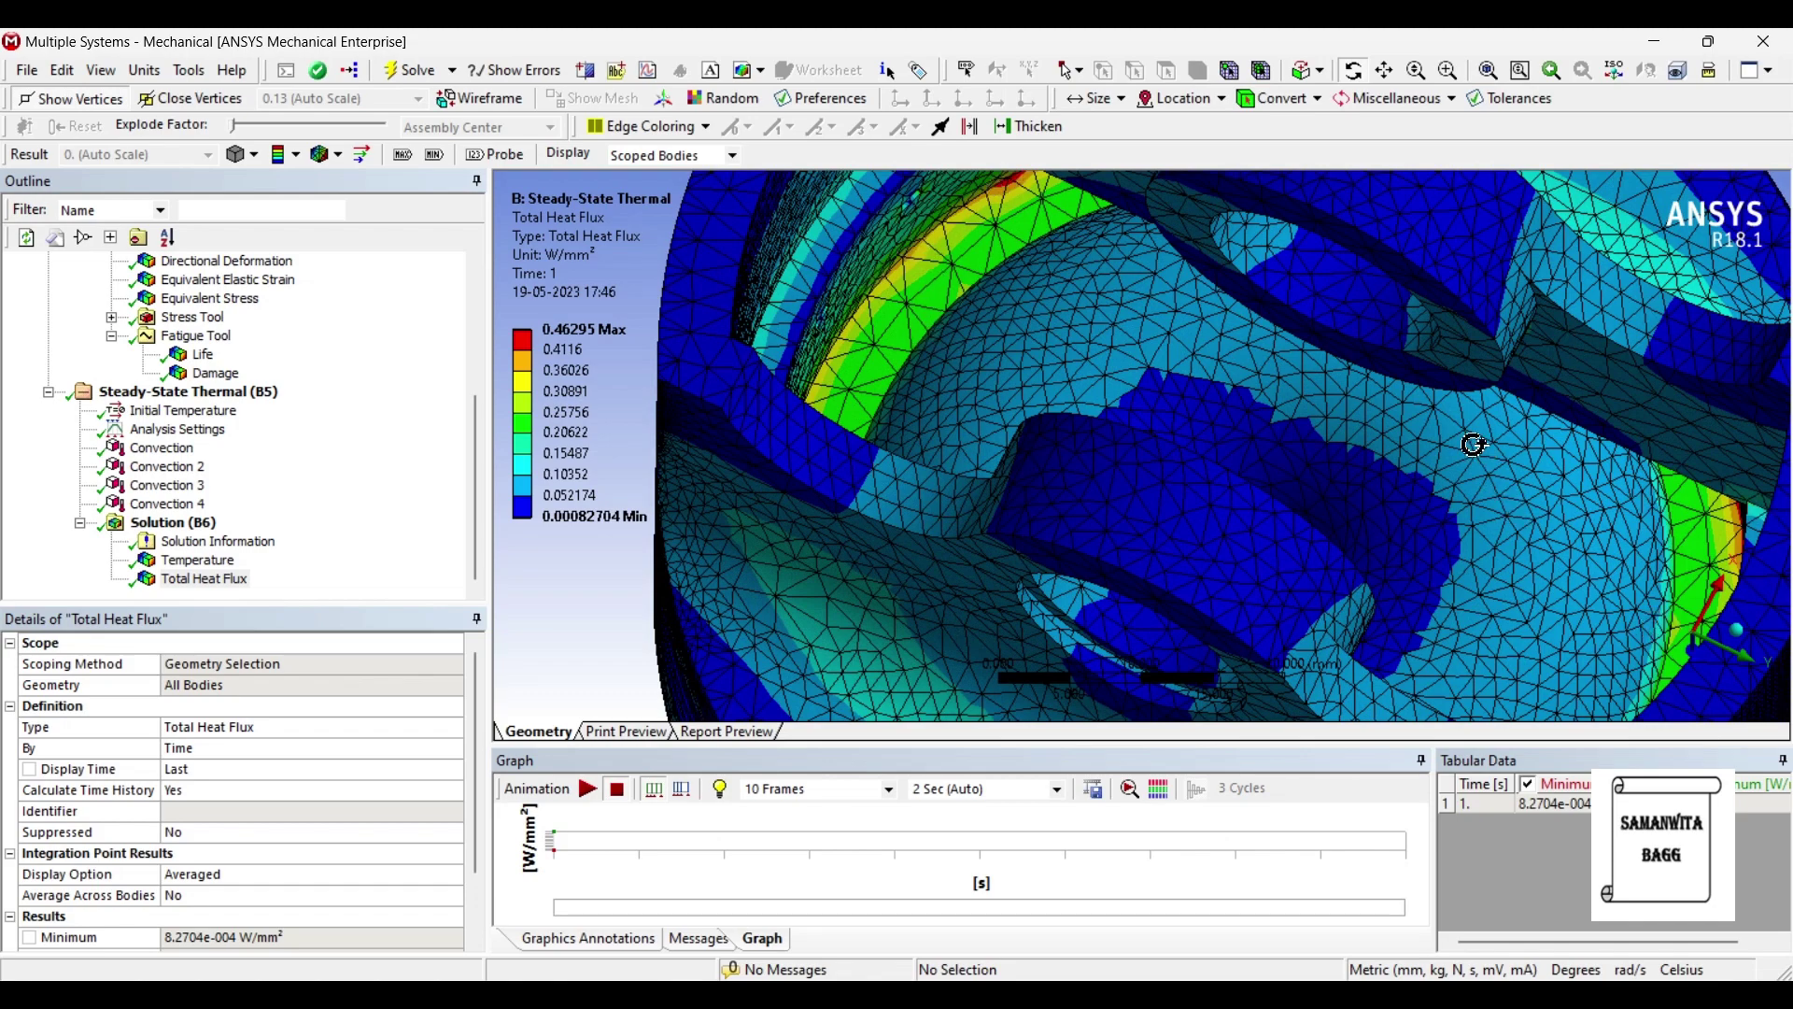
{"action": "left_click_drag", "start_coordinate": [1474, 444], "coordinate": [1312, 397]}
{"action": "left_click_drag", "start_coordinate": [1203, 512], "coordinate": [691, 643]}
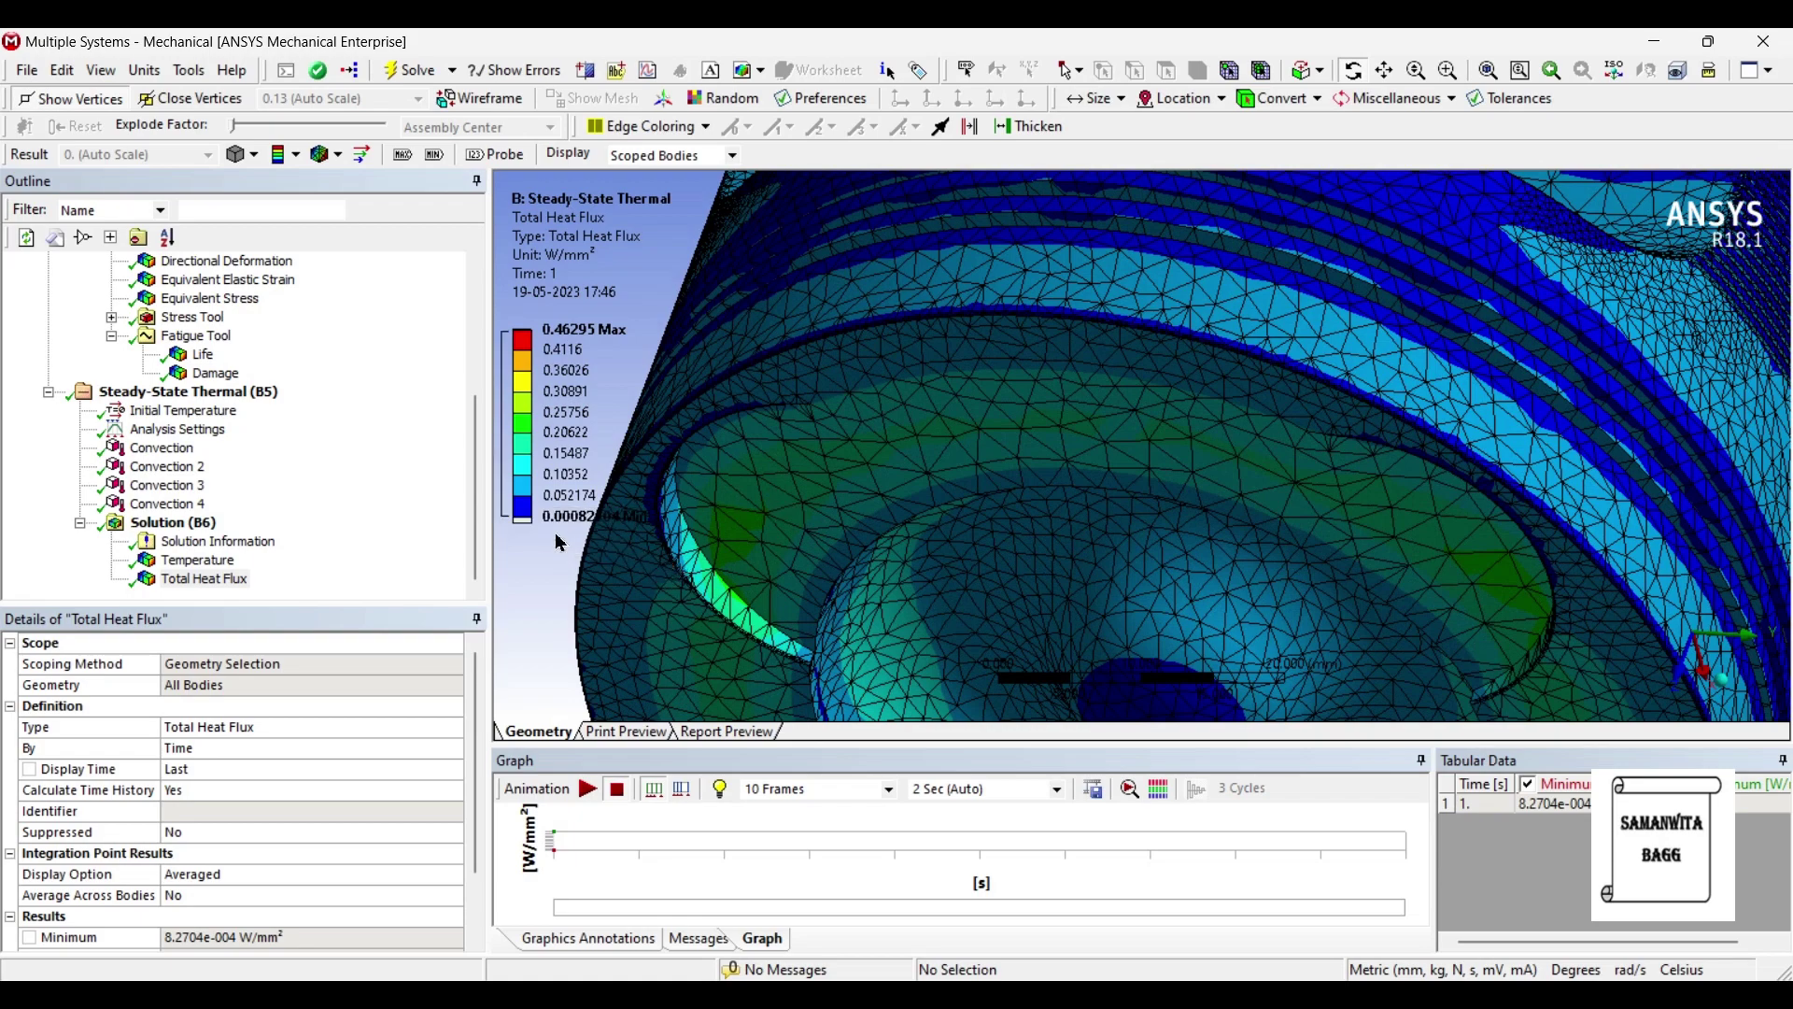
{"action": "left_click_drag", "start_coordinate": [1013, 528], "coordinate": [1094, 499]}
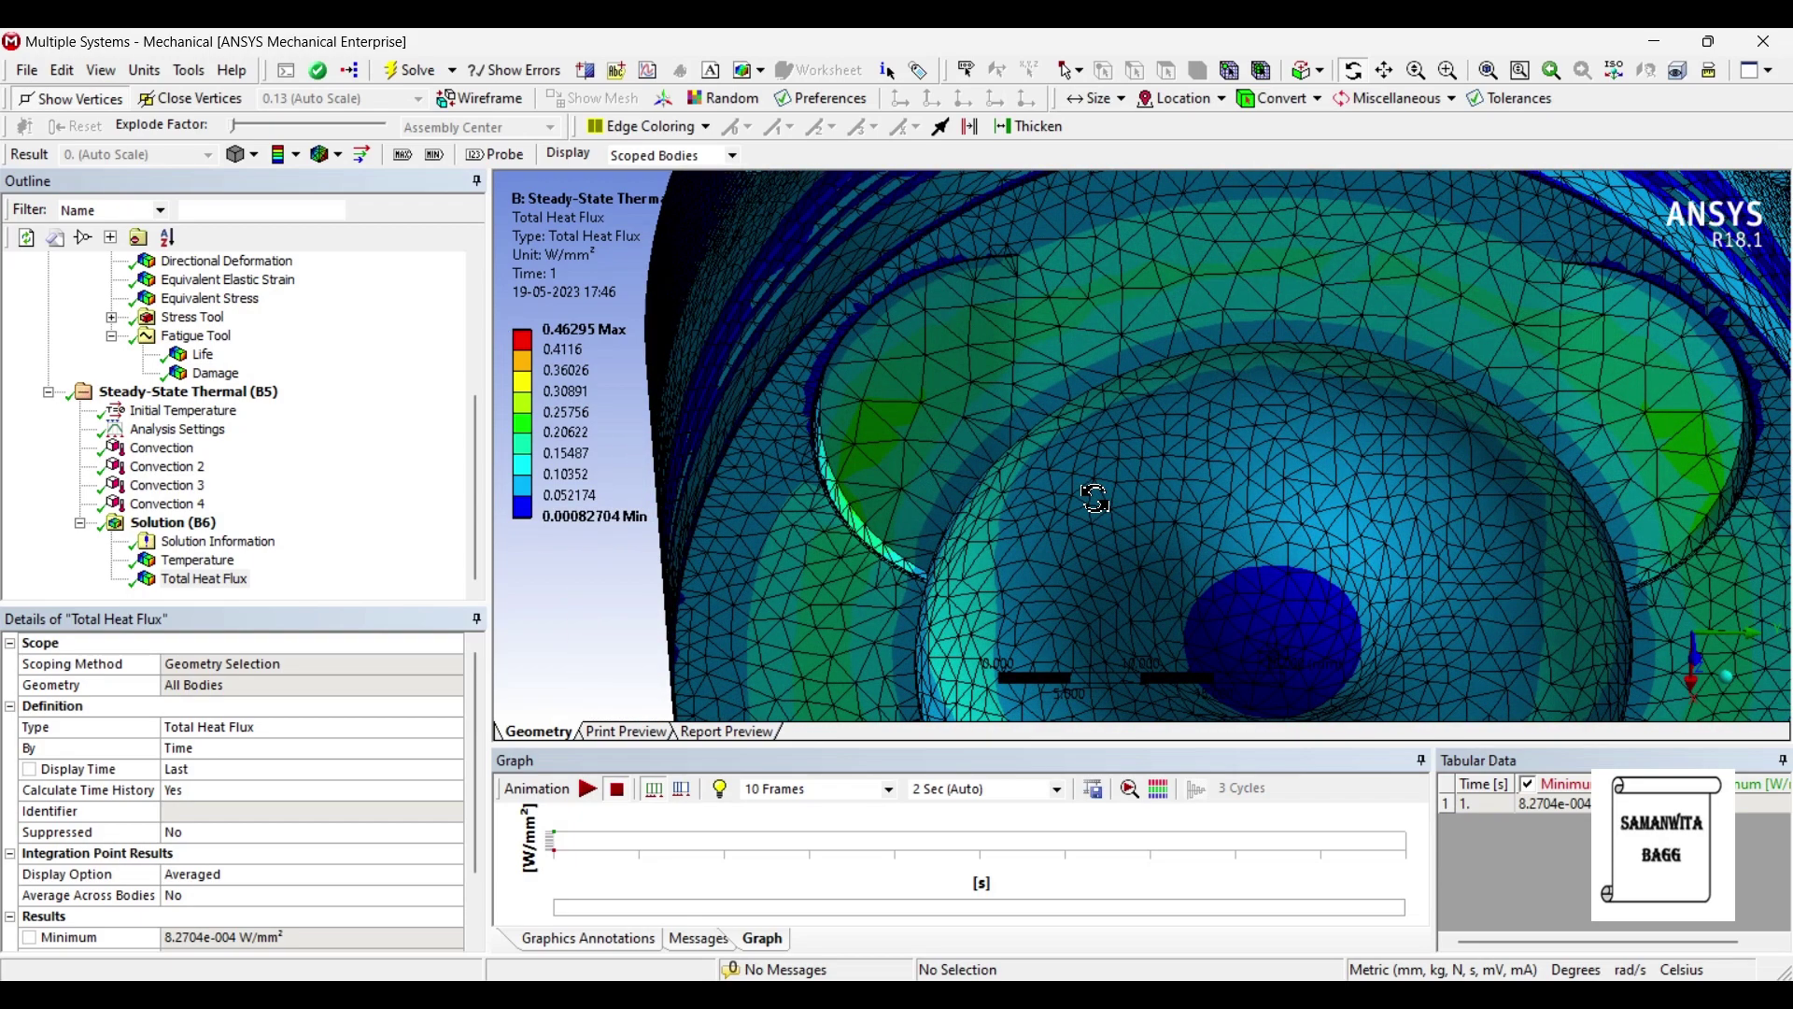
{"action": "scroll", "coordinate": [1128, 530], "scroll_direction": "down", "scroll_amount": 5}
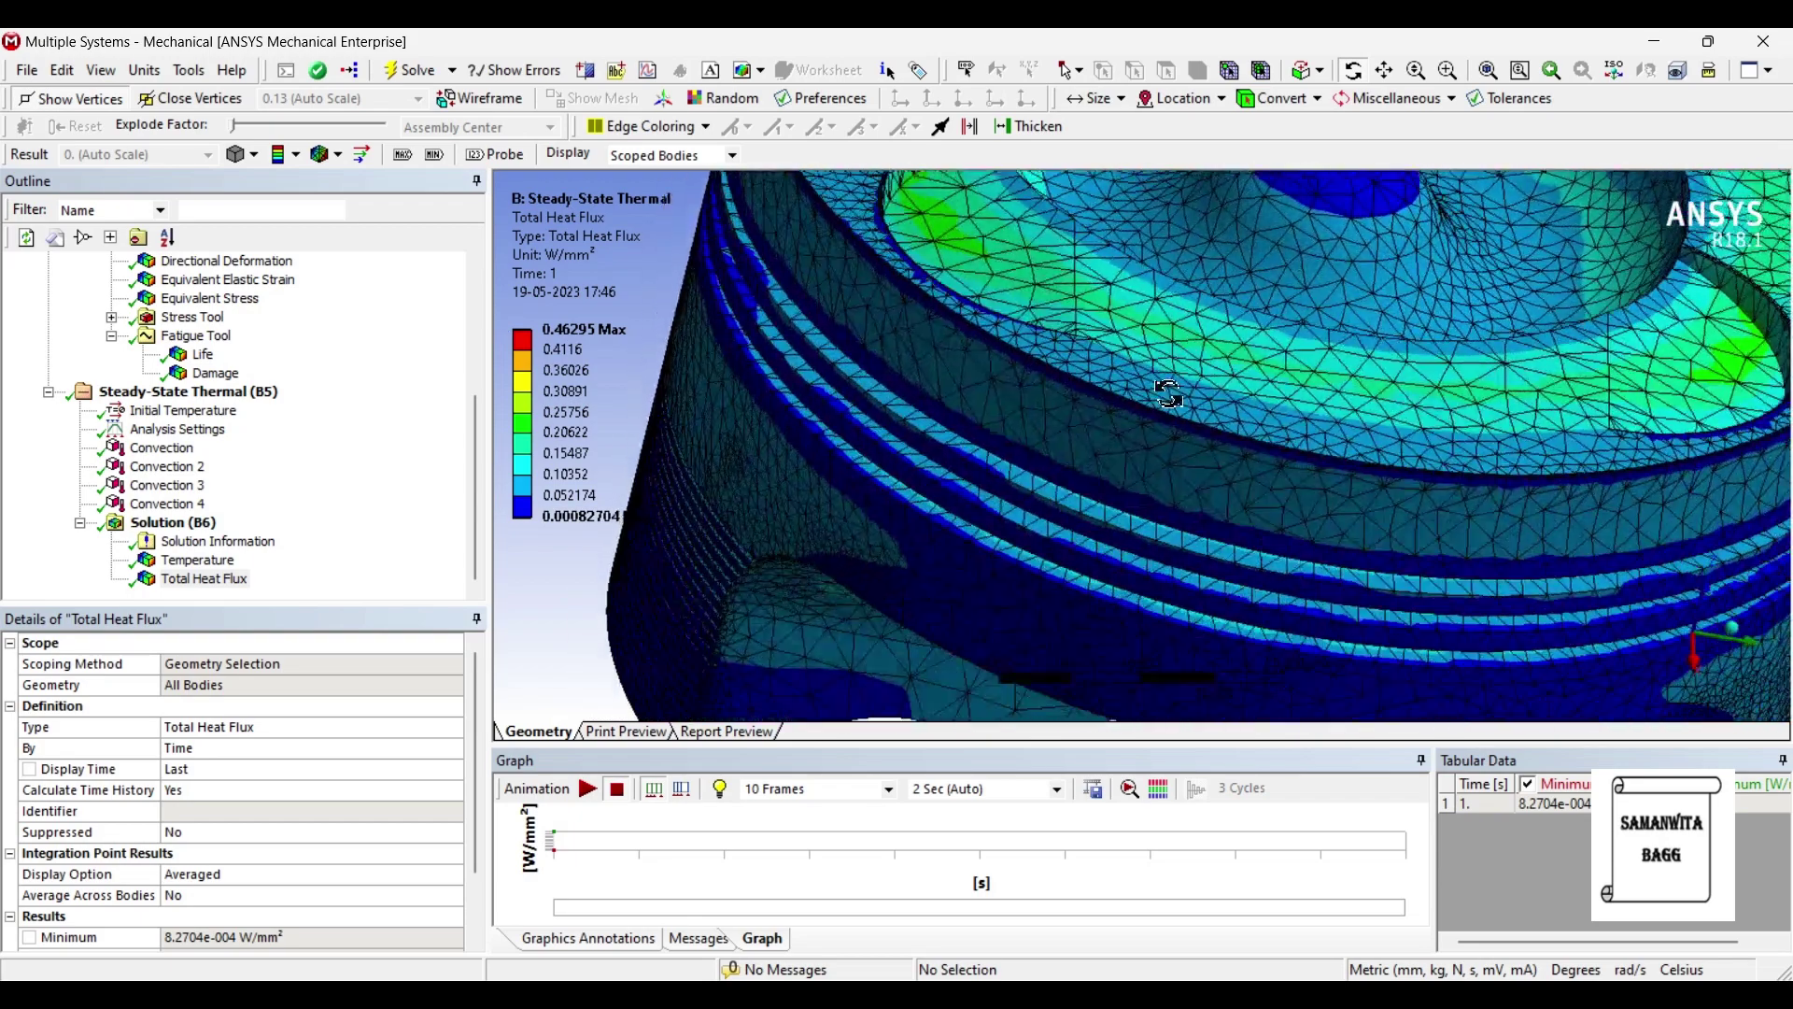
{"action": "left_click_drag", "start_coordinate": [1148, 479], "coordinate": [758, 668]}
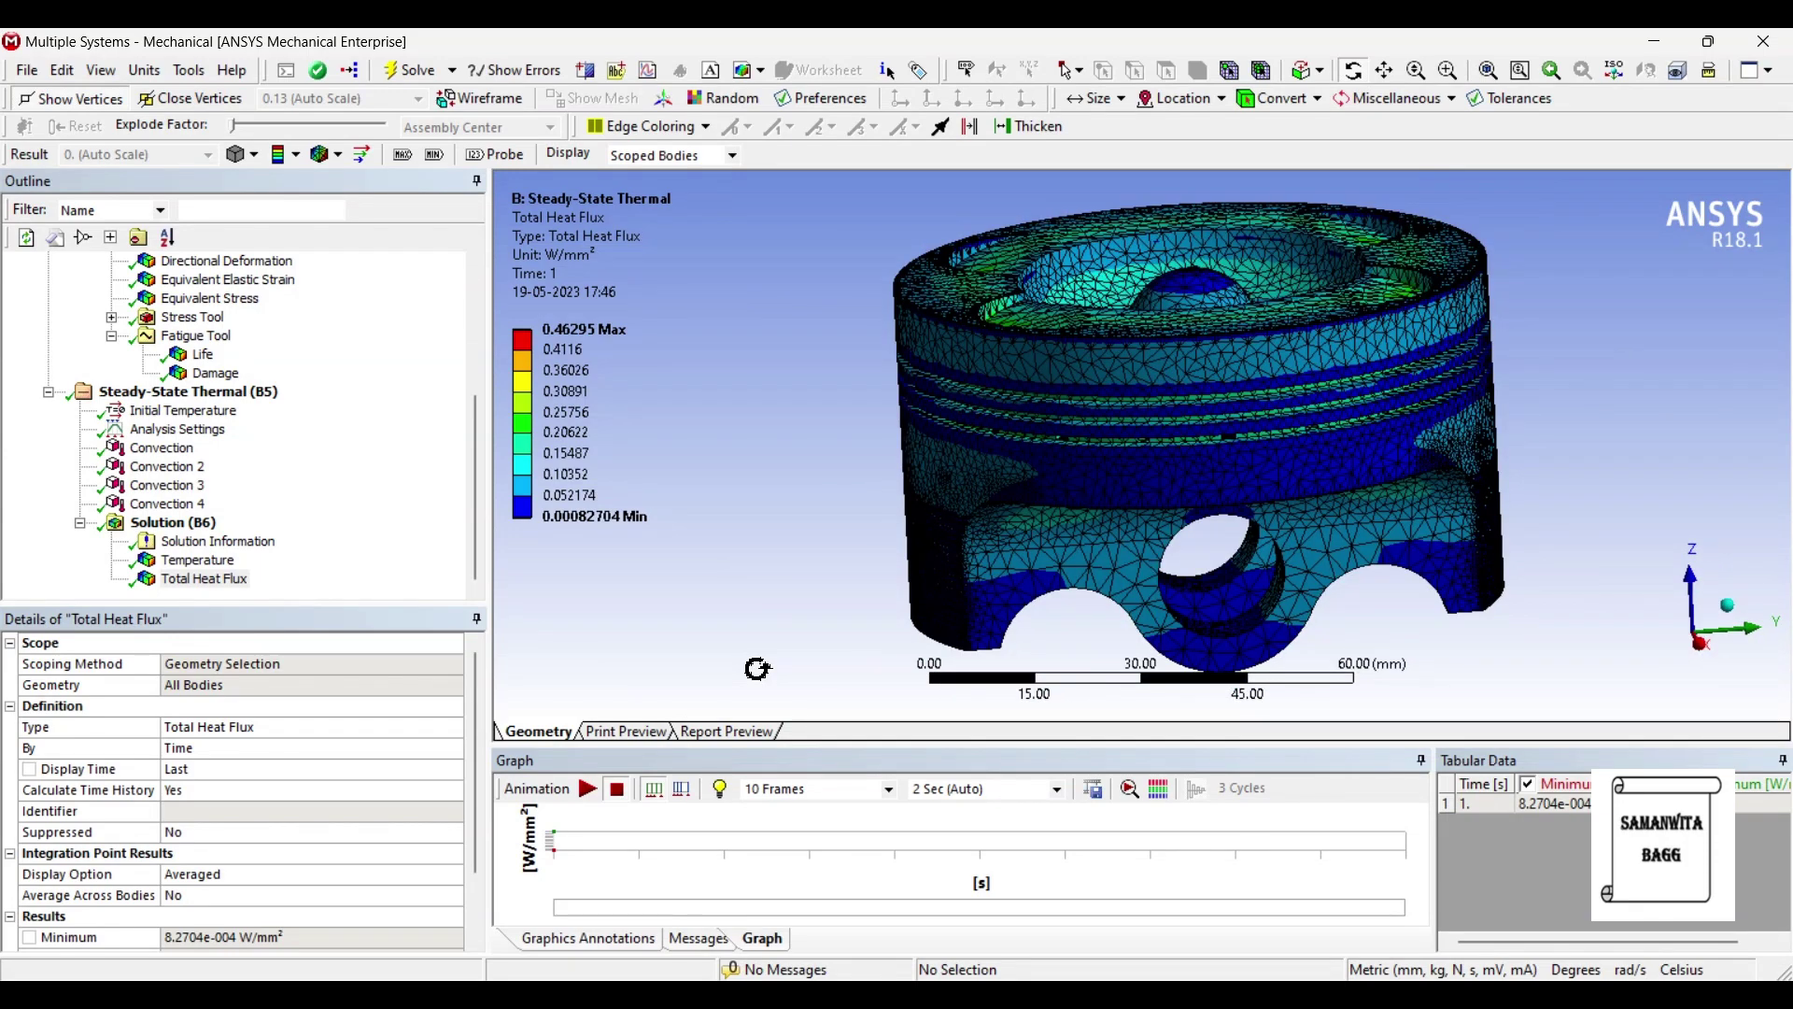